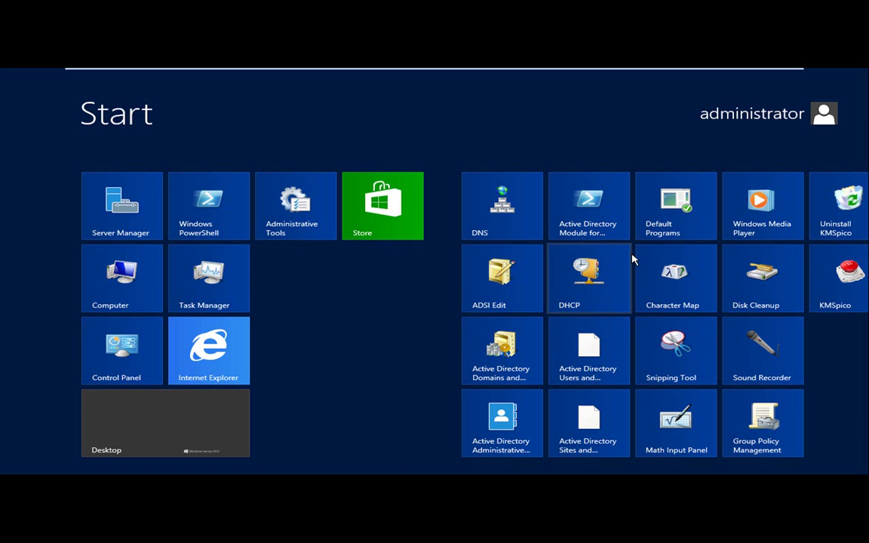
Go to the desktop, close Server Manager, and open a maximized Local Group Policy Editor by running gpedit.msc.
click(179, 408)
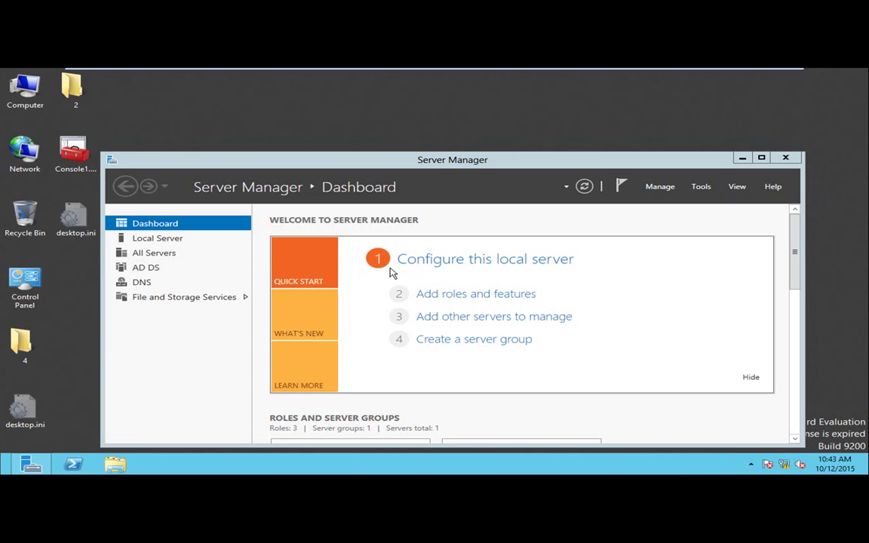
click(785, 158)
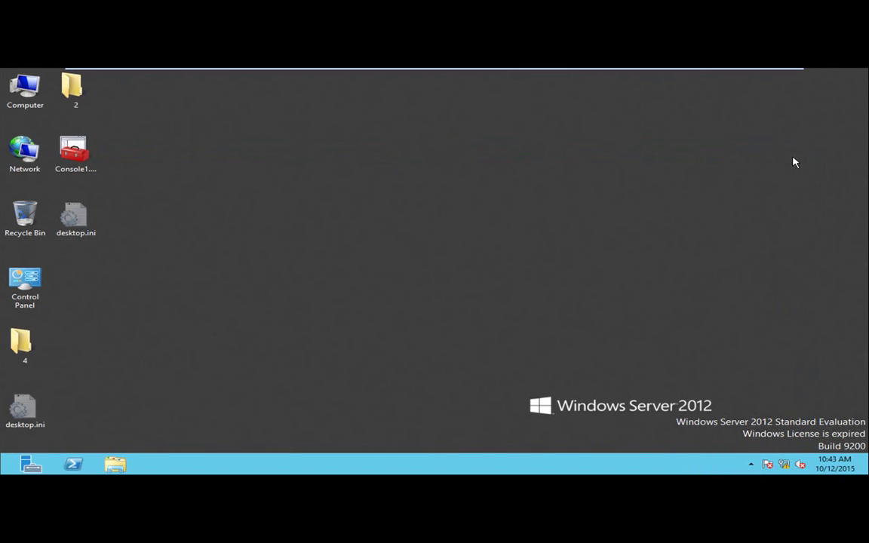
key(super+r)
text(g)
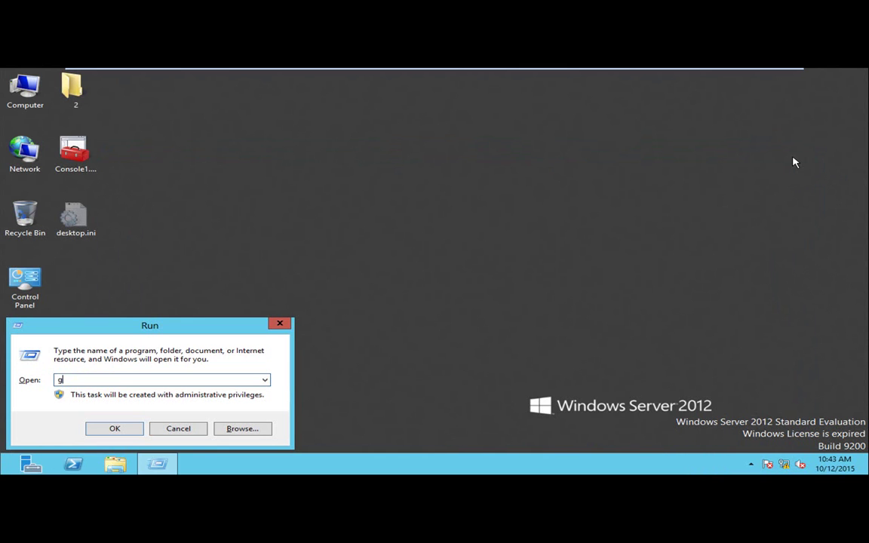
text(pedit.msc)
click(125, 431)
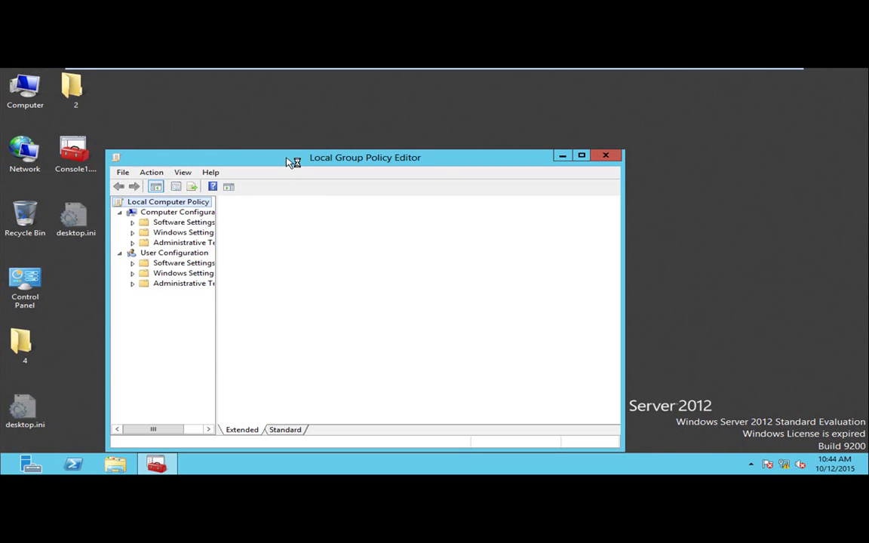
double_click(441, 160)
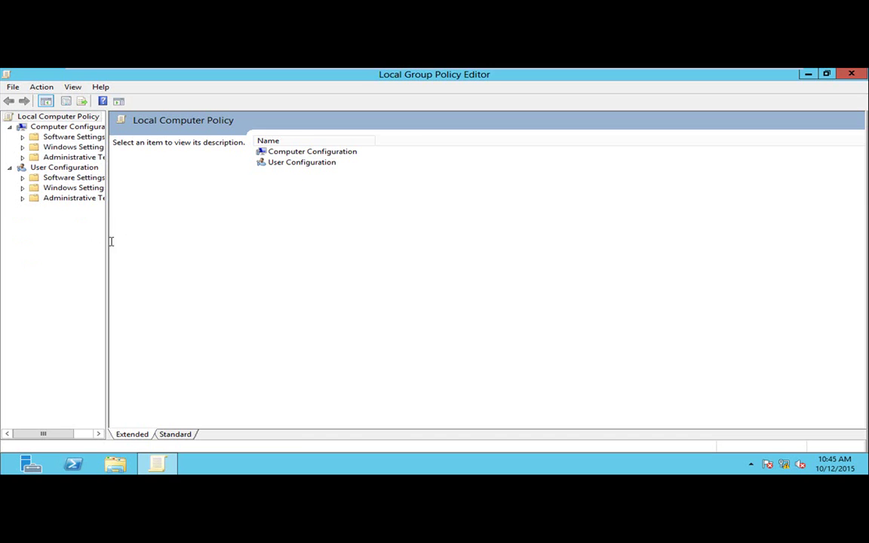
drag(109, 240, 153, 240)
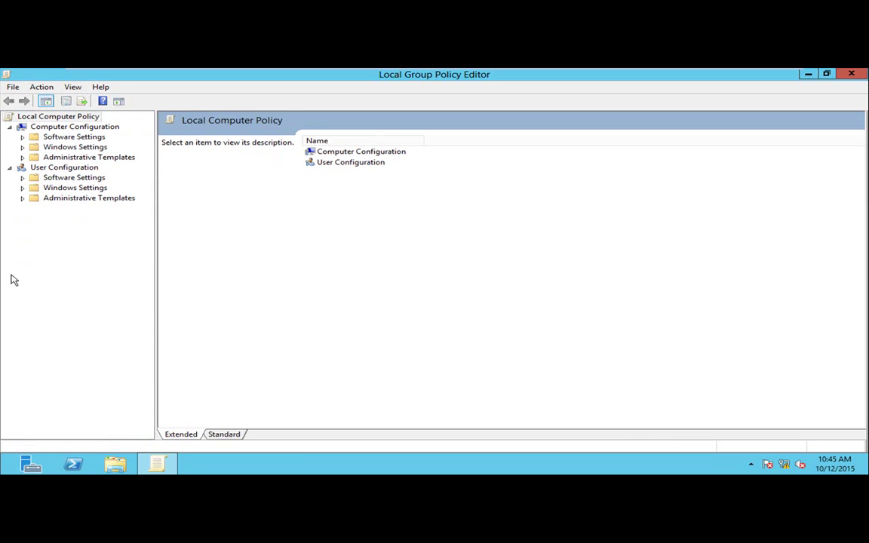
Examine the Computer Configuration and User Configuration nodes of the local policy, then close the editor.
click(70, 129)
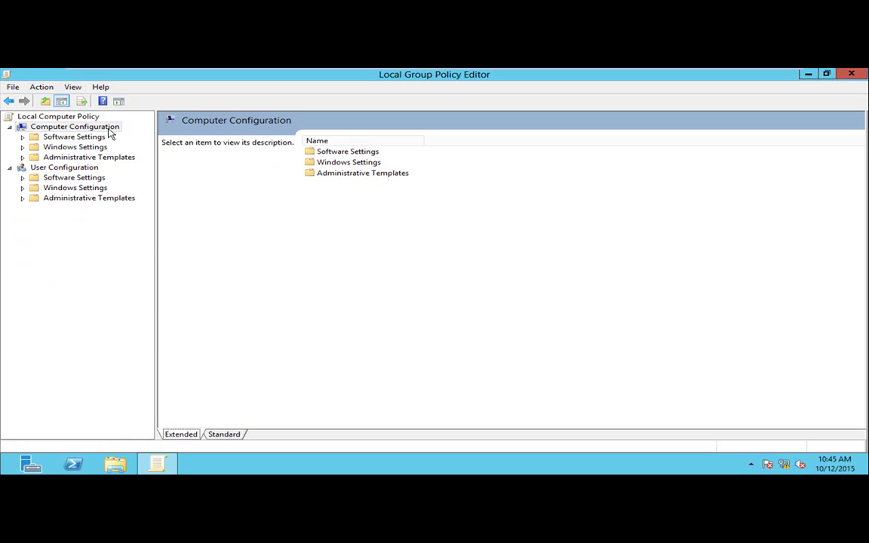
click(59, 169)
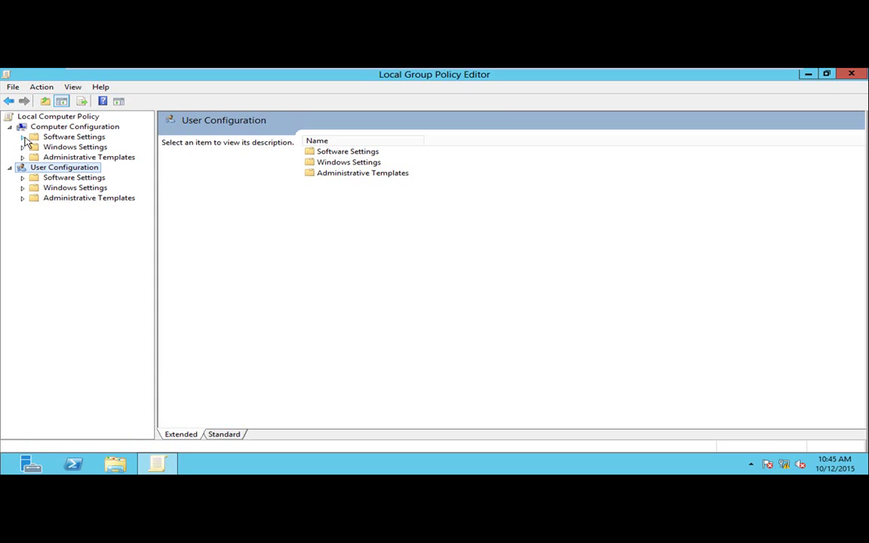
click(75, 138)
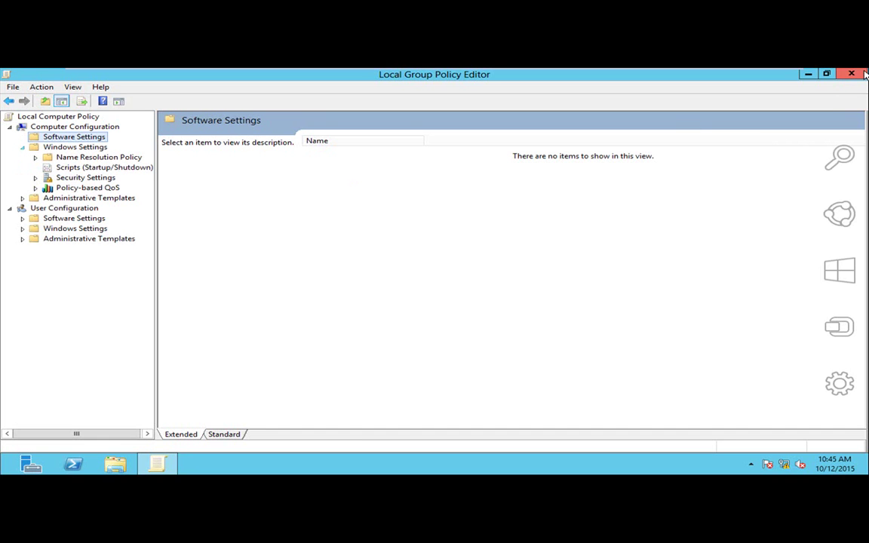
click(859, 74)
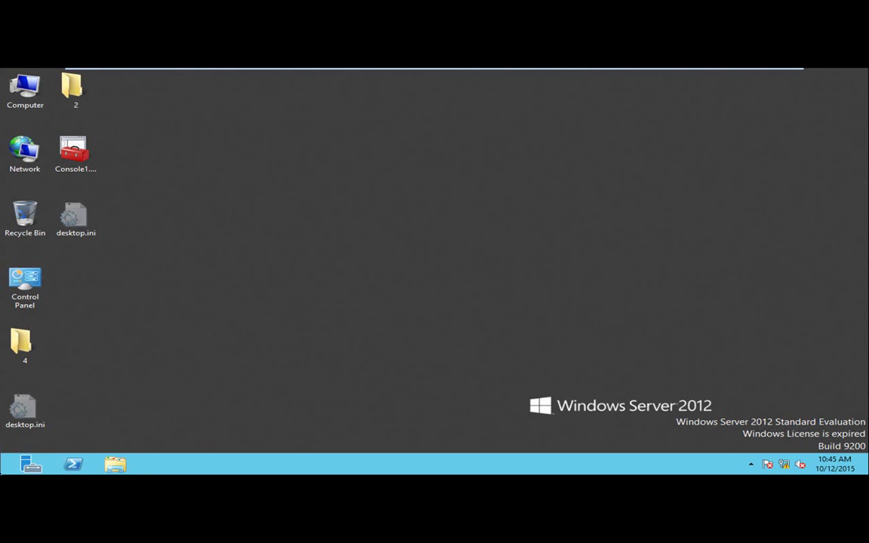
Open Active Directory Users and Computers from Server Manager and bring its window to the front.
mouse_move(1, 473)
click(31, 464)
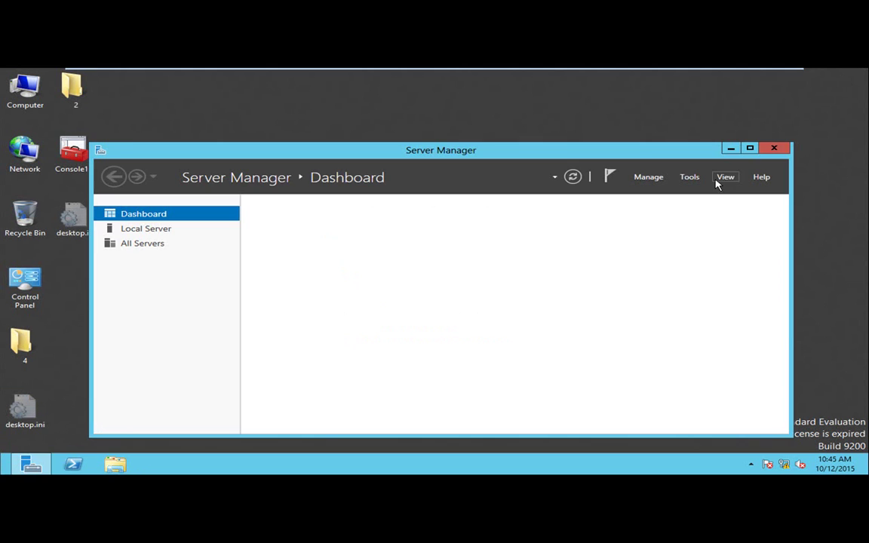
click(689, 178)
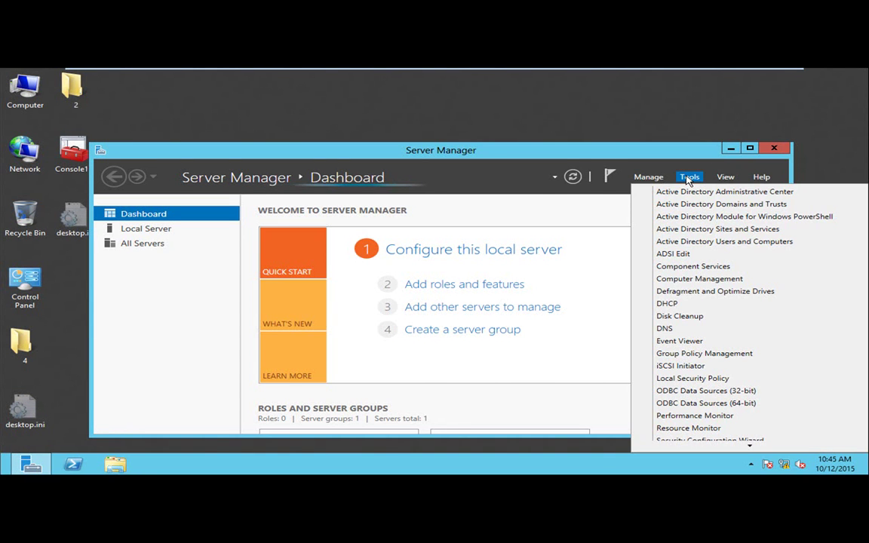
click(744, 243)
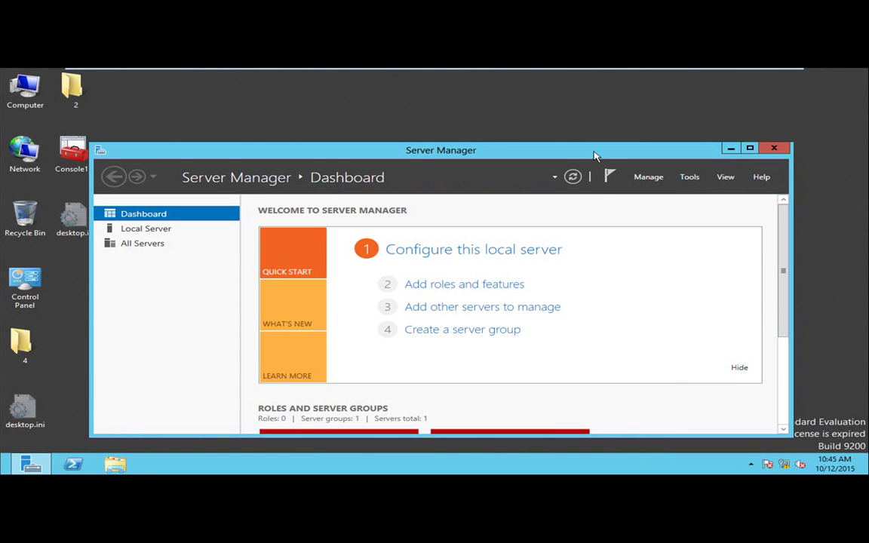
double_click(596, 153)
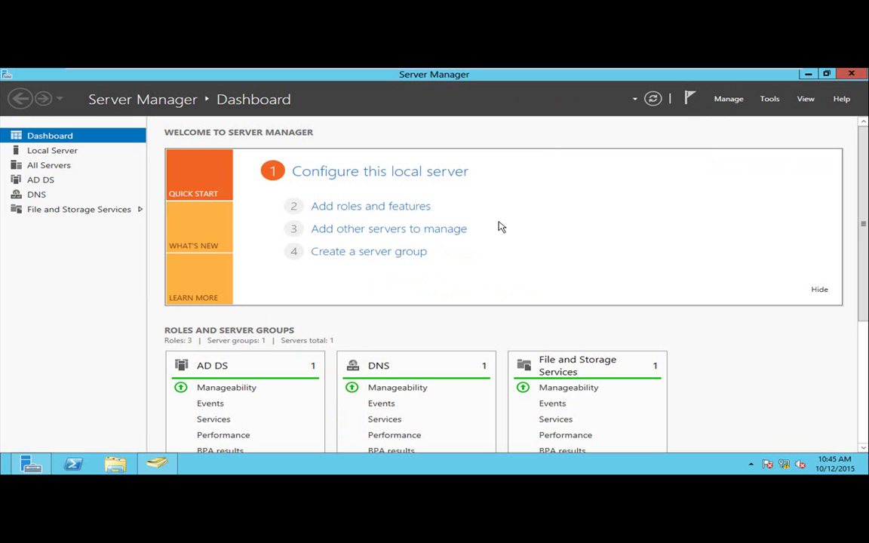
click(156, 463)
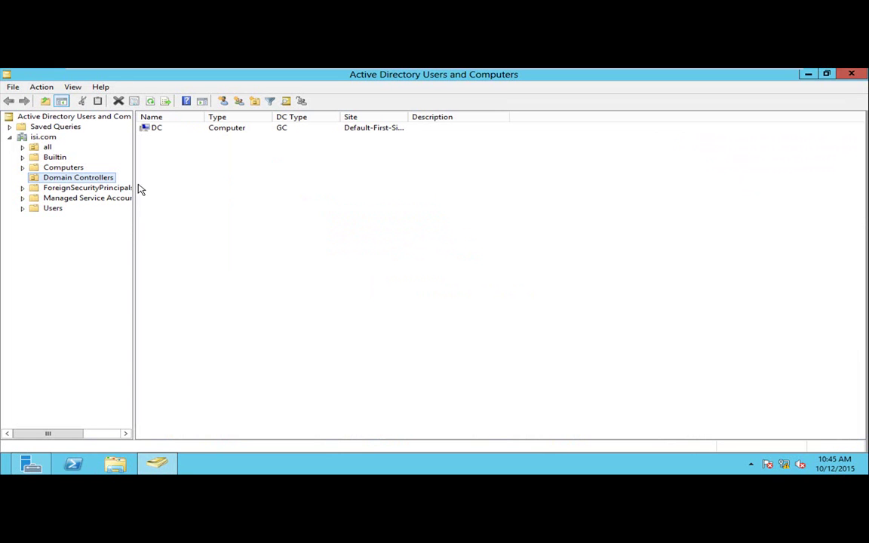
Examine the isi.com domain and the organizational units inside the "all" OU.
click(36, 147)
click(24, 148)
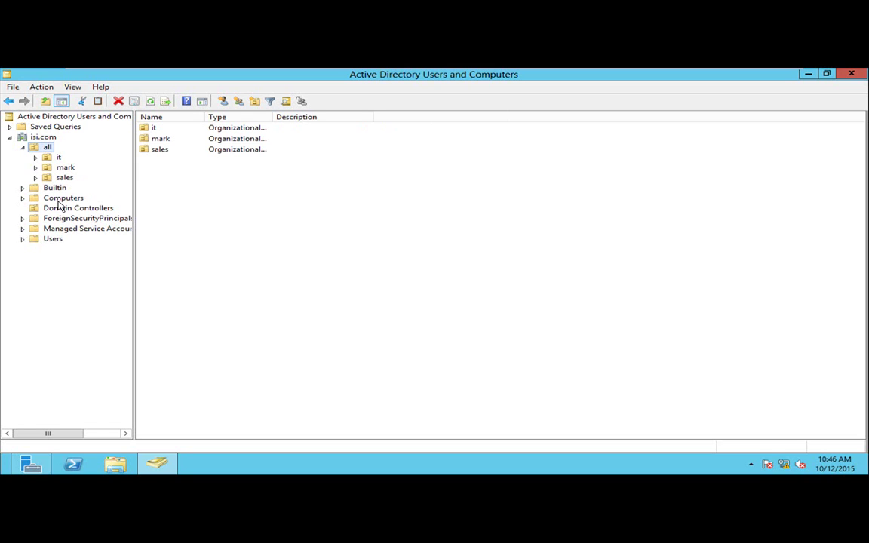
click(43, 137)
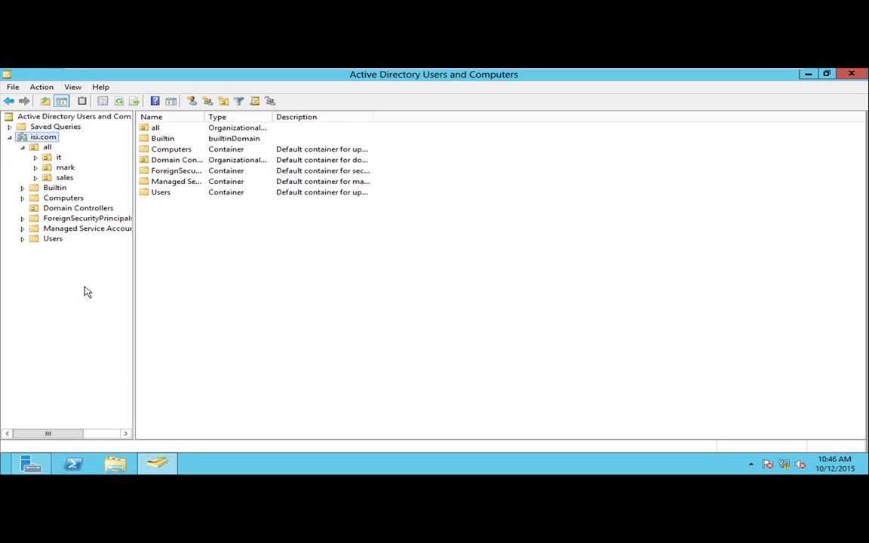
click(44, 148)
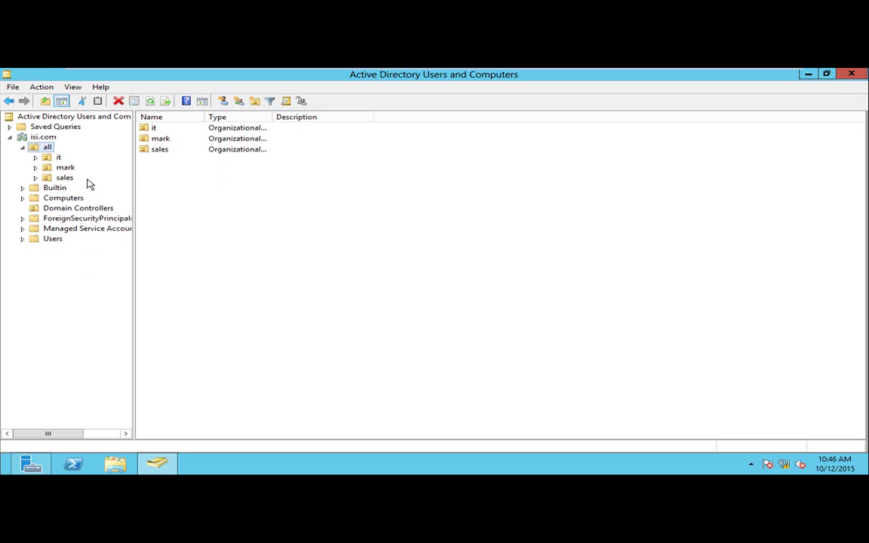
click(318, 247)
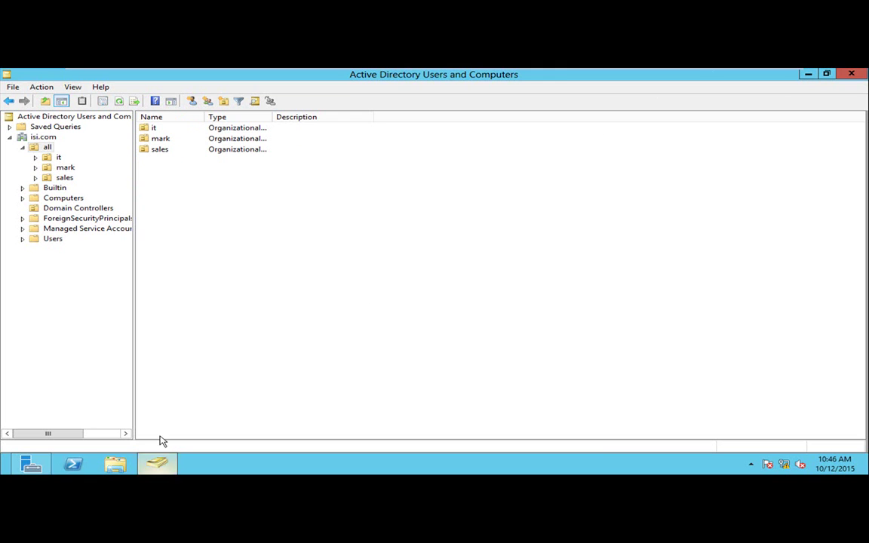
Switch to Server Manager and open the Group Policy Management console in a maximized window.
click(117, 470)
click(30, 464)
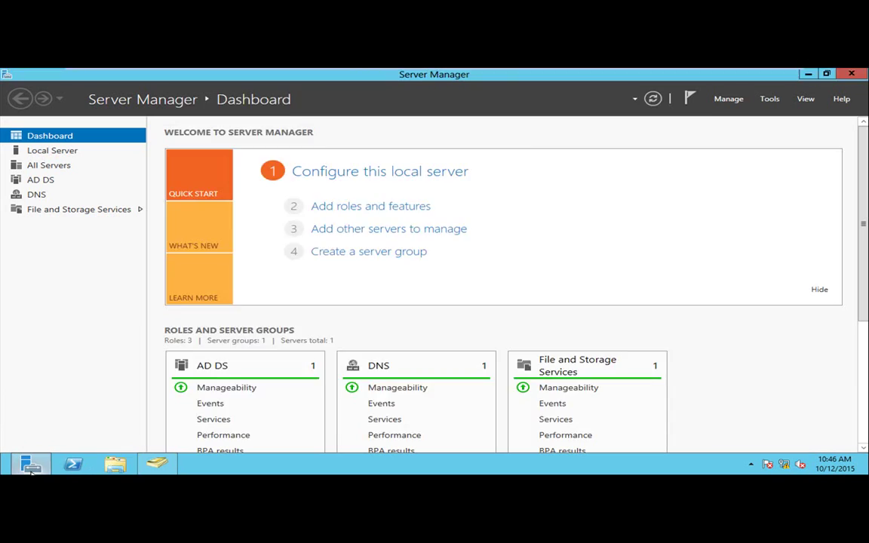
click(692, 105)
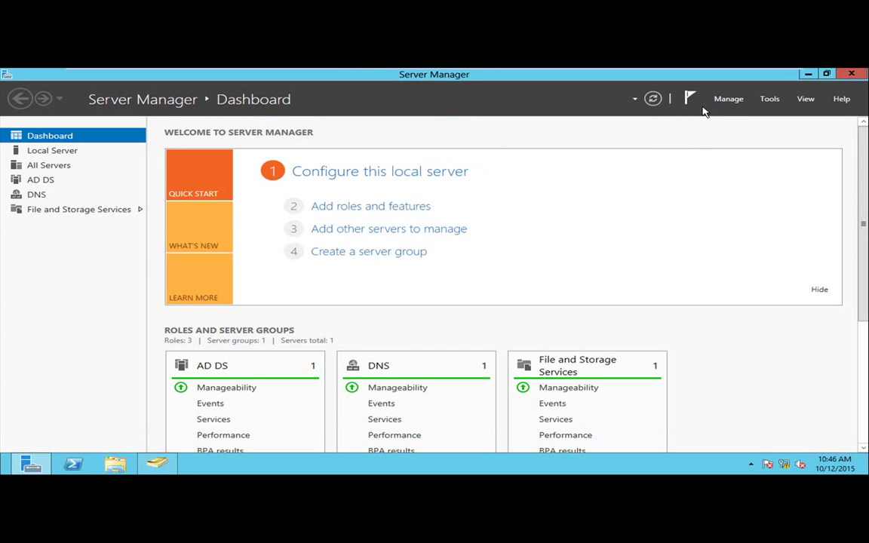
click(770, 99)
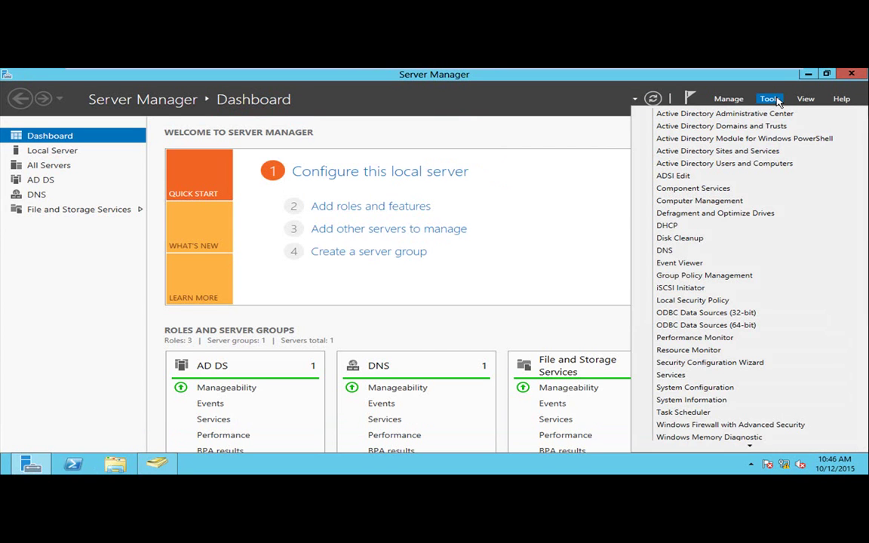
click(768, 282)
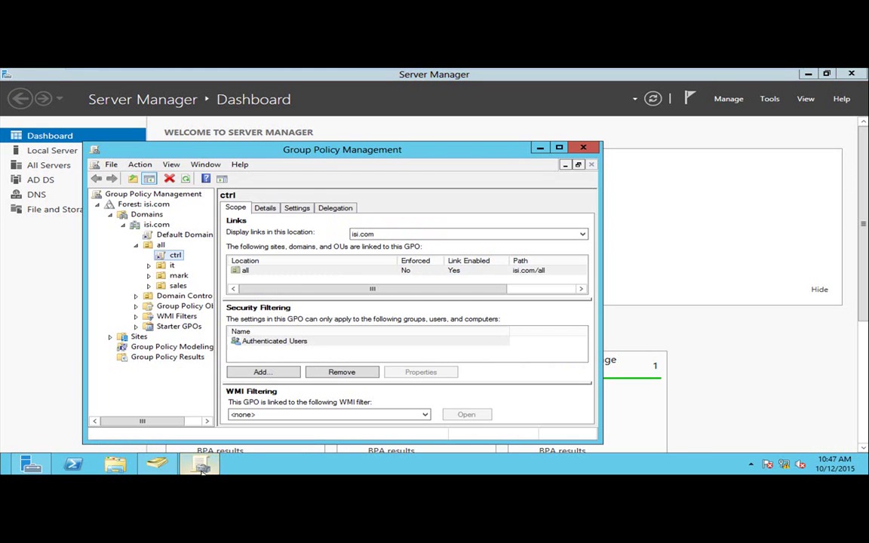
double_click(420, 150)
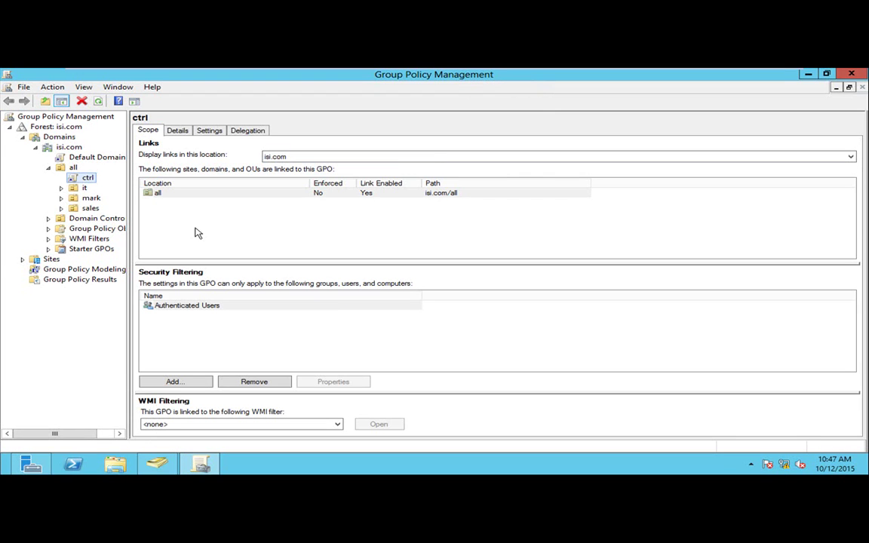
Delete the "ctrl" GPO link from the "all" OU under isi.com.
click(64, 168)
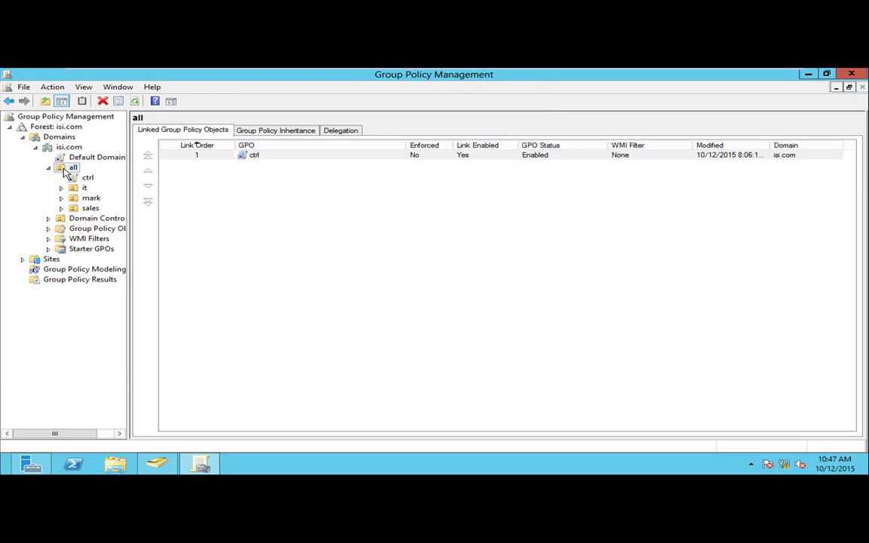
click(85, 179)
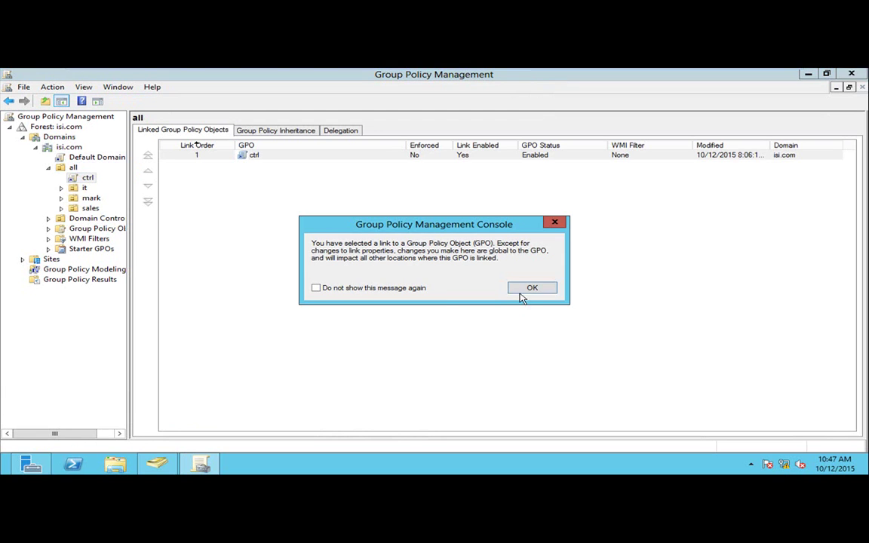
click(521, 288)
right_click(88, 177)
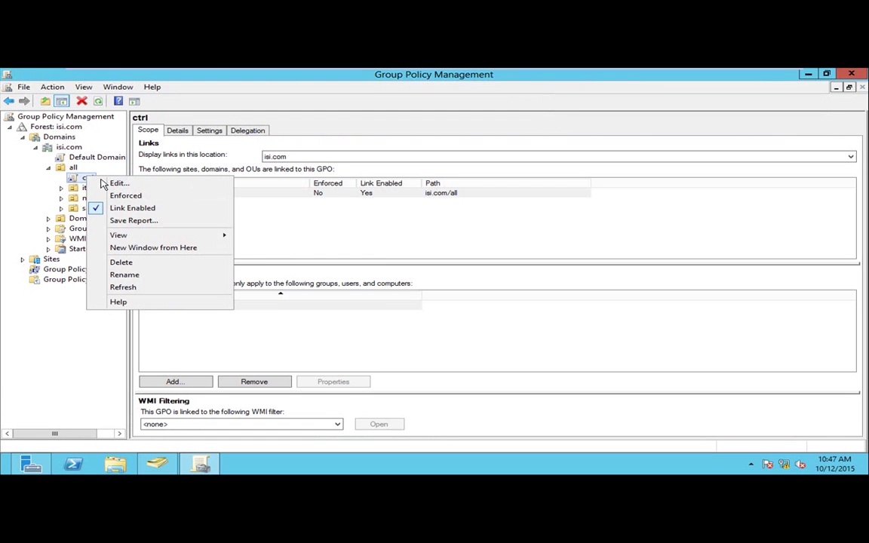
click(172, 262)
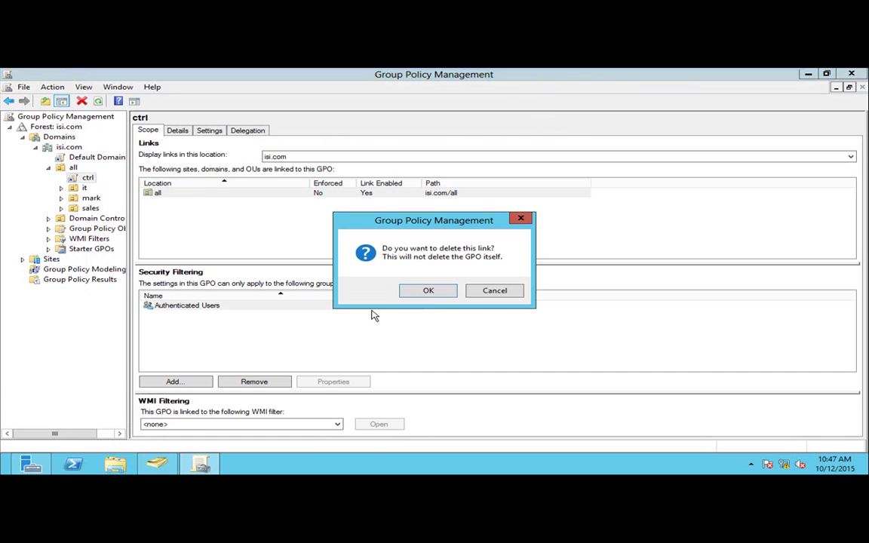
click(427, 292)
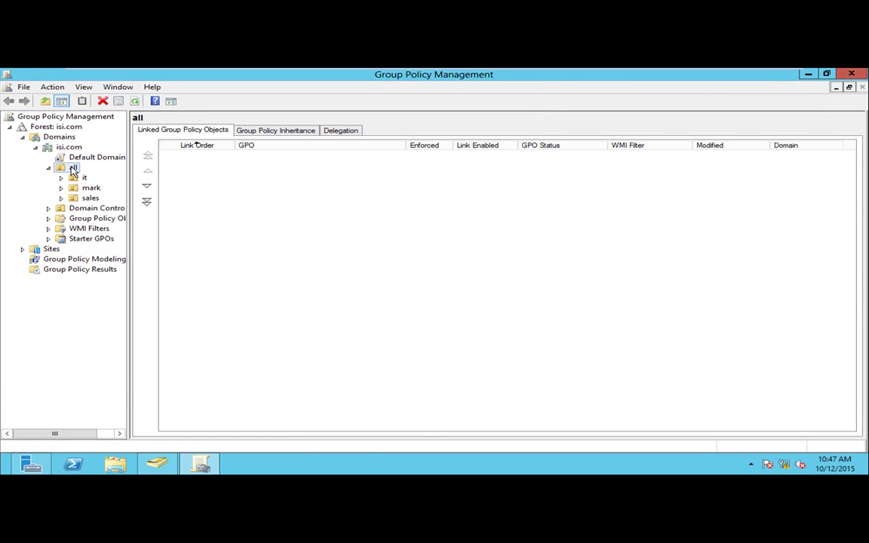
Create a new GPO named "control" in the domain and link it to the "all" OU.
right_click(72, 169)
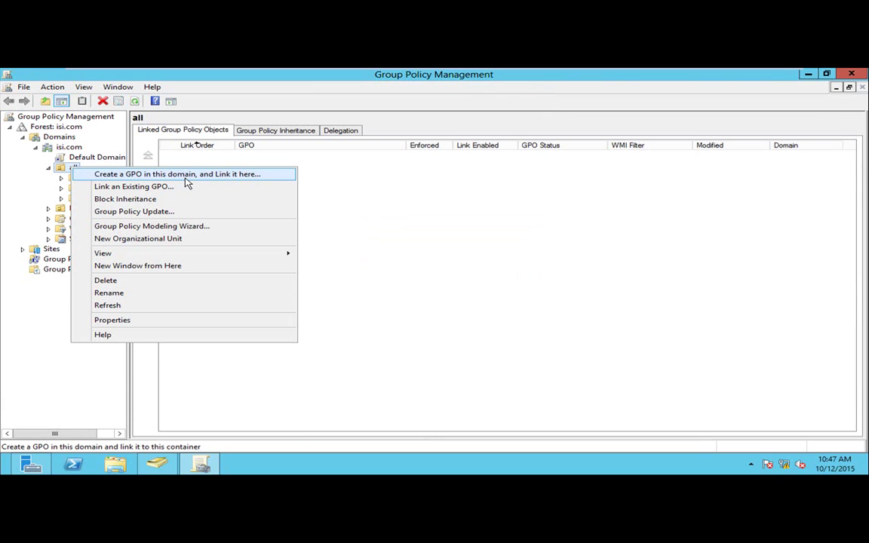
click(246, 175)
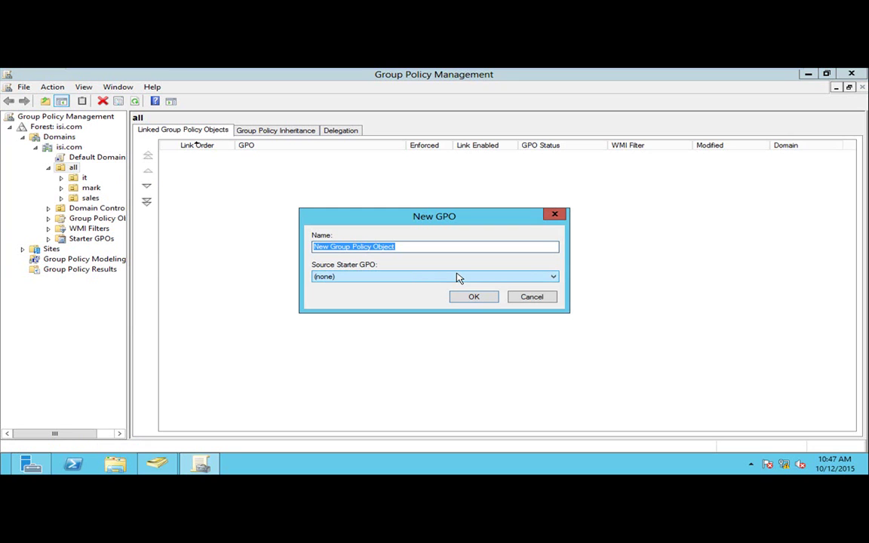
text(ctrlpan)
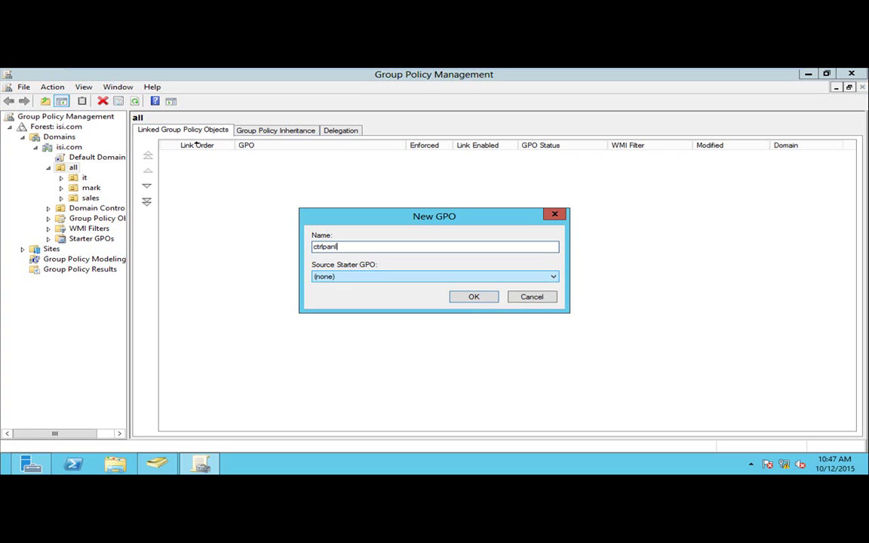
text(l)
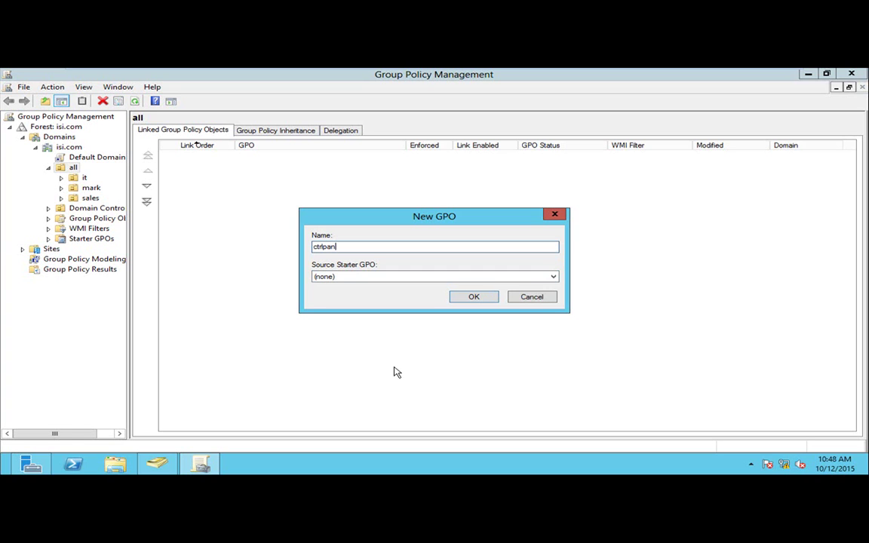
key(BackSpace)
key(BackSpace)
key(BackSpace)
key(BackSpace)
key(BackSpace)
key(BackSpace)
key(BackSpace)
text(control)
click(476, 296)
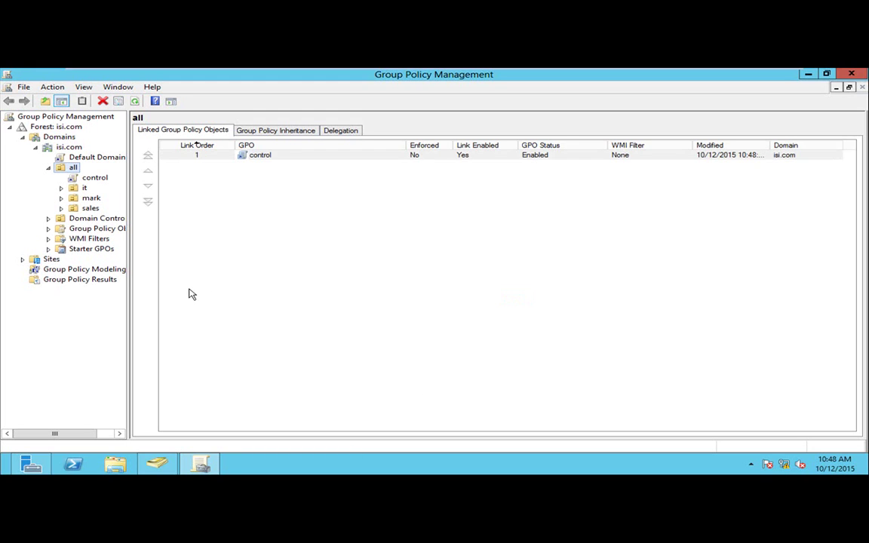
Open the "control" GPO linked under the "all" OU for editing.
click(95, 179)
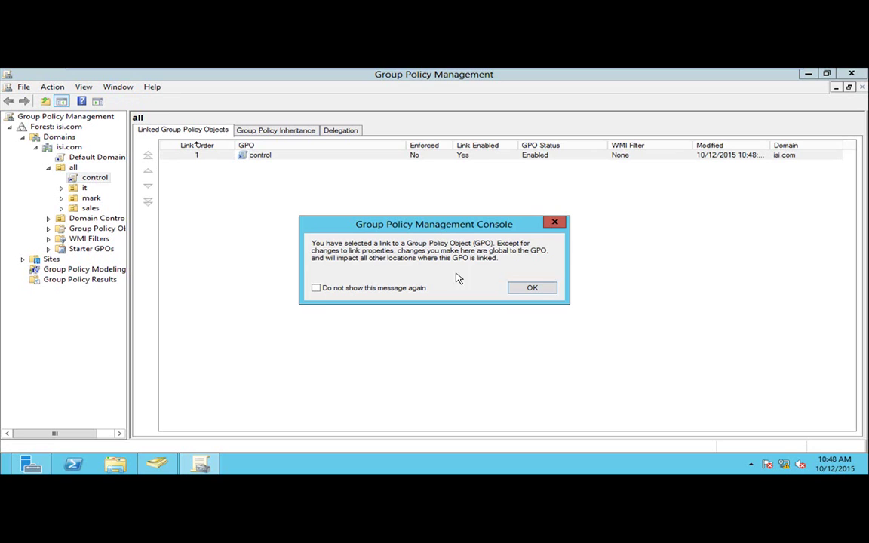
click(535, 288)
right_click(96, 181)
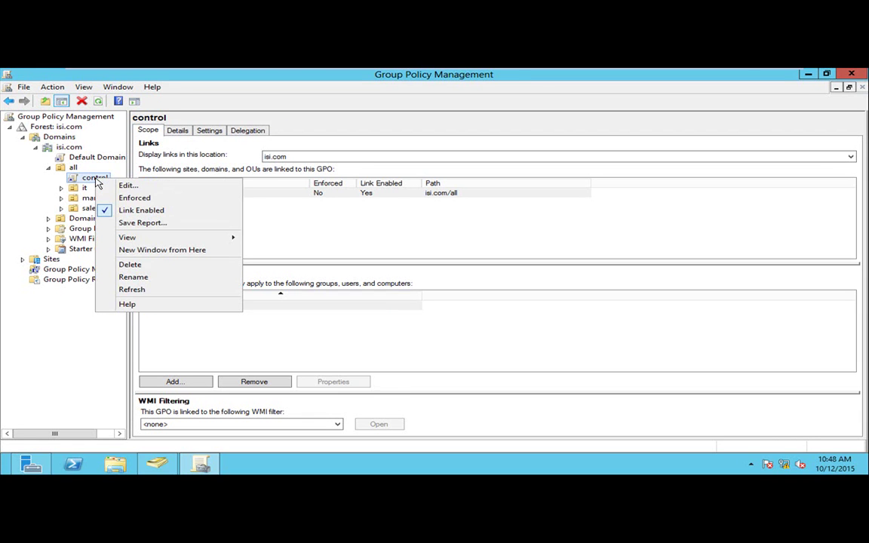
click(153, 189)
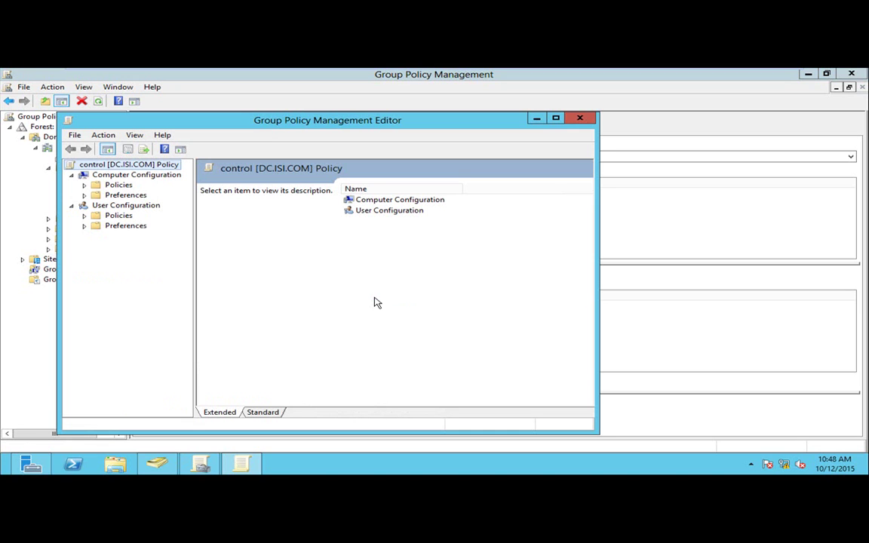
Open the Software installation node in the Software Settings policies of Computer Configuration.
click(133, 174)
click(130, 206)
click(129, 176)
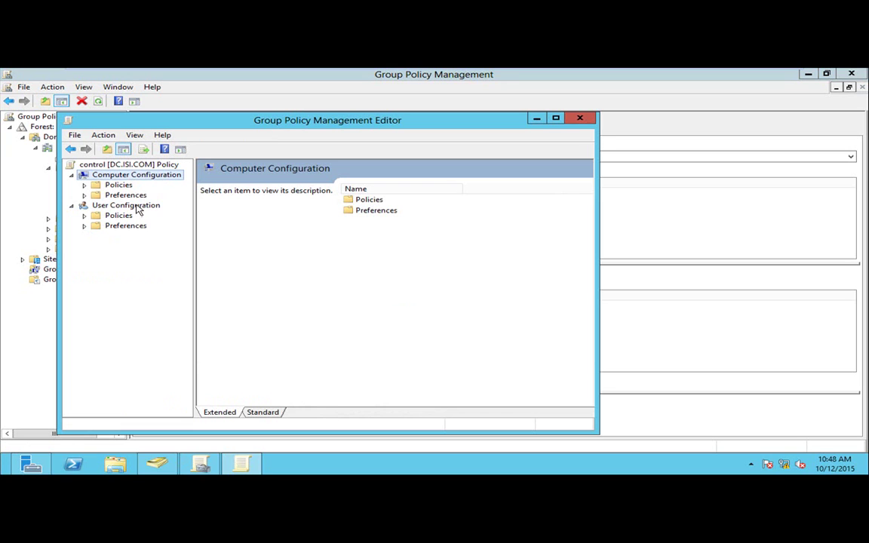
click(138, 208)
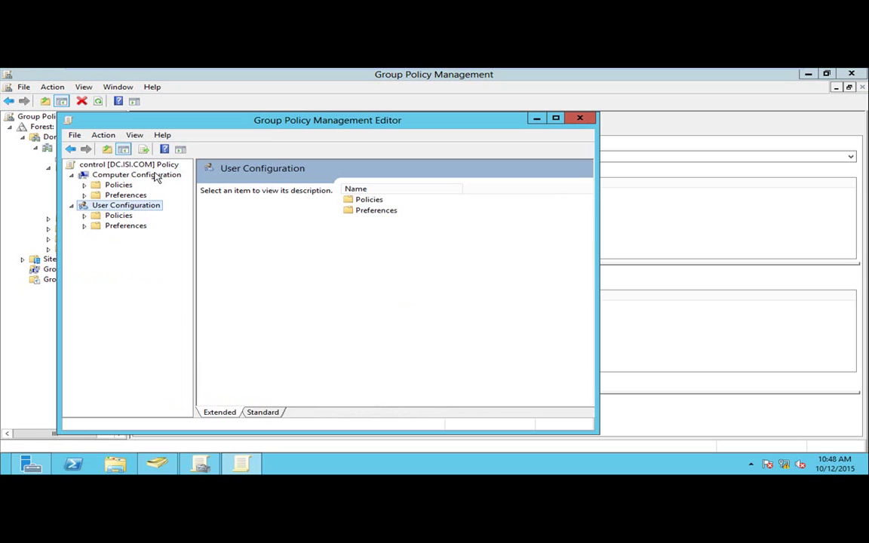
click(114, 174)
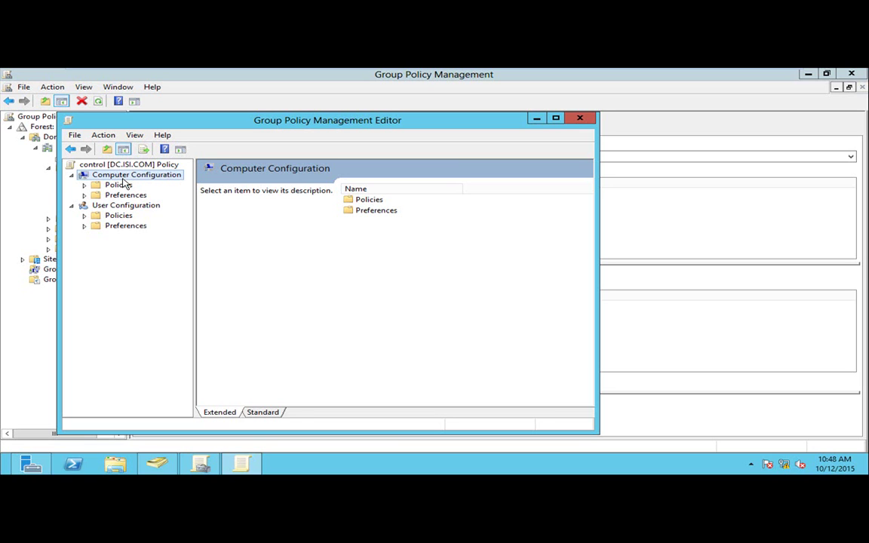
click(84, 185)
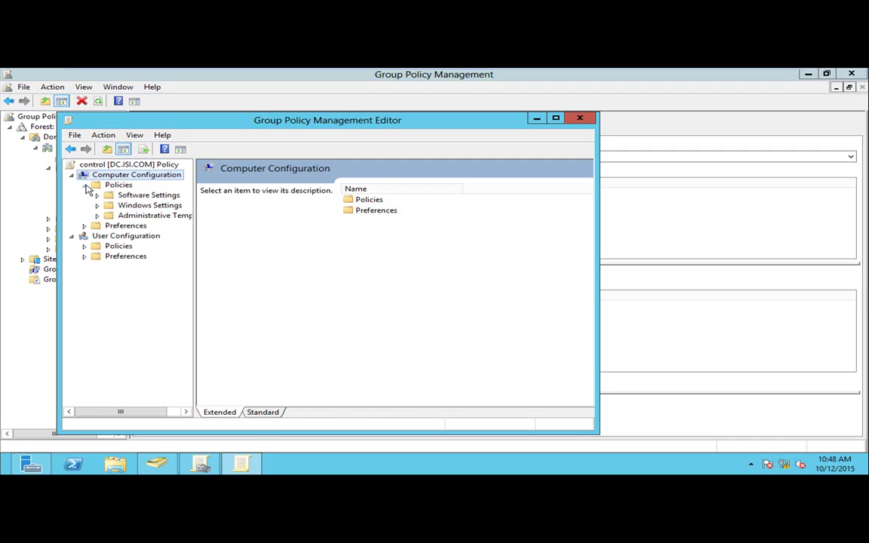
click(107, 186)
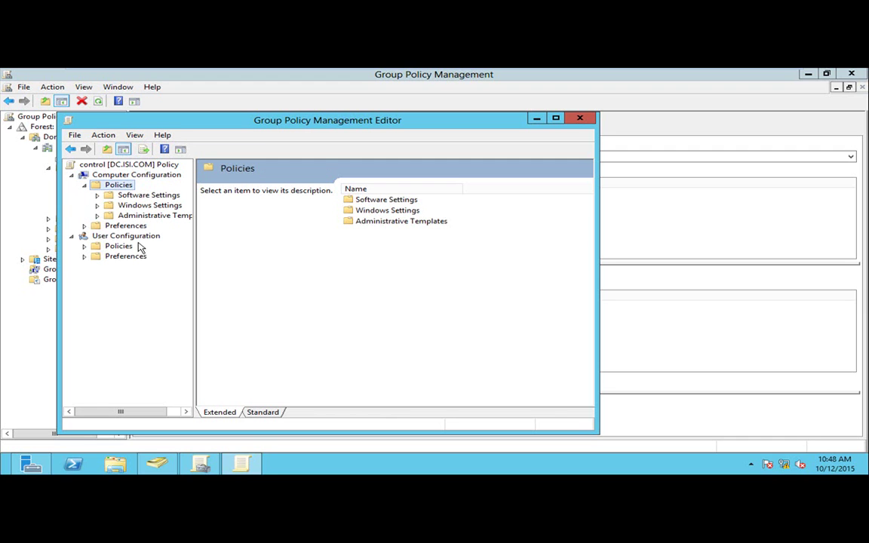
click(141, 196)
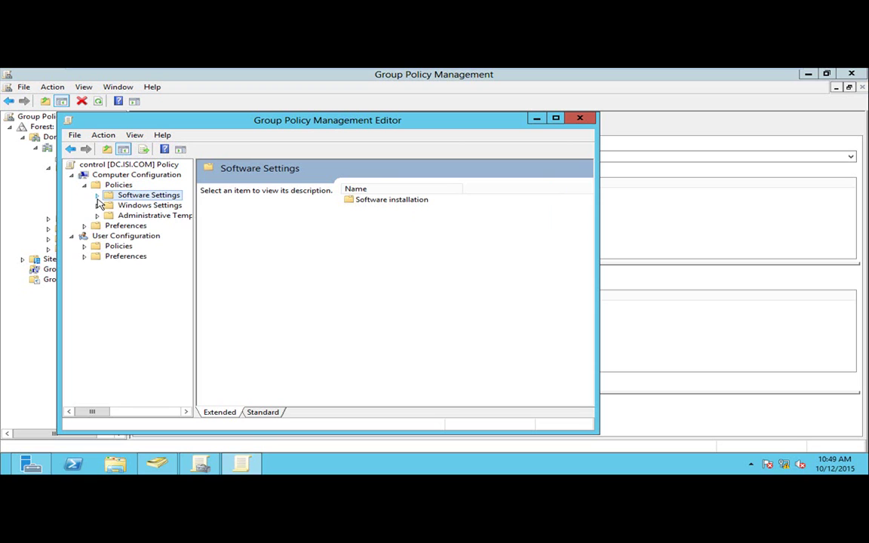
click(96, 195)
click(158, 205)
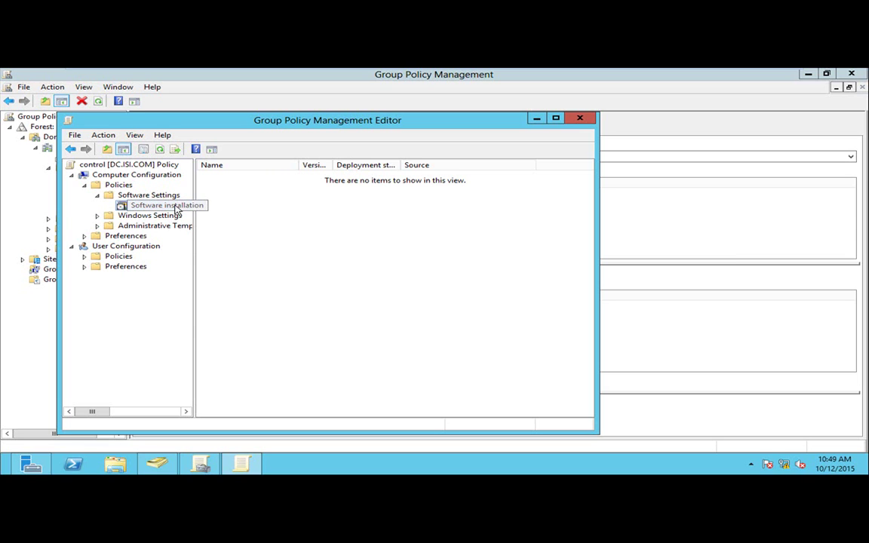
Switch to File Explorer and open the "Office 2010 Pro Plus (x86x64 - NLUK) NLUPPER" folder on Local Disk (C:).
mouse_move(2, 473)
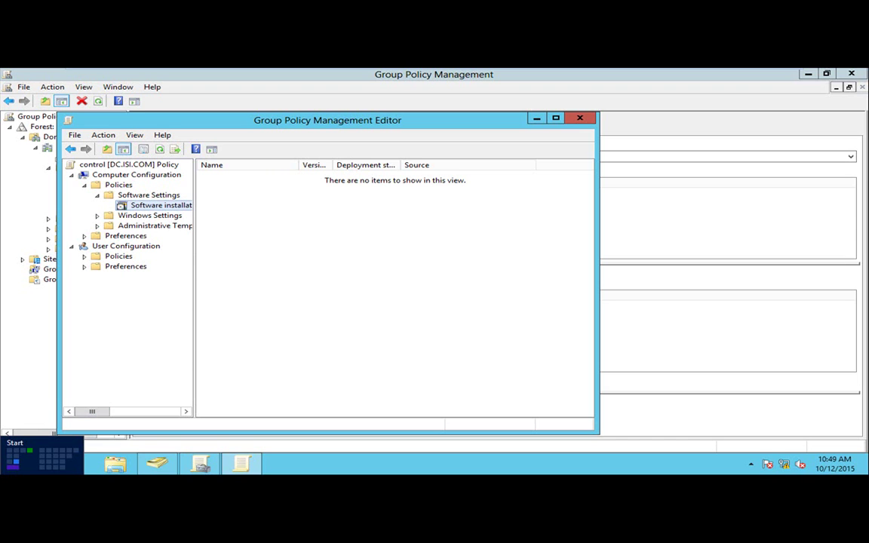
click(4, 471)
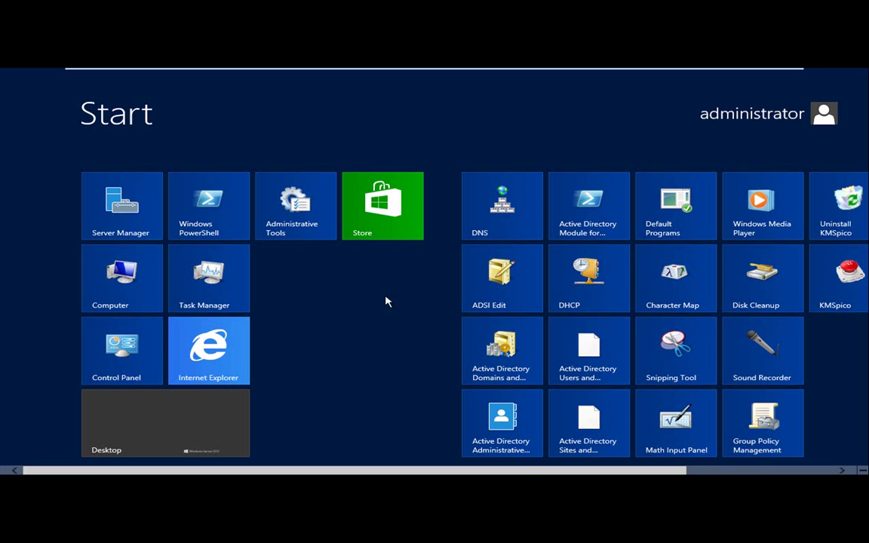
click(132, 285)
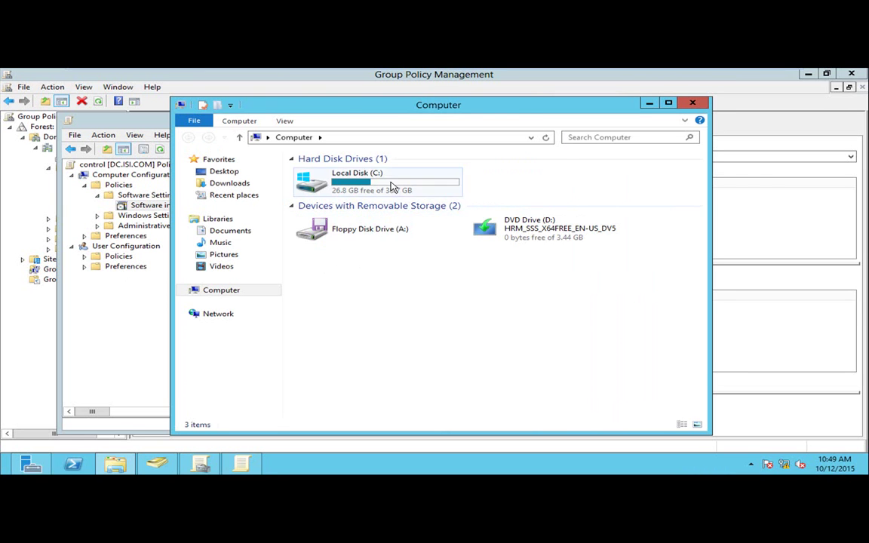
double_click(392, 188)
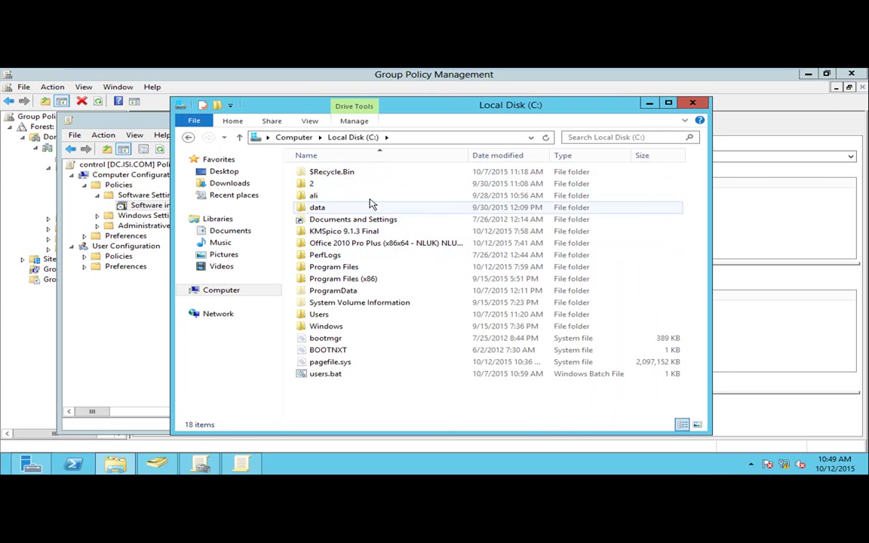
click(387, 244)
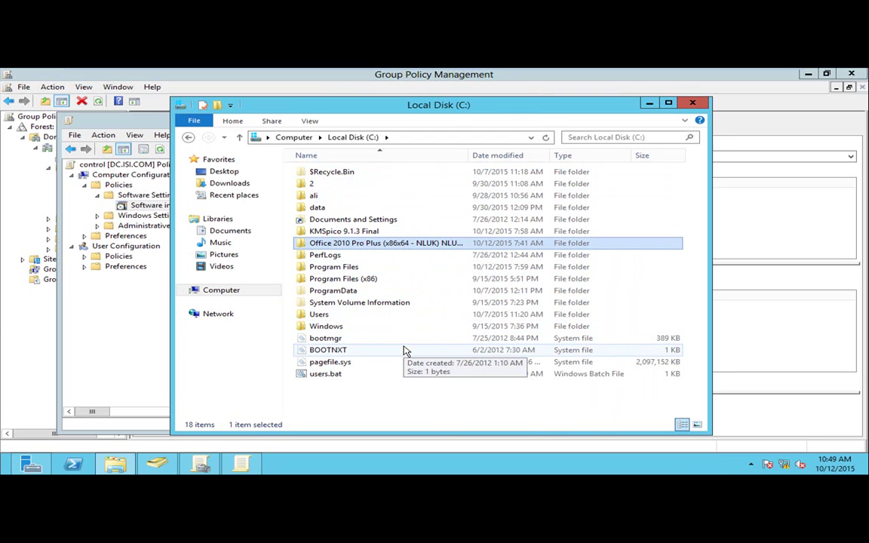
double_click(378, 252)
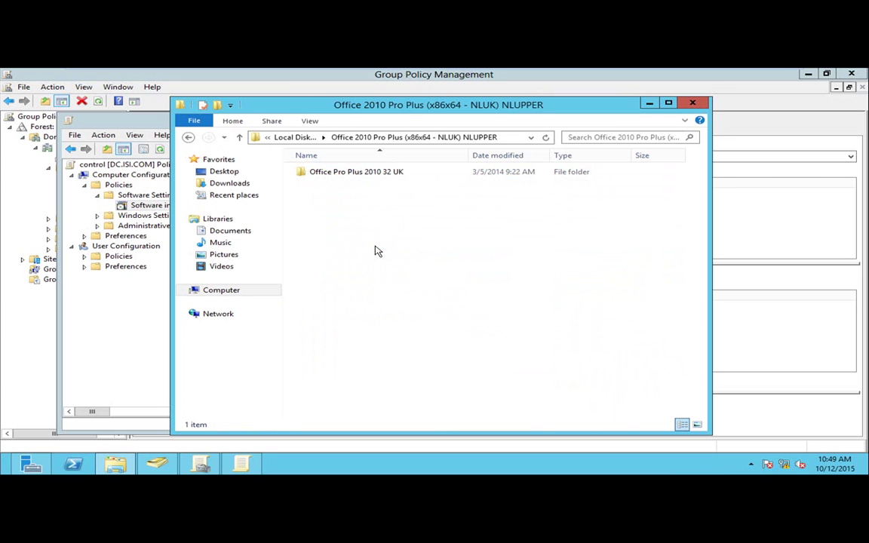
Review the sharing and advanced sharing settings of the "Office Pro Plus 2010 32 UK" folder.
click(360, 173)
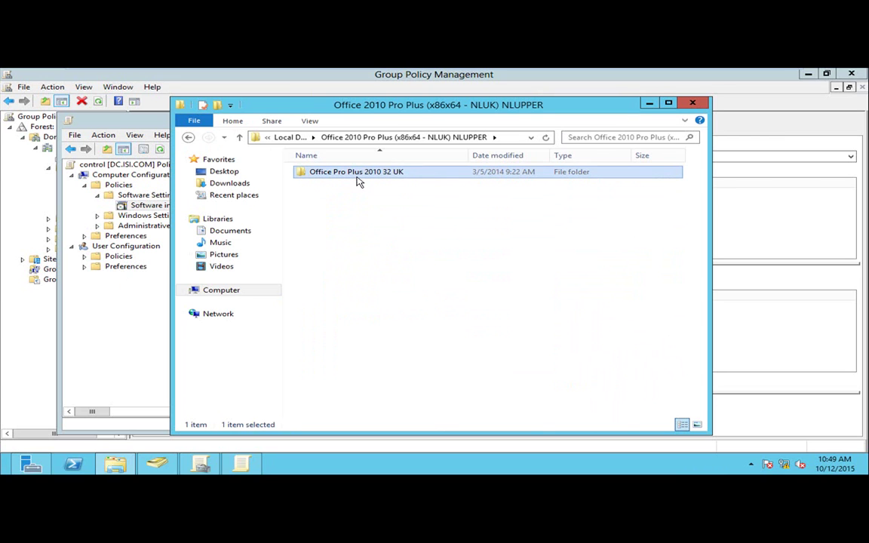
right_click(357, 176)
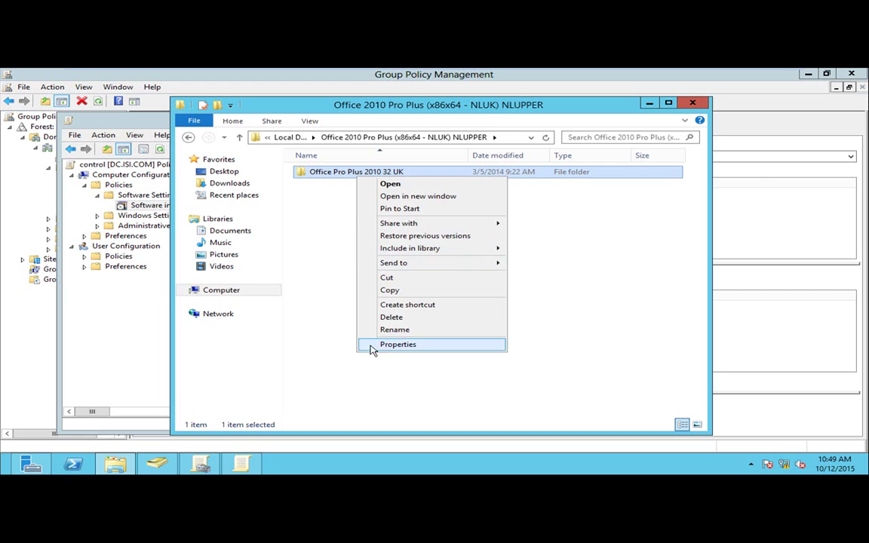
click(415, 346)
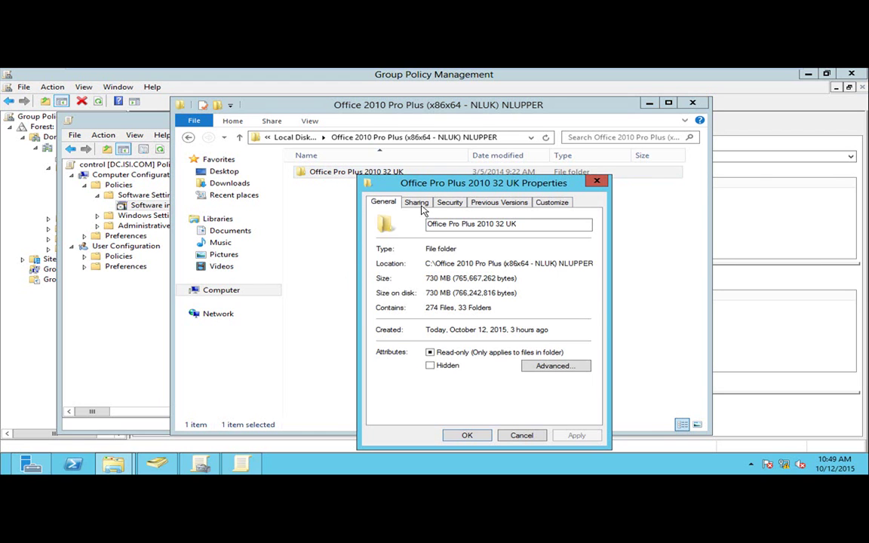
click(417, 203)
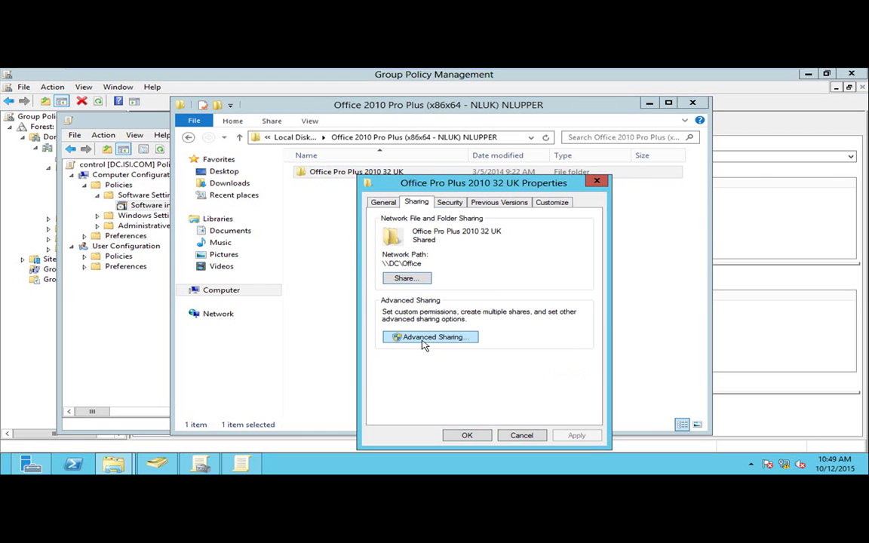
click(429, 338)
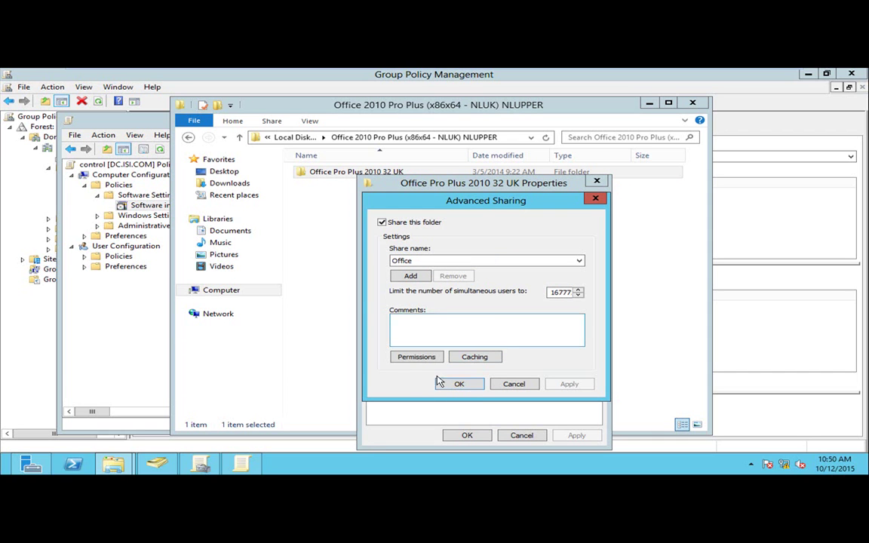
click(473, 385)
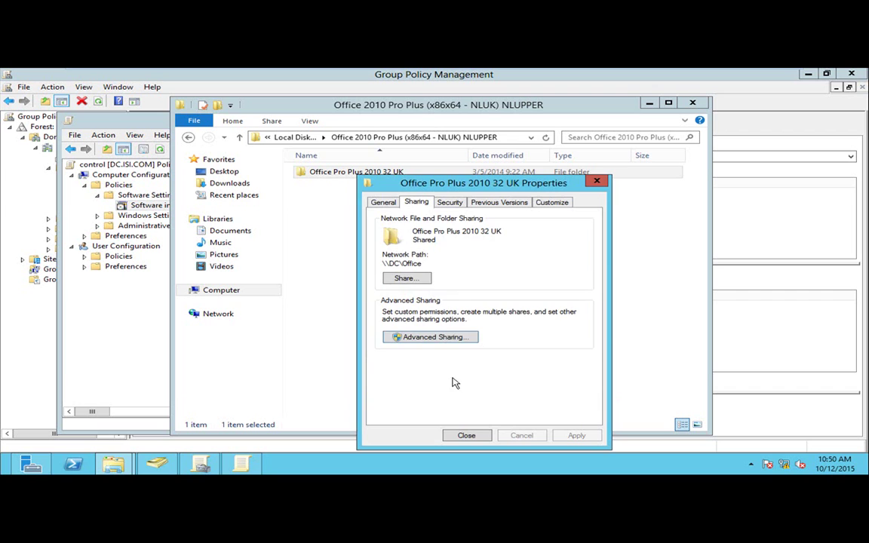
click(401, 337)
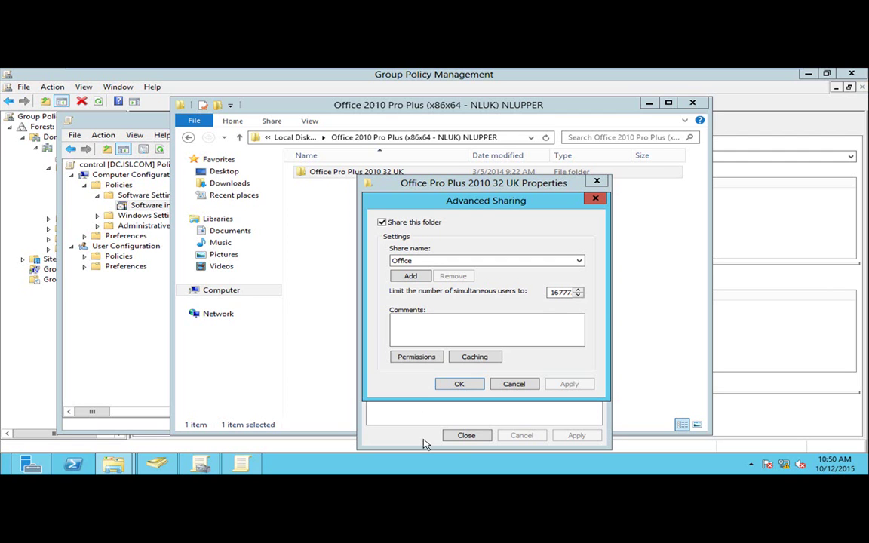
click(514, 384)
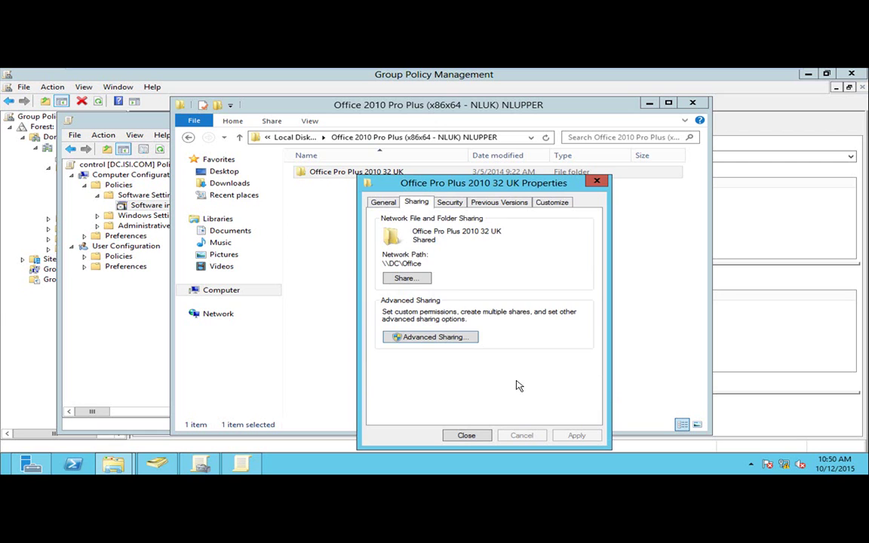
Copy the shared folder's network path \\DC\Office, and close its properties and File Explorer.
double_click(385, 264)
key(ctrl+c)
click(597, 182)
click(693, 103)
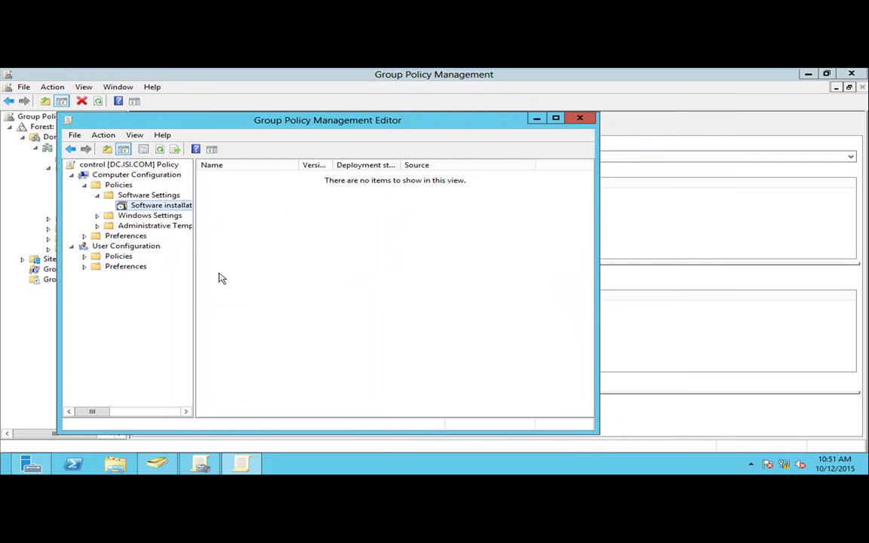
Start a new software installation package and browse to the copied \\DC\Office network share.
right_click(170, 205)
mouse_move(234, 213)
click(306, 213)
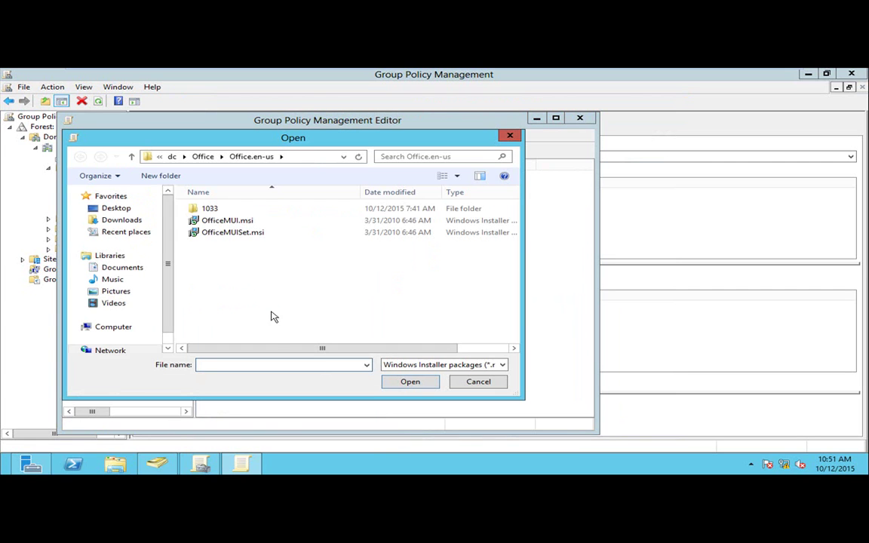
click(172, 156)
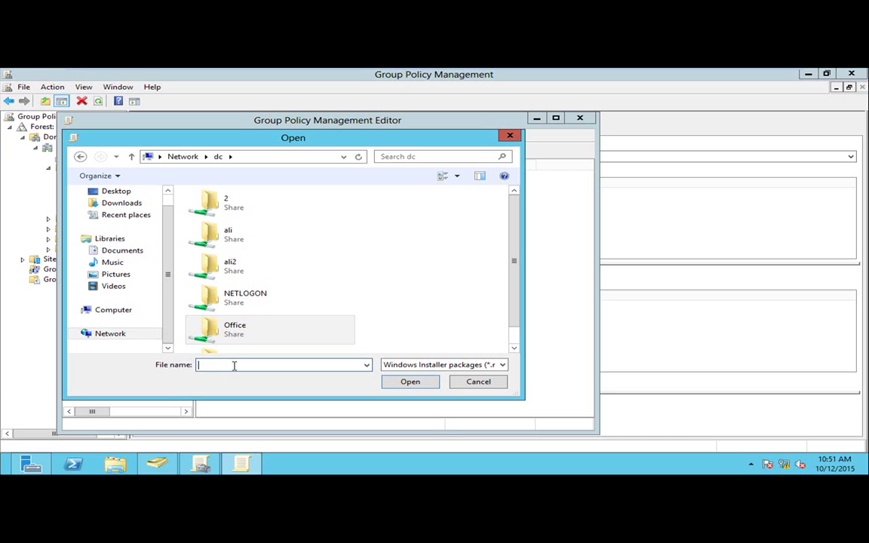
key(ctrl+v)
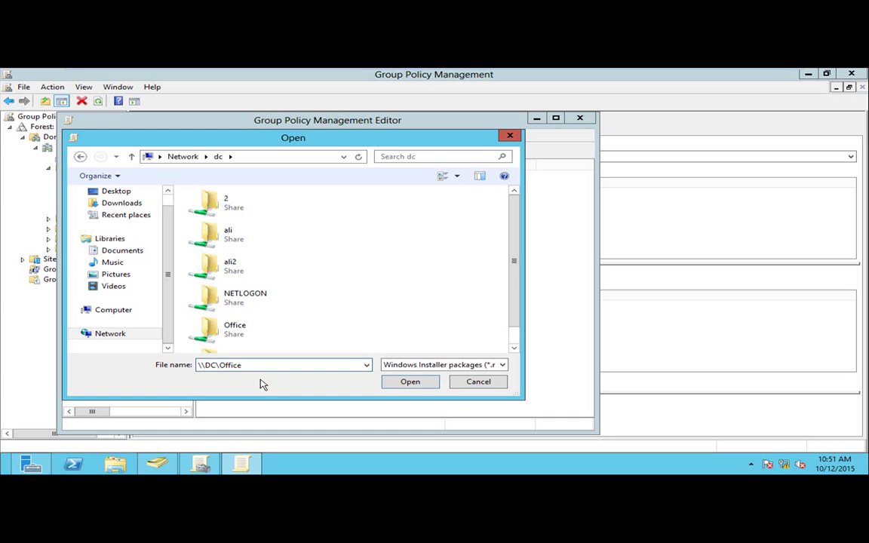
key(Return)
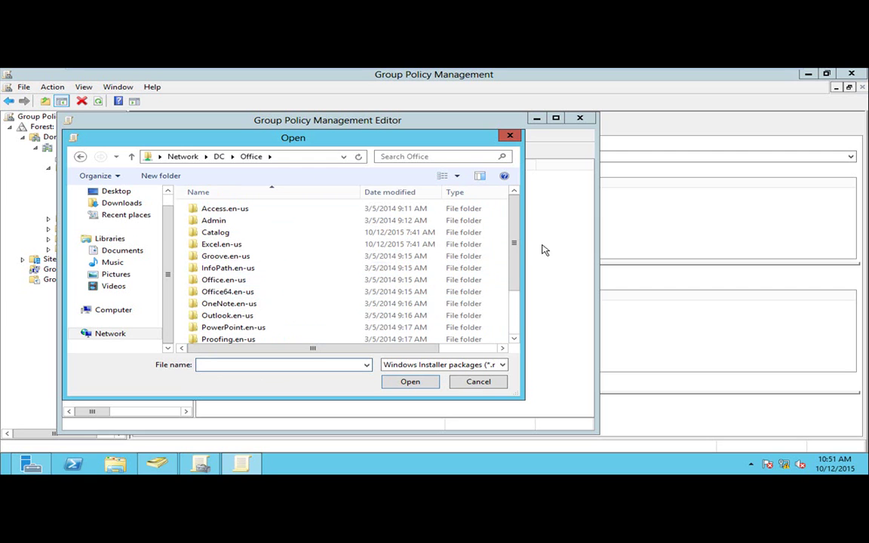
Check the selectable package file type and examine the installer packages in the share's Word.en-us and Office.en-us folders.
click(501, 366)
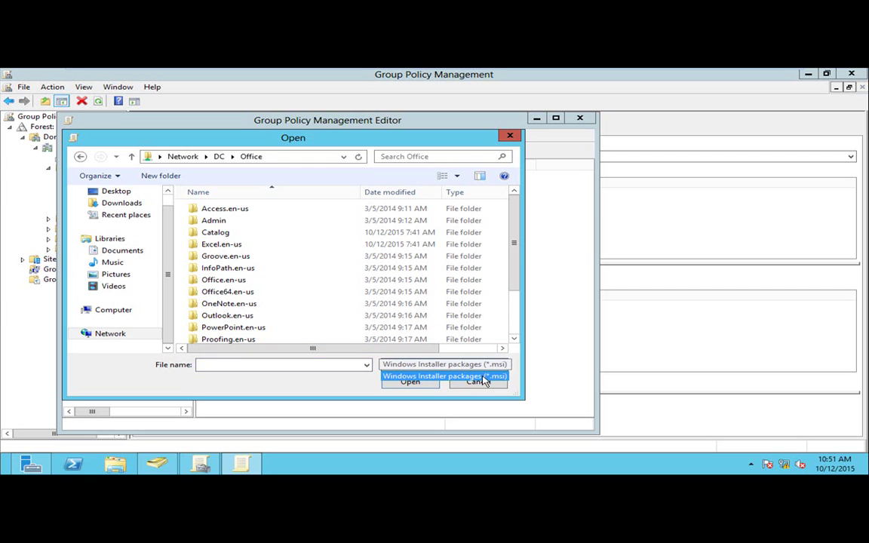
click(506, 365)
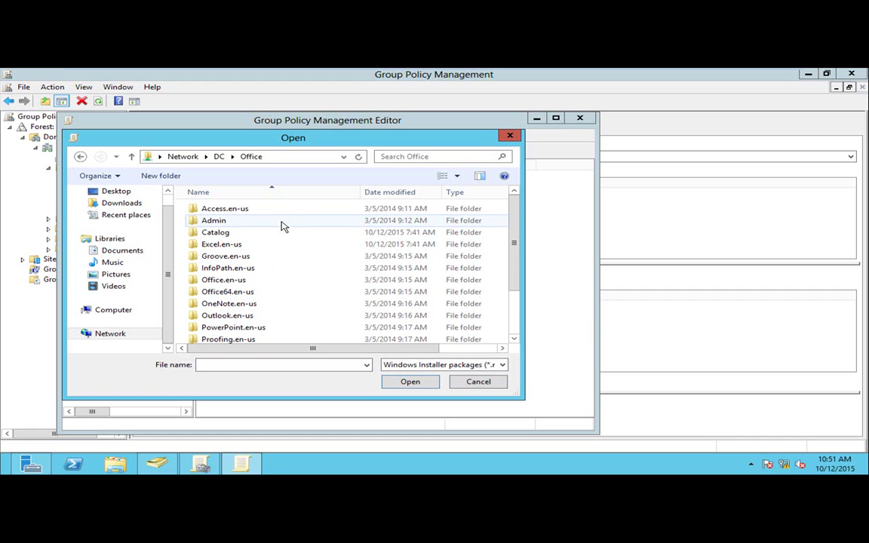
drag(518, 247, 516, 283)
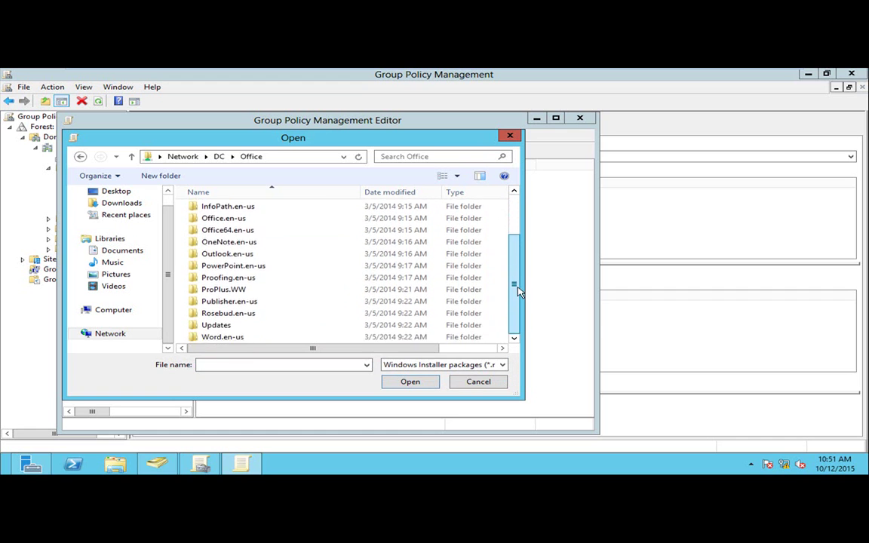
click(280, 291)
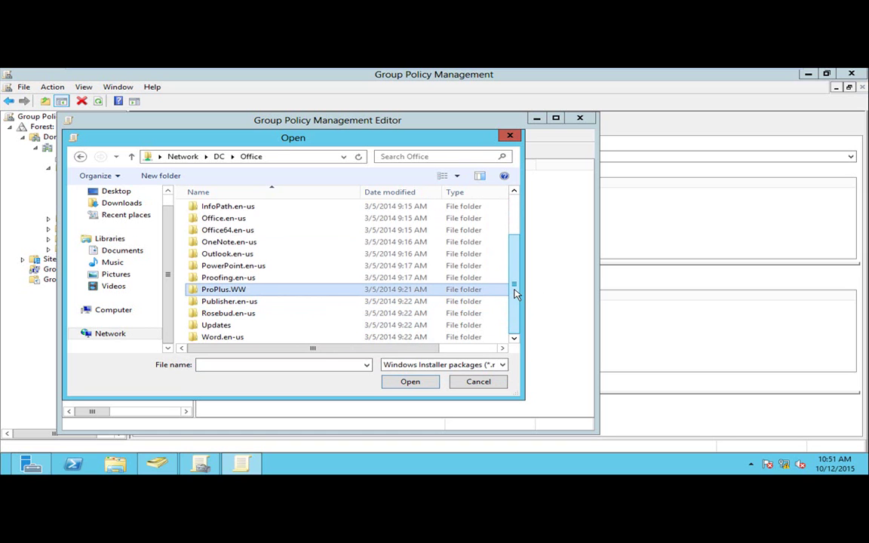
click(292, 341)
double_click(292, 341)
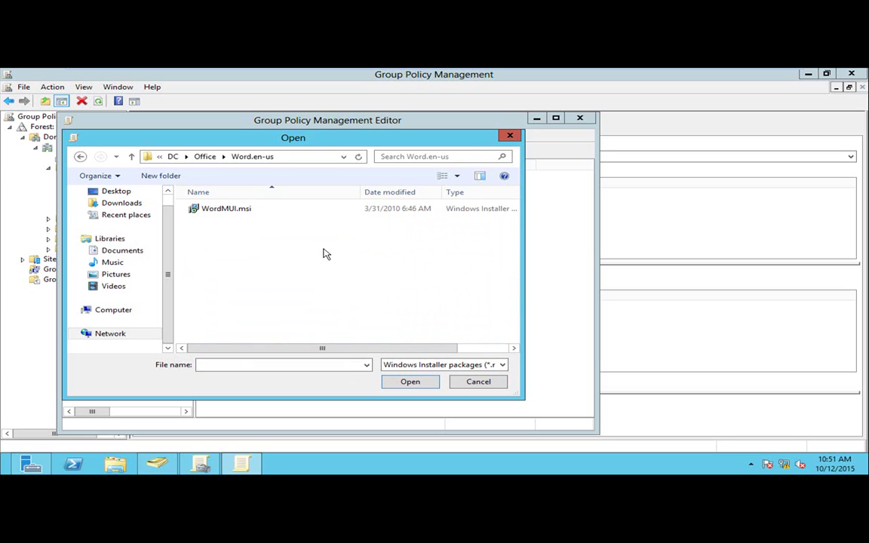
click(250, 212)
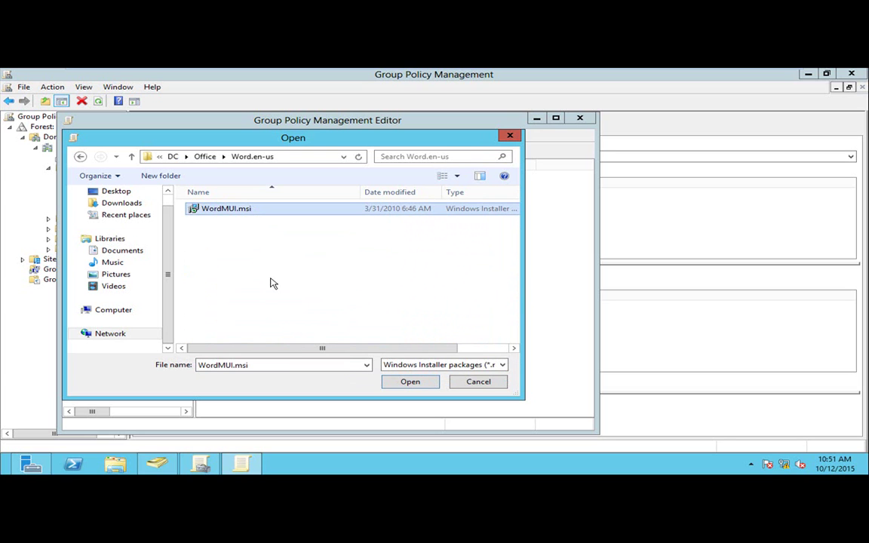
click(131, 156)
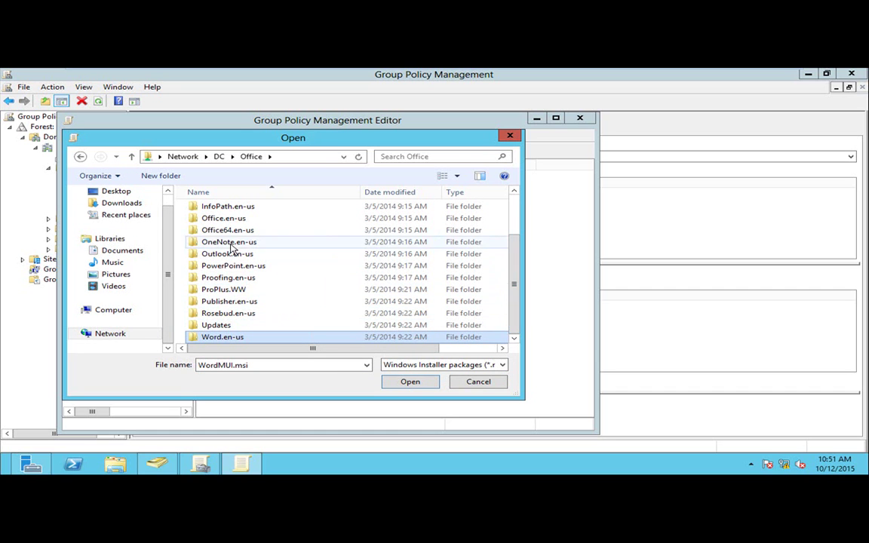
click(247, 218)
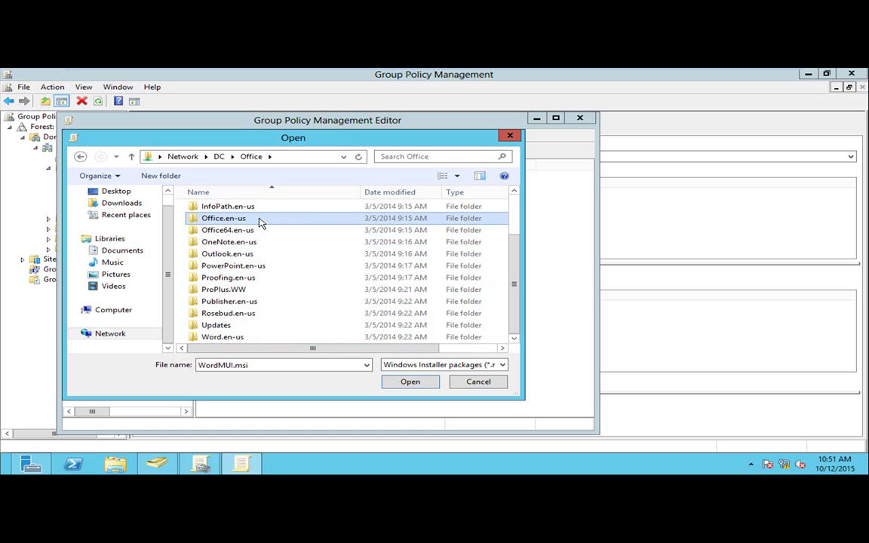
double_click(260, 220)
click(259, 222)
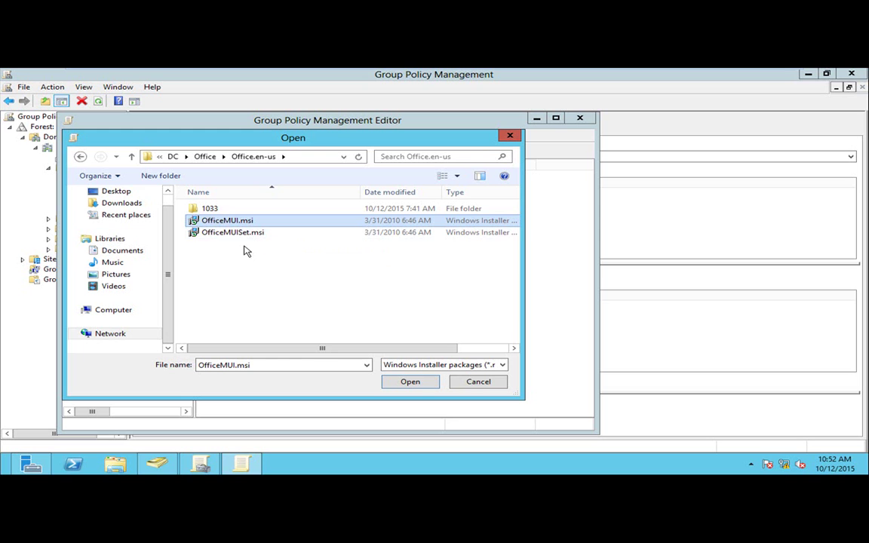
click(130, 155)
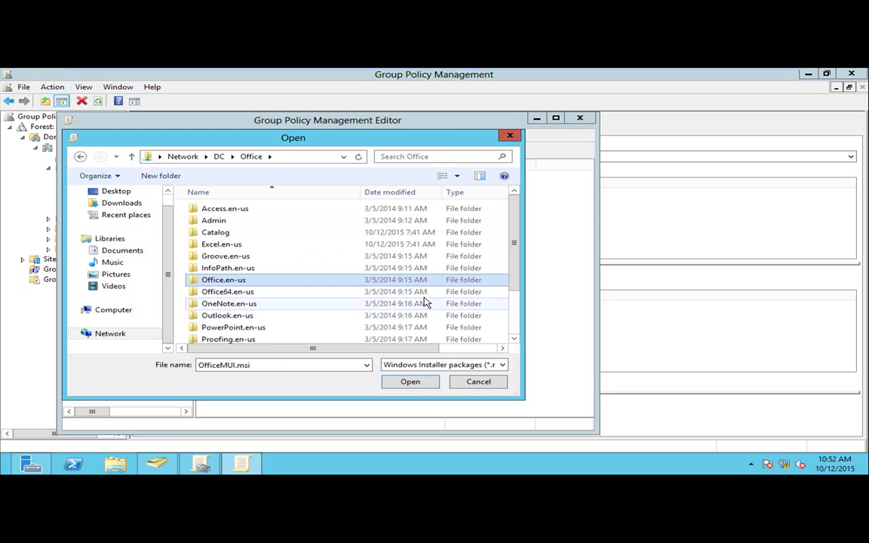
Deploy OfficeMUI.msi from the Office.en-us folder with the Assigned method and refresh the software installation list.
drag(515, 254, 404, 248)
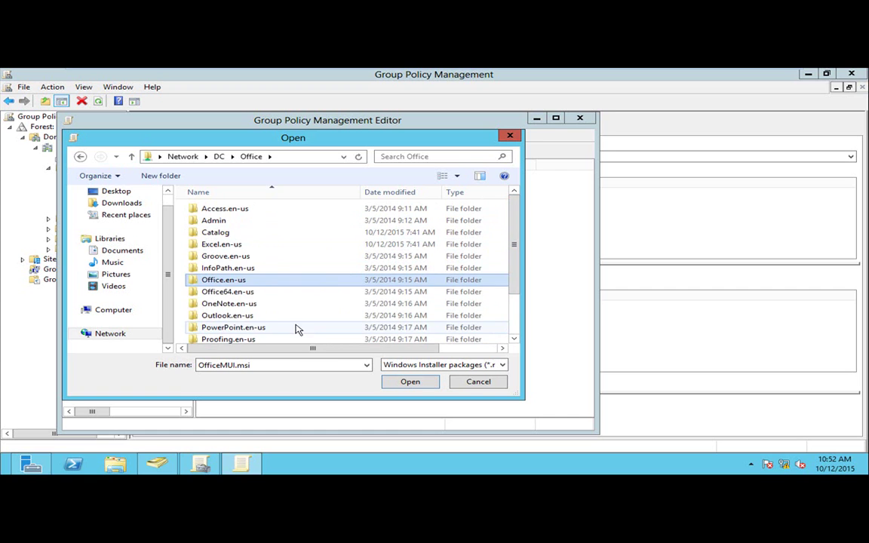
double_click(263, 286)
click(236, 221)
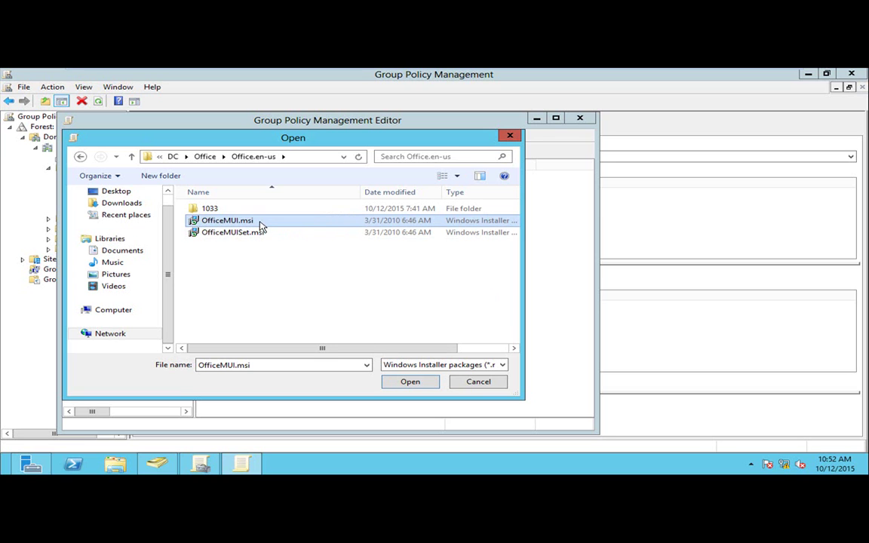
click(411, 382)
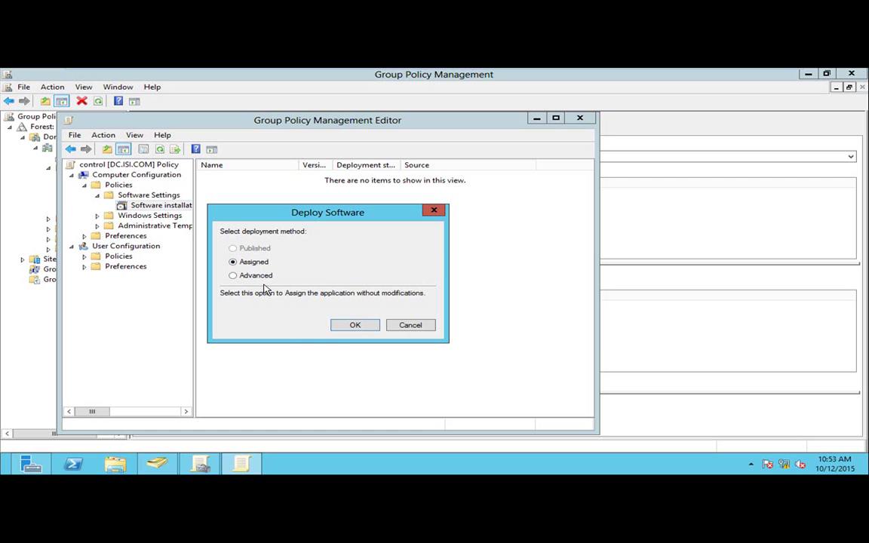
click(355, 325)
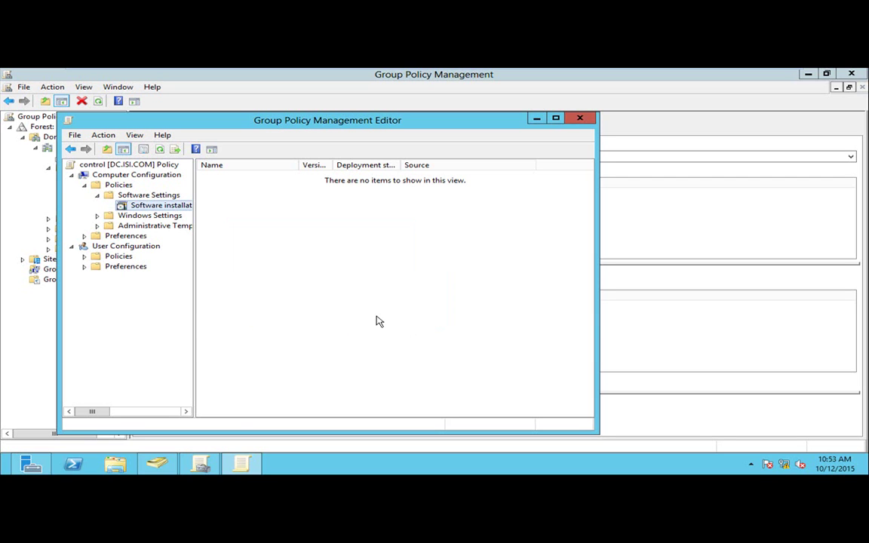
right_click(305, 272)
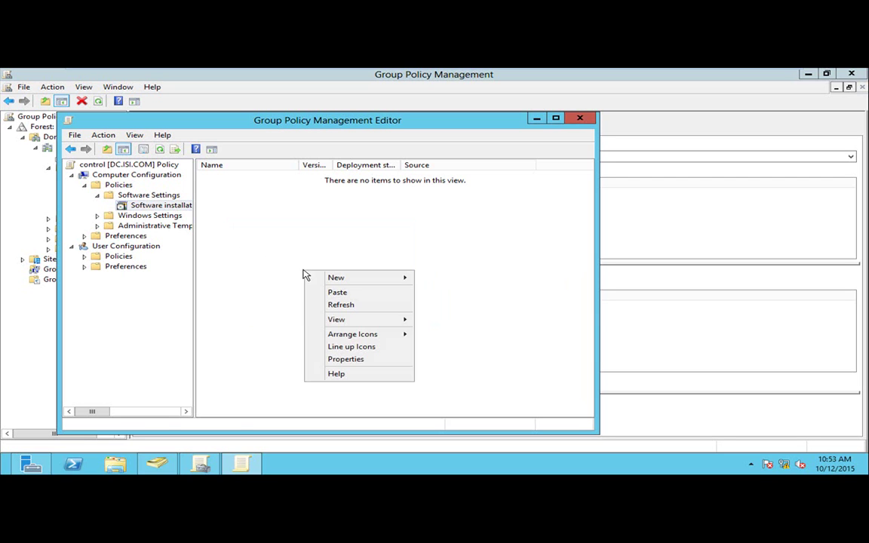
click(348, 306)
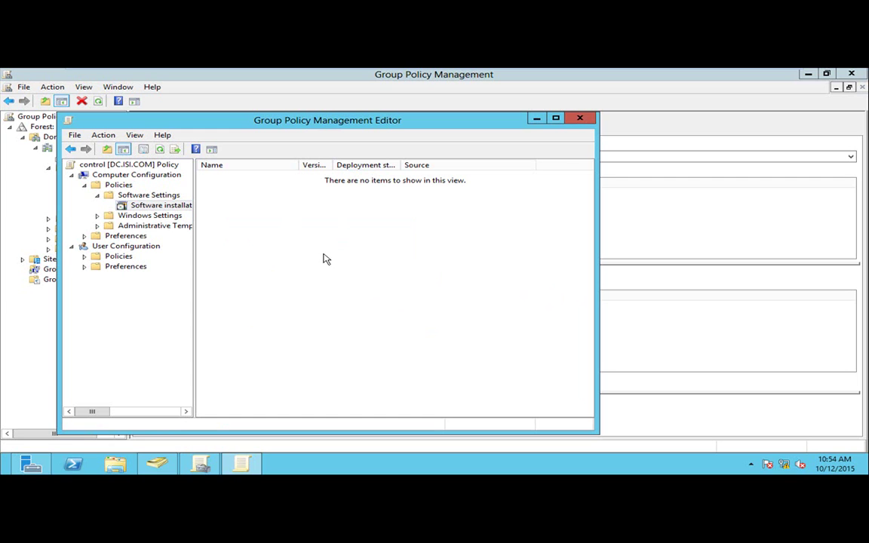
right_click(284, 272)
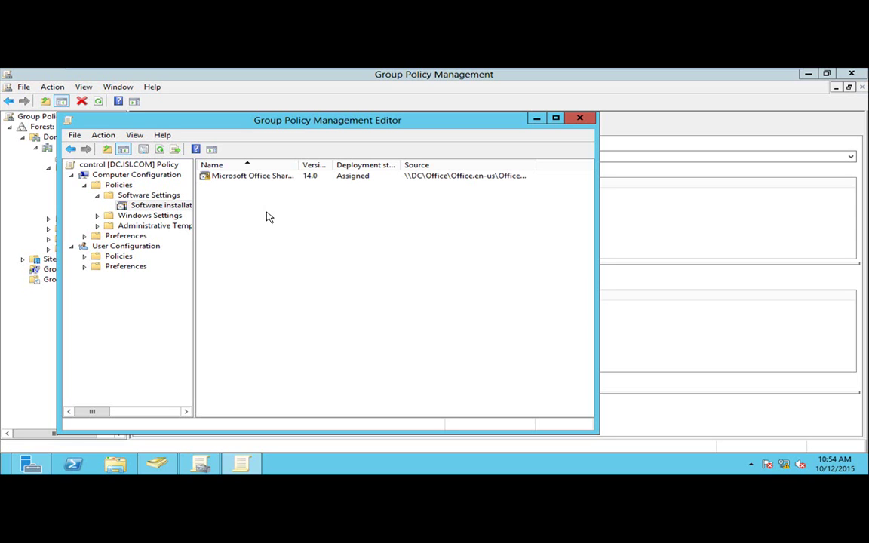
Review the general, deployment, upgrade and category settings of the Microsoft Office Shared MUI package and close its properties.
click(254, 175)
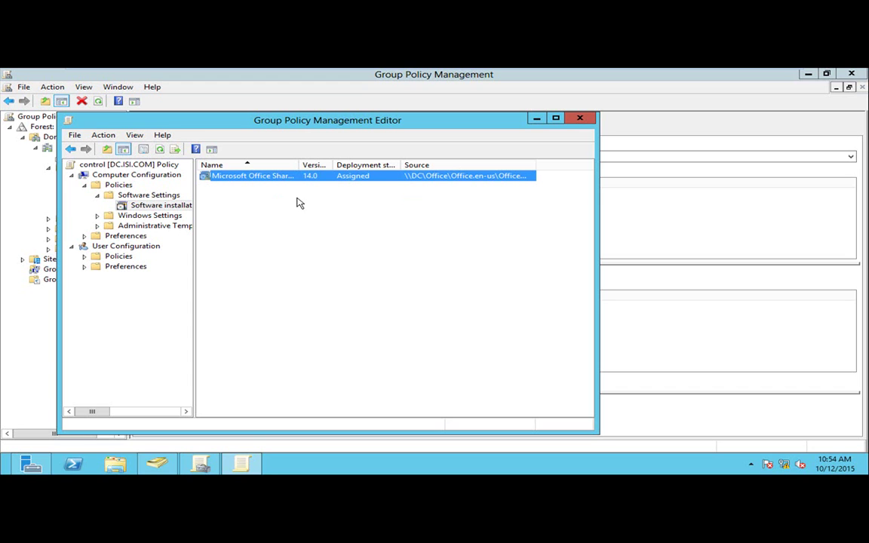
right_click(253, 177)
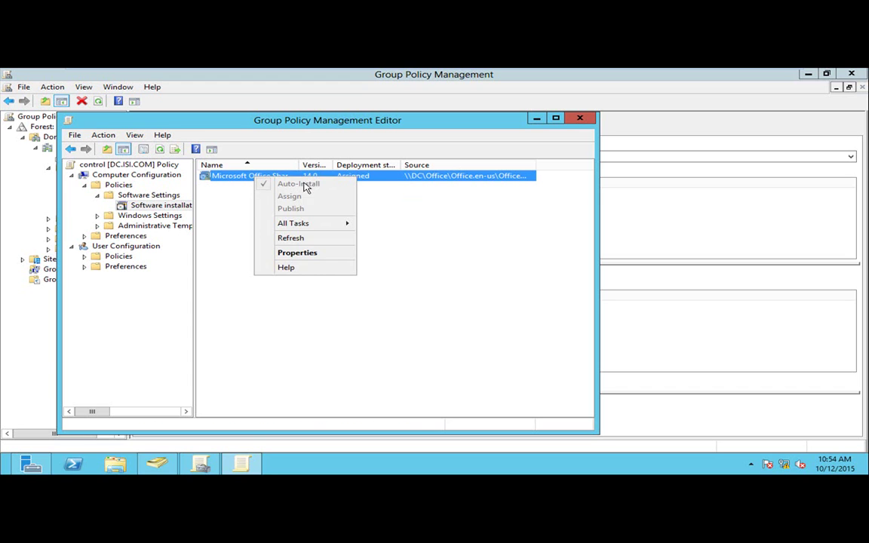
click(303, 254)
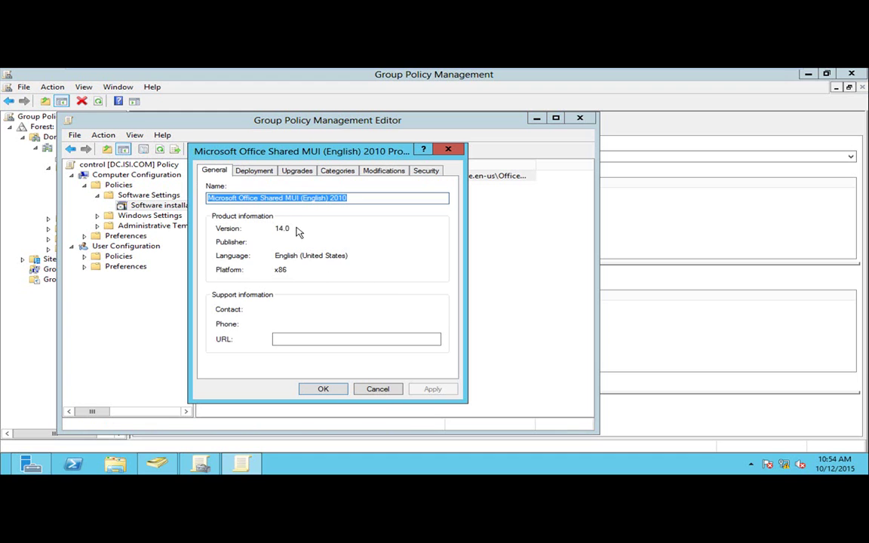
click(254, 172)
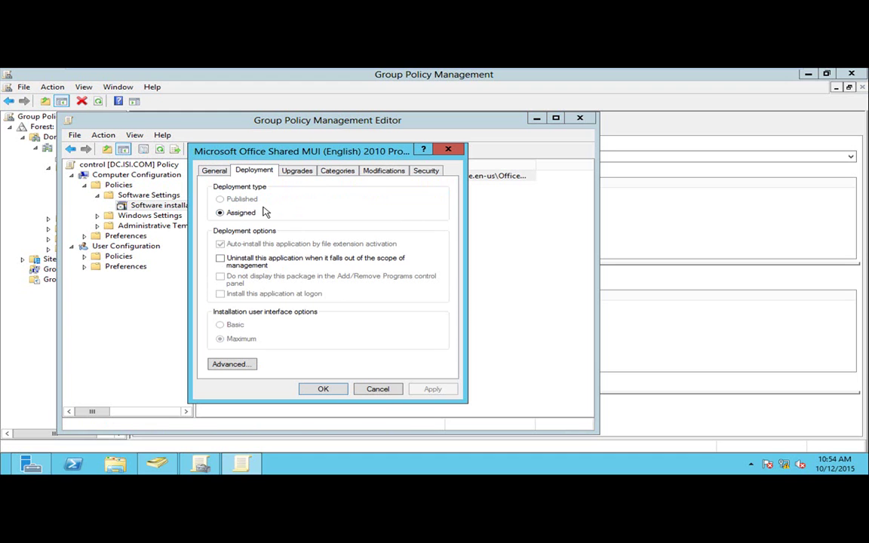
drag(289, 158, 411, 170)
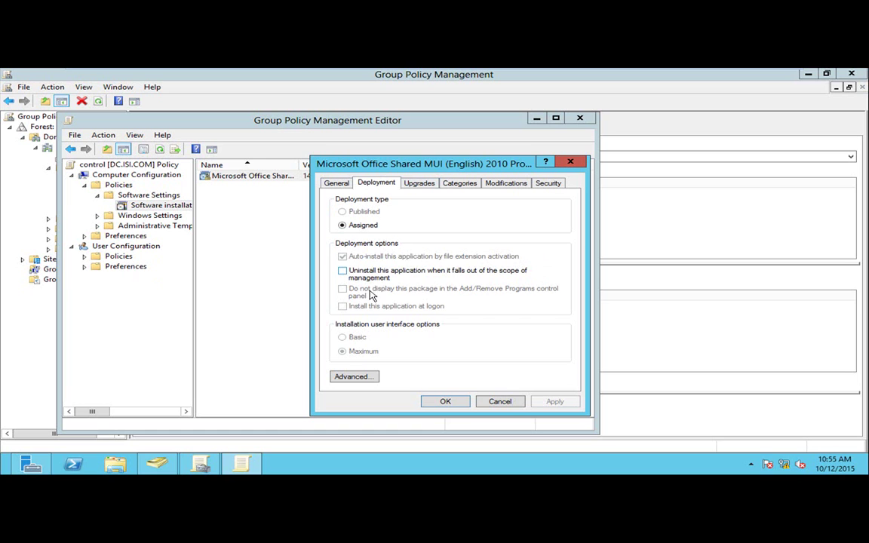
click(423, 185)
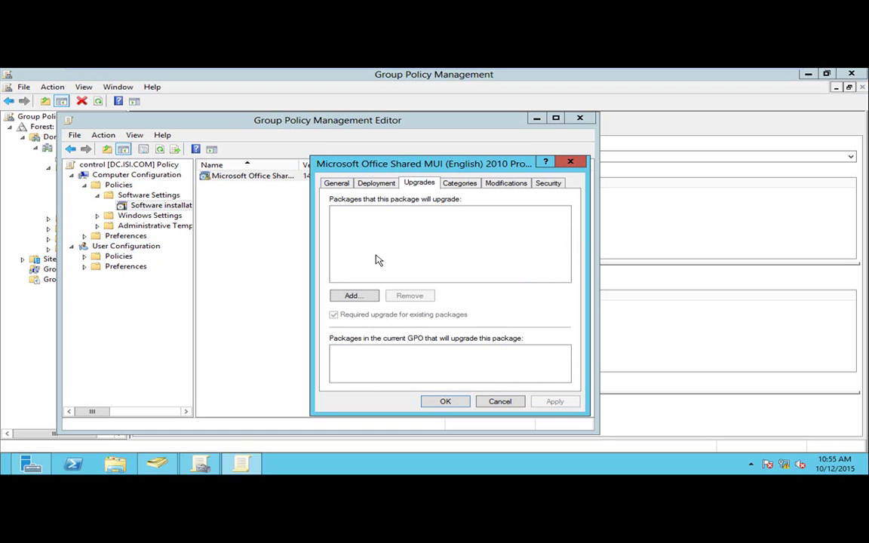
click(464, 184)
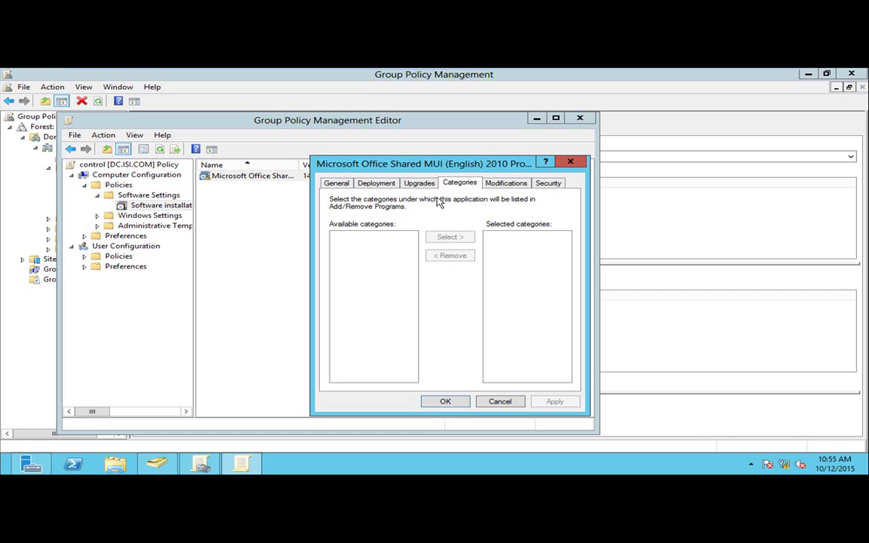
click(569, 165)
Add the categories "sales" and "mark" for isi.com in the Software installation properties and confirm them.
right_click(164, 206)
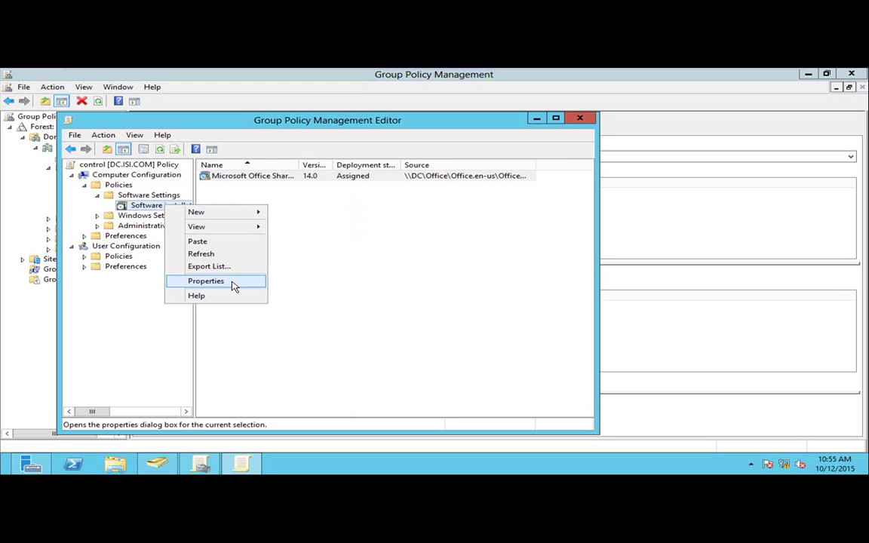
click(220, 284)
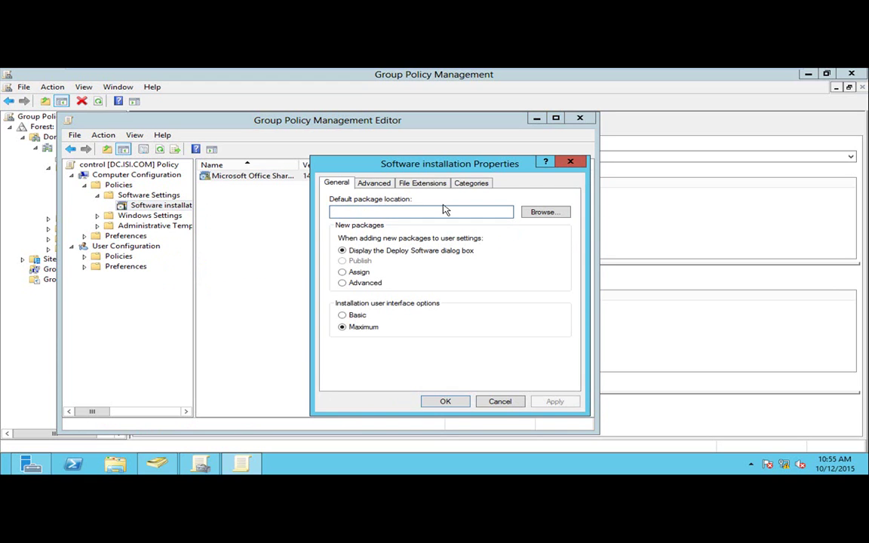
click(462, 184)
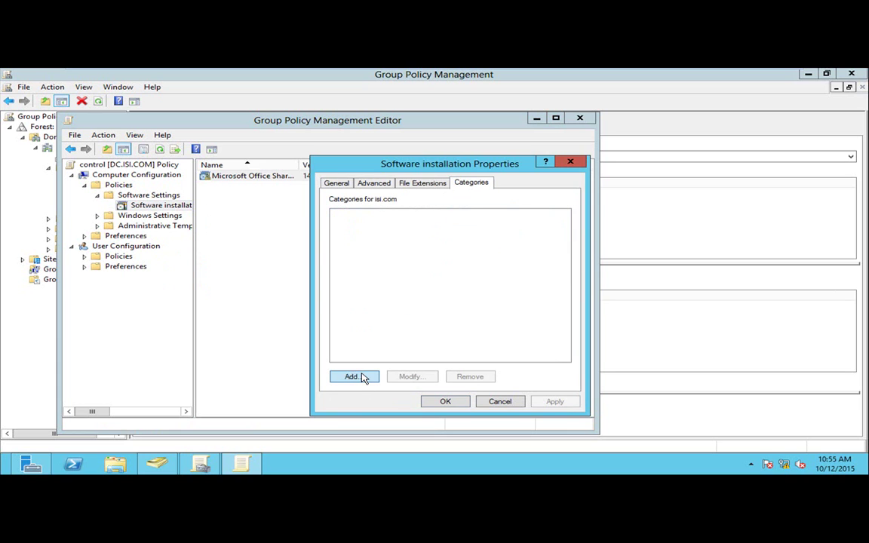
click(361, 377)
text(sales)
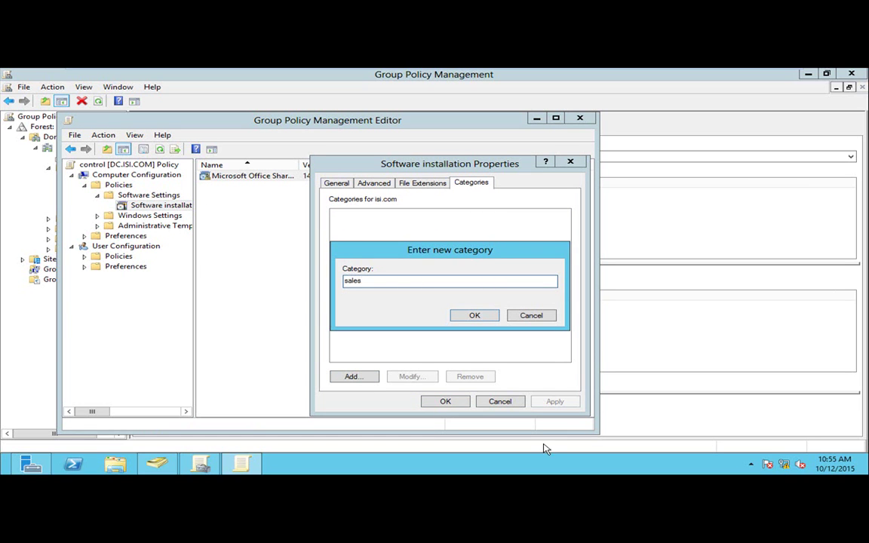
click(474, 315)
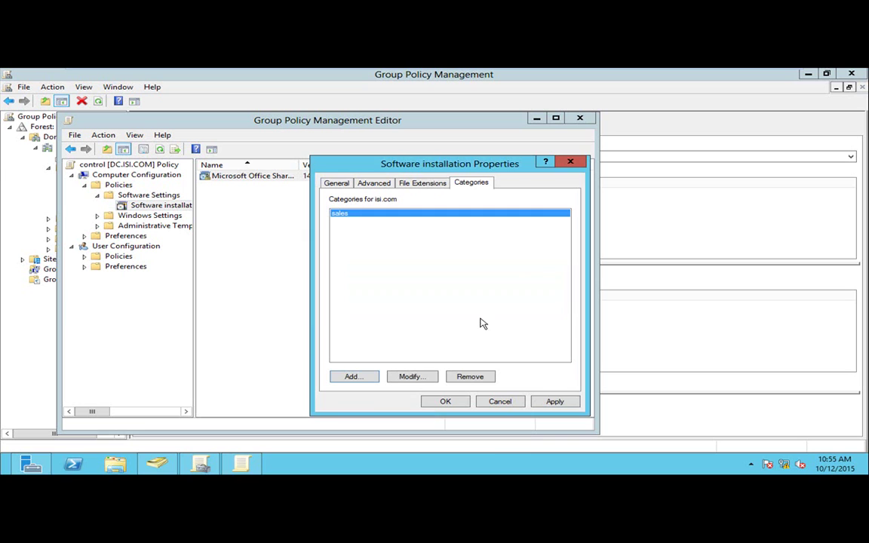
click(355, 377)
text(mark)
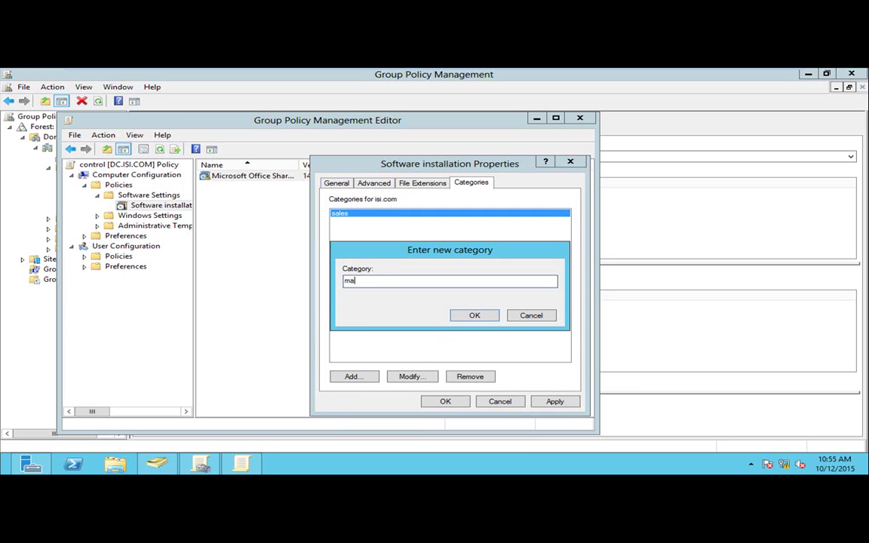
click(474, 315)
click(445, 402)
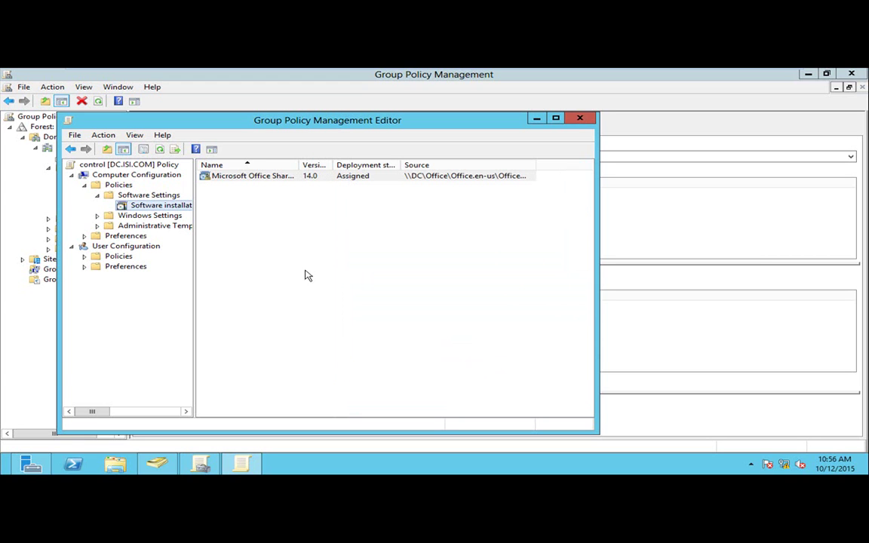
Select the "sales" category for the Microsoft Office Shared MUI package in its properties.
right_click(273, 176)
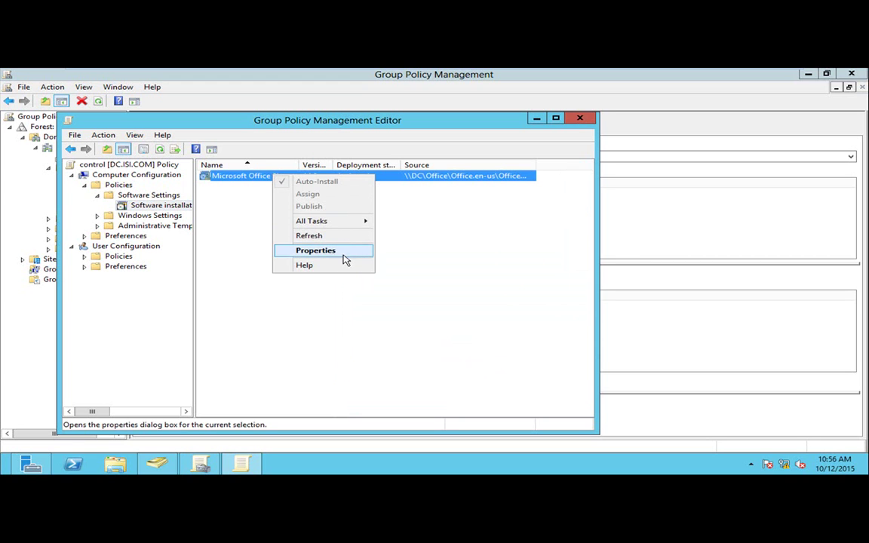
click(341, 250)
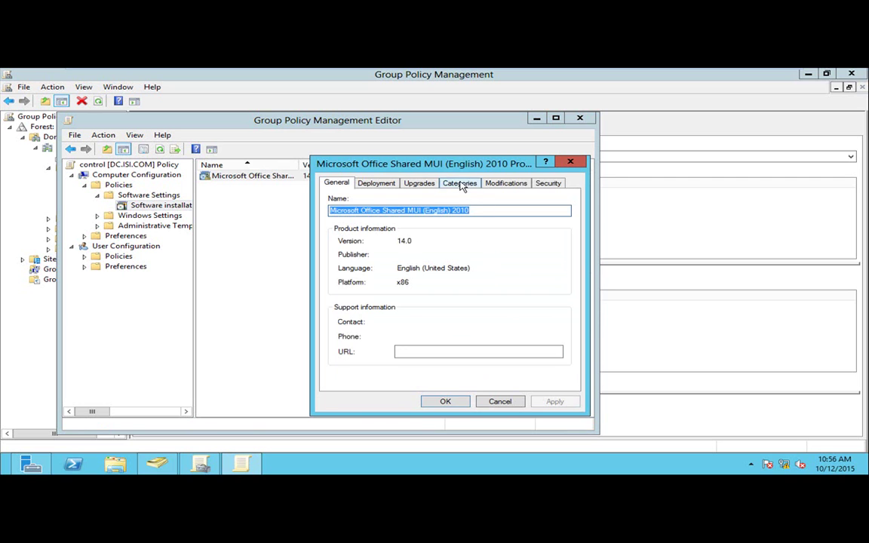
click(462, 184)
click(355, 244)
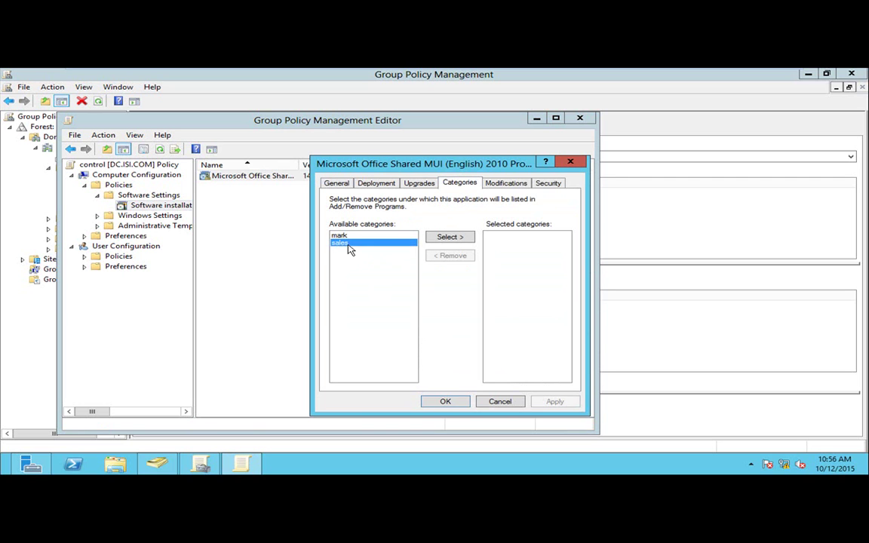
click(452, 239)
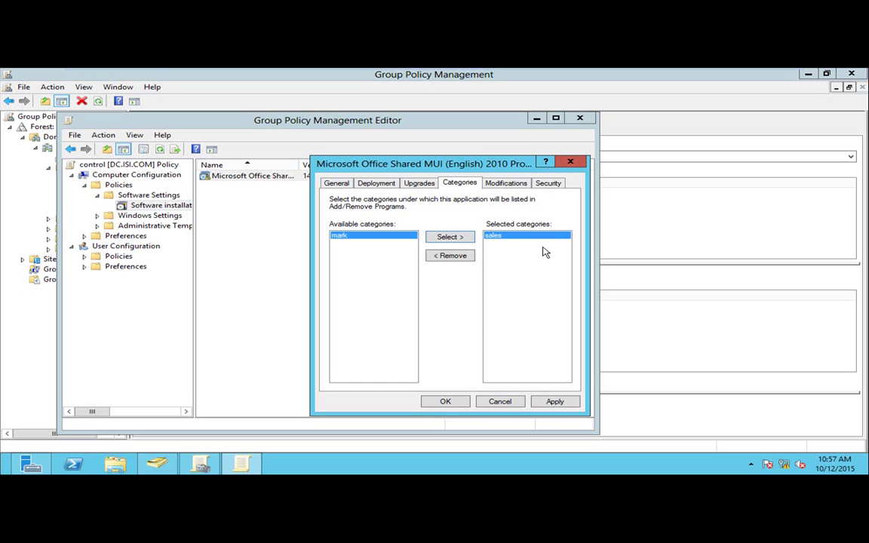
Review the modifications and security settings of the Microsoft Office Shared MUI package and close its properties.
click(505, 182)
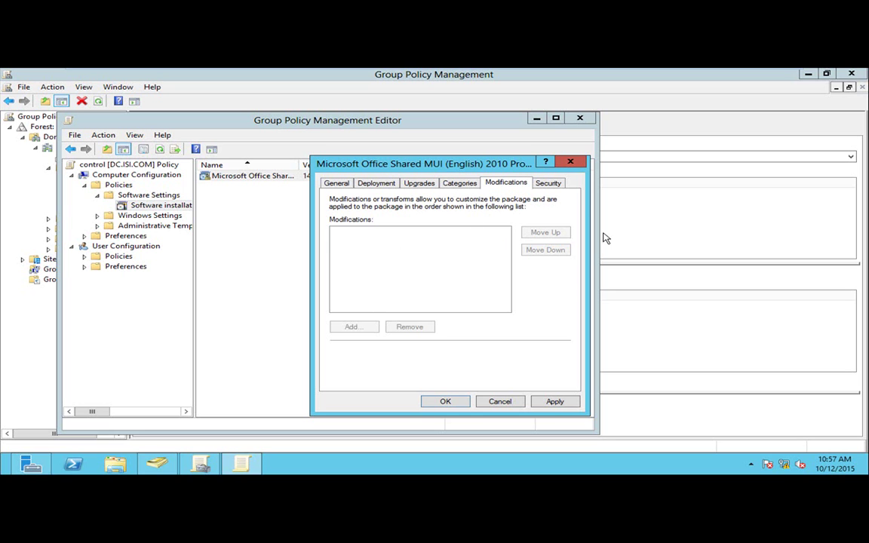
click(548, 183)
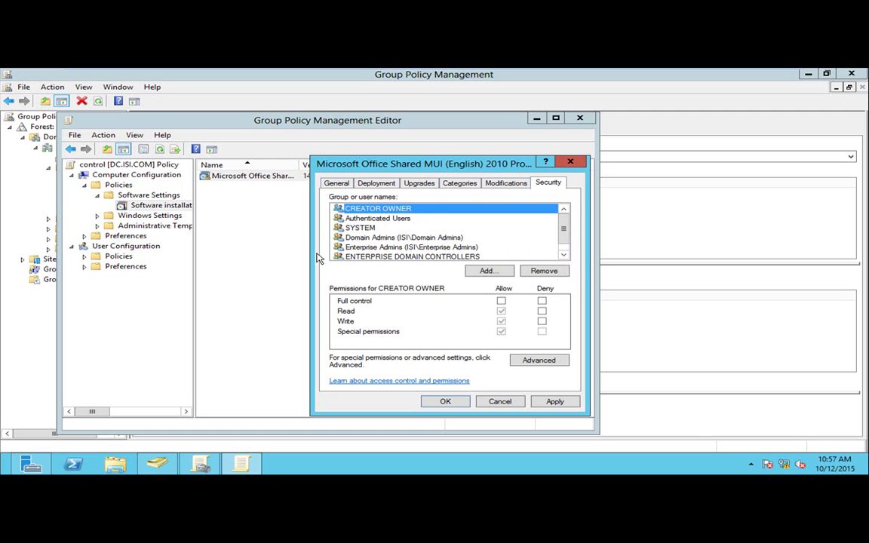
click(571, 163)
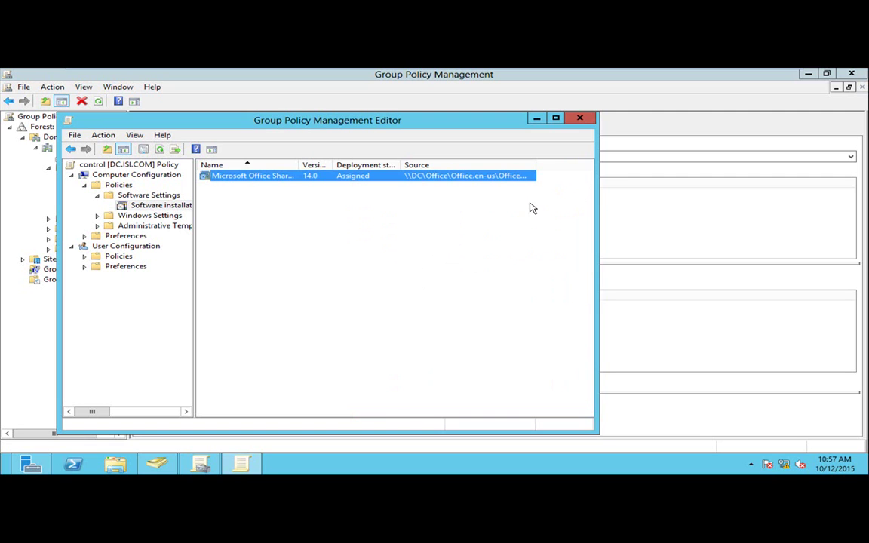
Browse the computer policy's Windows Settings to Scripts (Startup/Shutdown) and examine the Startup and Shutdown entries.
click(97, 196)
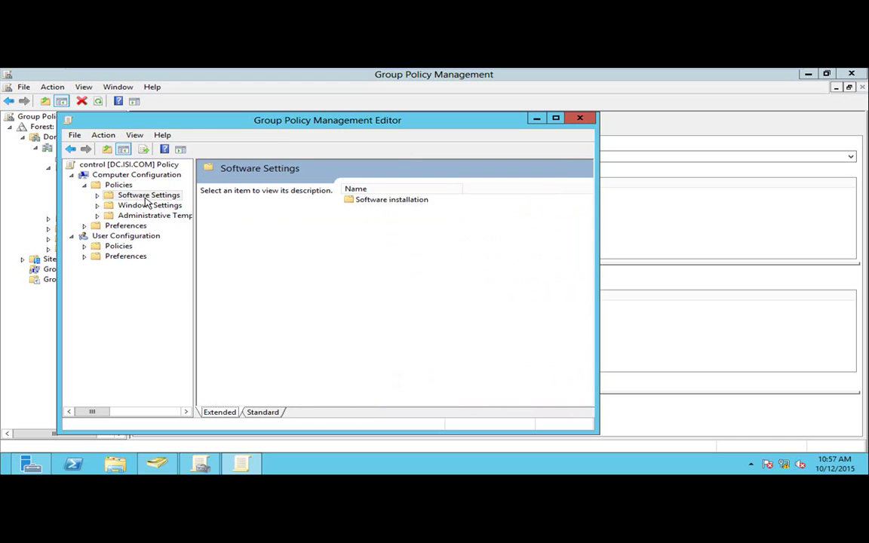
click(132, 205)
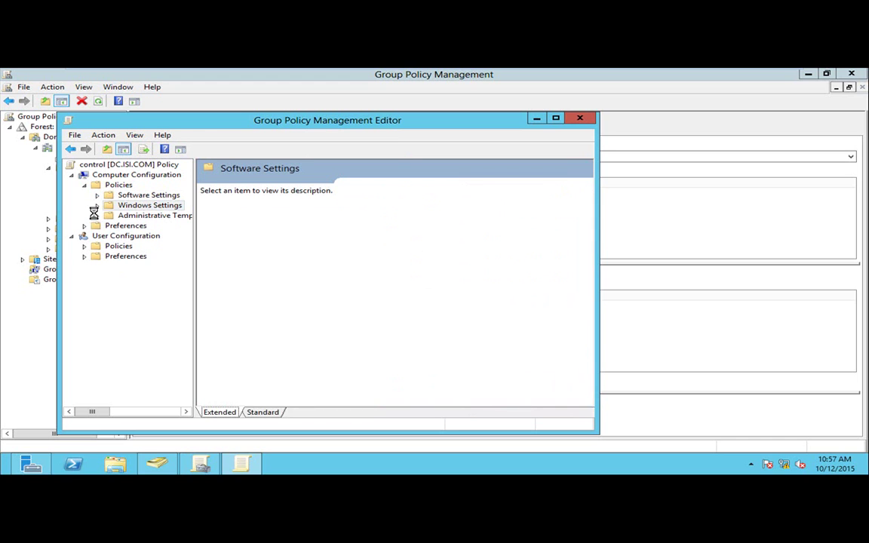
click(97, 205)
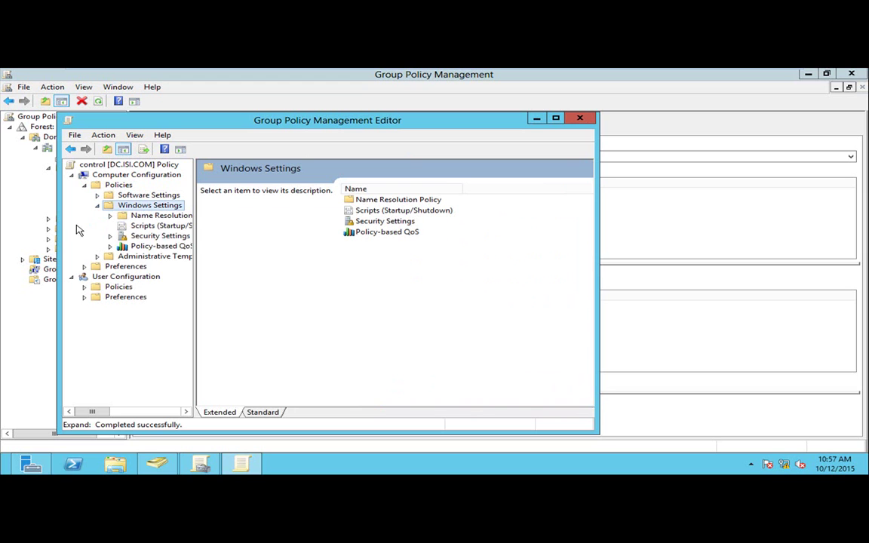
click(151, 216)
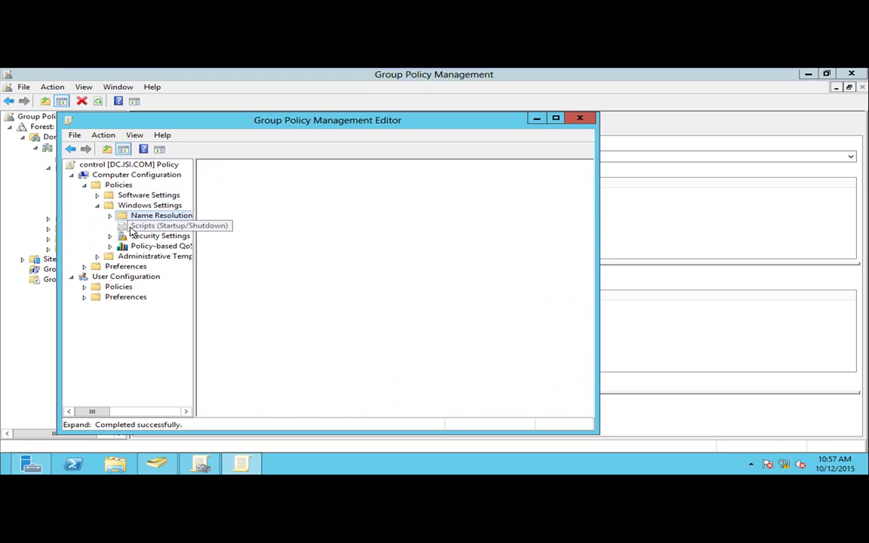
click(132, 227)
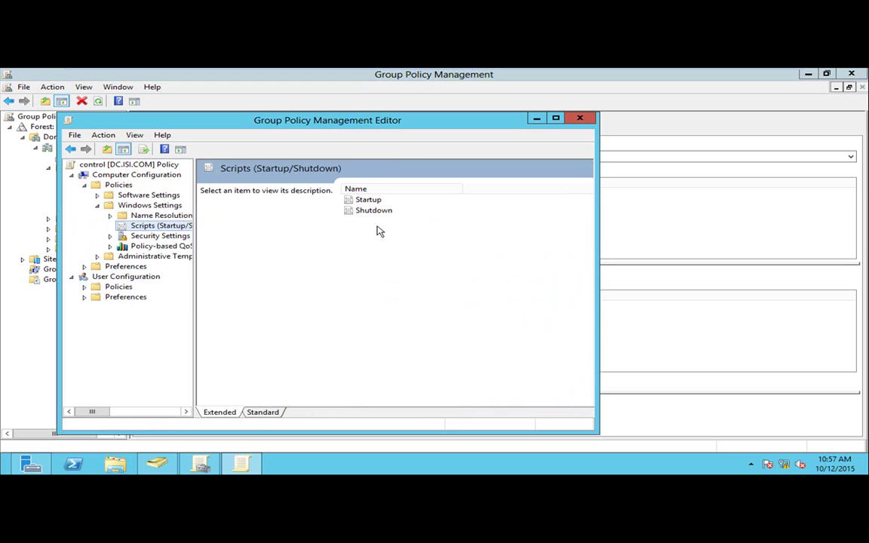
click(355, 200)
click(374, 211)
key(Up)
key(Down)
key(Up)
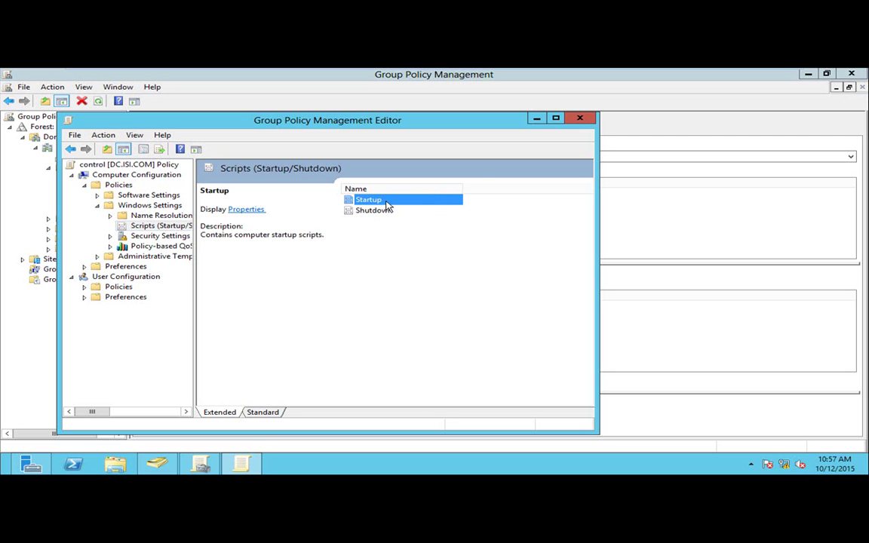
Begin adding a startup script for the control policy and create a new text document in the Startup scripts folder.
double_click(387, 203)
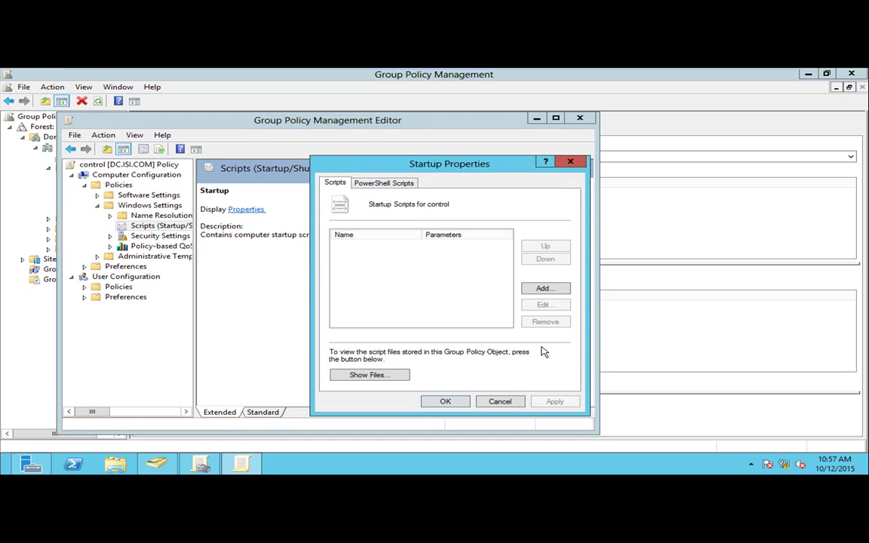
click(544, 287)
click(567, 250)
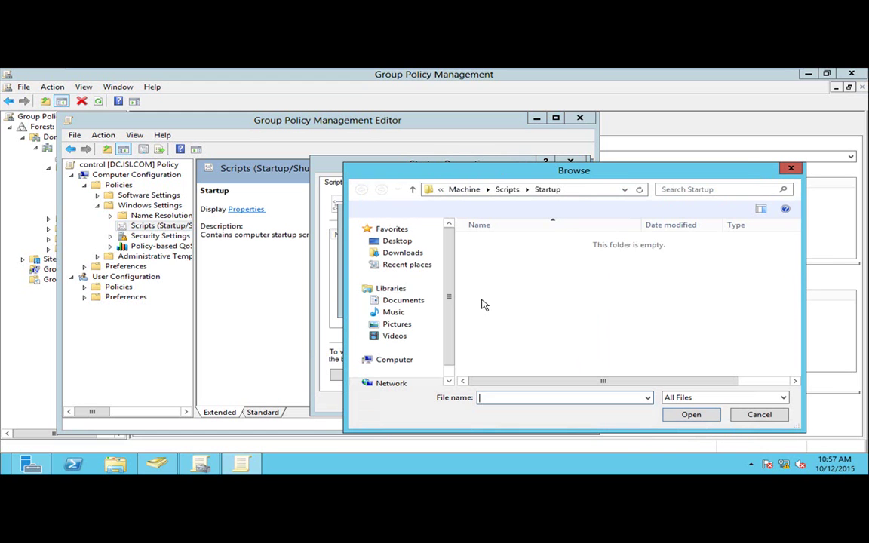
right_click(510, 284)
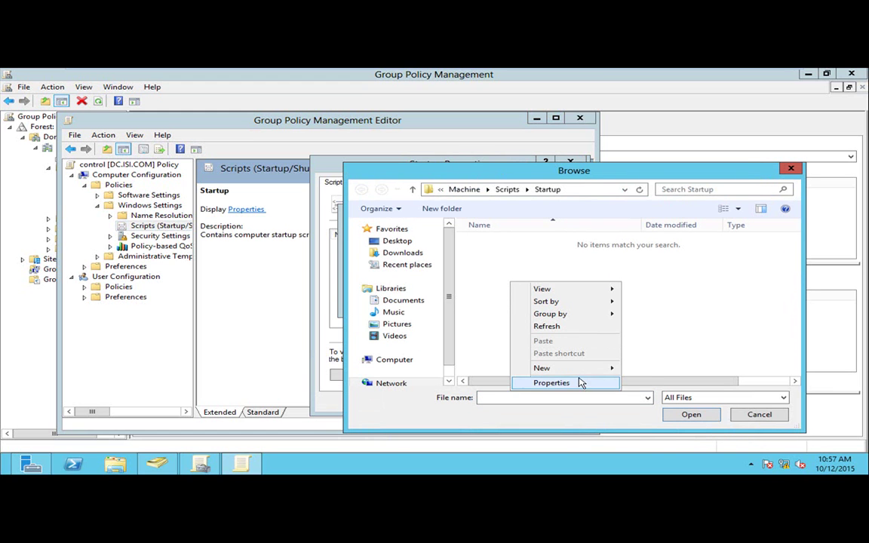
mouse_move(581, 372)
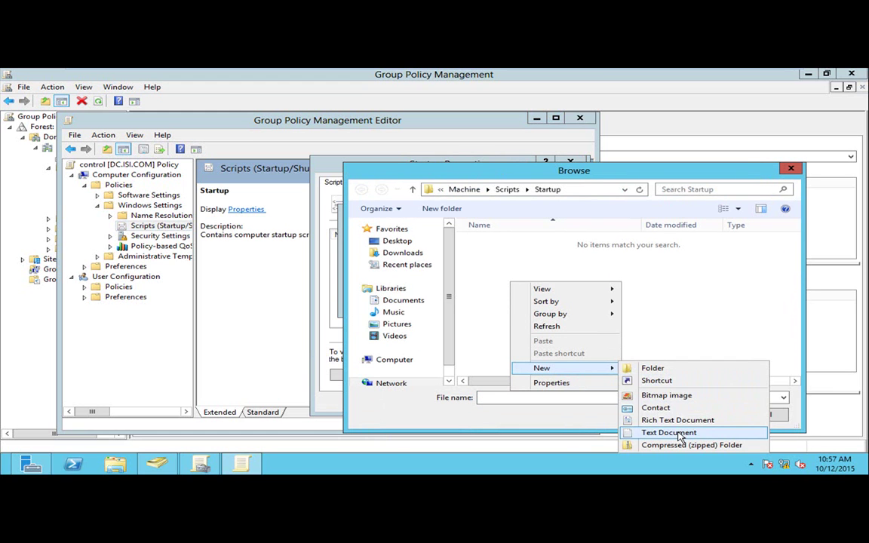
click(655, 433)
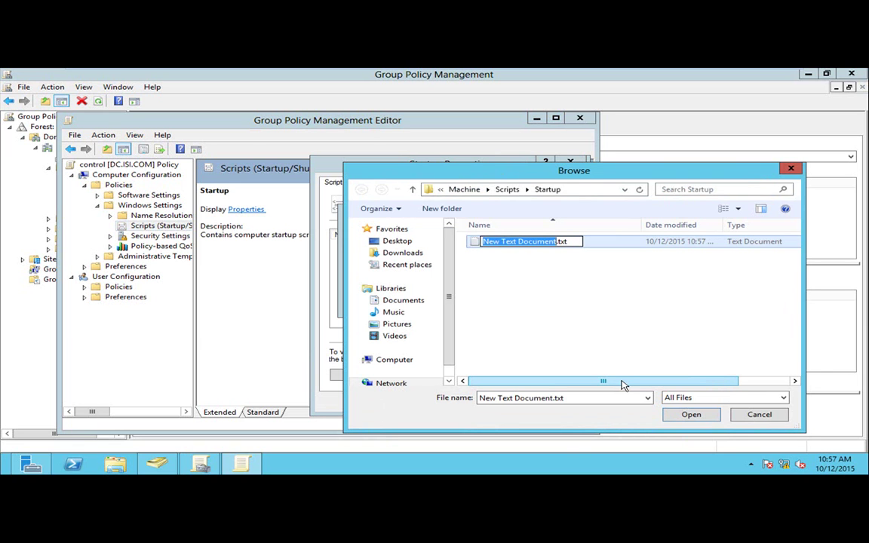
Rename the new text document to time.bat and accept the file extension change.
key(End)
key(BackSpace)
key(BackSpace)
key(BackSpace)
key(BackSpace)
key(BackSpace)
key(BackSpace)
key(BackSpace)
key(BackSpace)
key(BackSpace)
key(BackSpace)
key(BackSpace)
key(BackSpace)
key(BackSpace)
key(BackSpace)
key(BackSpace)
key(BackSpace)
key(BackSpace)
key(BackSpace)
key(BackSpace)
key(BackSpace)
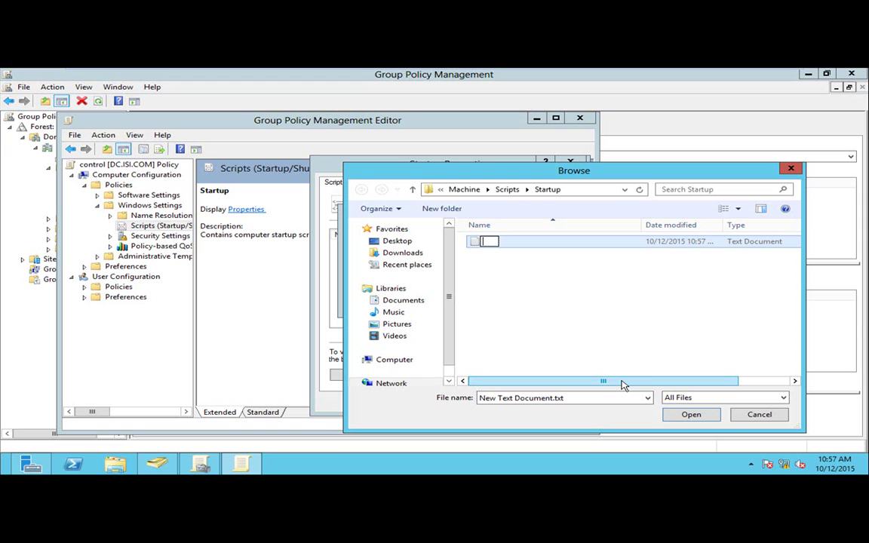
text(time.bat)
key(Return)
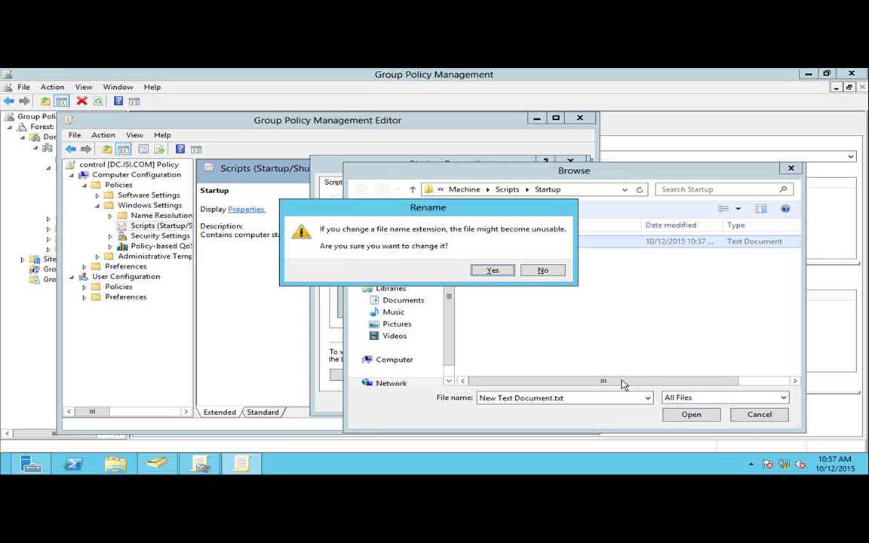
click(492, 270)
Write "net time /domain:isi.com /set /y" in time.bat and save the file.
right_click(497, 244)
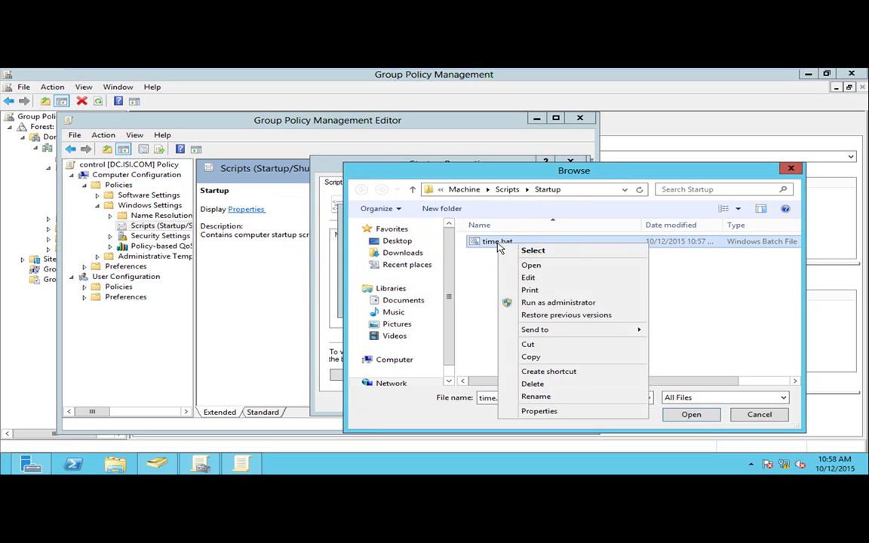
click(532, 265)
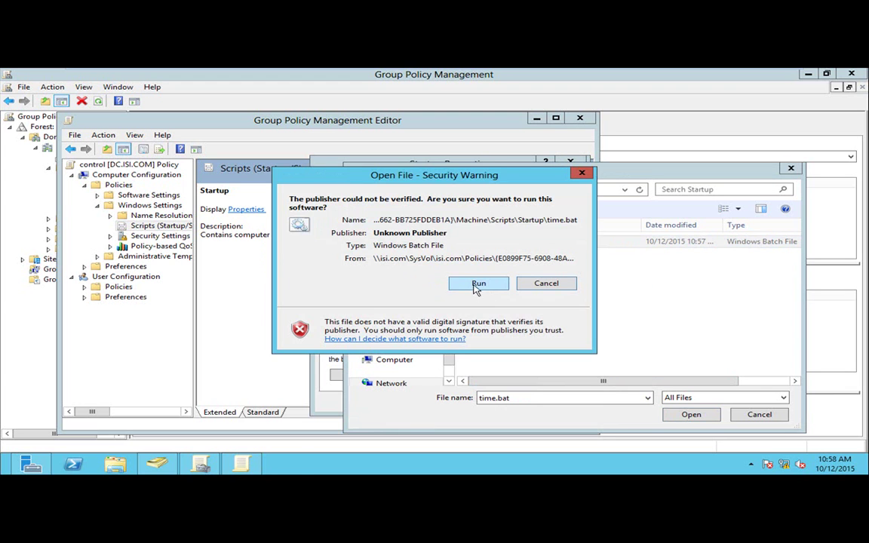
click(478, 284)
text(net time)
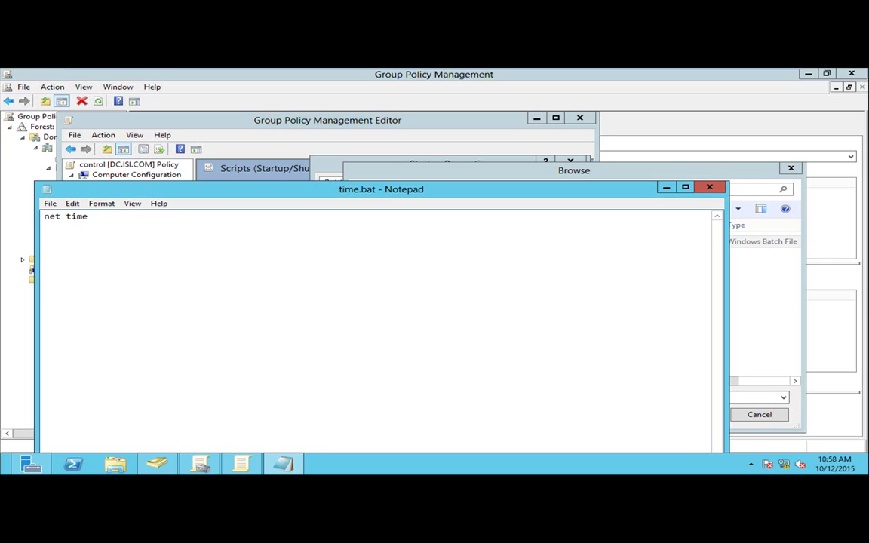
text(/domain:isi.com )
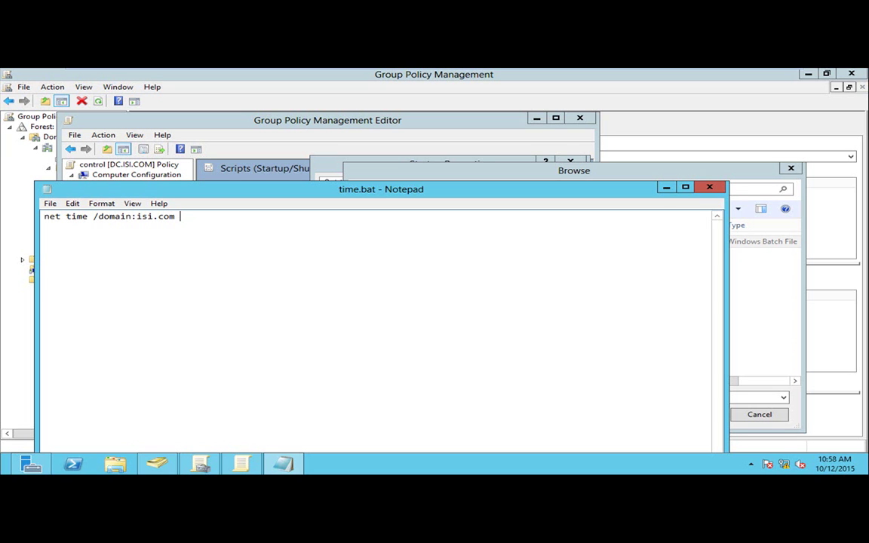
text(/set /y)
click(710, 187)
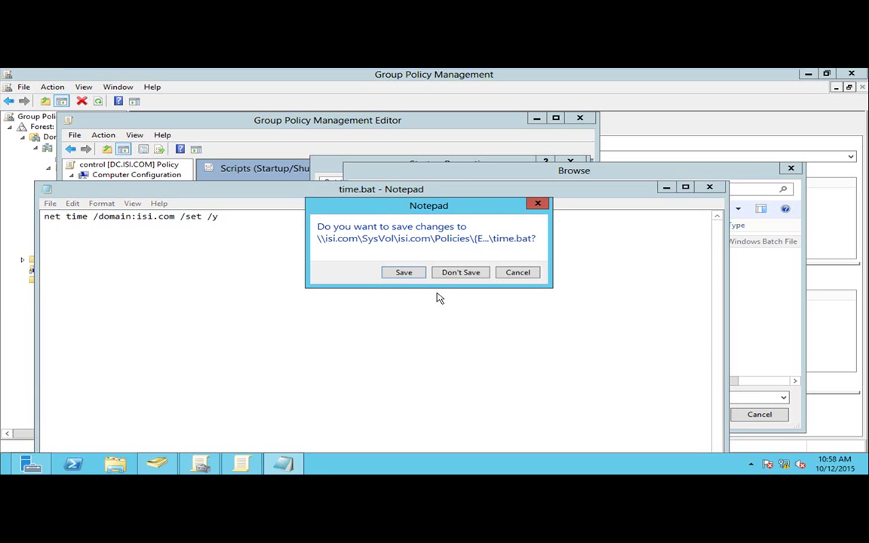
click(403, 273)
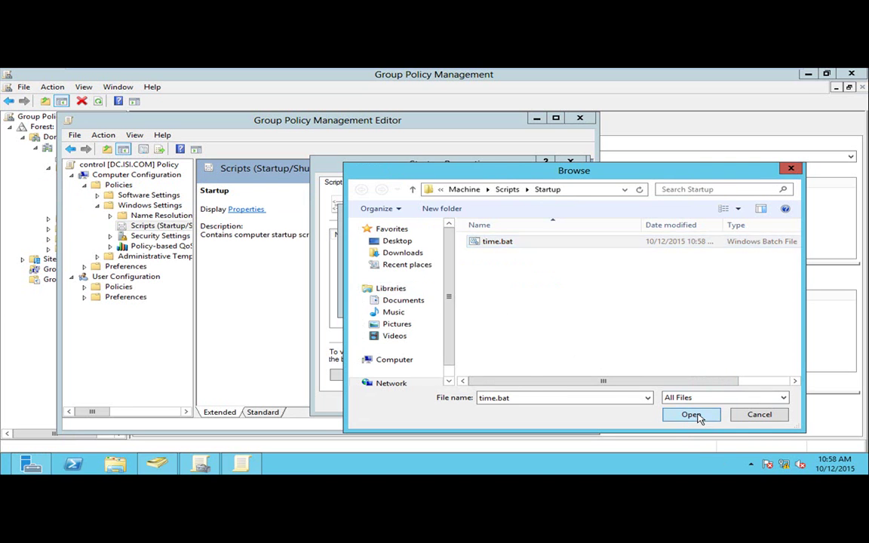
Add time.bat as a startup script and confirm the Startup properties.
click(693, 415)
click(507, 304)
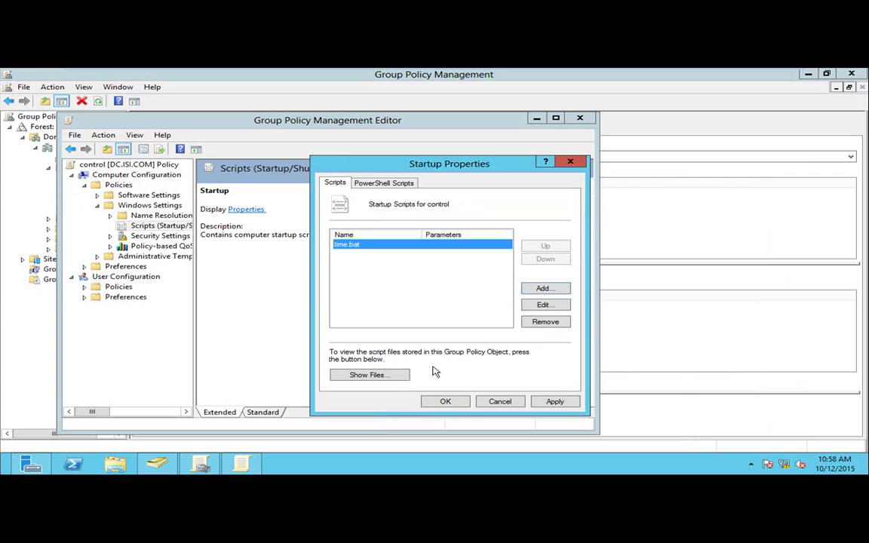
click(456, 404)
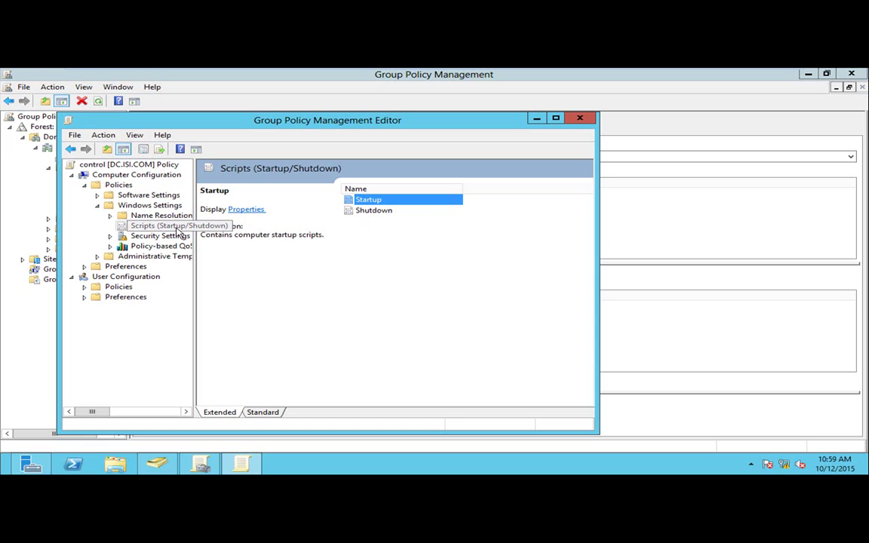
Examine the Password Policy settings for history, age, length and complexity under the Account Policies in Security Settings.
click(383, 213)
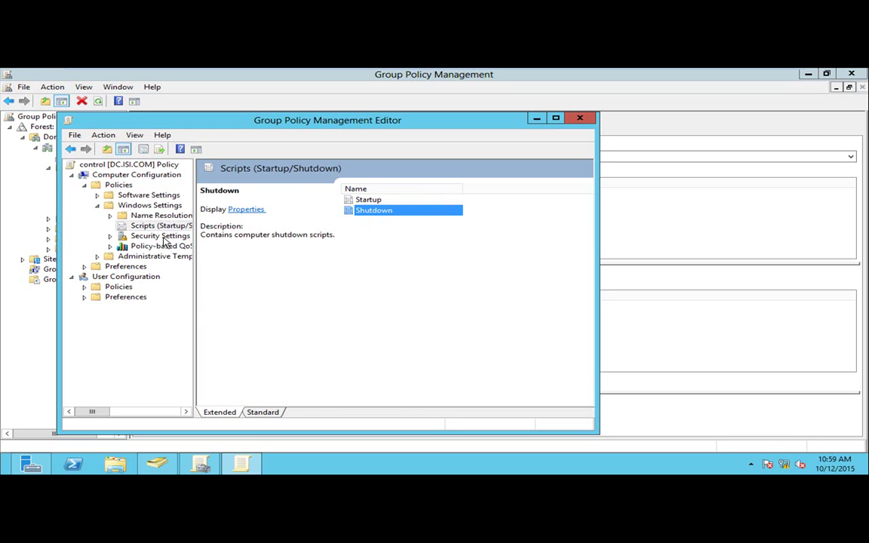
double_click(122, 236)
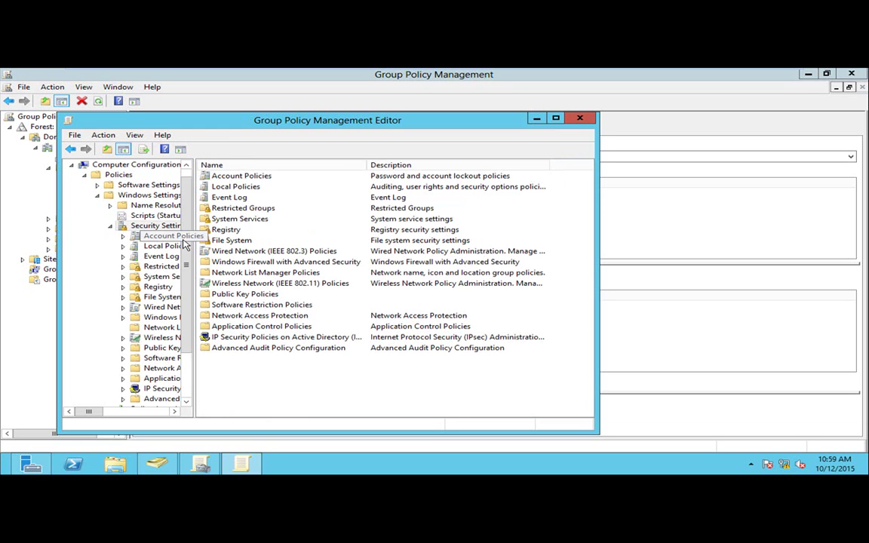
double_click(240, 176)
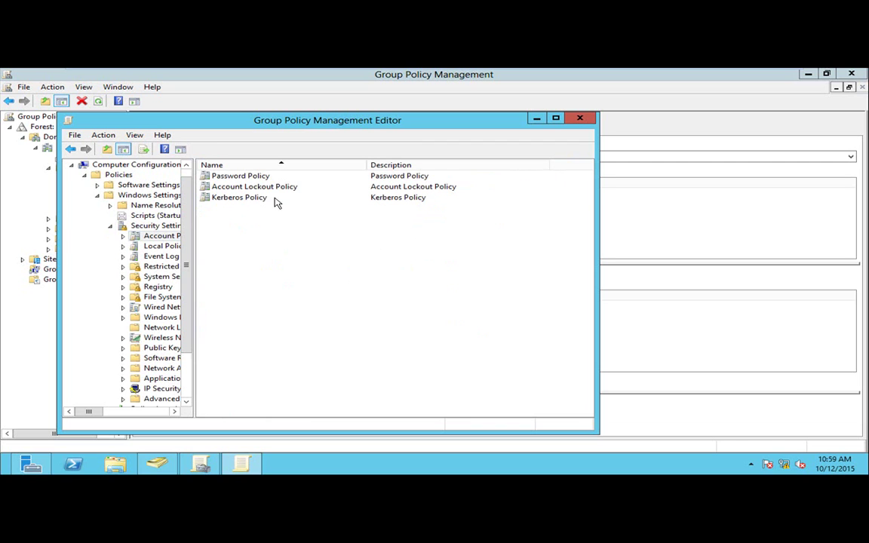
click(263, 178)
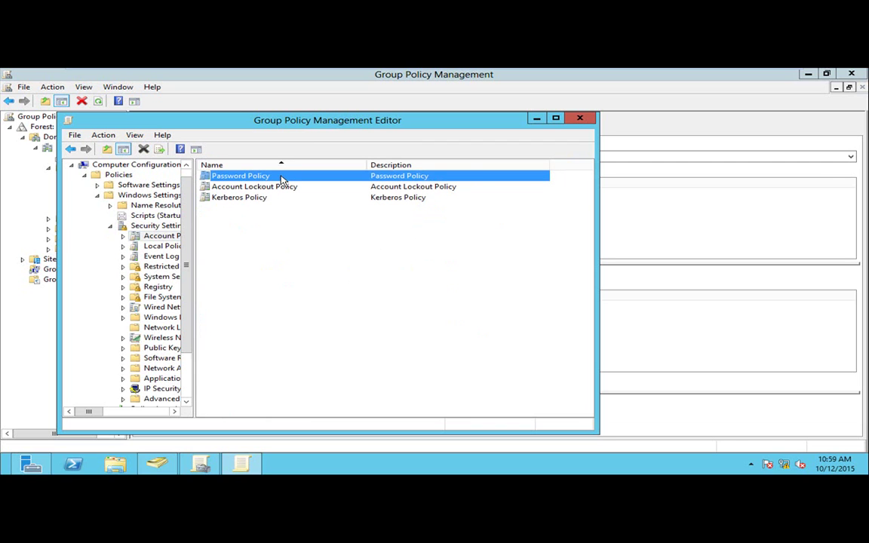
double_click(281, 177)
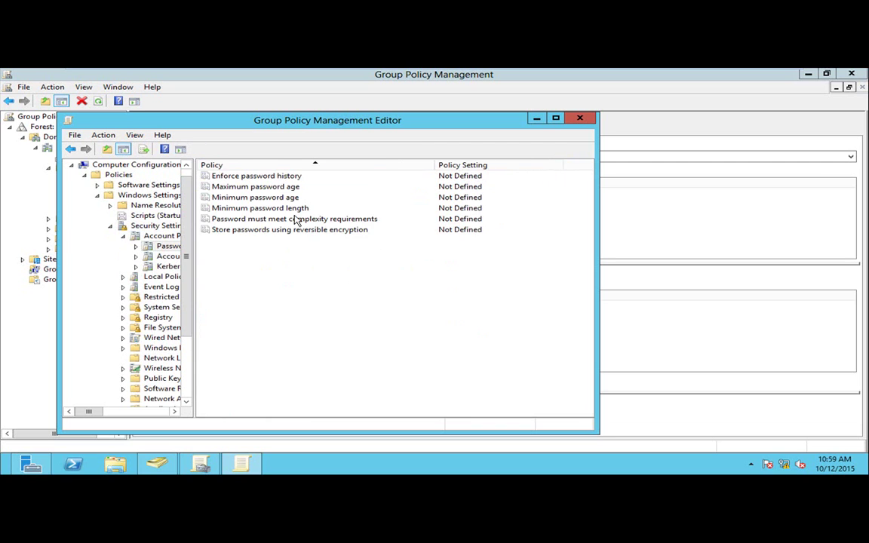
click(270, 178)
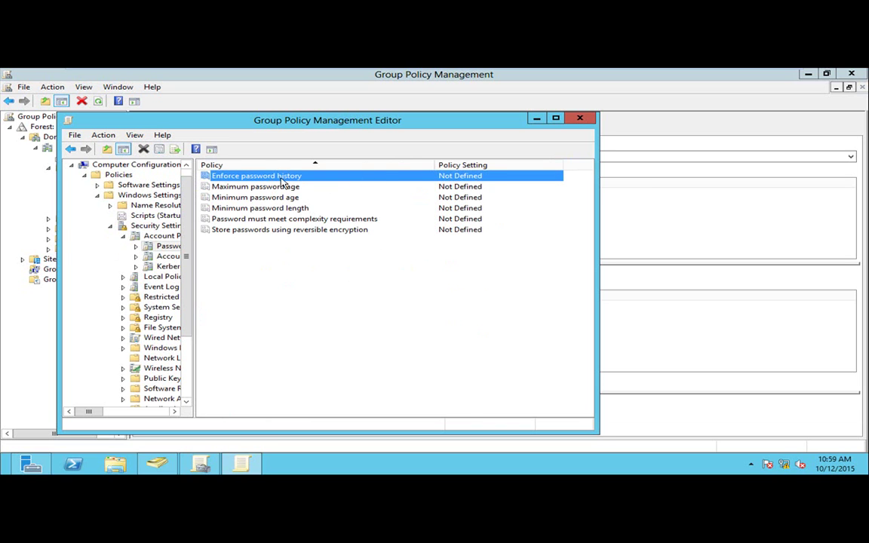
click(270, 188)
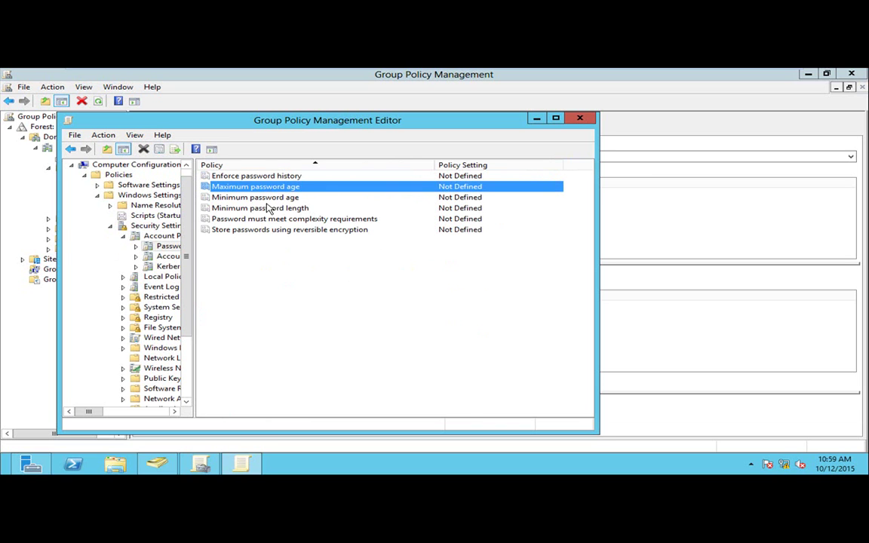
click(269, 208)
key(Up)
key(Down)
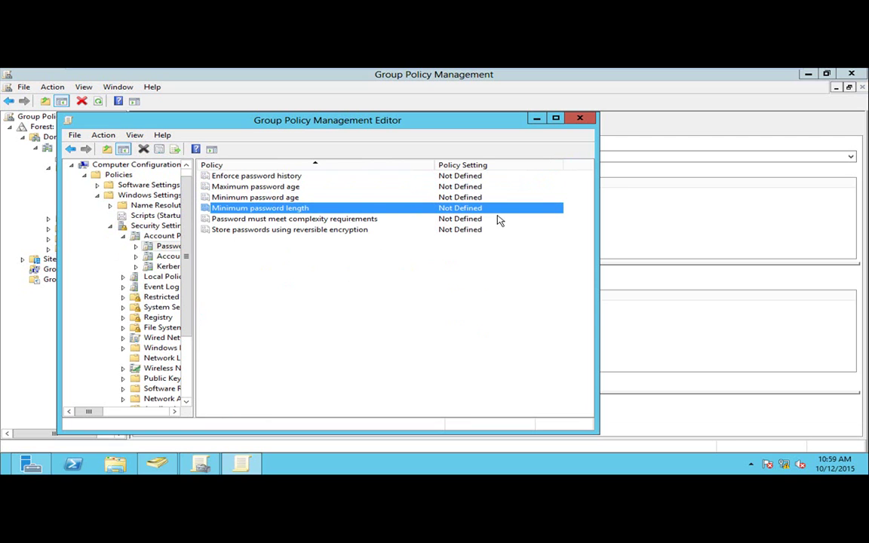
click(278, 219)
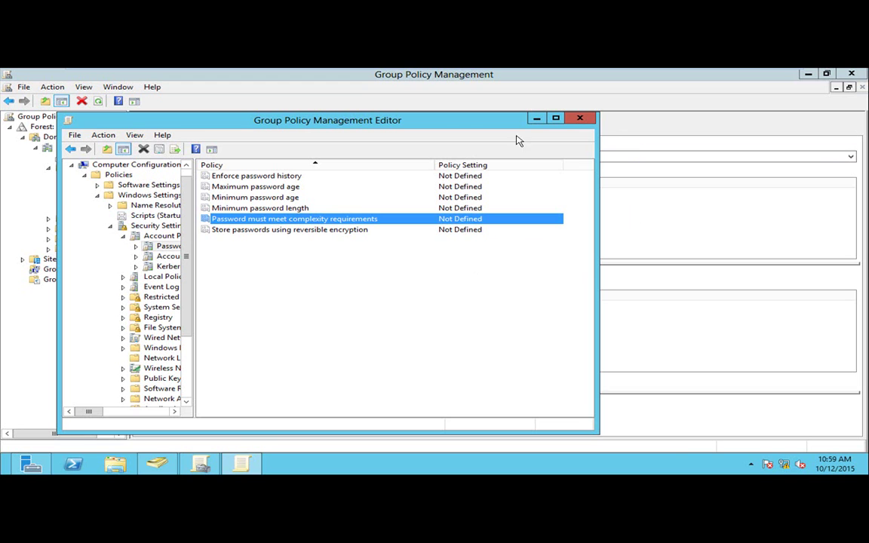
Move the policy editor window aside to uncover the domain tree and display the Account Lockout Policy settings.
drag(414, 119, 583, 164)
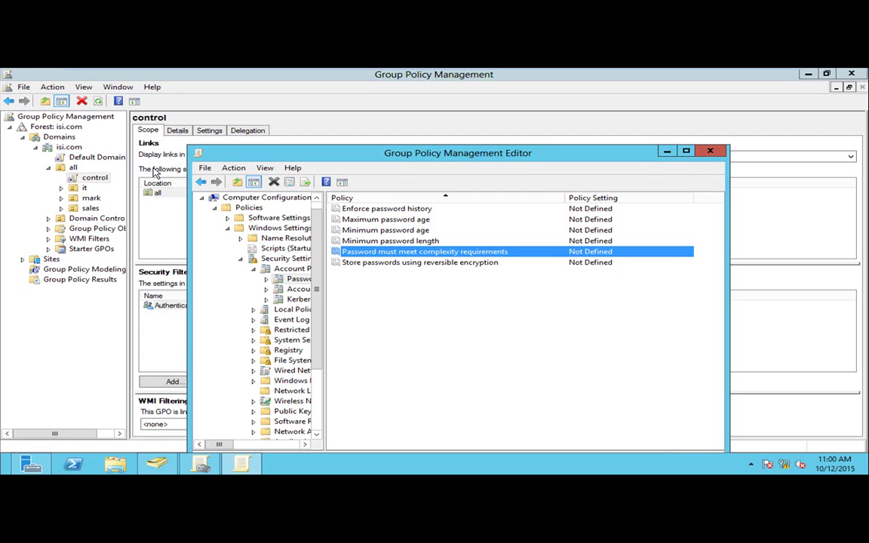
click(294, 289)
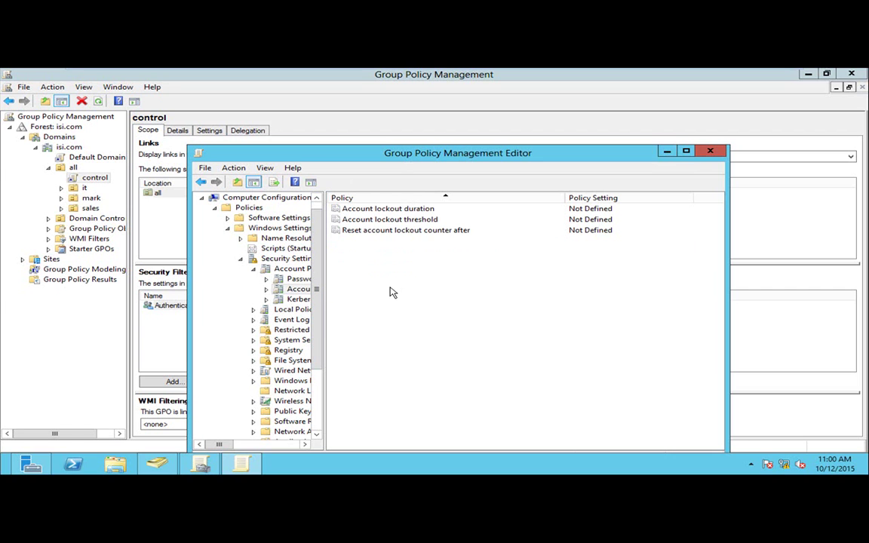
Close the "control" policy editor and open the Default Domain Policy of isi.com for editing.
drag(326, 296, 362, 297)
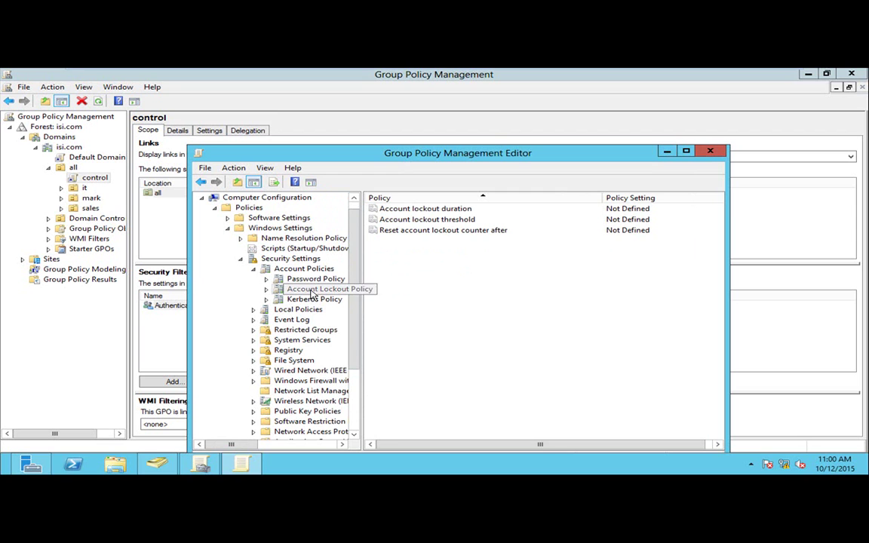
click(713, 153)
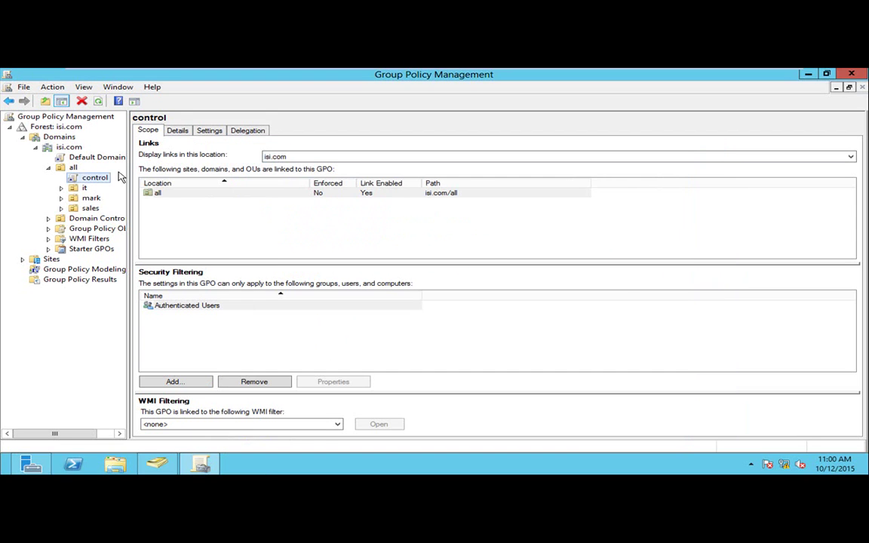
click(98, 159)
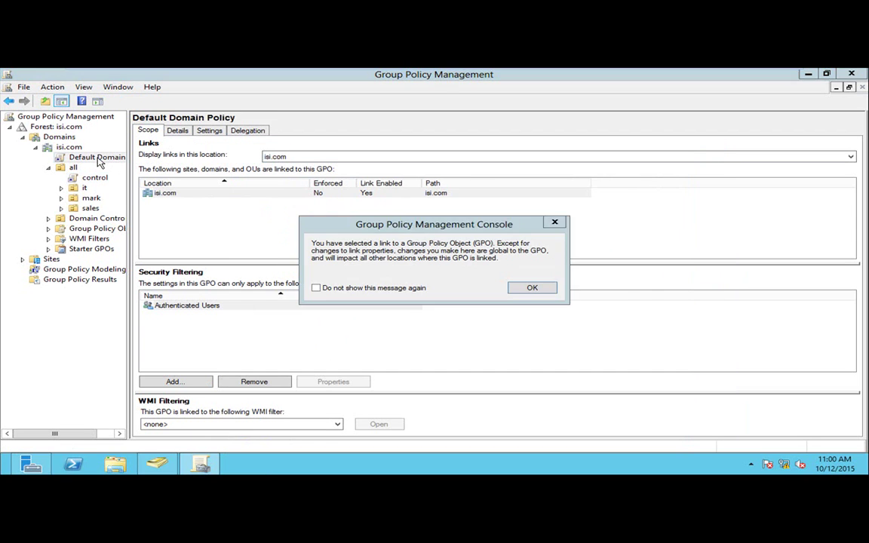
click(532, 288)
right_click(94, 159)
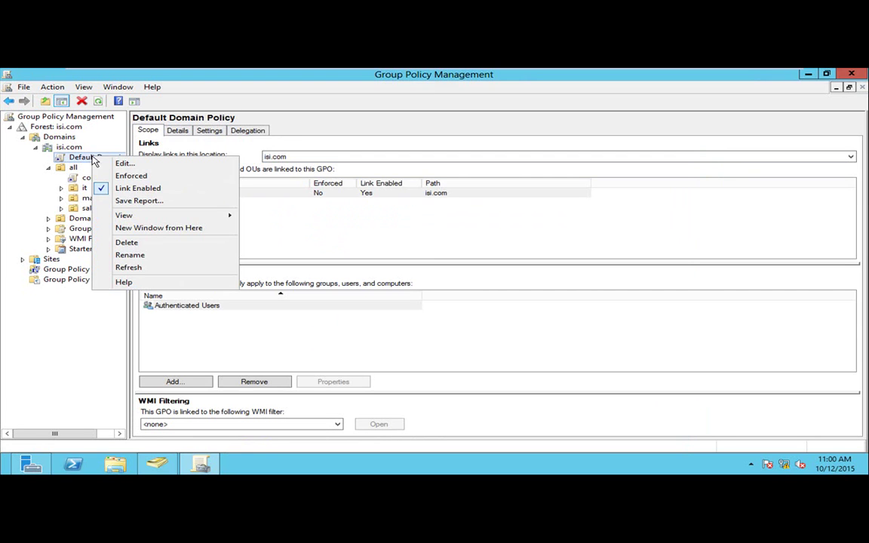
click(154, 161)
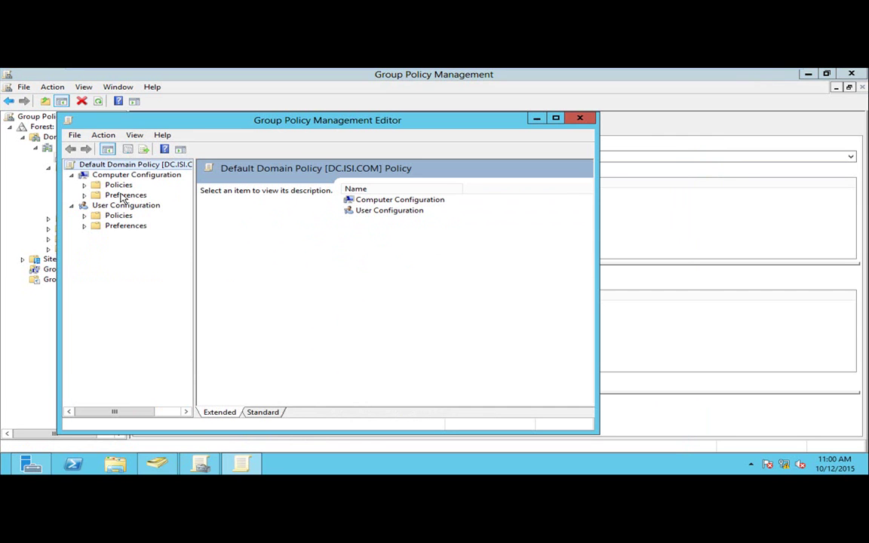
Examine the Default Domain Policy's Password Policy settings under the computer's Windows security settings, and close the policy editor.
click(114, 185)
click(83, 185)
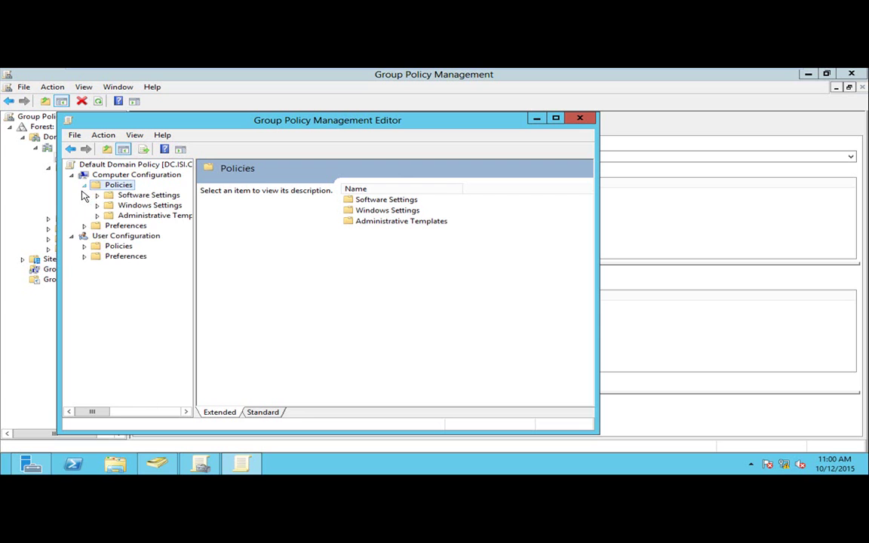
click(97, 205)
click(125, 235)
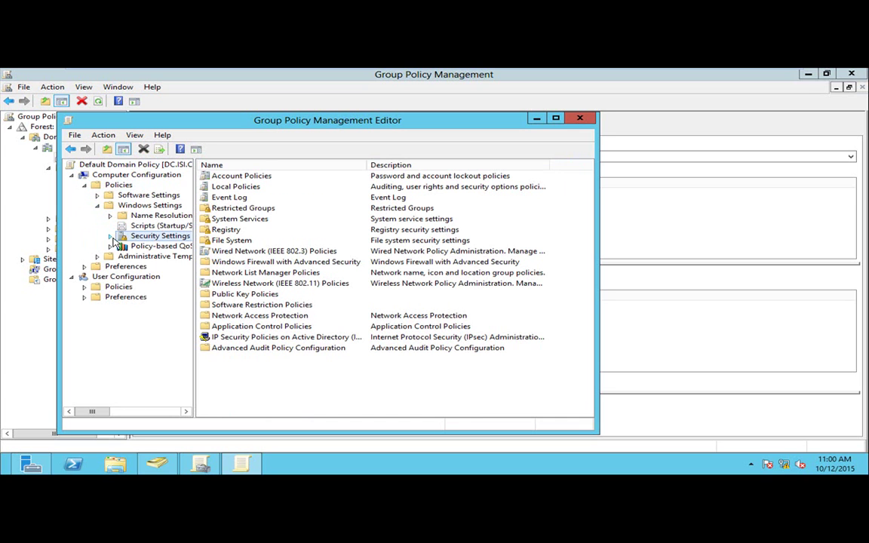
double_click(230, 177)
double_click(252, 177)
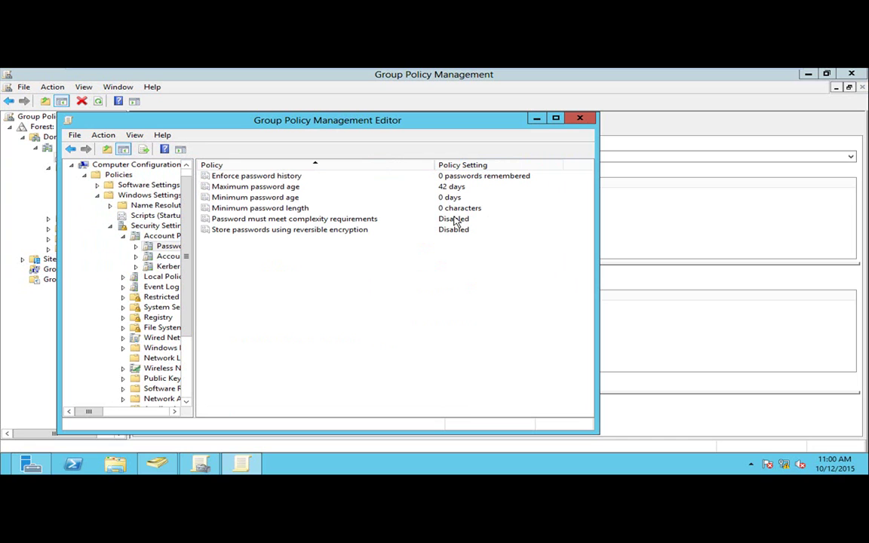
click(581, 119)
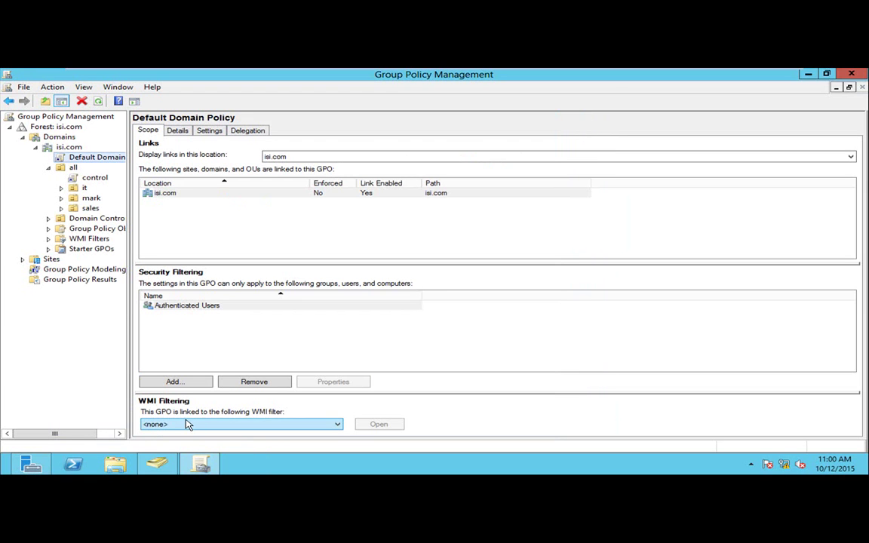
key(super+r)
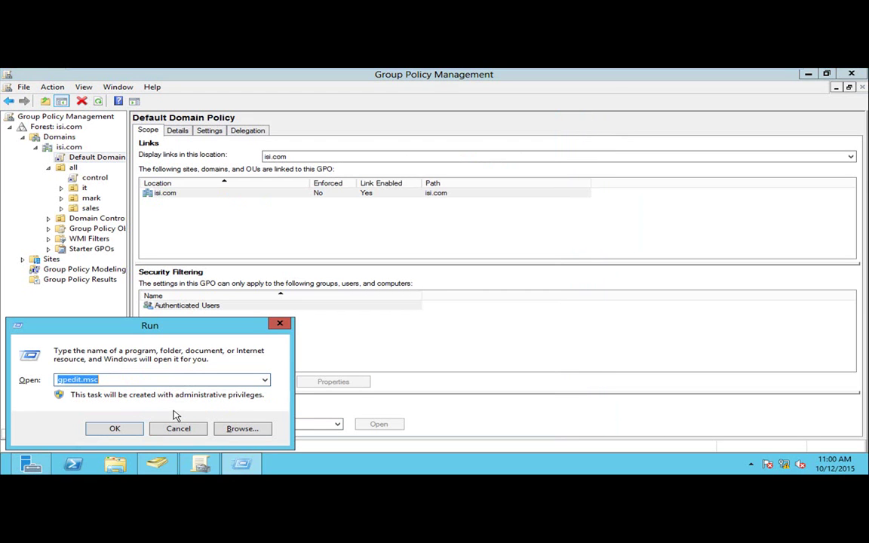
text(gpu)
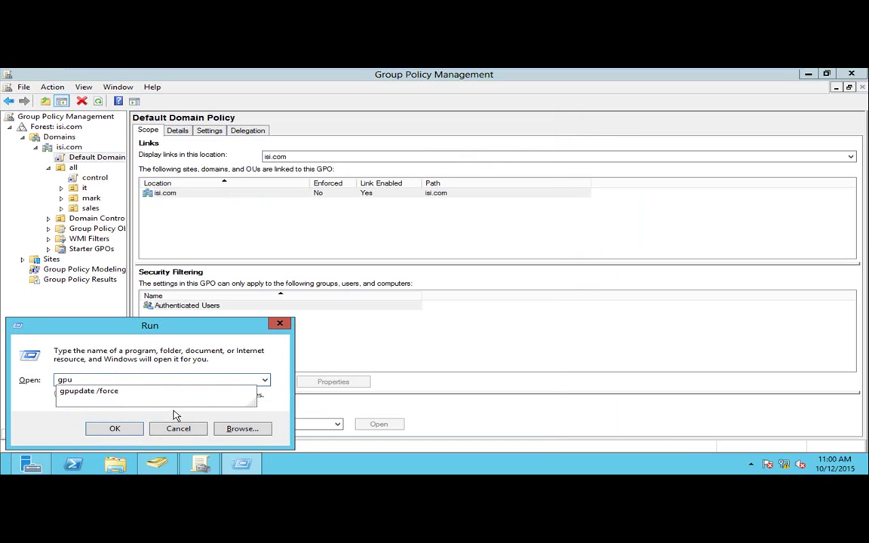
key(Down)
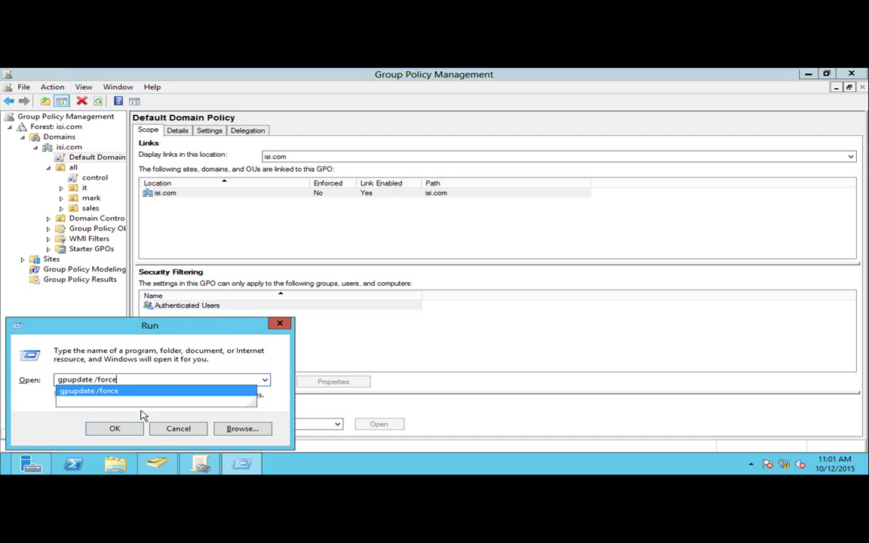
click(188, 428)
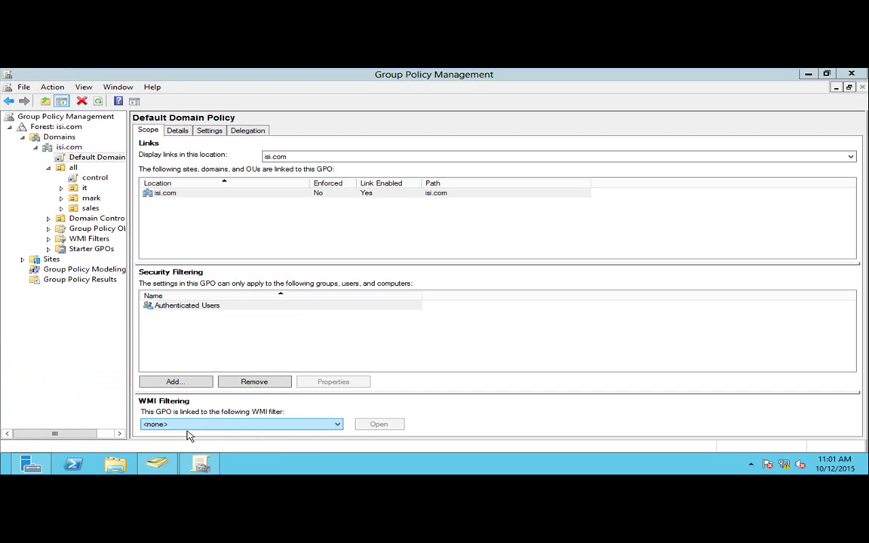
Reopen the Default Domain Policy linked to isi.com in the policy editor.
click(88, 179)
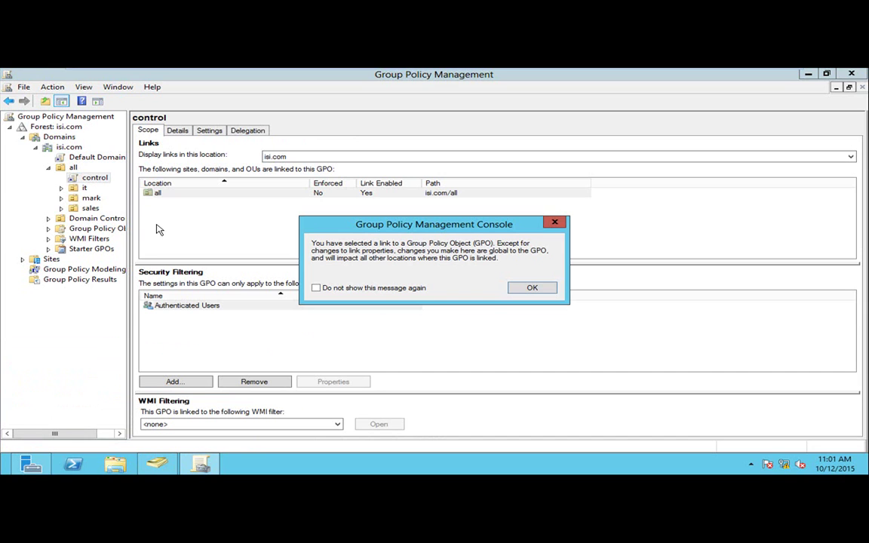
click(536, 290)
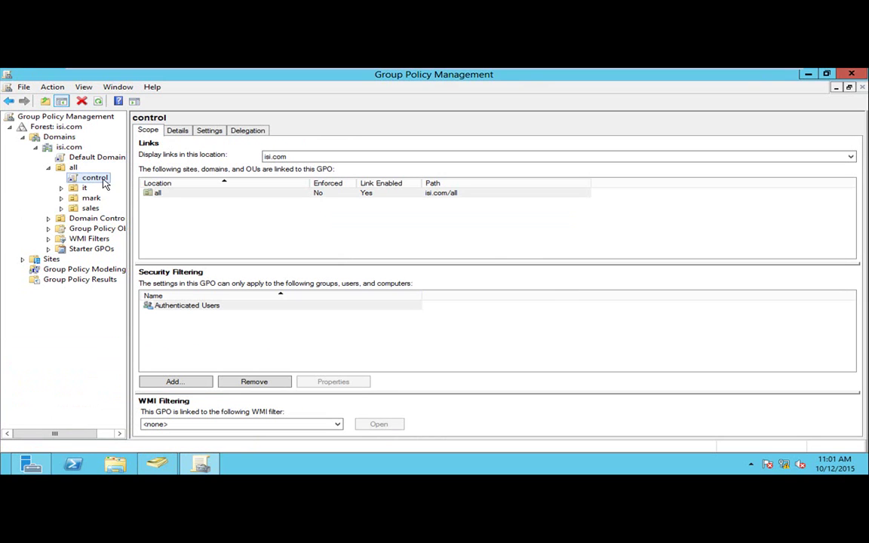
click(79, 156)
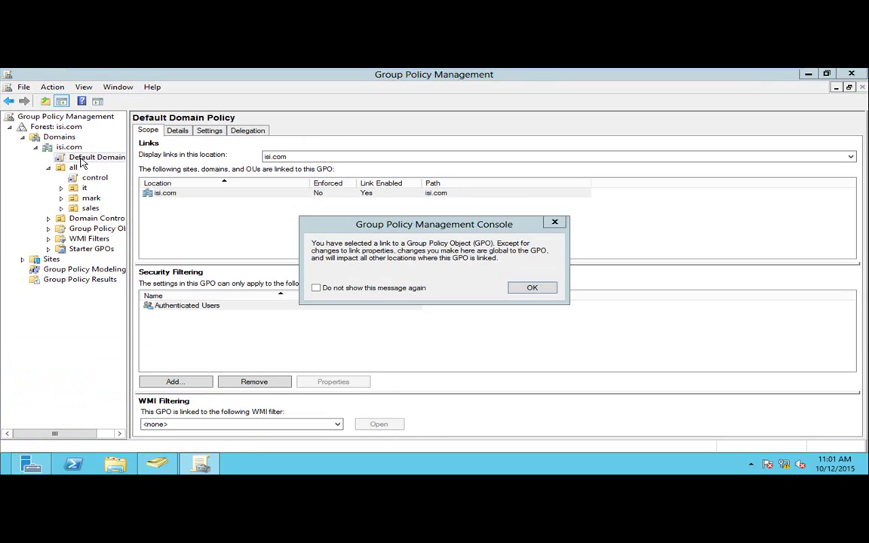
click(548, 291)
right_click(96, 166)
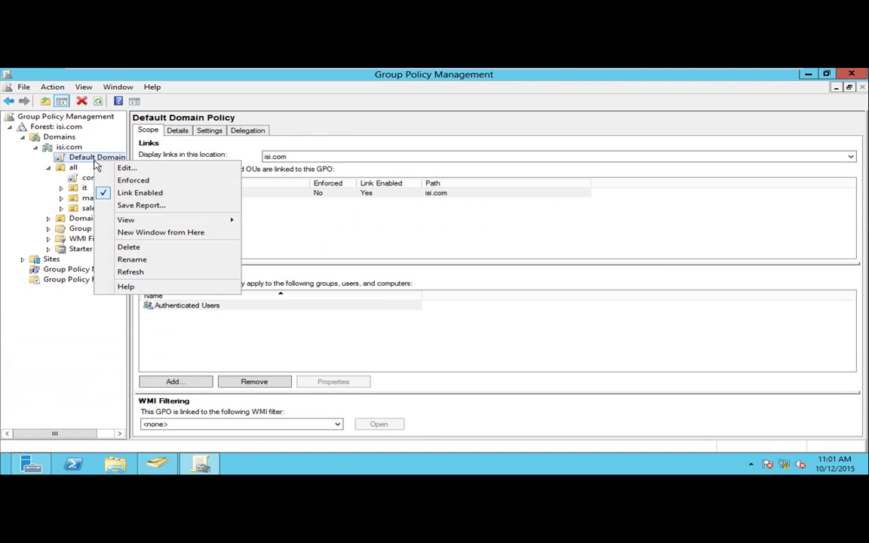
click(132, 170)
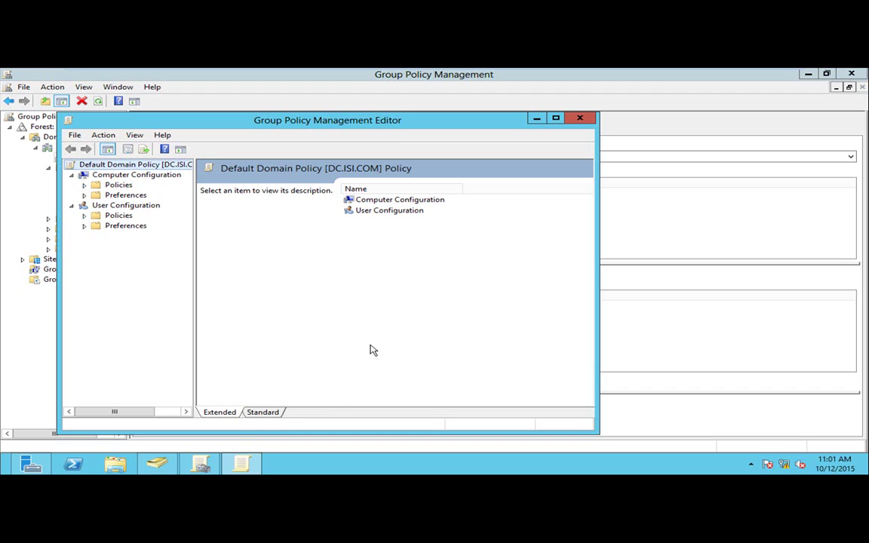
click(202, 465)
click(202, 465)
click(242, 464)
Display the Account Lockout Policy settings under Account Policies in the computer's Security Settings.
click(84, 185)
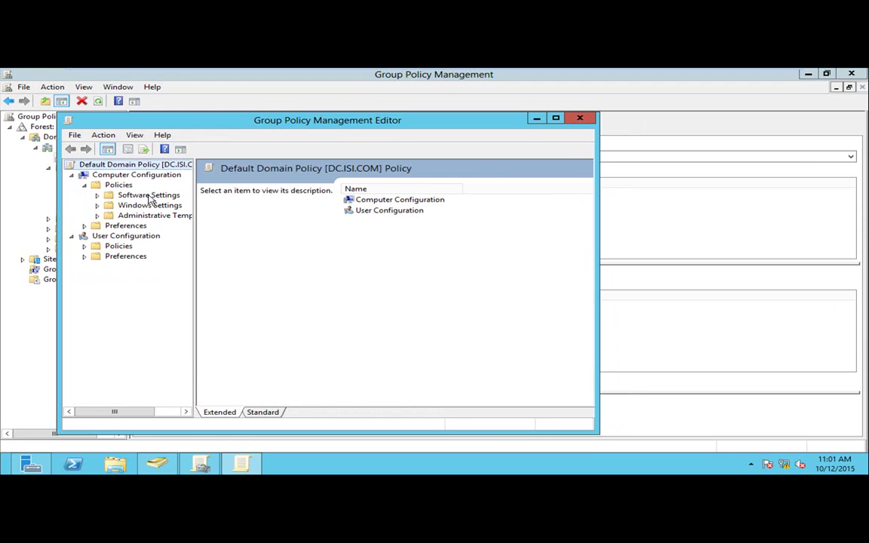
click(97, 206)
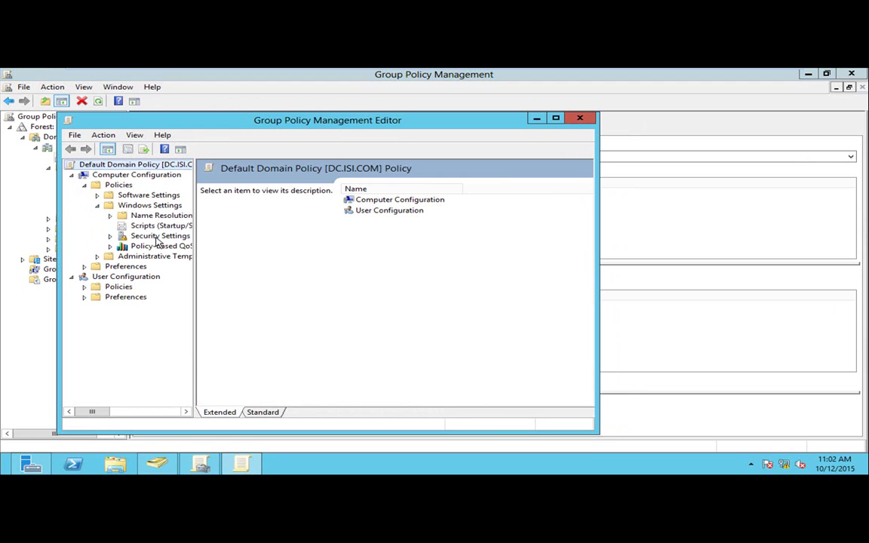
click(127, 236)
double_click(230, 176)
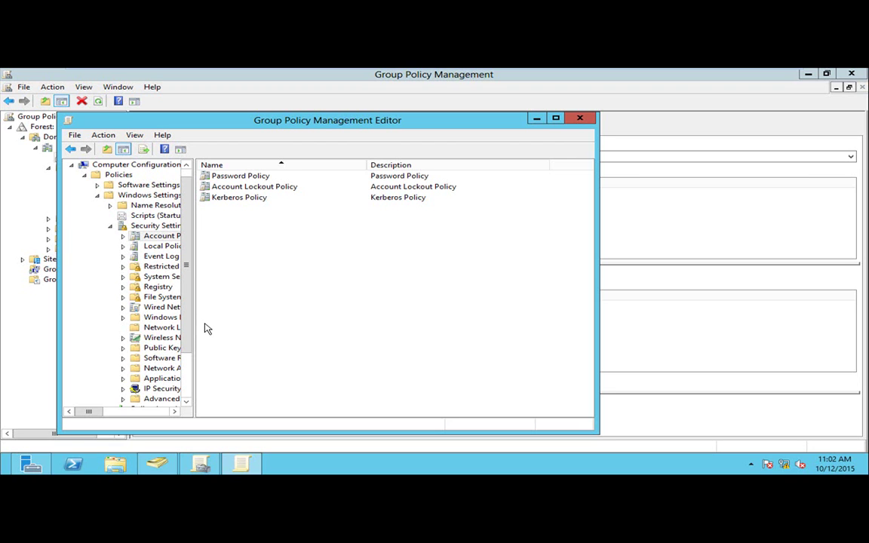
click(242, 187)
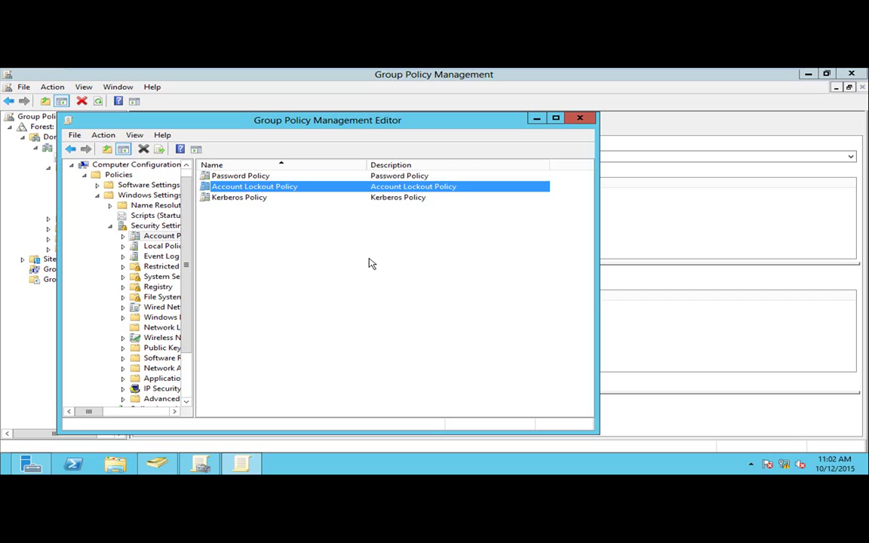
double_click(286, 194)
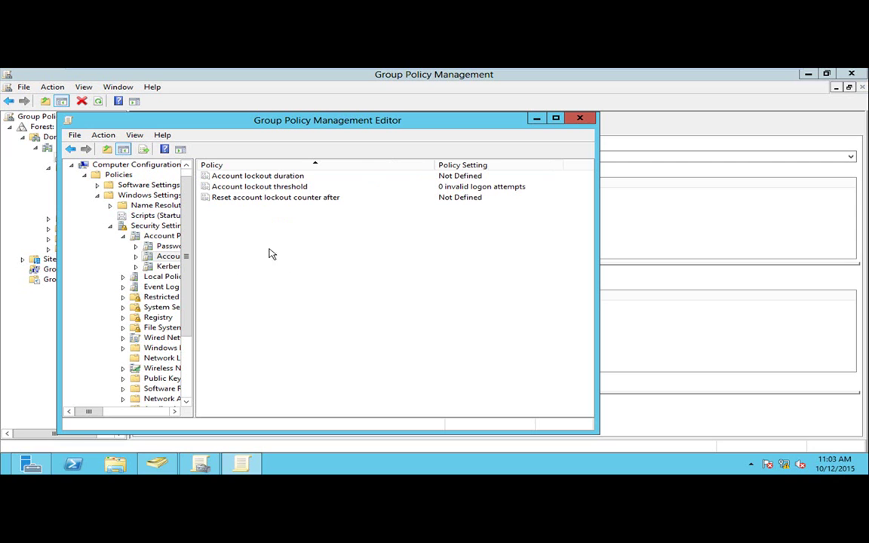
Set the account lockout threshold to 5 invalid logon attempts and accept the suggested 30 minutes for lockout duration and counter reset.
click(264, 176)
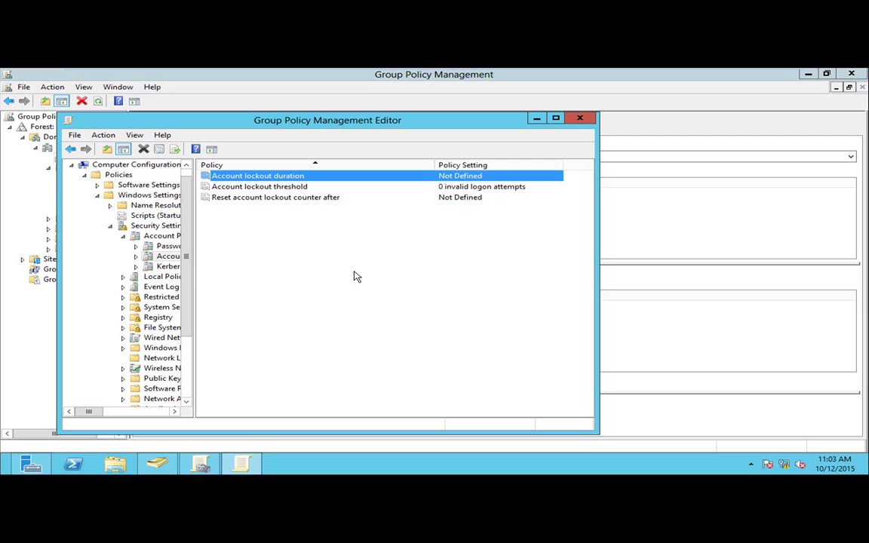
click(295, 189)
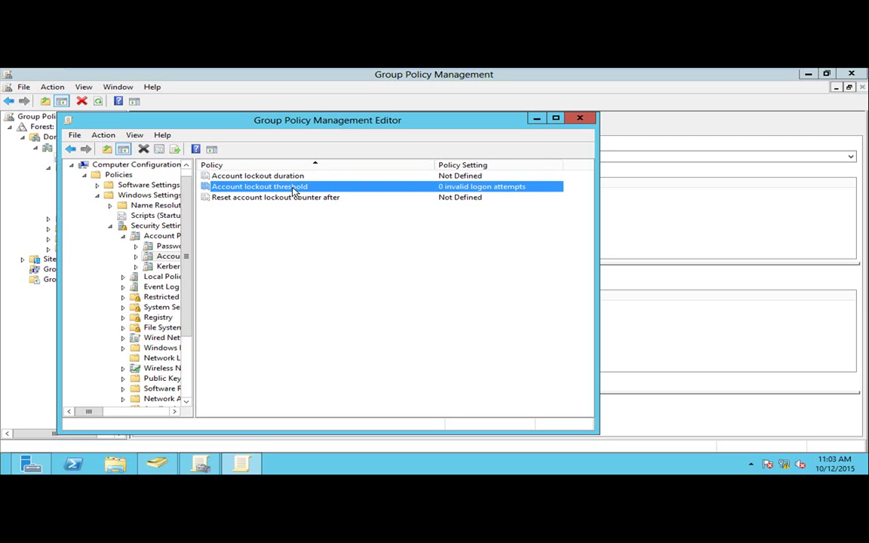
key(Return)
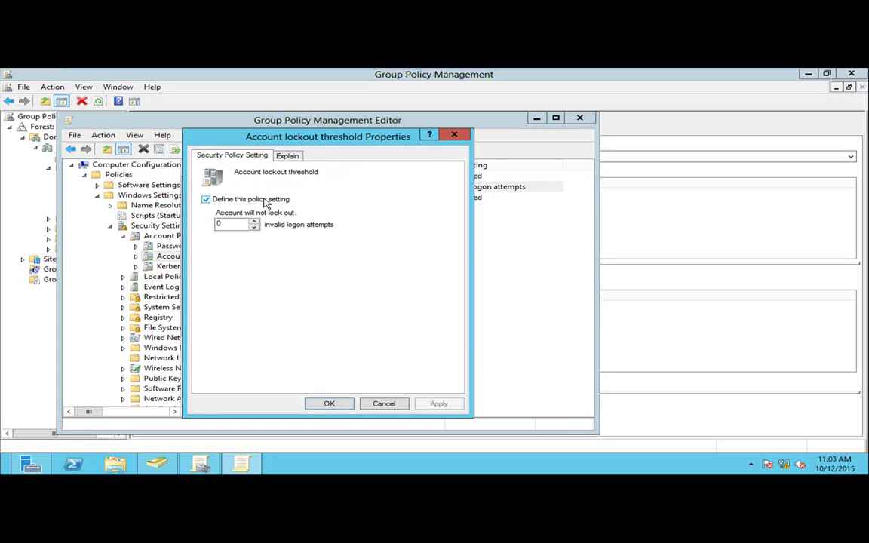
drag(232, 227, 210, 230)
text(5)
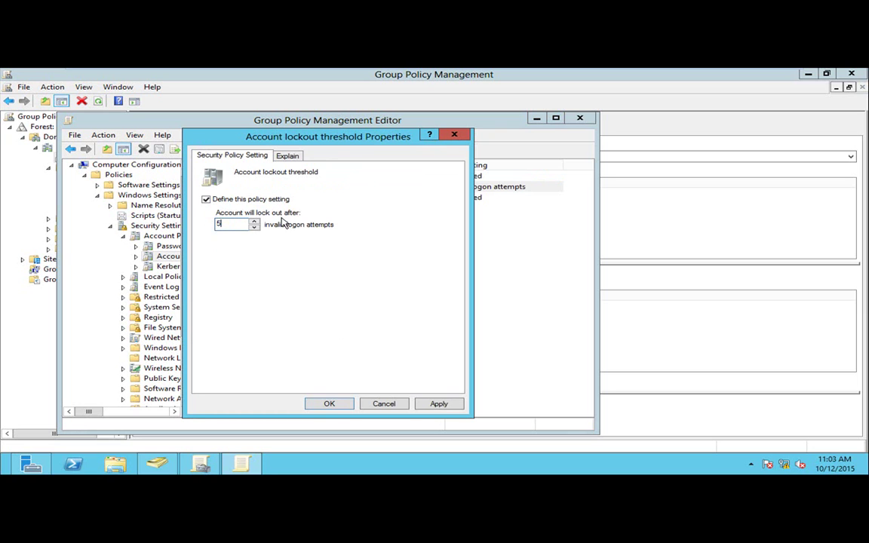
click(337, 405)
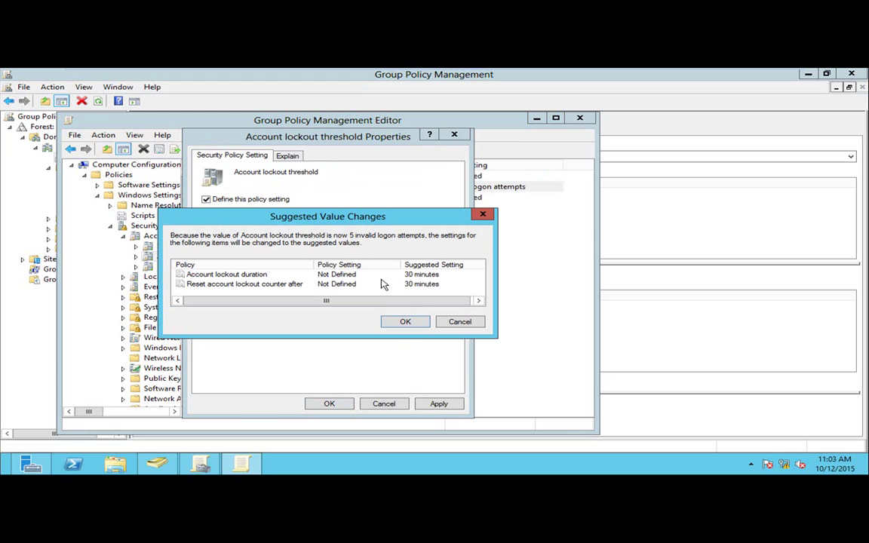
click(412, 325)
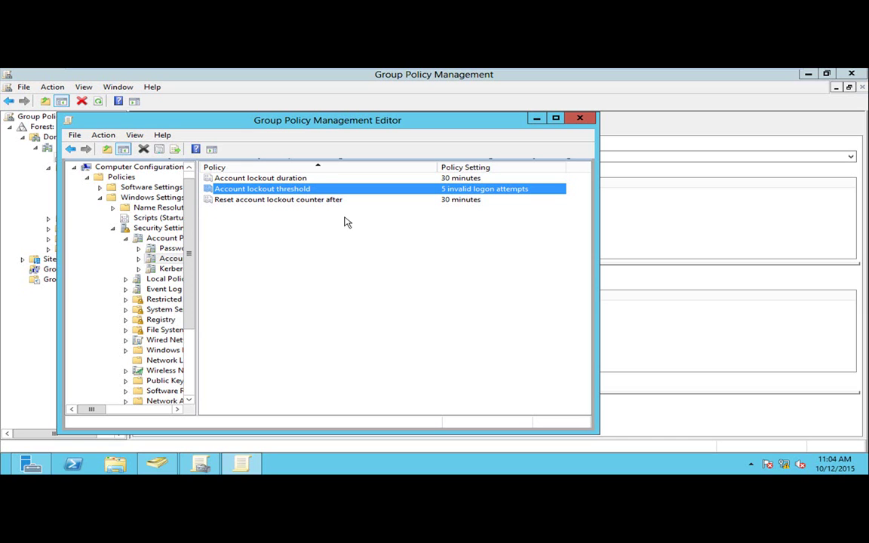
Examine how the lockout duration, lockout threshold and counter reset settings relate to each other.
click(293, 180)
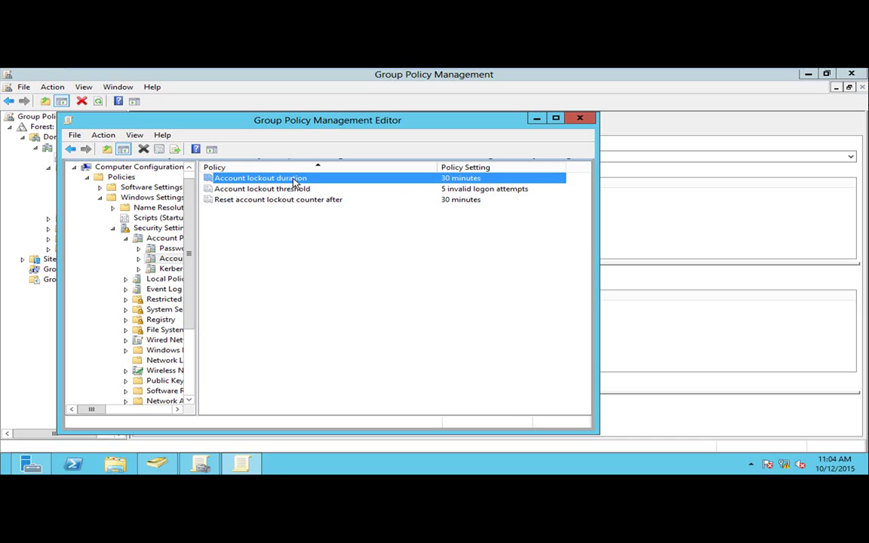
click(458, 190)
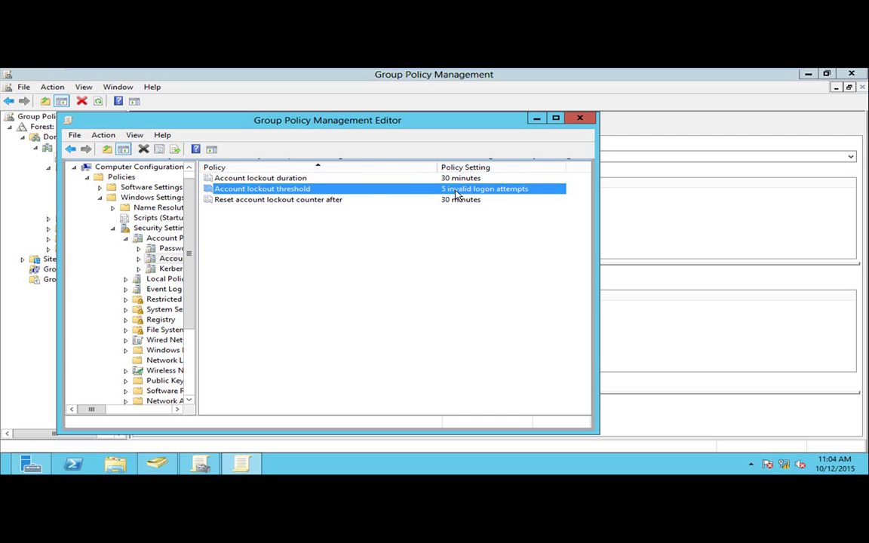
click(300, 180)
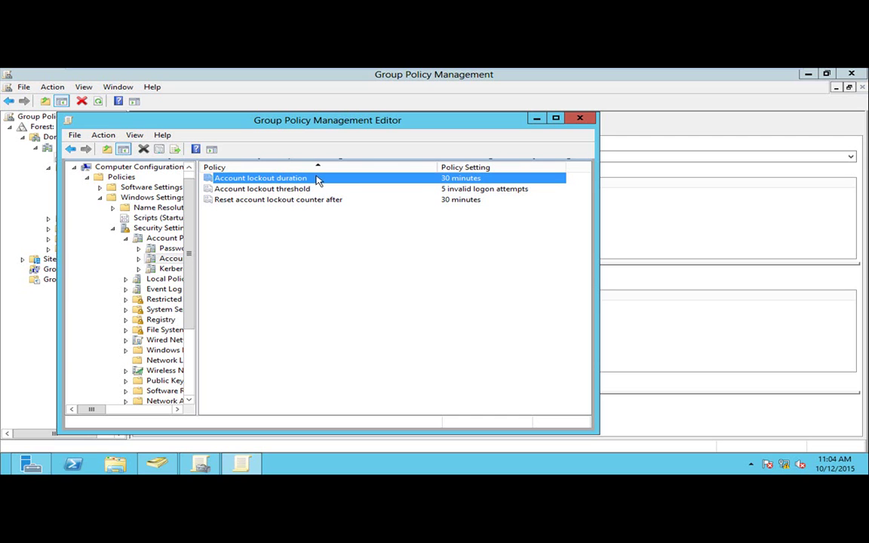
click(317, 191)
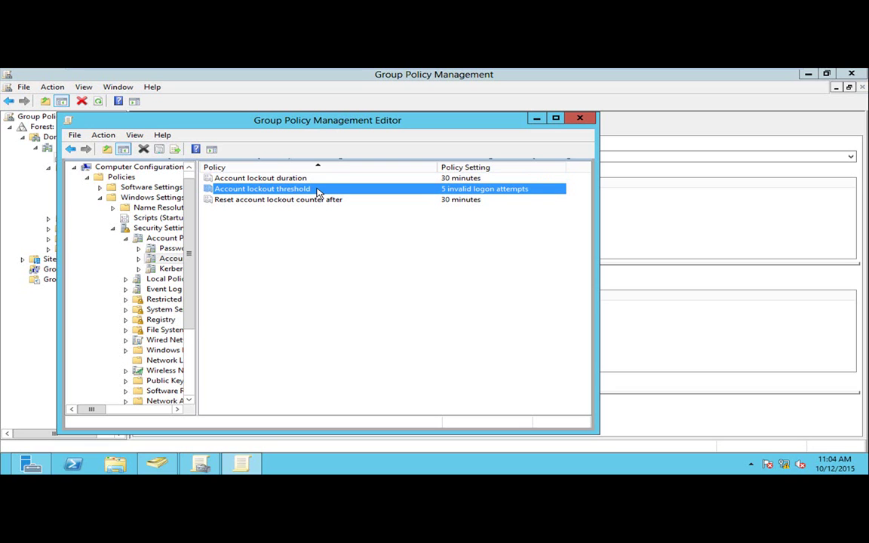
click(329, 181)
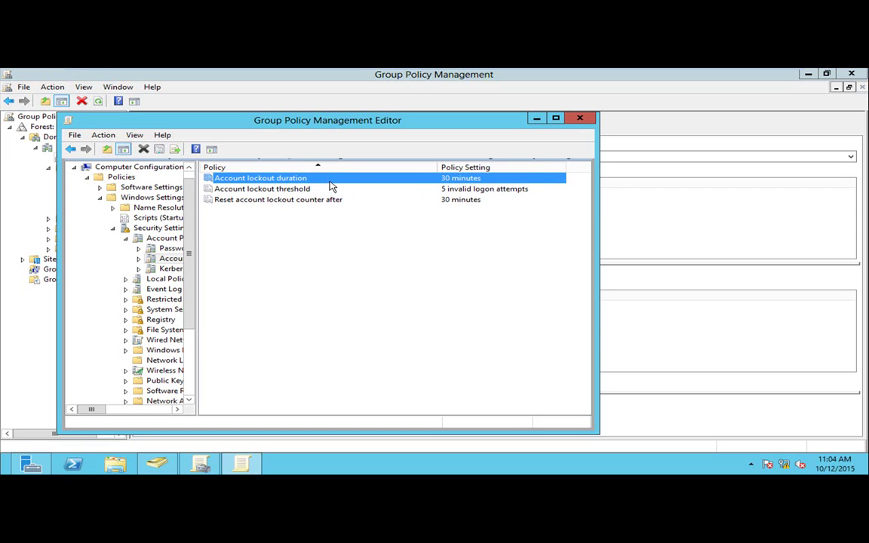
click(329, 200)
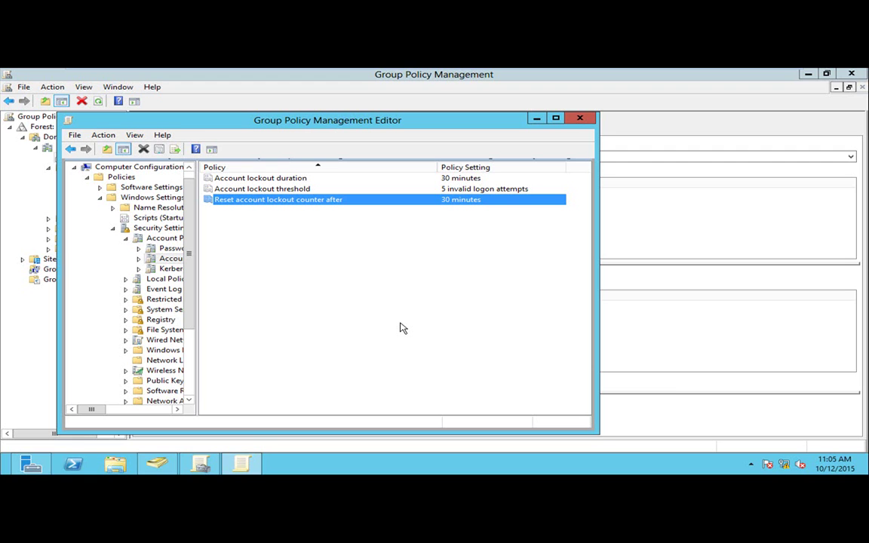
Switch to Active Directory Users and Computers and inspect the account unlock option of the user in the "it" organizational unit.
click(157, 463)
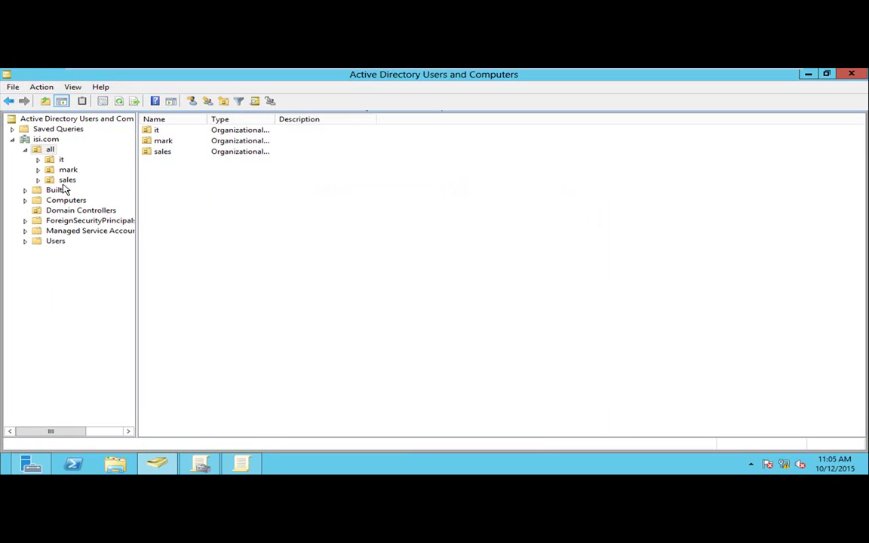
click(51, 157)
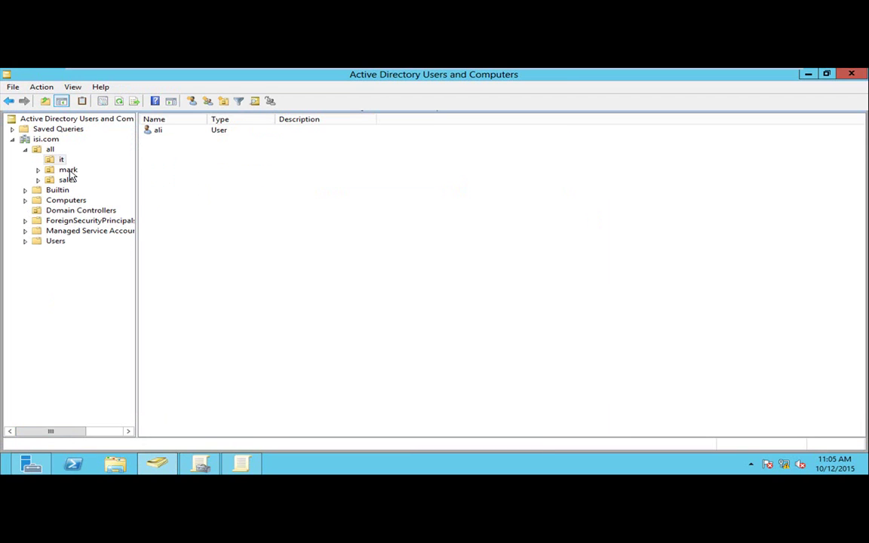
click(157, 133)
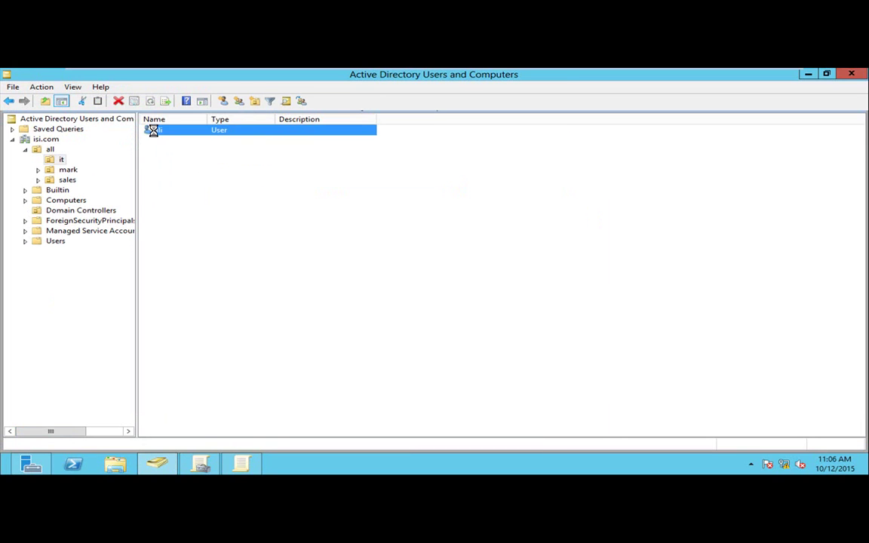
right_click(154, 131)
click(209, 284)
click(408, 156)
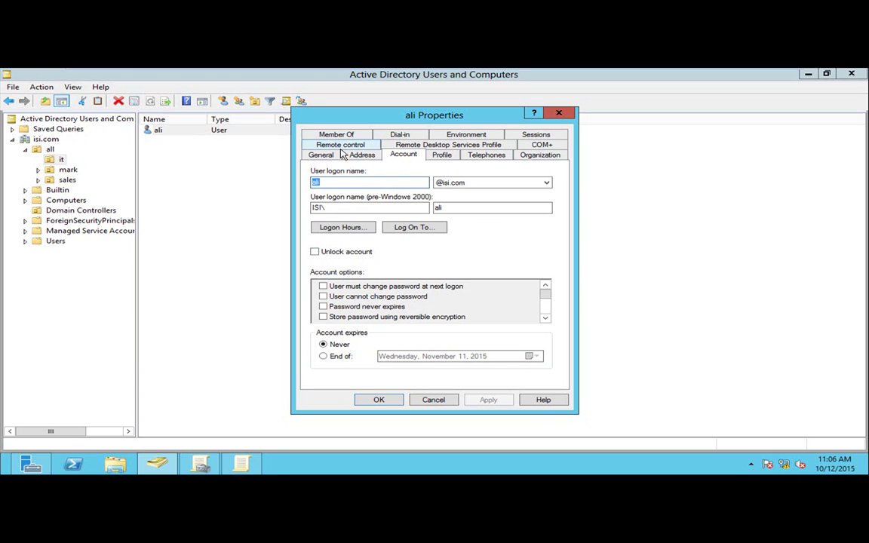
click(558, 113)
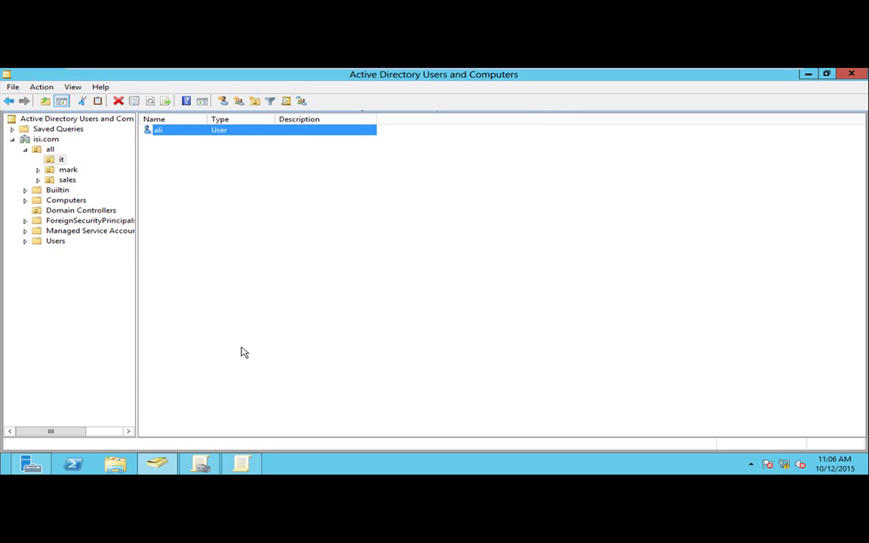
Return to the Group Policy Management Editor and re-enter 5 invalid logon attempts as the account lockout threshold.
click(246, 466)
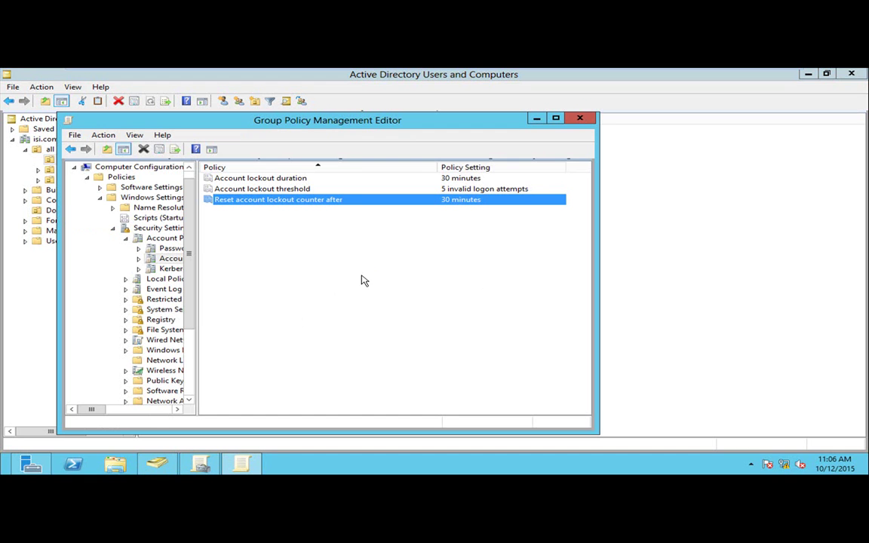
double_click(270, 188)
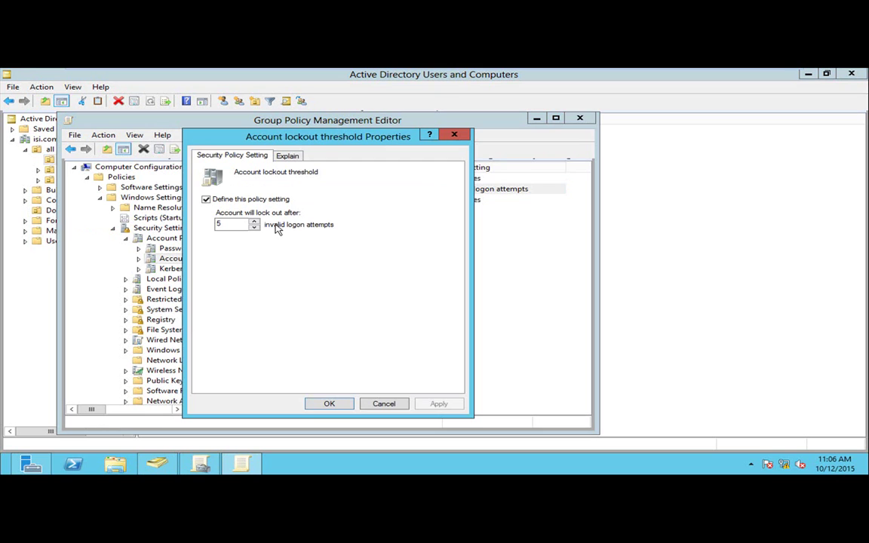
drag(233, 224, 204, 233)
text(5)
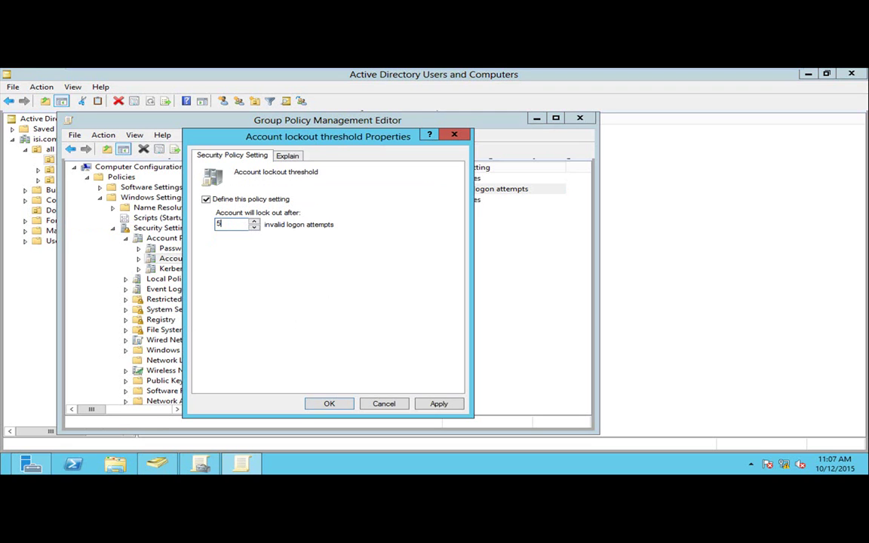
click(333, 404)
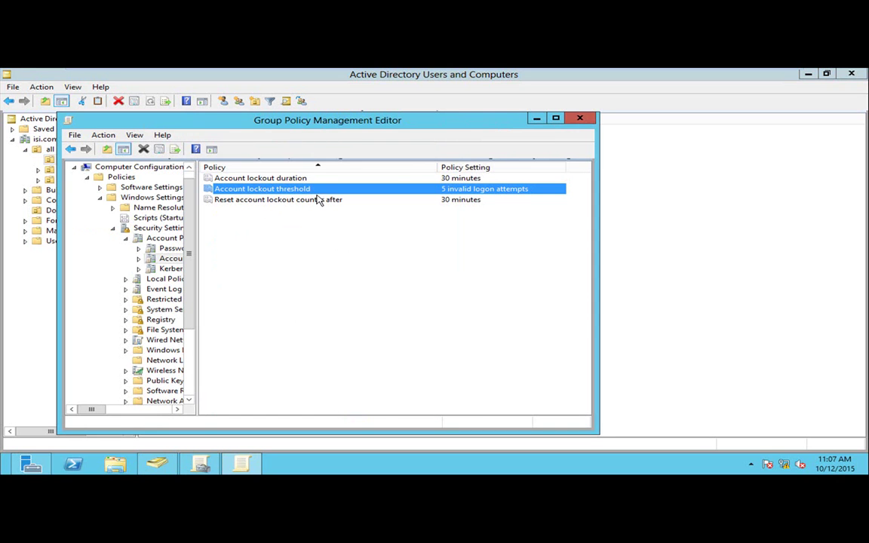
Set the account lockout threshold to 0 invalid logon attempts and accept Not Defined for lockout duration and counter reset.
double_click(287, 189)
drag(229, 224, 201, 224)
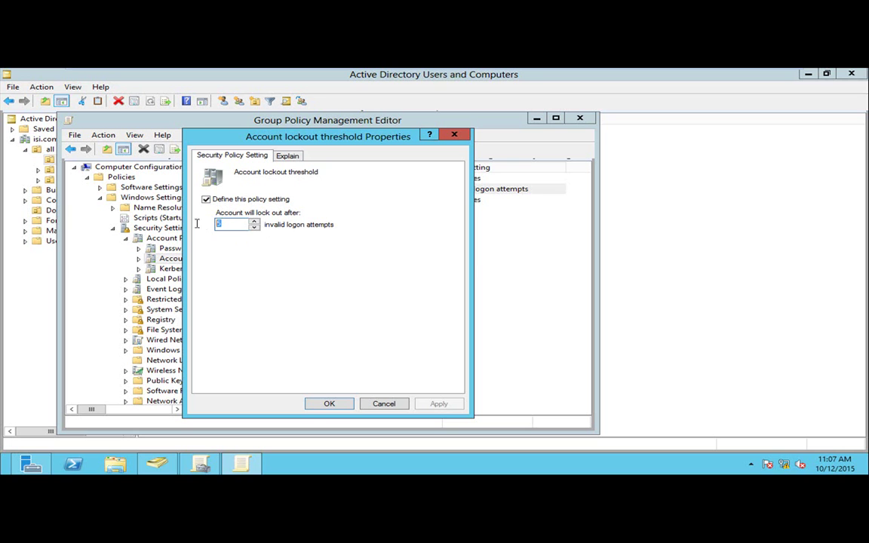
text(0)
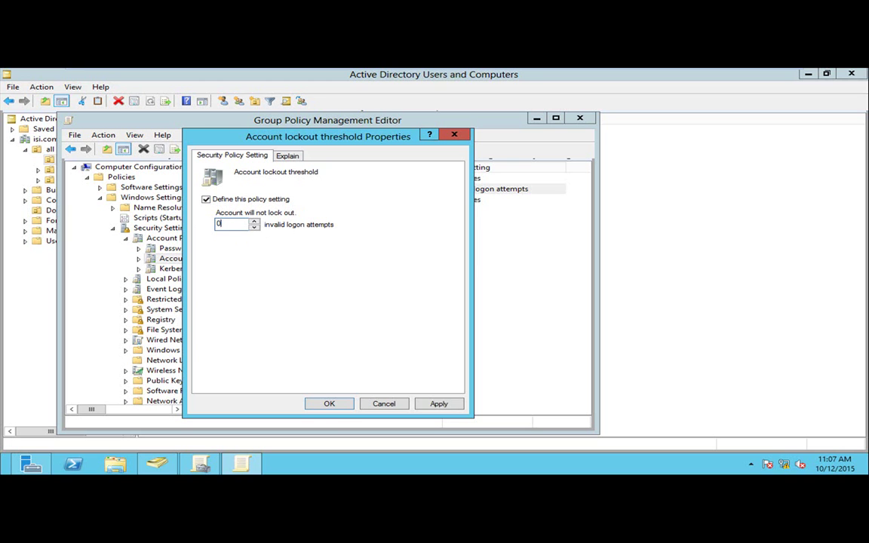
click(344, 407)
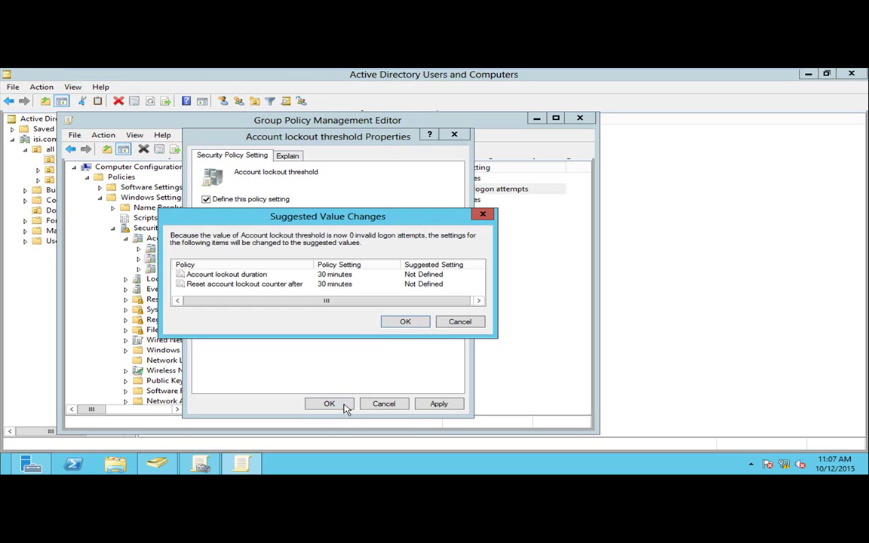
click(411, 325)
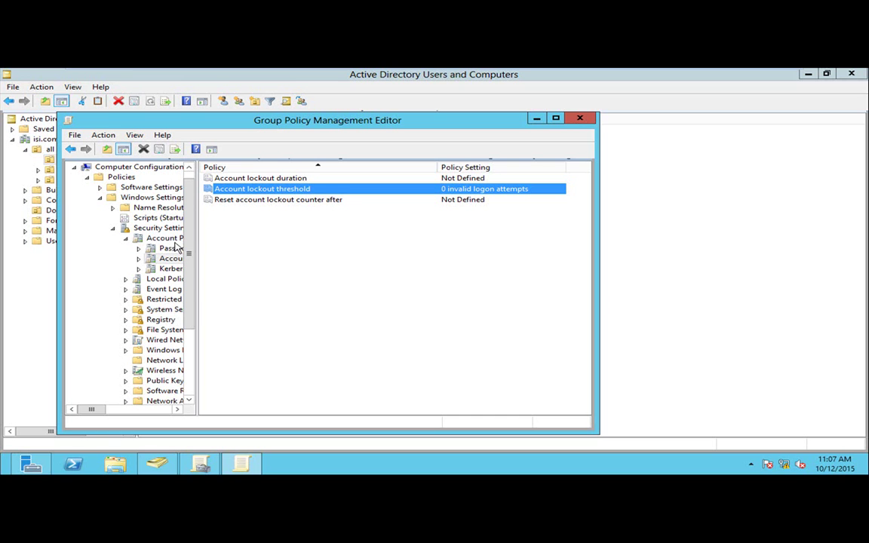
Examine the Kerberos Policy settings under Account Policies, including the maximum lifetime for user ticket, with the policy tree widened.
click(185, 268)
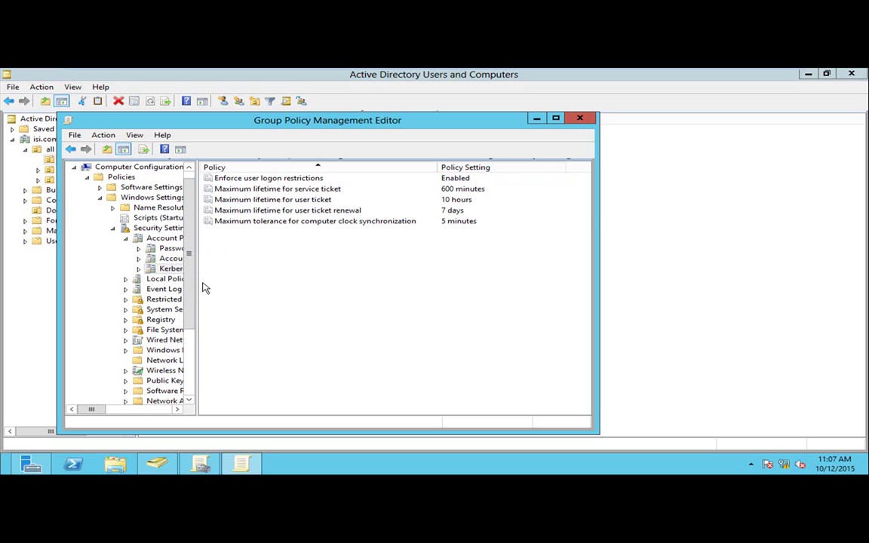
drag(195, 285, 258, 287)
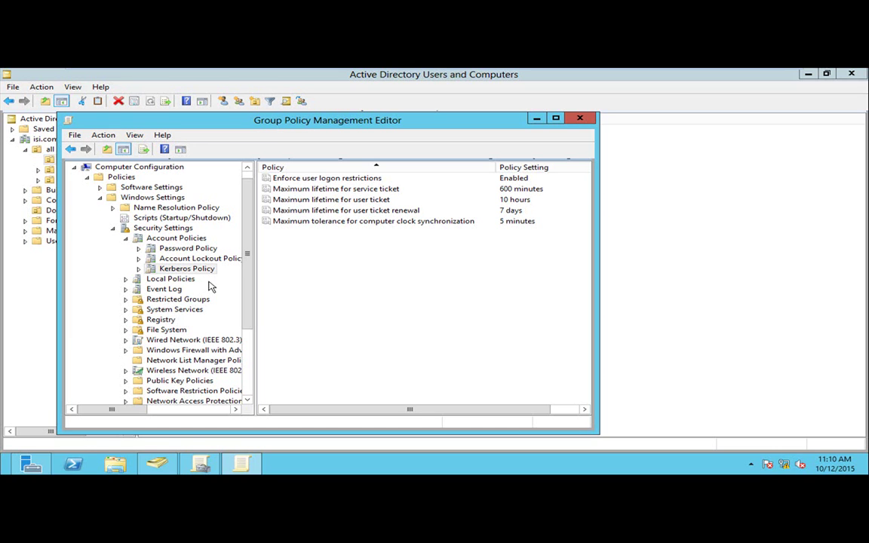
click(355, 199)
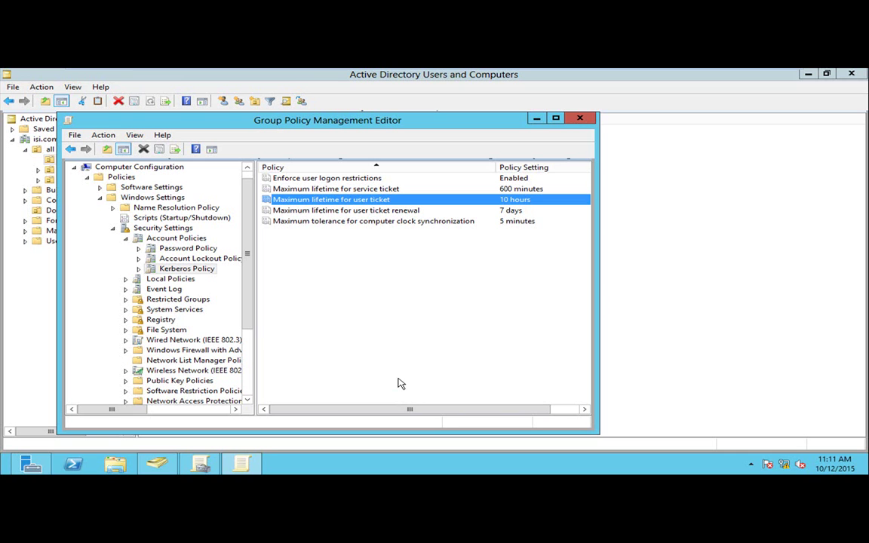
Display the Audit Policy settings under Local Policies and collapse the Account Policies branch.
click(172, 279)
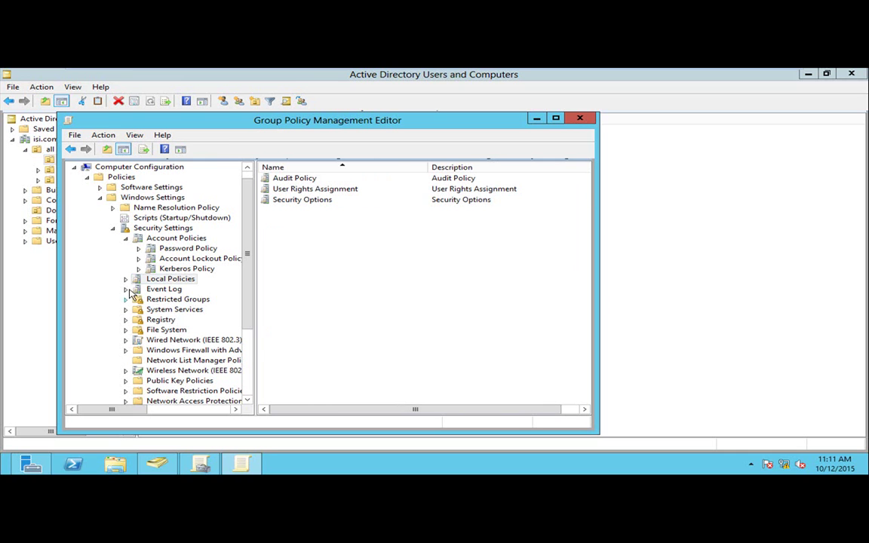
click(125, 279)
click(185, 289)
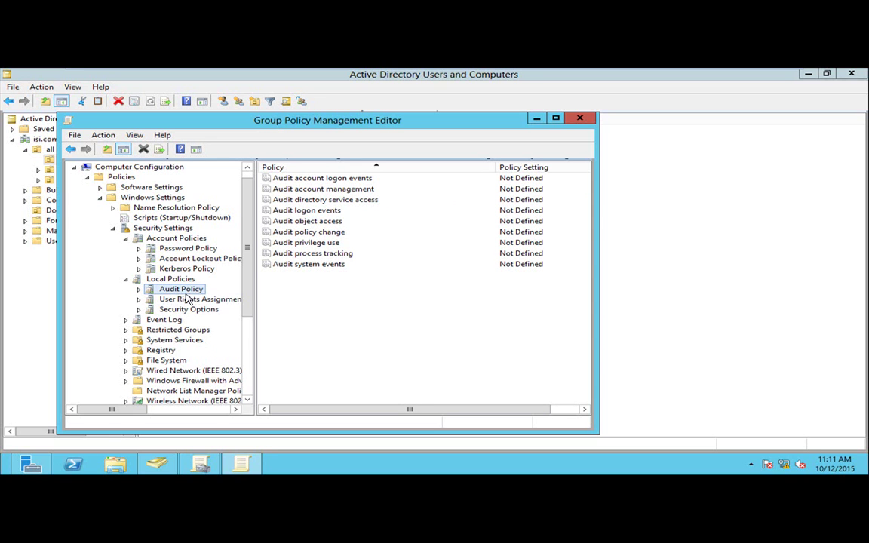
click(126, 238)
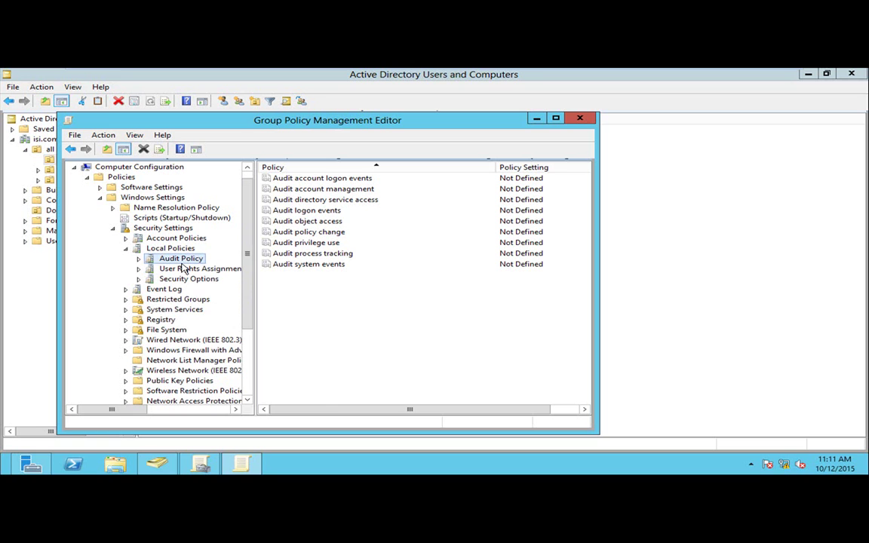
Review the audit policies one by one, from account logon events through system events.
click(336, 179)
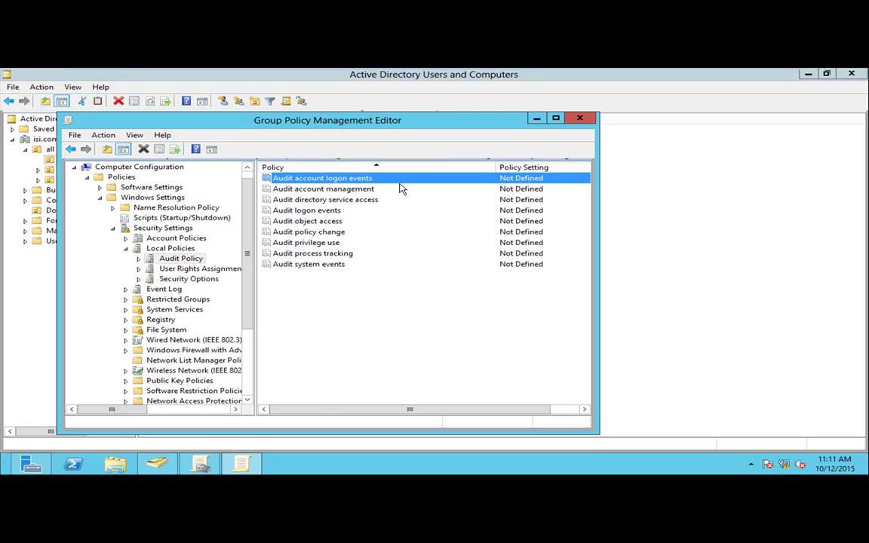
click(313, 190)
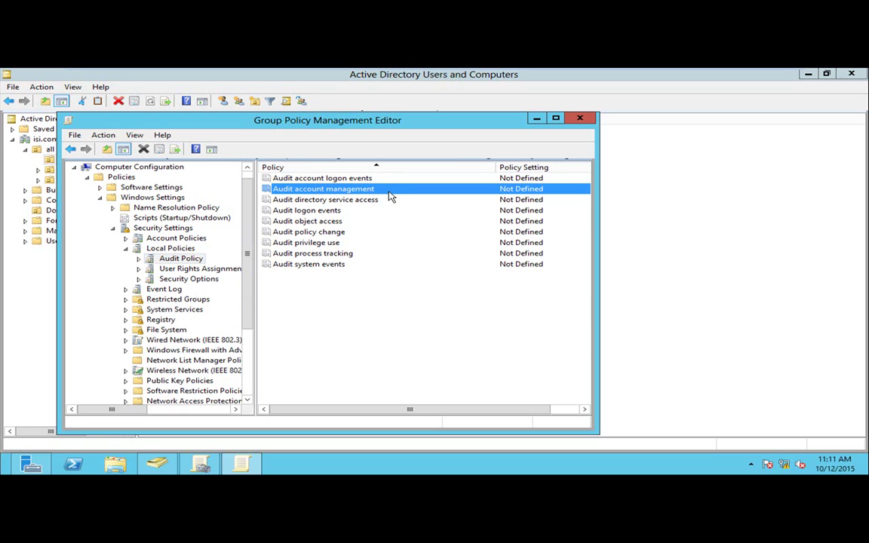
key(Down)
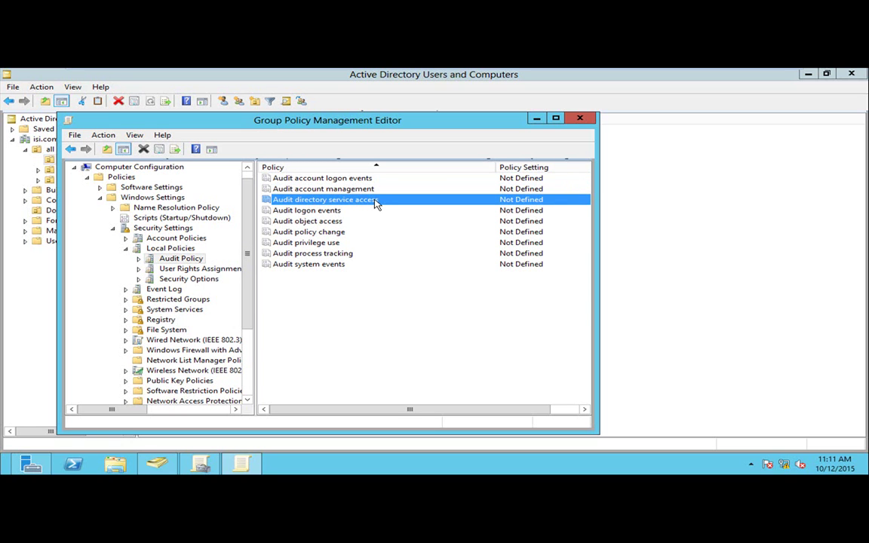
click(341, 180)
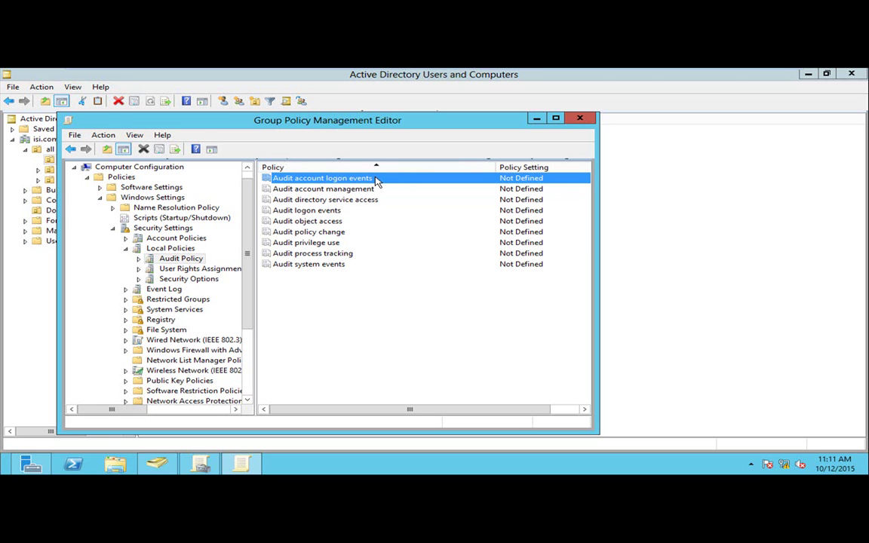
click(332, 200)
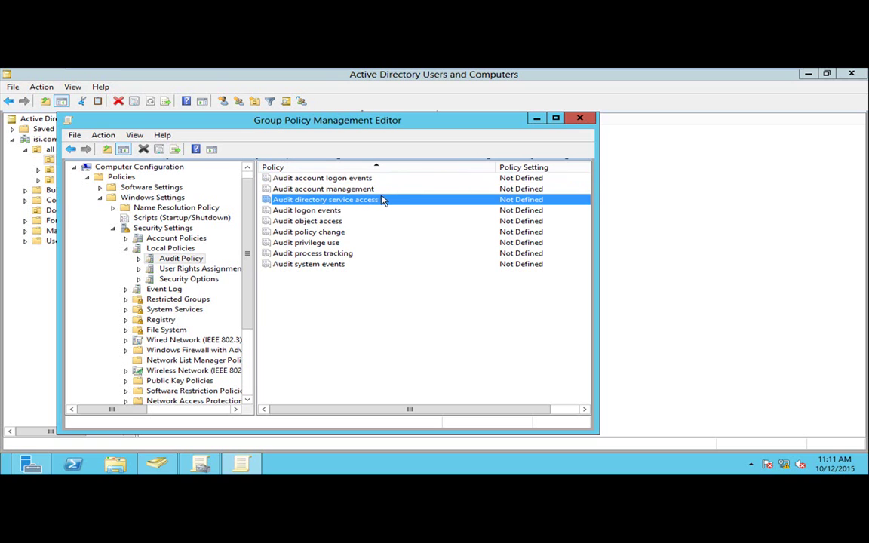
click(350, 189)
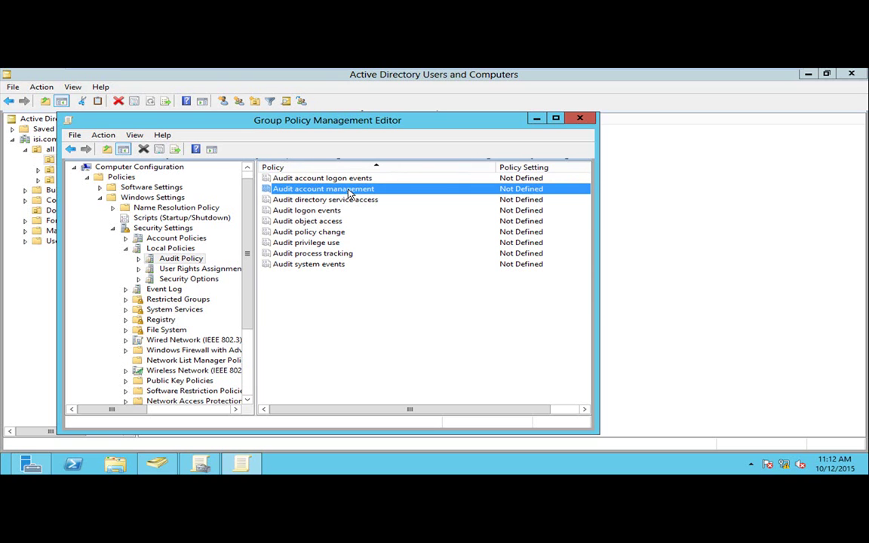
click(332, 200)
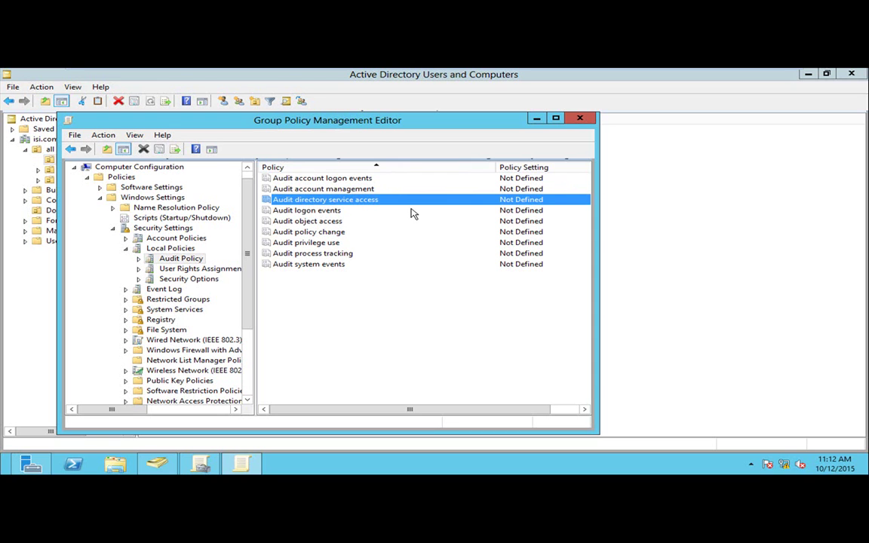
click(329, 212)
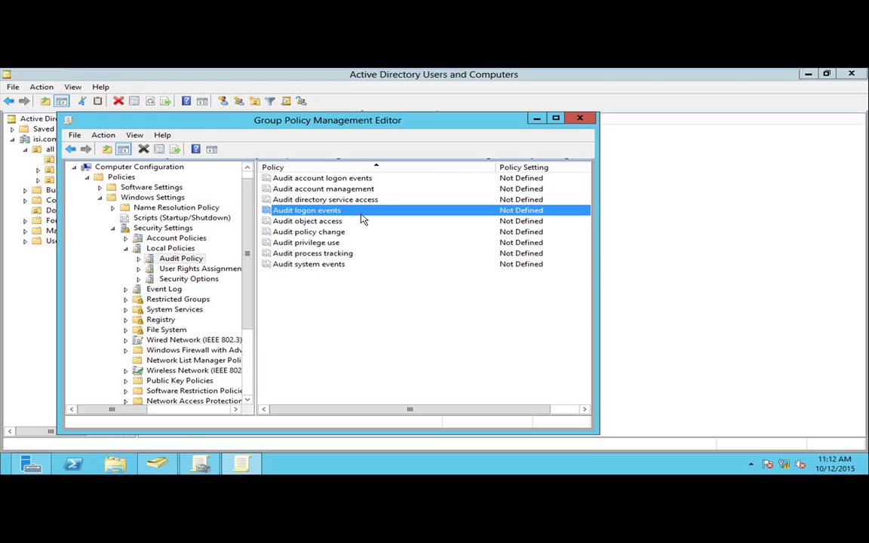
click(330, 224)
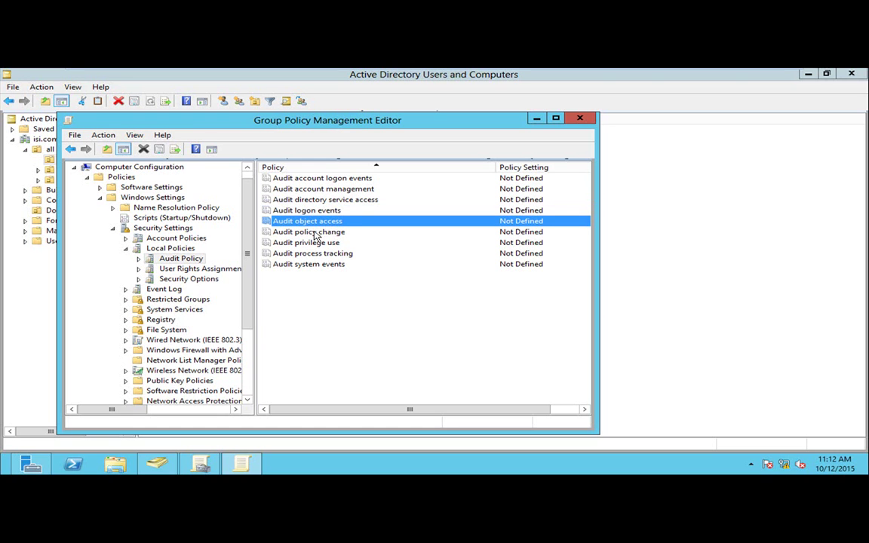
click(310, 235)
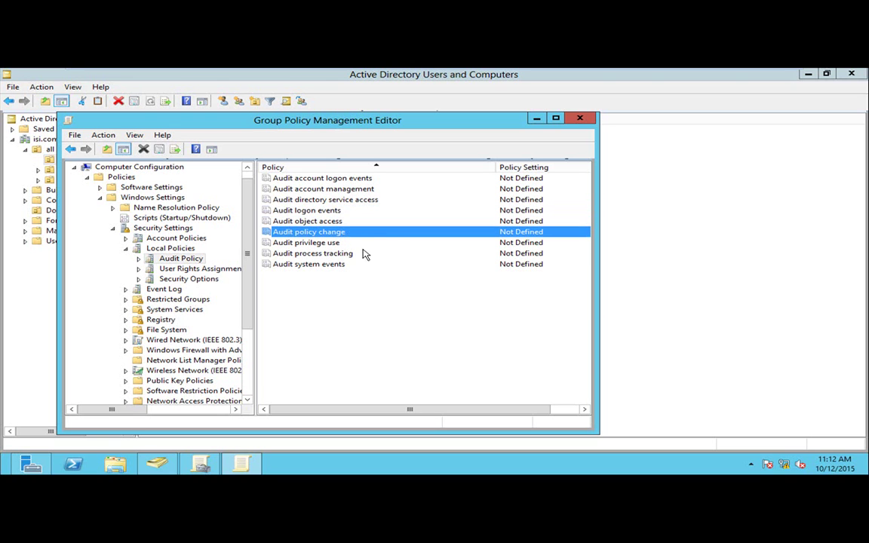
click(306, 243)
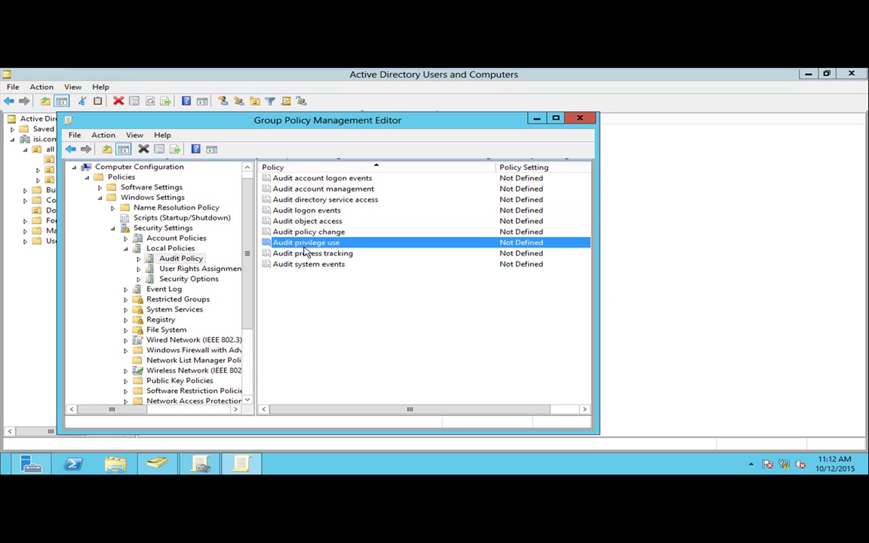
click(360, 255)
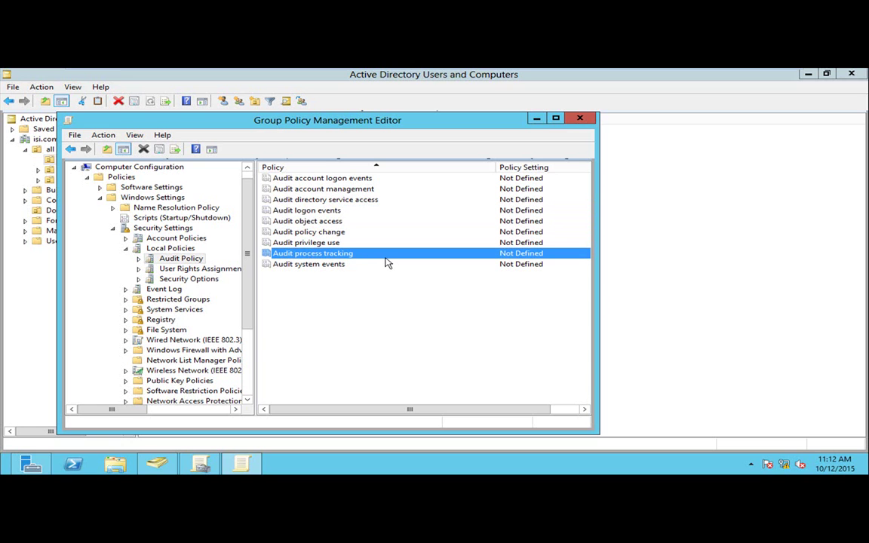
click(308, 266)
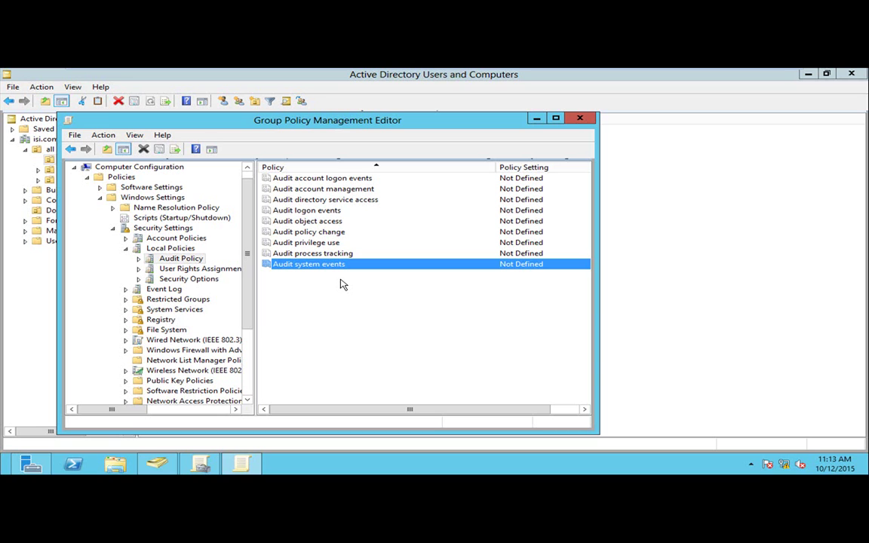
Define the Audit object access policy to audit both Success and Failure attempts.
click(308, 224)
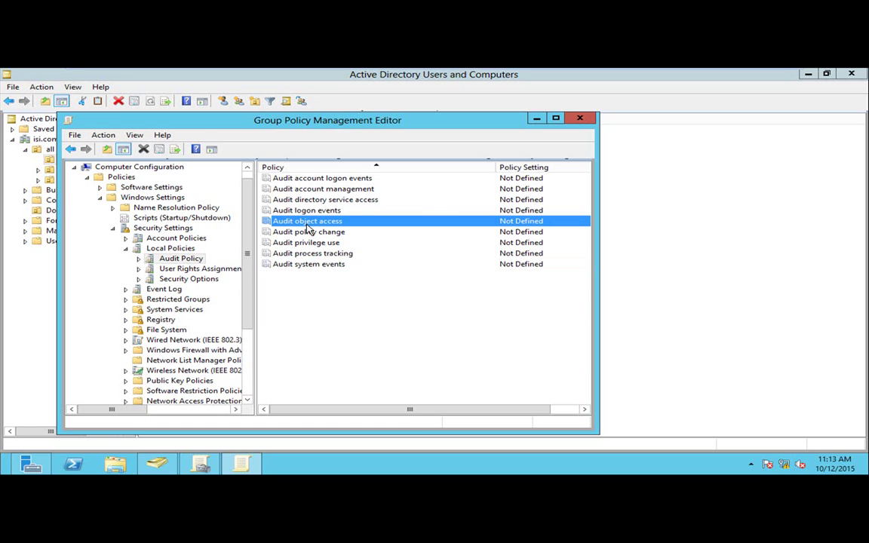
double_click(374, 229)
click(206, 204)
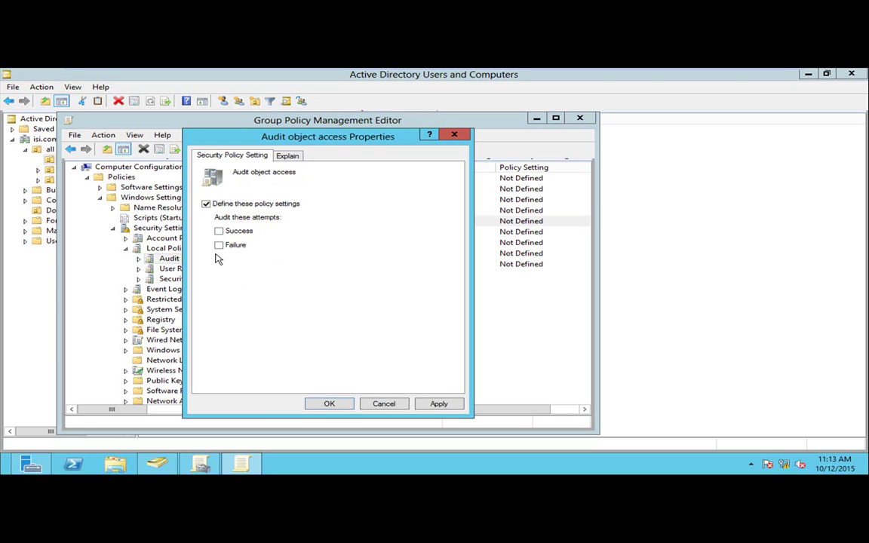
click(219, 245)
click(219, 231)
click(329, 404)
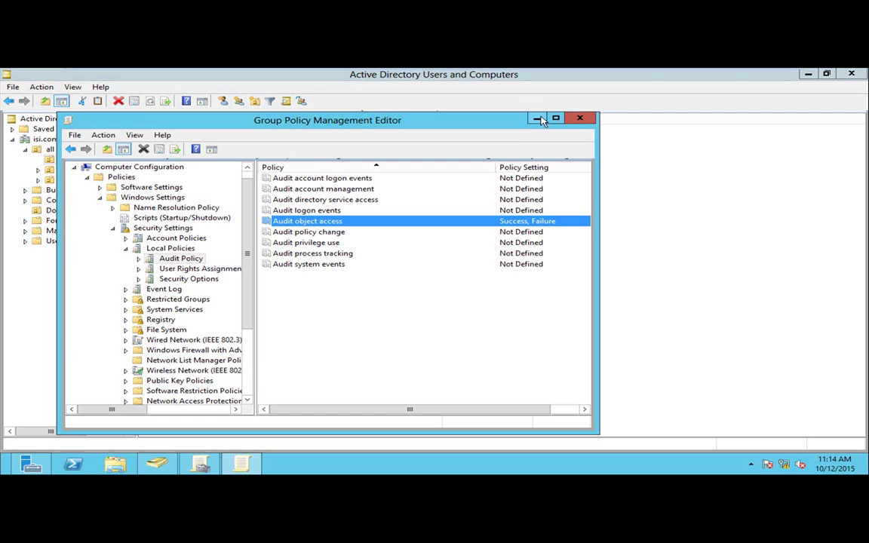
Minimize the policy editor and open the properties of the ali folder on Local Disk (C:).
click(537, 118)
click(15, 469)
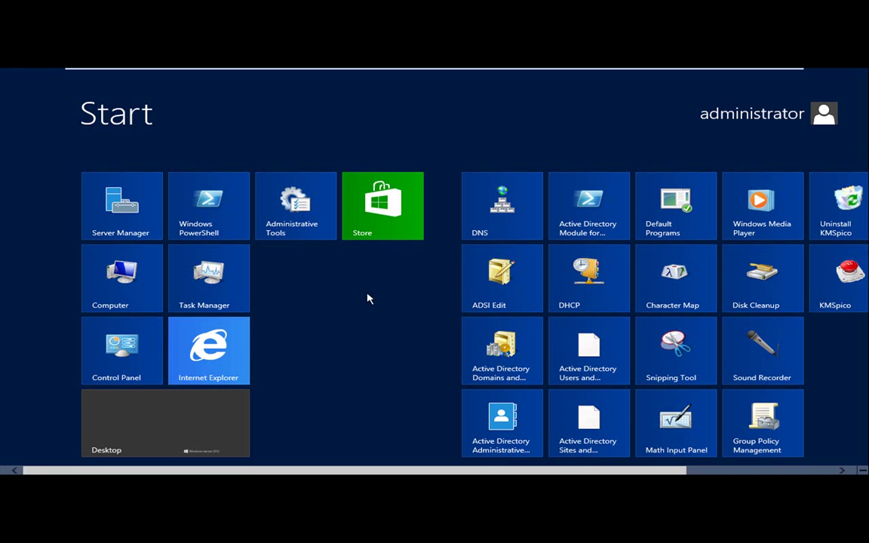
click(117, 308)
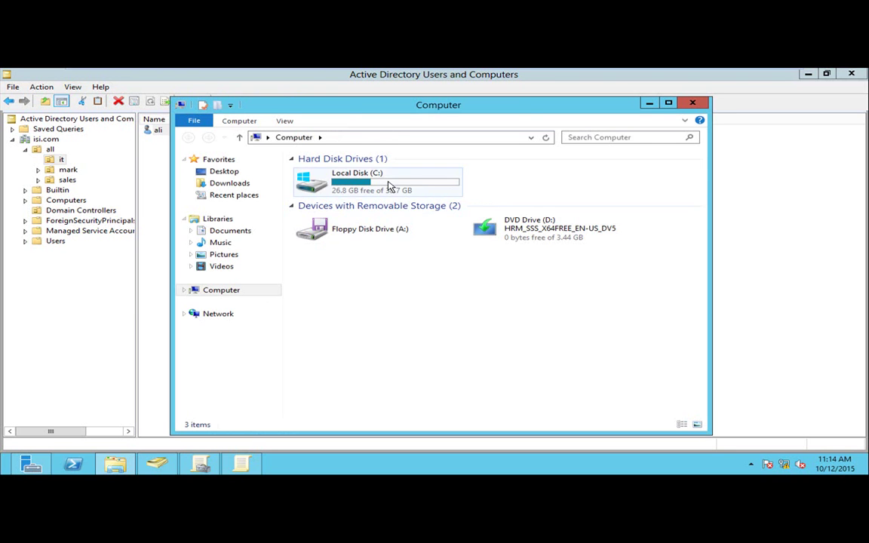
double_click(388, 188)
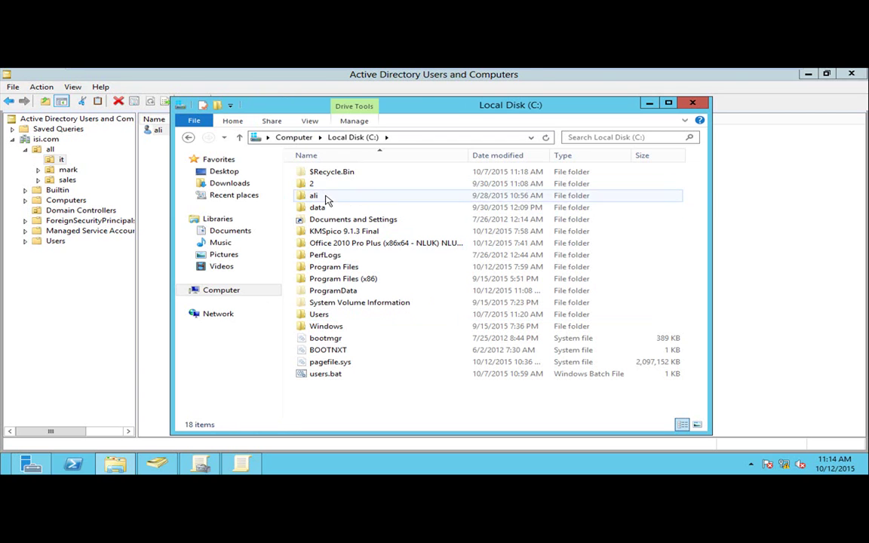
click(327, 197)
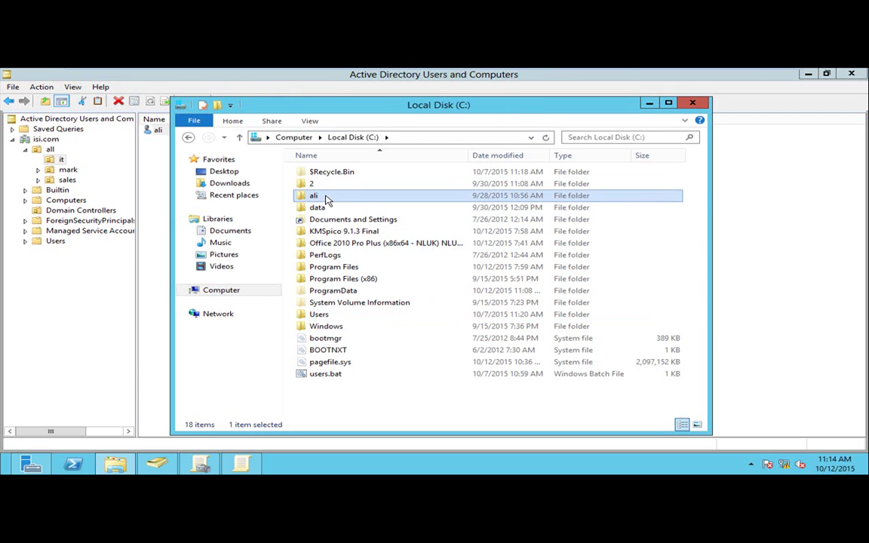
right_click(327, 197)
click(396, 364)
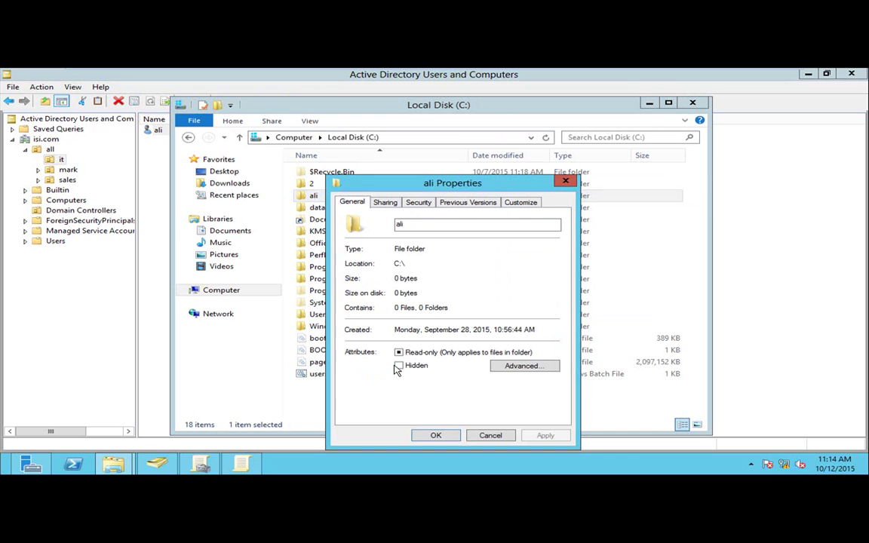
Display the auditing entries in the ali folder's advanced security settings.
drag(445, 173, 370, 134)
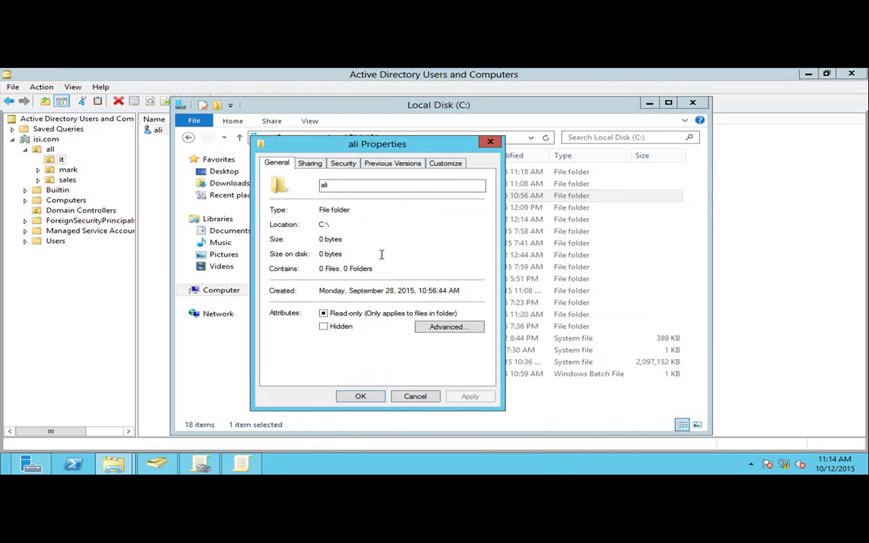
click(345, 164)
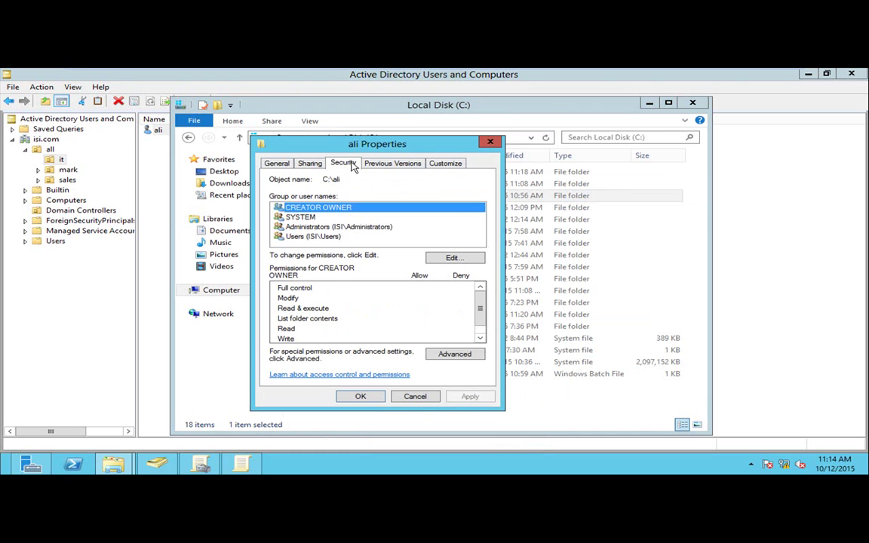
click(457, 354)
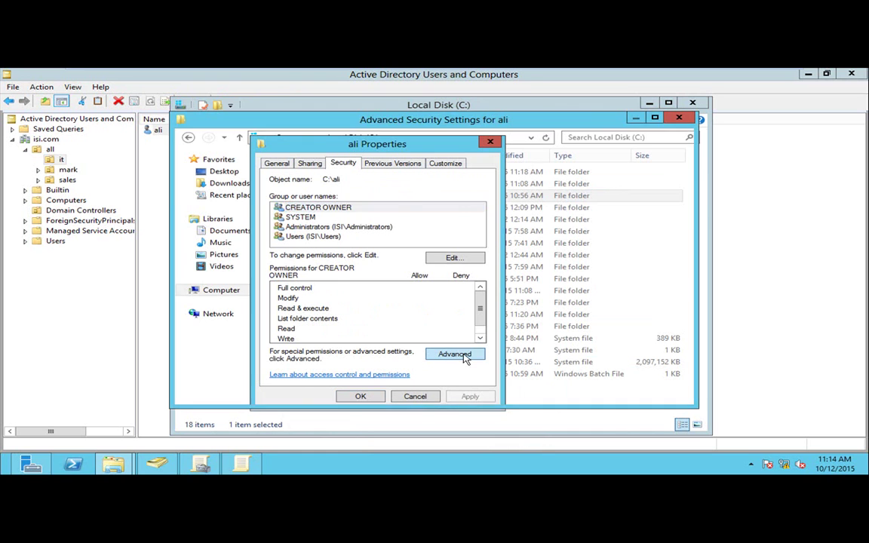
click(347, 187)
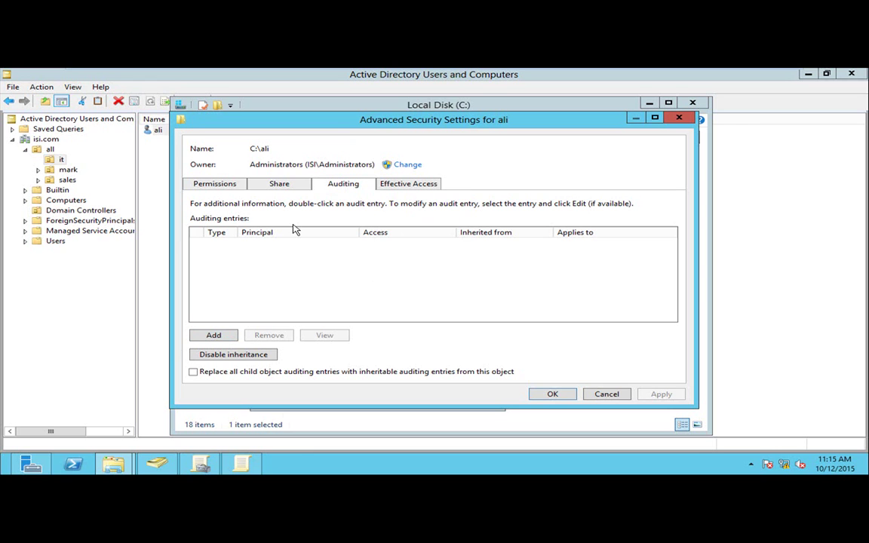
Start a new auditing entry for the folder and choose the matching user from isi.com/all/sales as its principal.
click(227, 337)
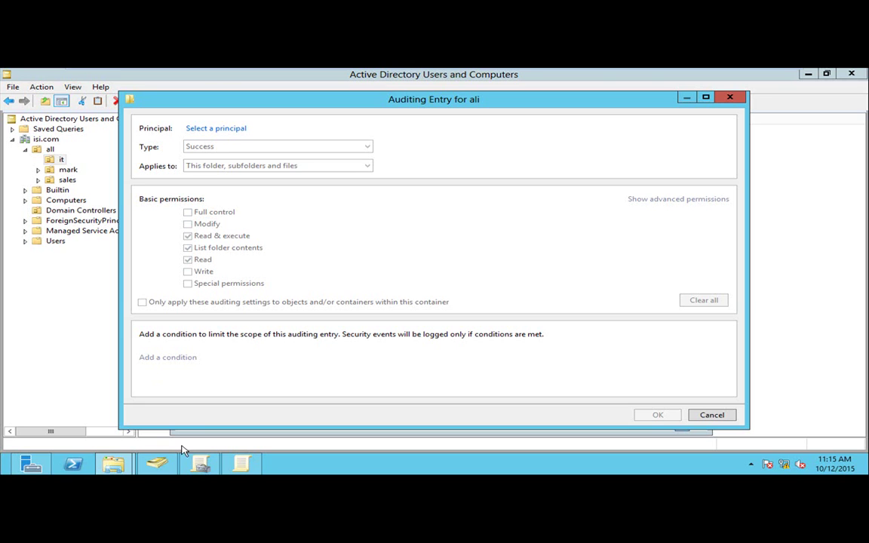
click(225, 132)
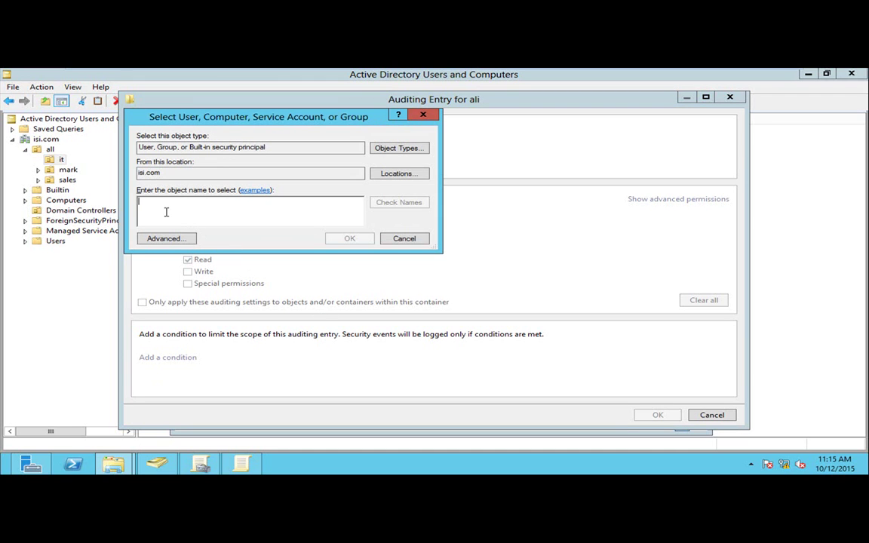
text(a)
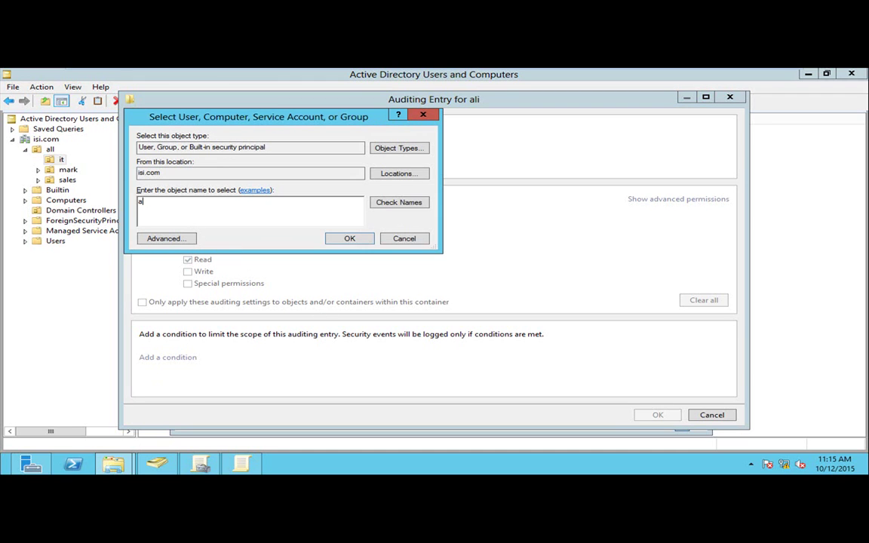
key(BackSpace)
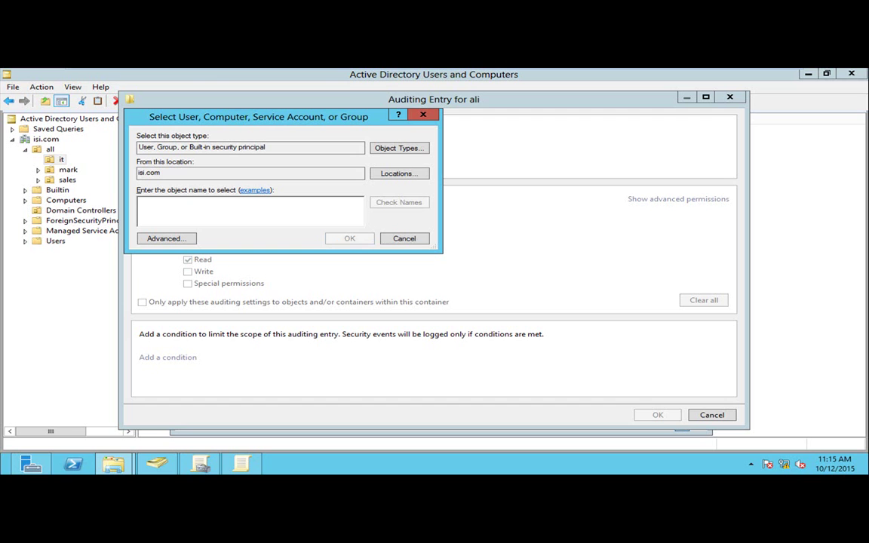
text(hany)
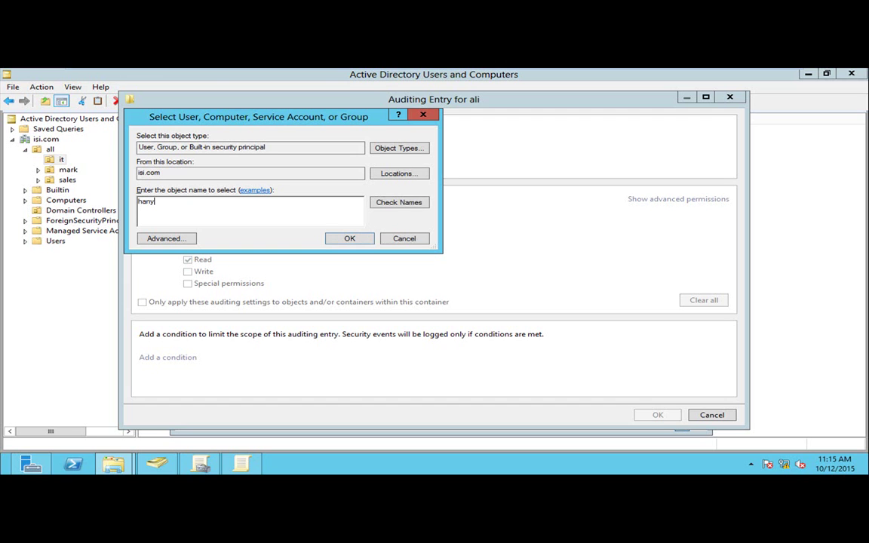
click(412, 201)
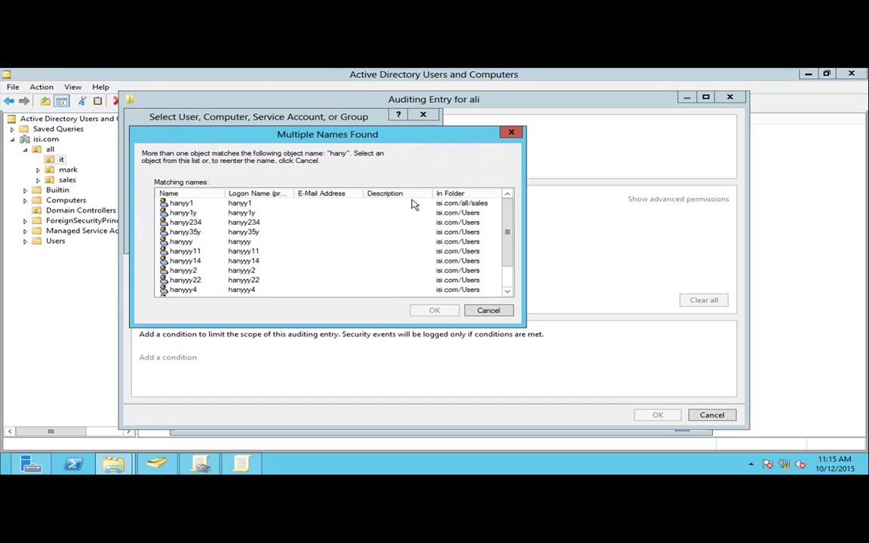
click(182, 206)
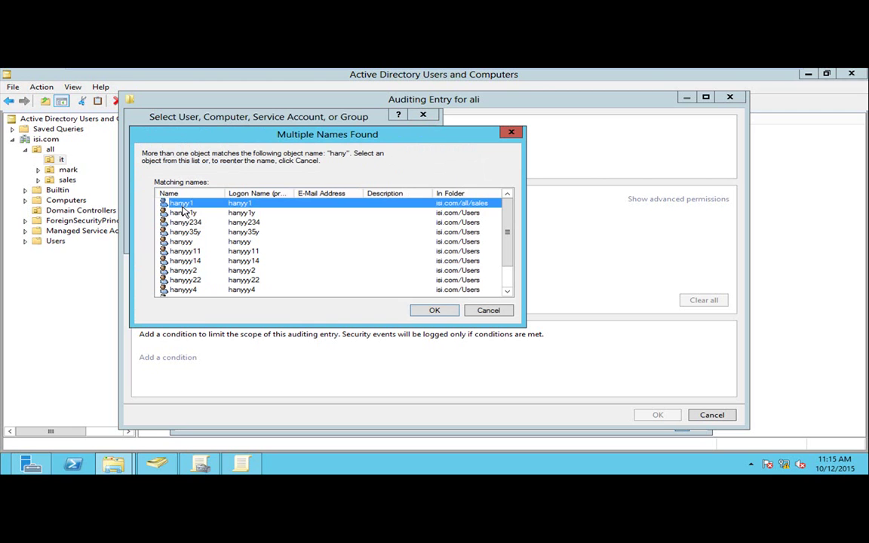
click(435, 310)
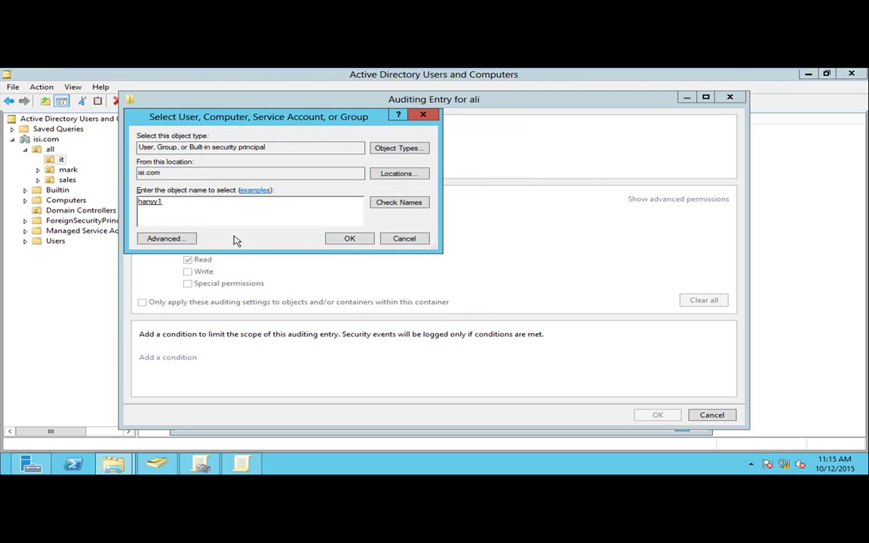
click(350, 238)
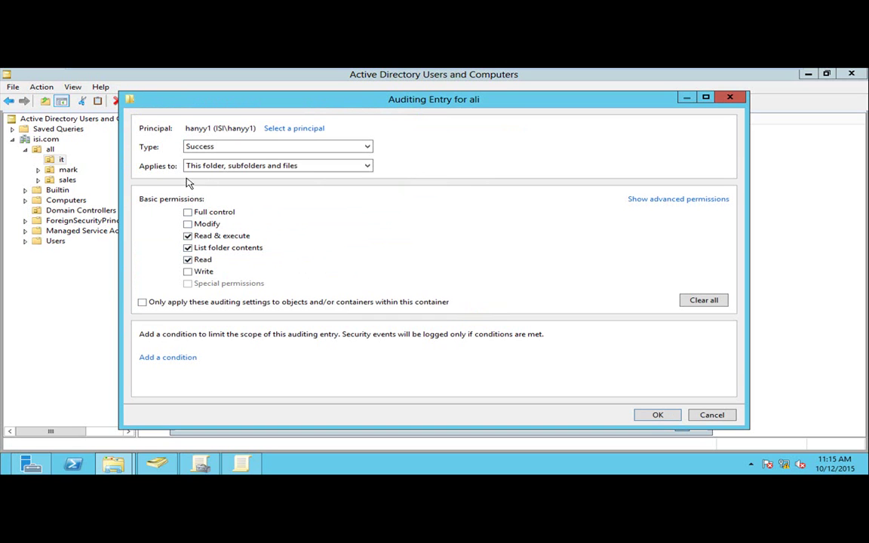
Set the auditing entry's type to All, save it with the folder's security settings, and close the Local Disk (C:) window.
click(365, 148)
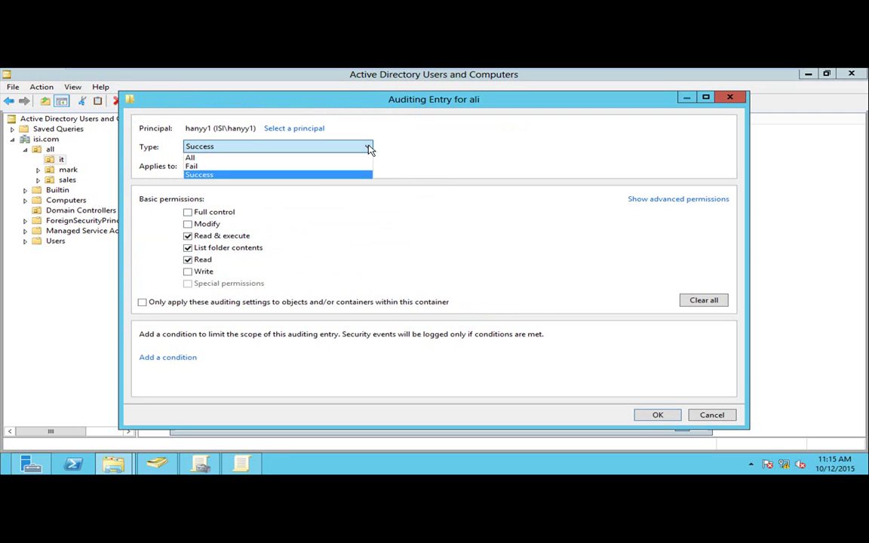
click(258, 158)
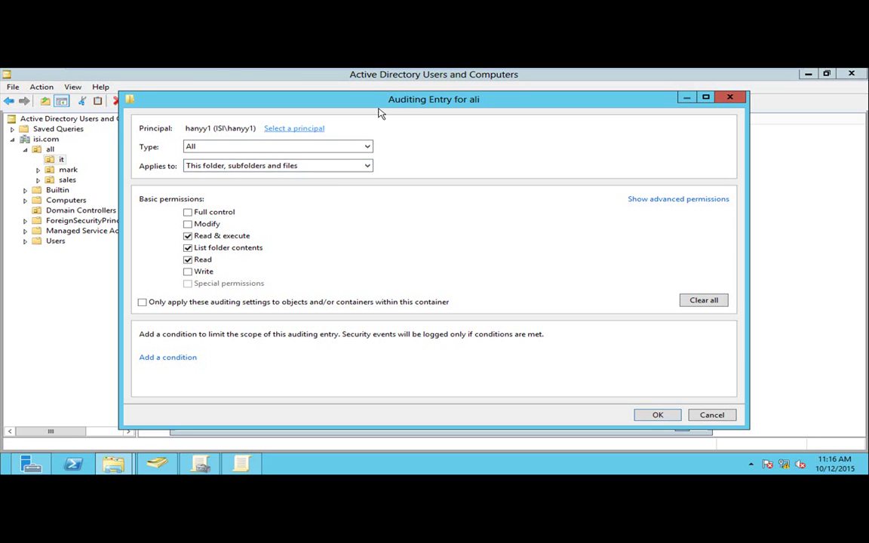
drag(350, 100, 352, 132)
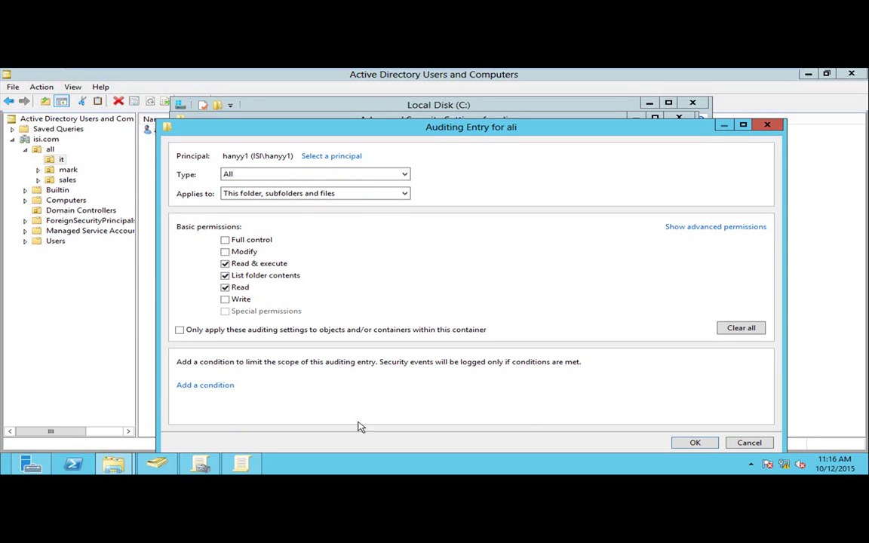
click(694, 443)
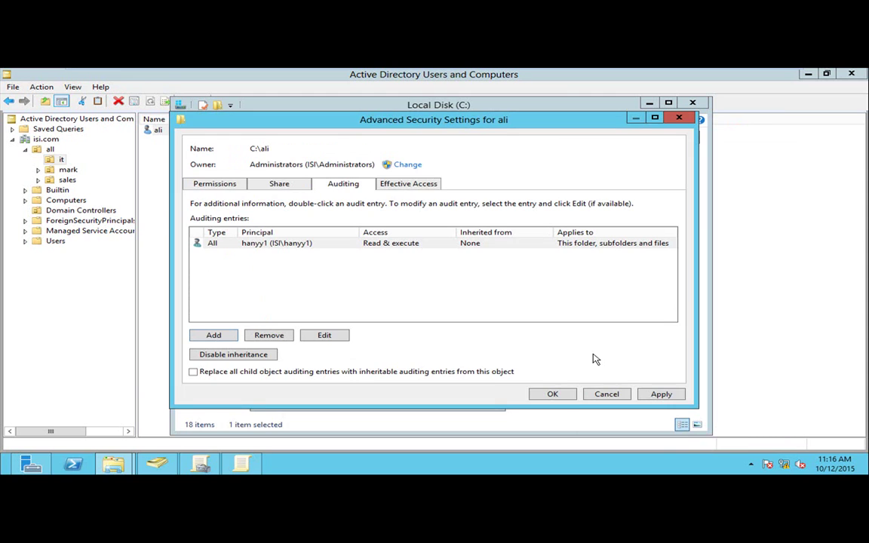
click(555, 394)
click(363, 396)
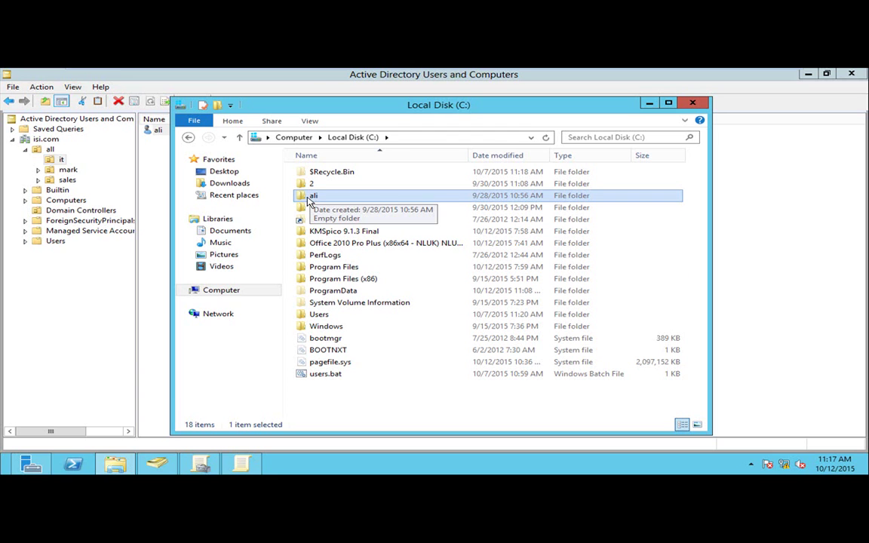
click(692, 104)
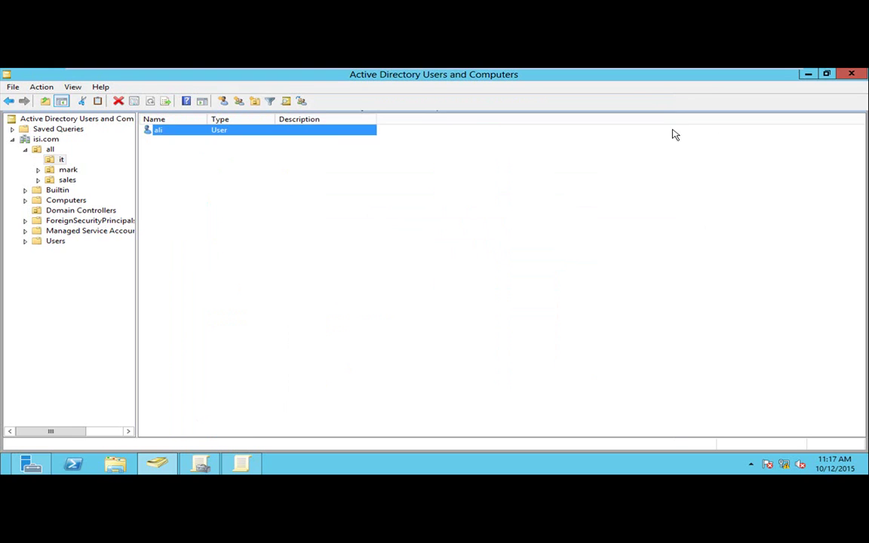
mouse_move(2, 473)
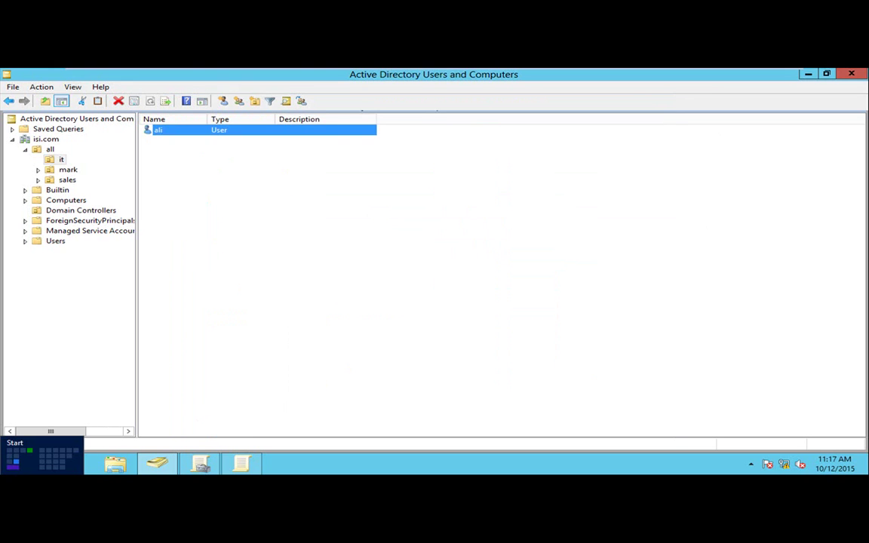
click(482, 280)
key(super)
key(super)
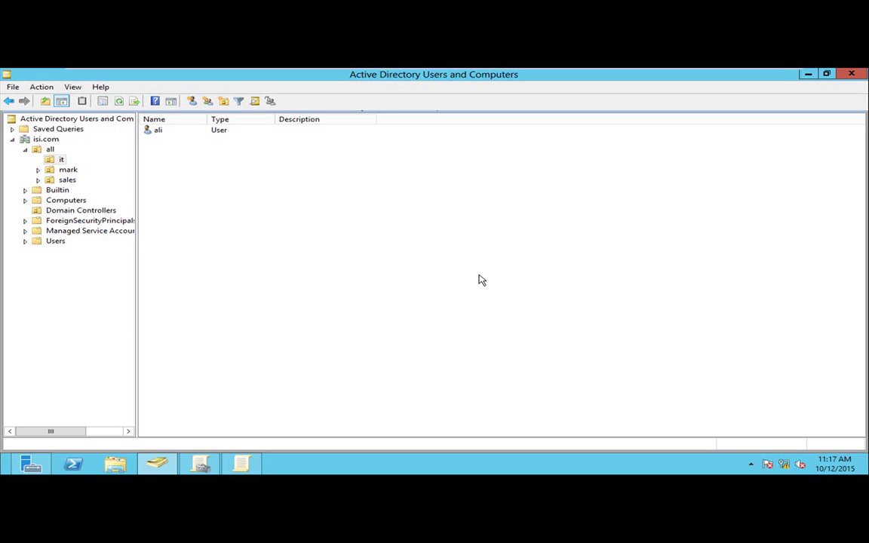
Switch to Server Manager and launch Event Viewer from its administrative tools.
click(31, 464)
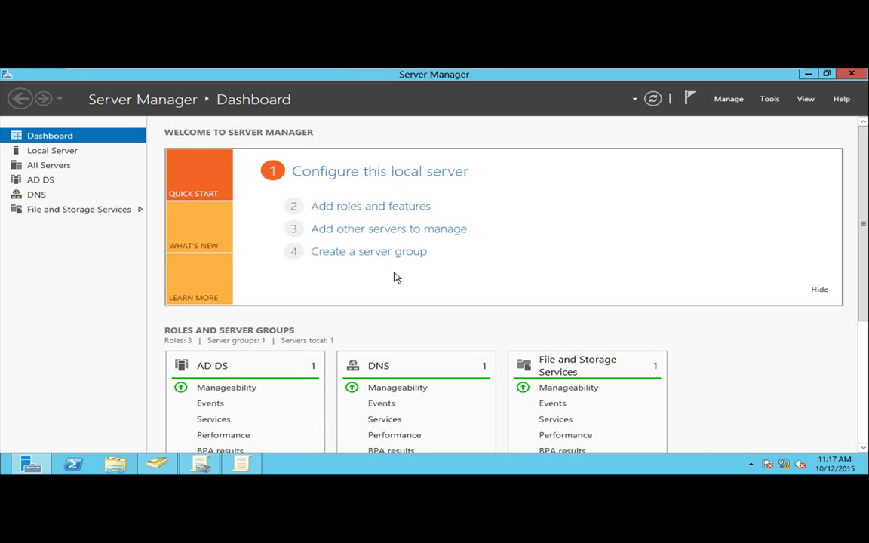
click(769, 101)
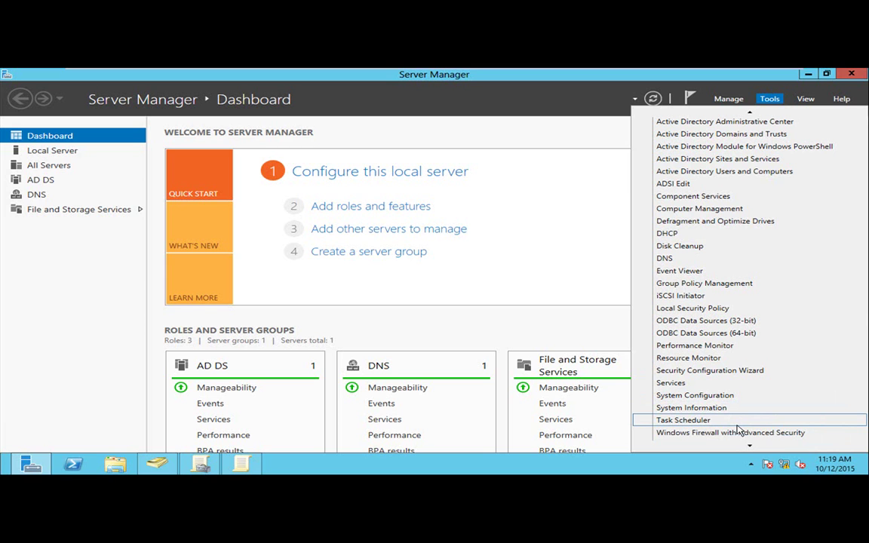
mouse_move(747, 445)
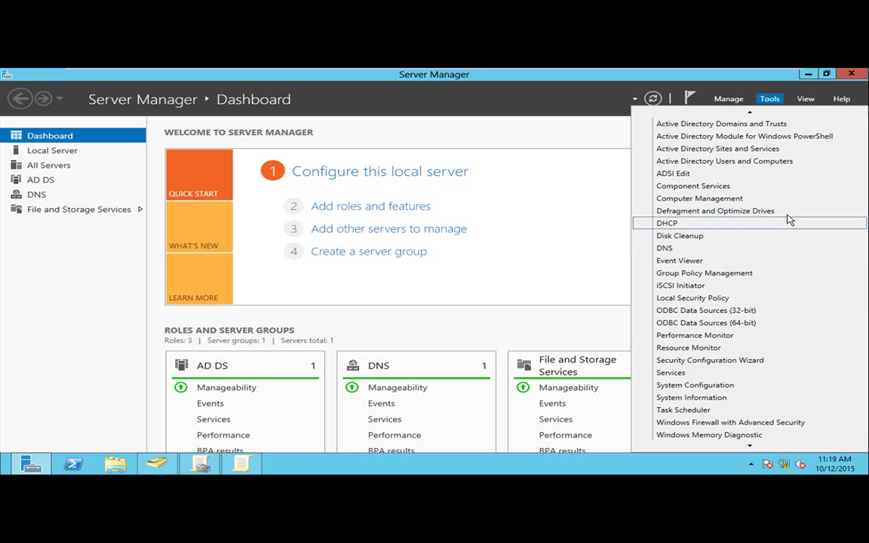
click(721, 262)
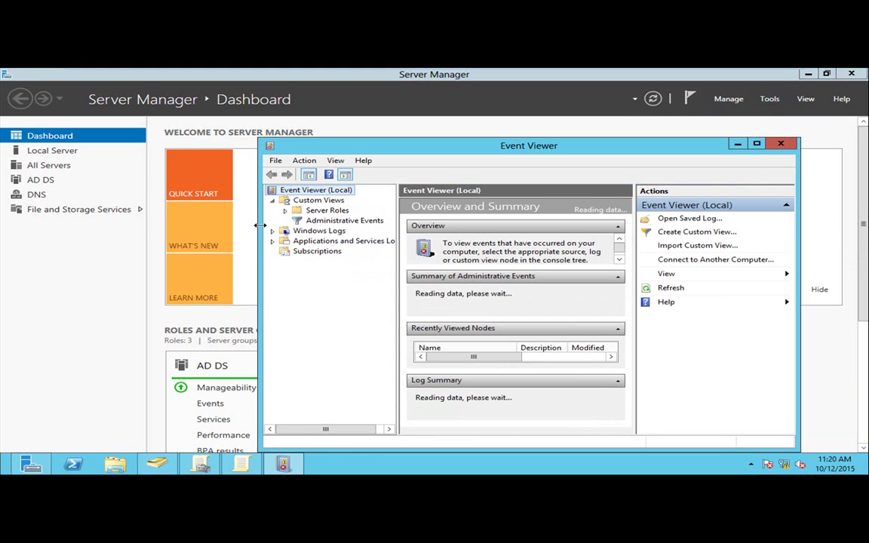
Display the Security log under Windows Logs and maximize the Event Viewer window.
click(272, 231)
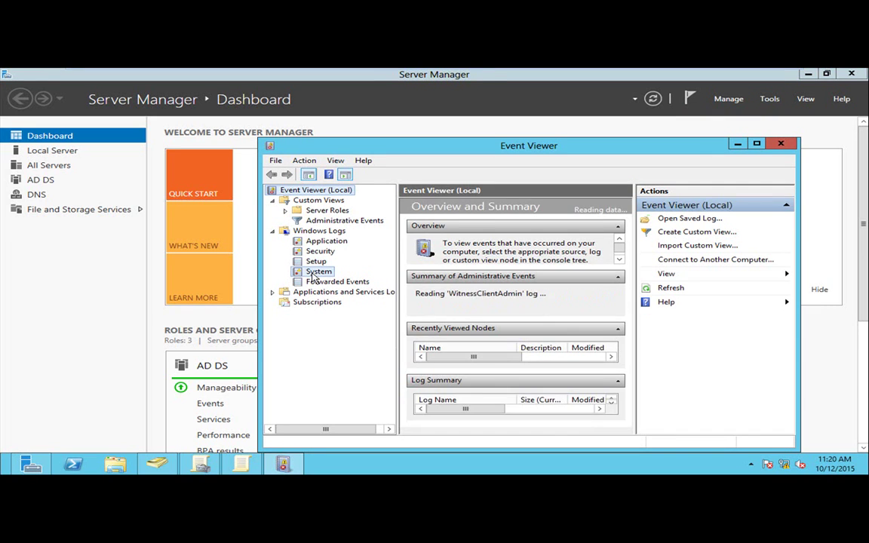
click(317, 272)
click(317, 252)
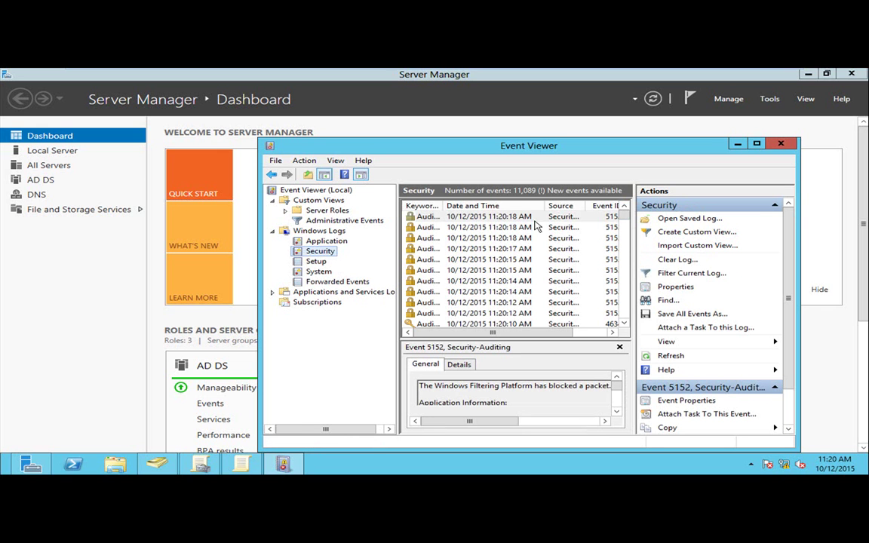
drag(496, 333, 477, 330)
double_click(592, 150)
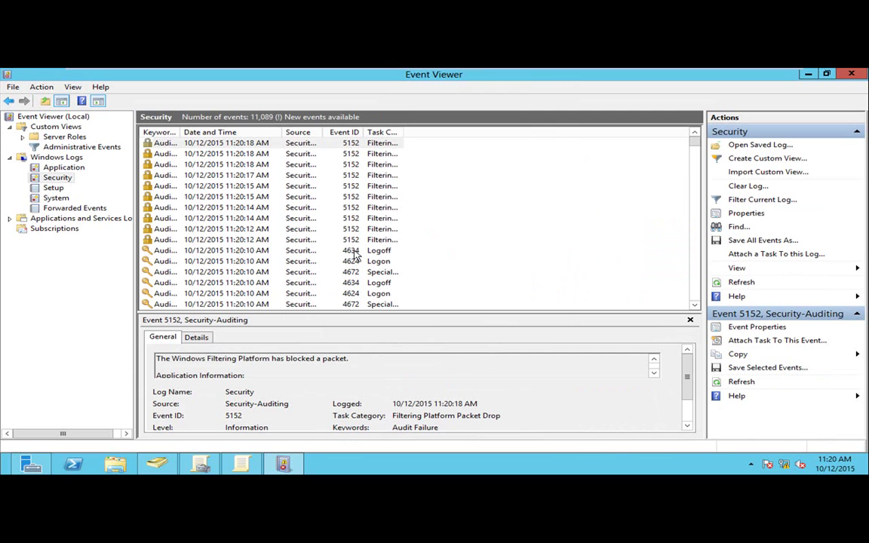
Examine the general details of the newest event in the Security log, and close its properties.
double_click(251, 144)
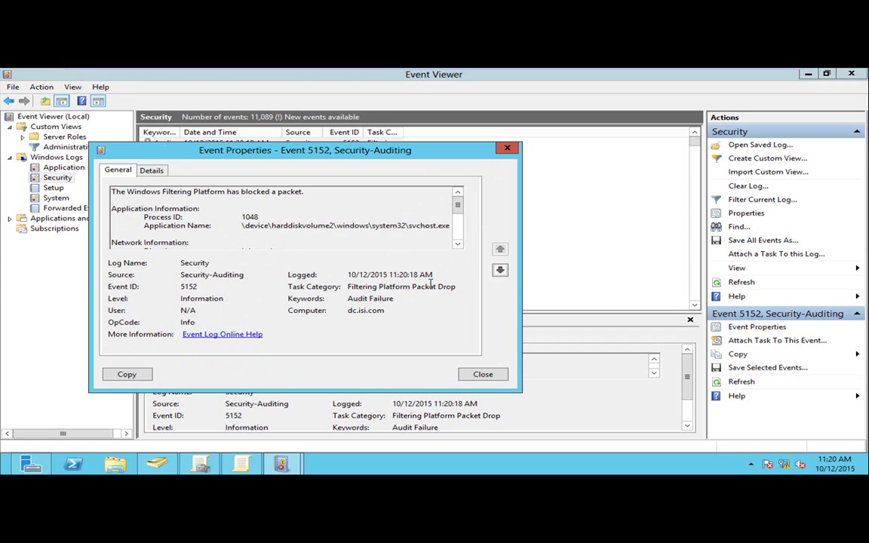
mouse_move(460, 201)
mouse_down()
mouse_move(460, 232)
mouse_move(465, 205)
mouse_up()
click(507, 148)
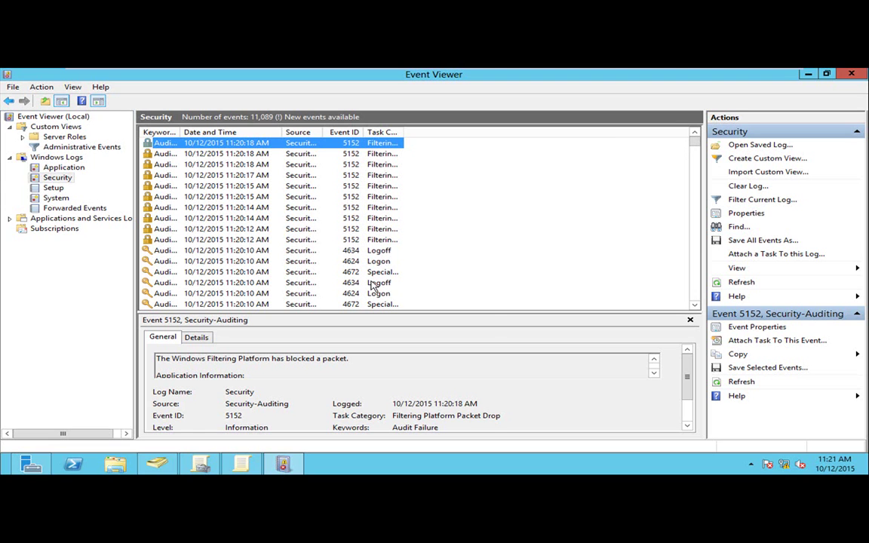
Close Event Viewer, return to Group Policy Management Editor, display User Rights Assignment under Local Policies, and maximize the editor.
click(864, 74)
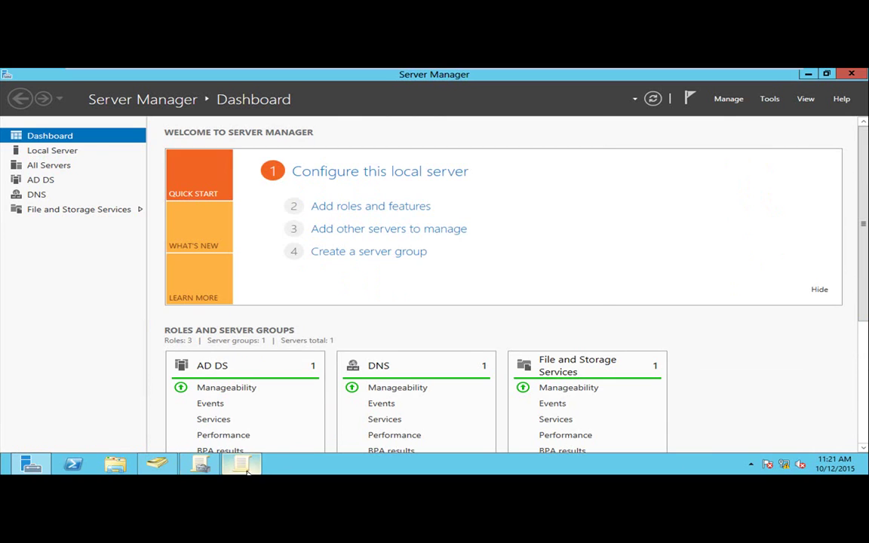
click(203, 461)
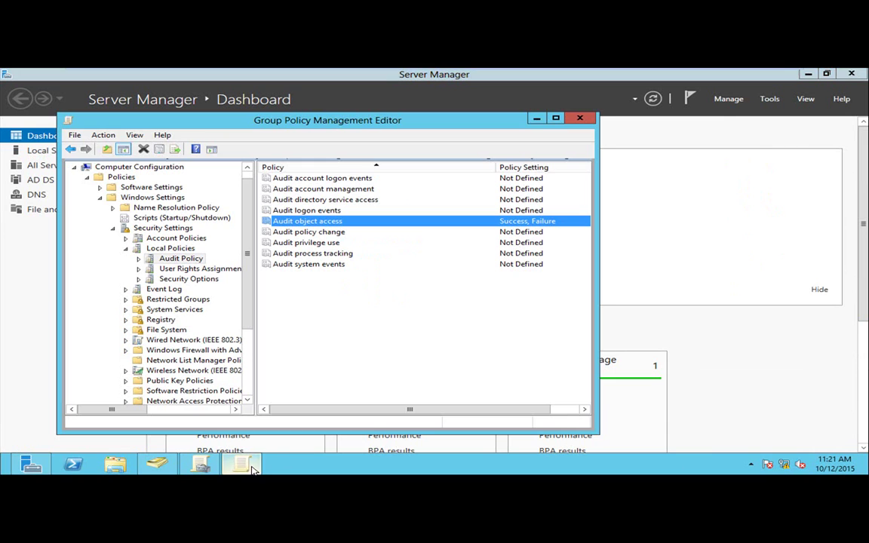
click(185, 270)
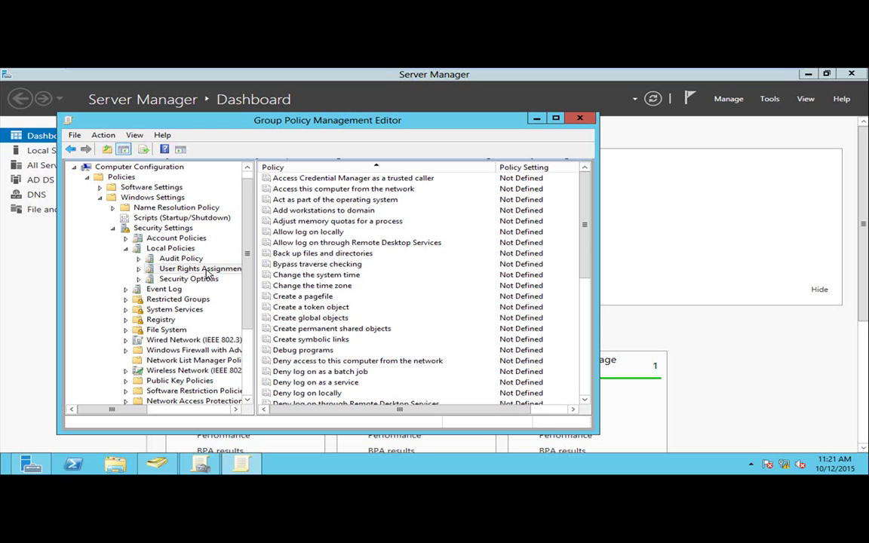
double_click(443, 123)
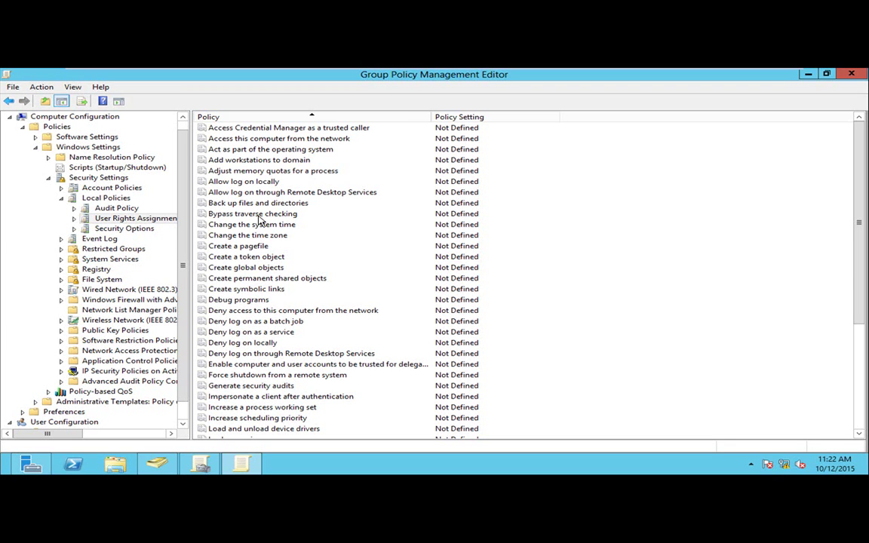
Examine the User Rights Assignment policies, including network access, local logon, system time and shutdown rights.
click(278, 161)
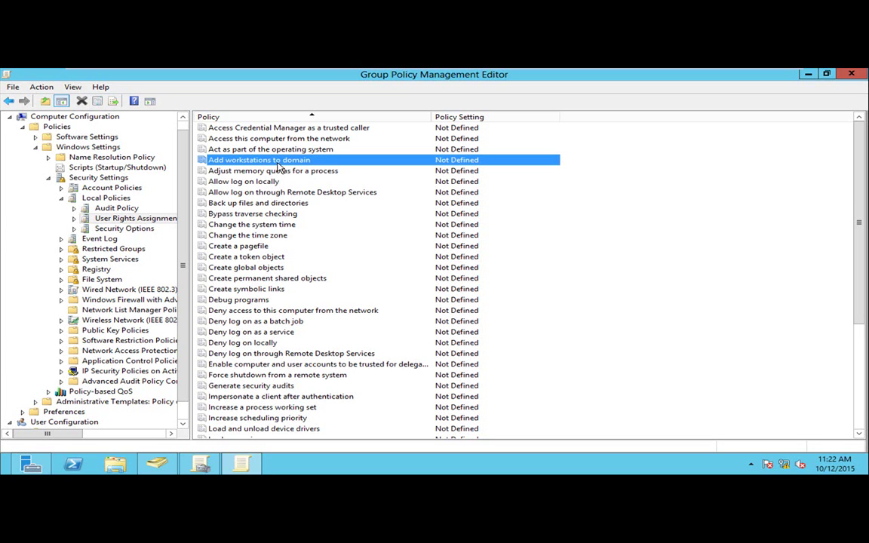
click(273, 139)
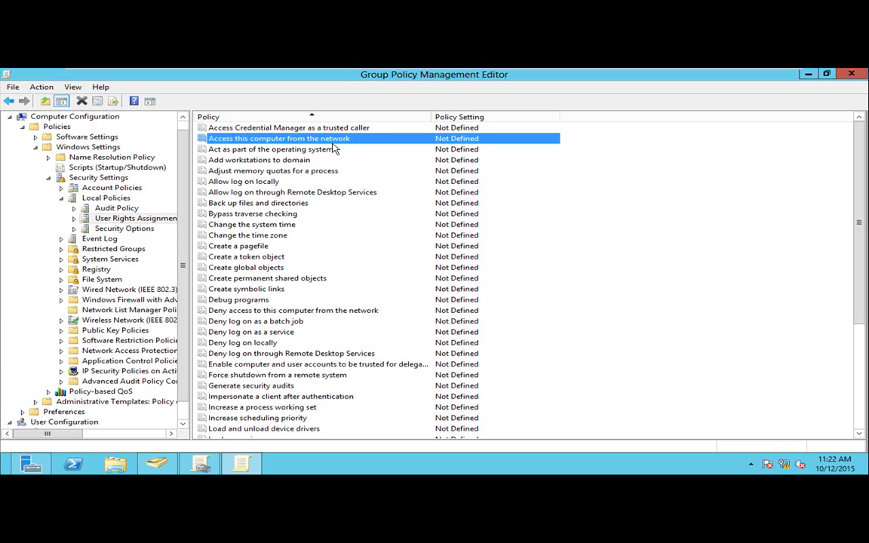
click(239, 181)
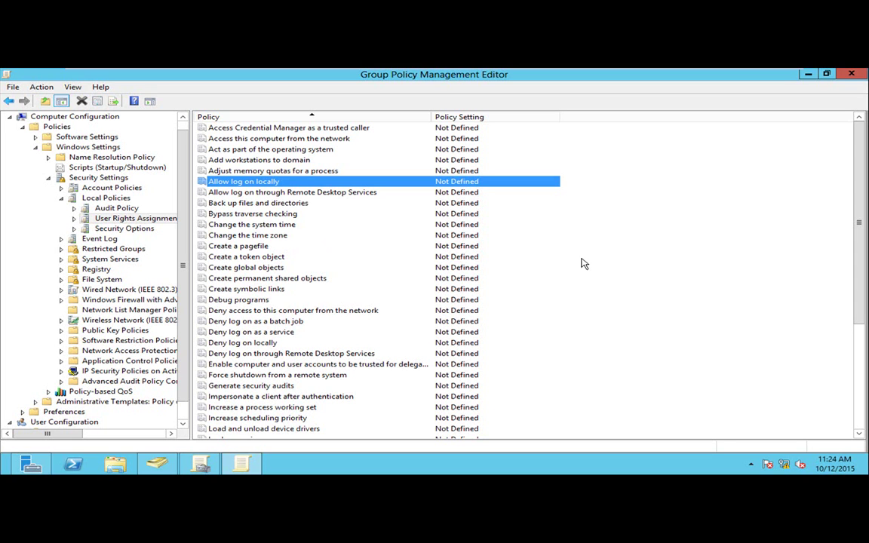
click(270, 225)
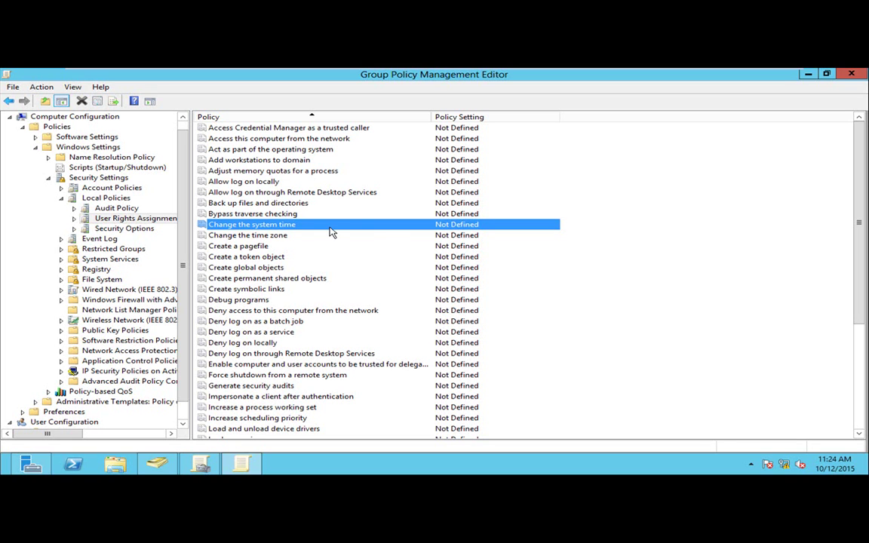
scroll(271, 257, down, 2)
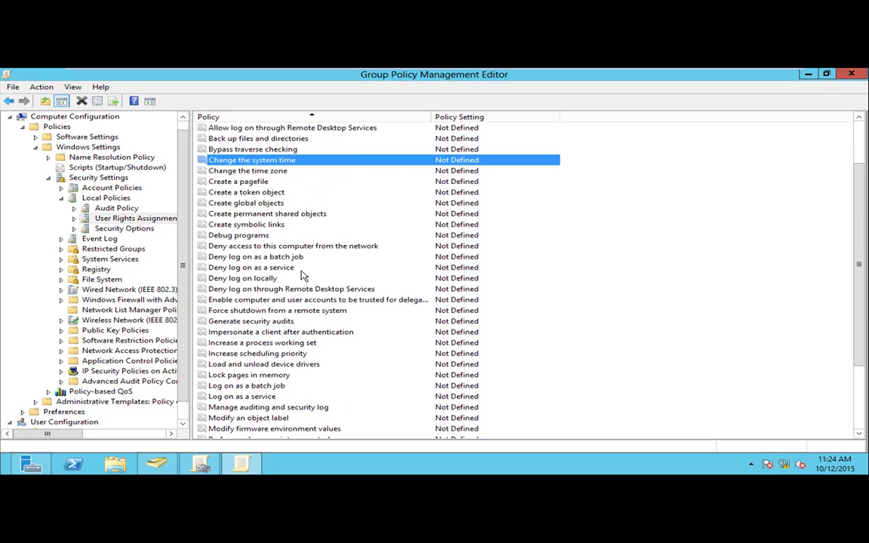
click(256, 280)
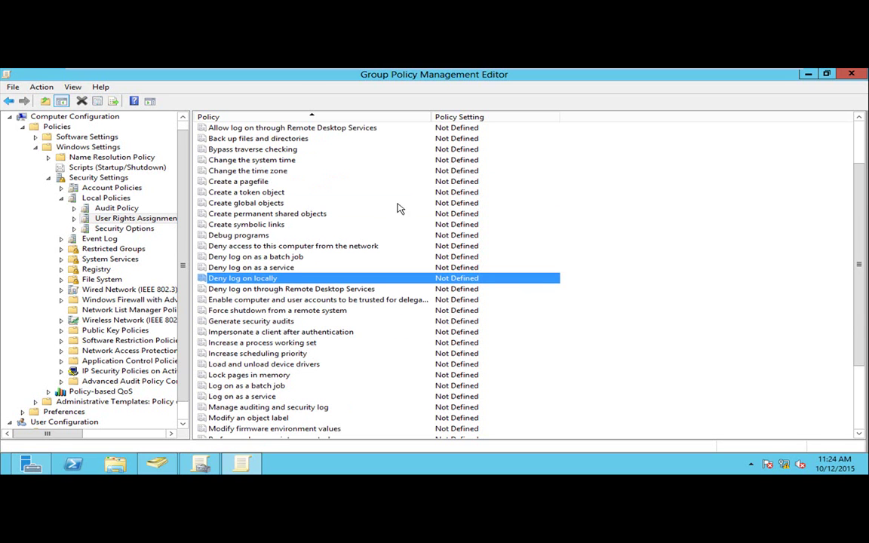
scroll(332, 198, down, 3)
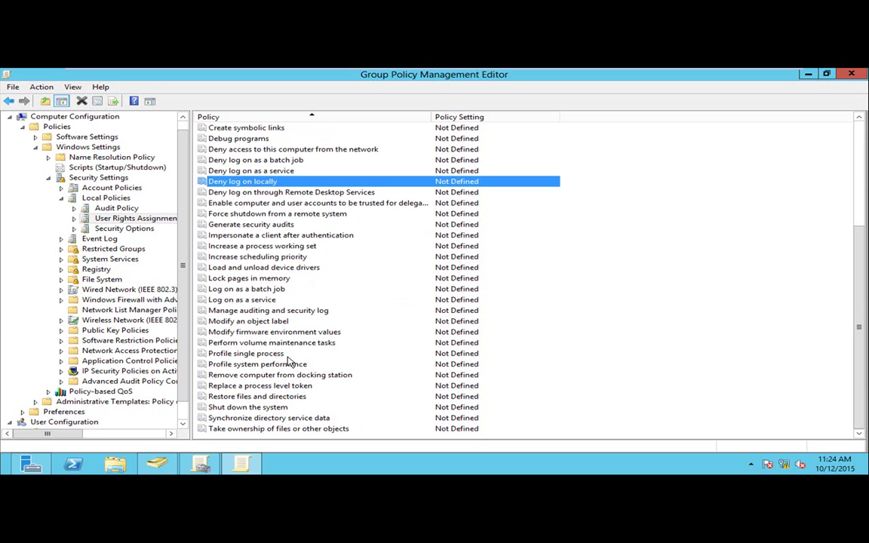
click(242, 408)
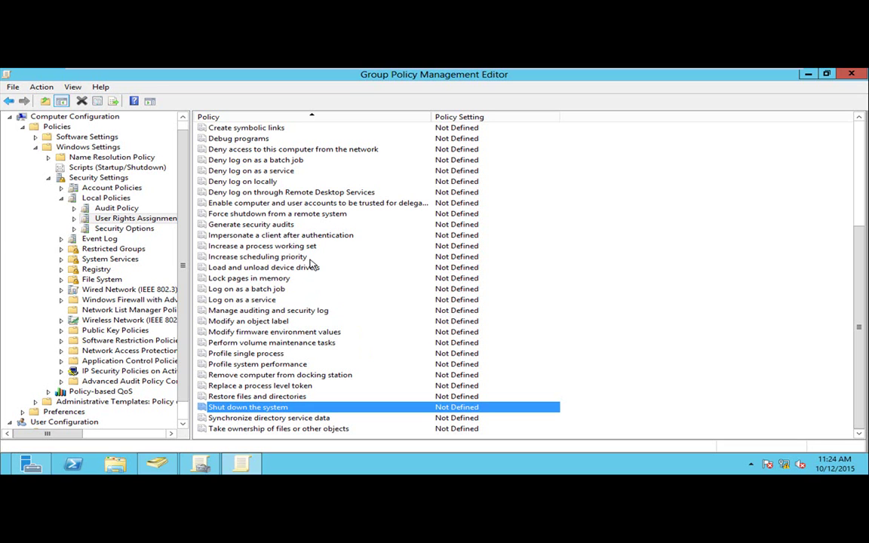
scroll(332, 144, up, 5)
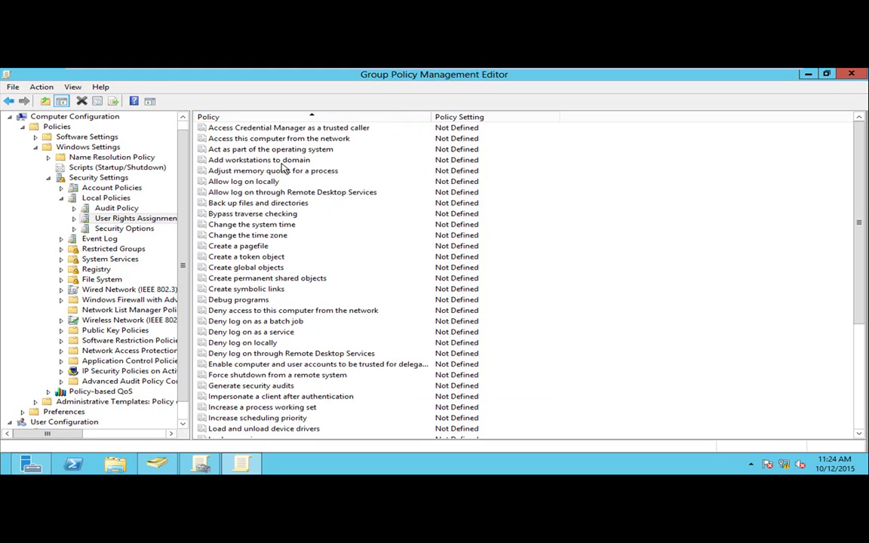
double_click(256, 159)
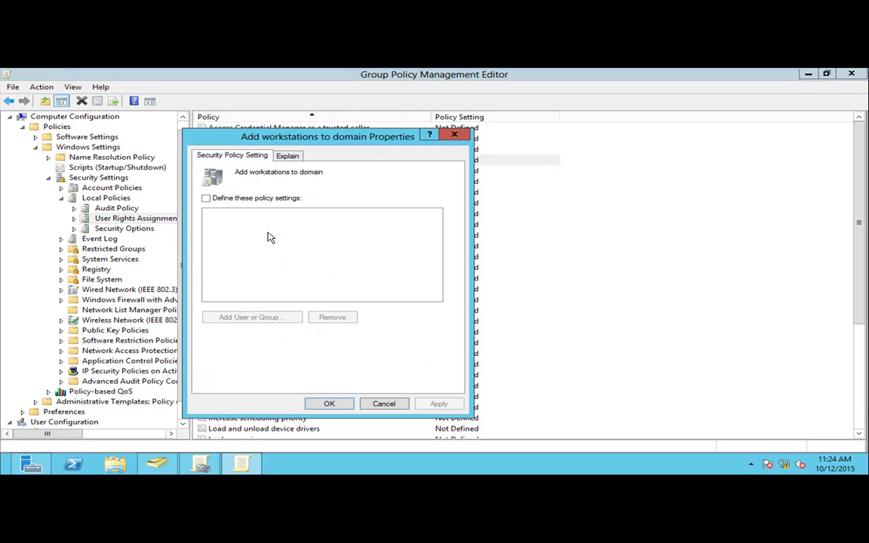
click(206, 198)
click(250, 318)
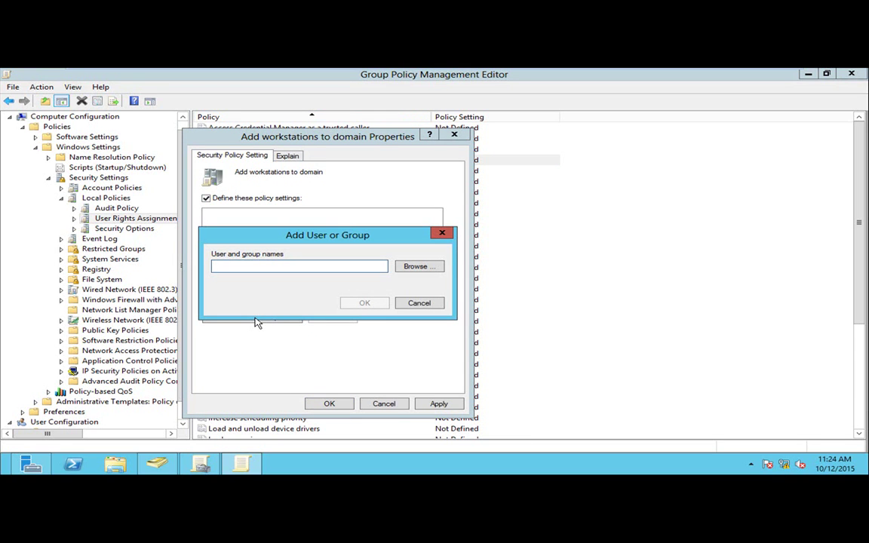
click(442, 233)
click(454, 134)
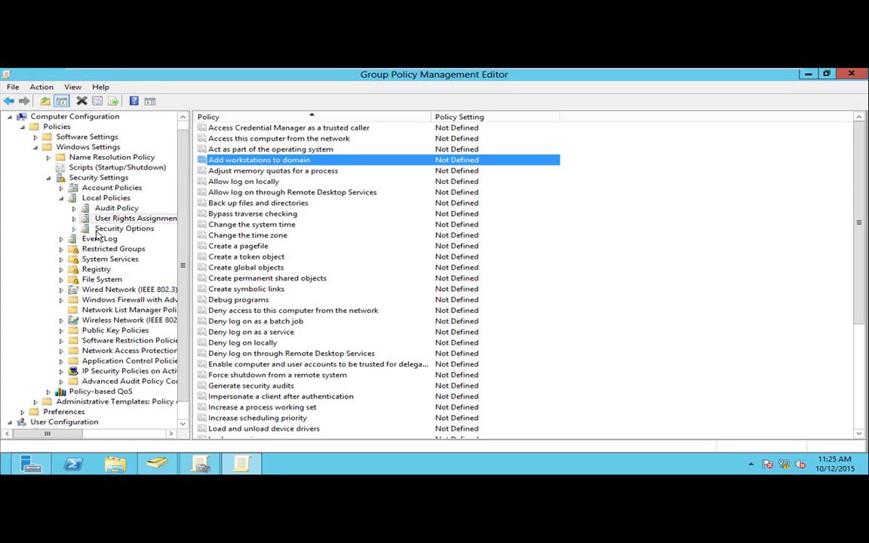
Display Security Options under Local Policies and examine the Accounts policies for administrator, guest, Microsoft account and blank-password settings.
click(125, 229)
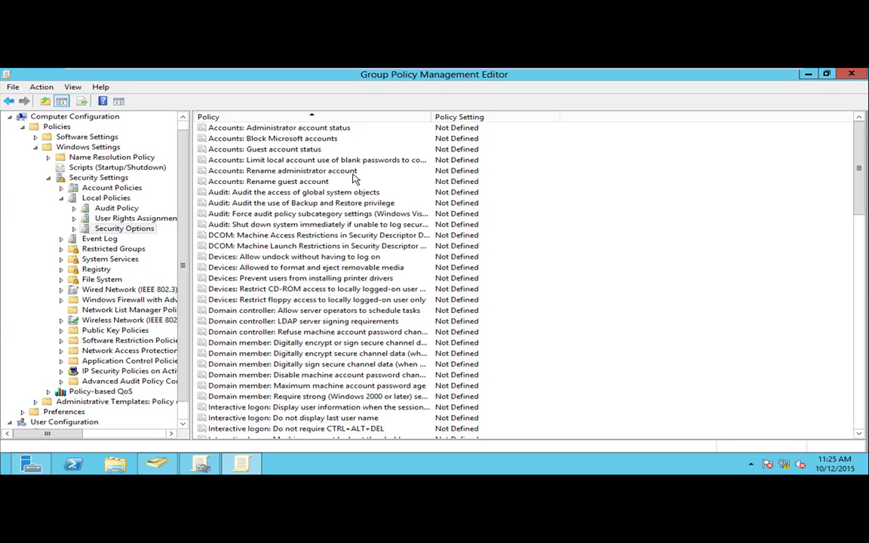
click(259, 128)
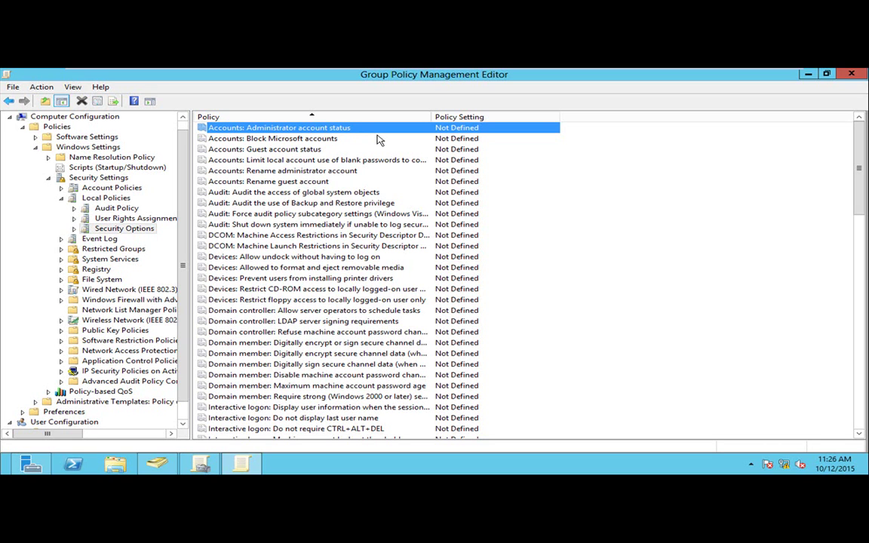
click(305, 138)
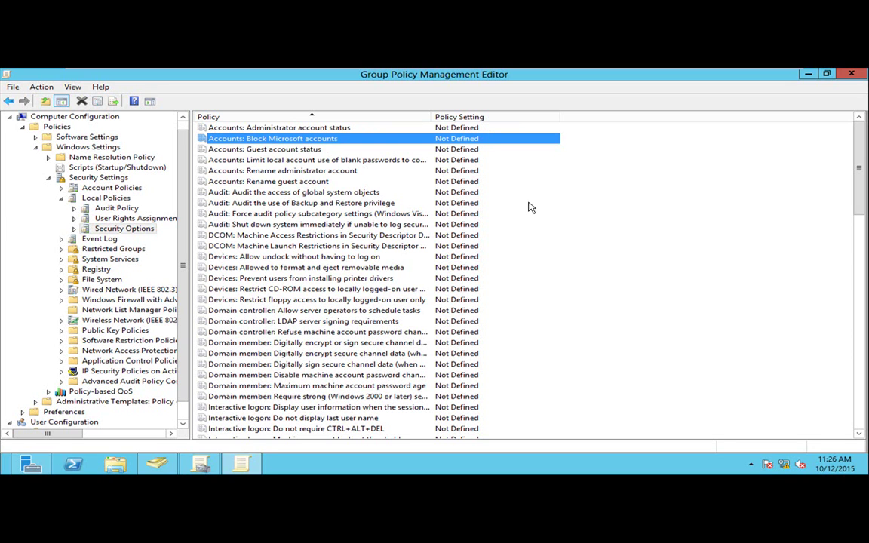
click(296, 151)
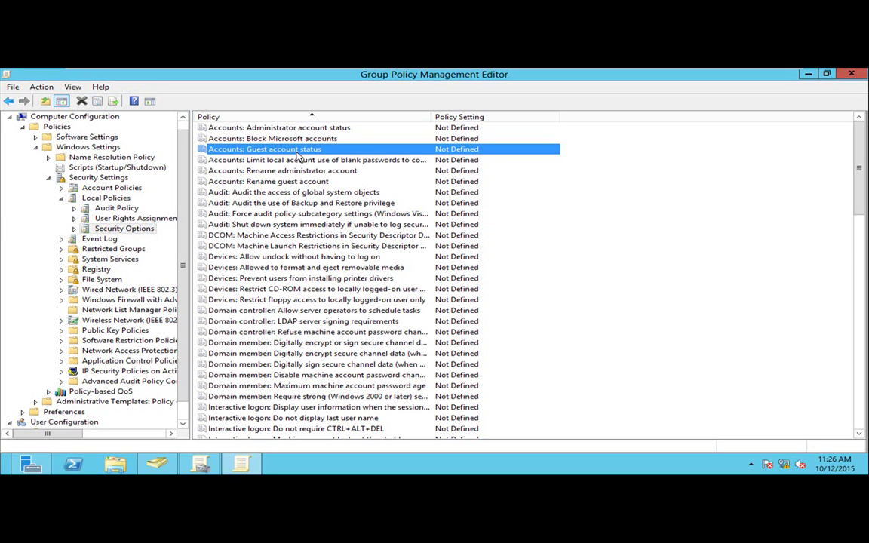
click(302, 129)
click(298, 150)
click(304, 141)
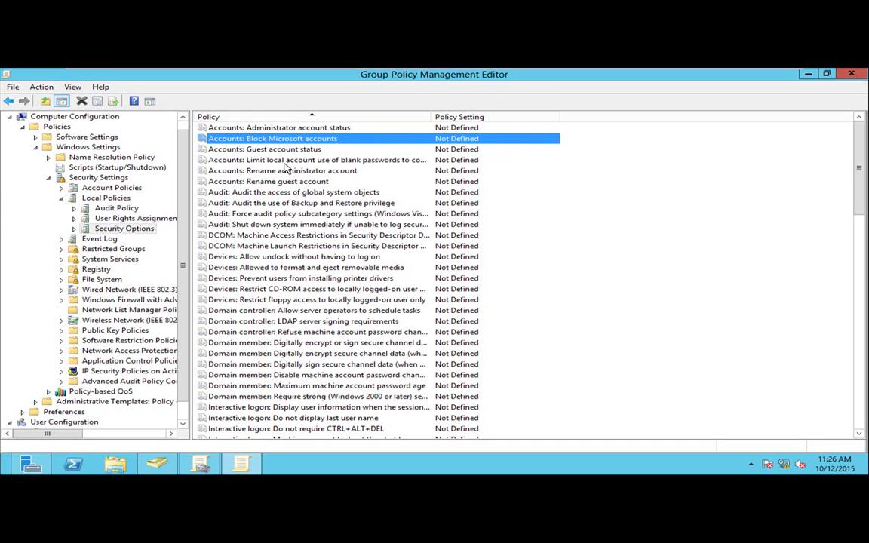
click(292, 162)
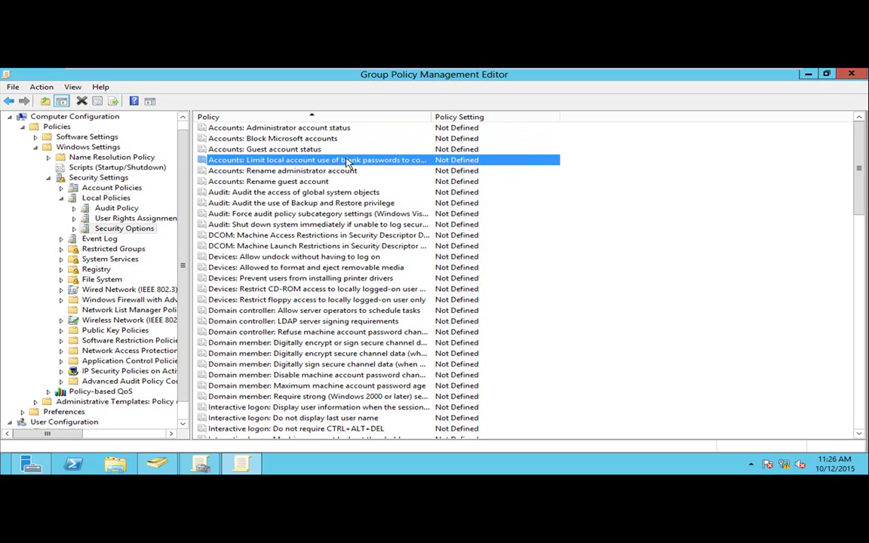
click(290, 173)
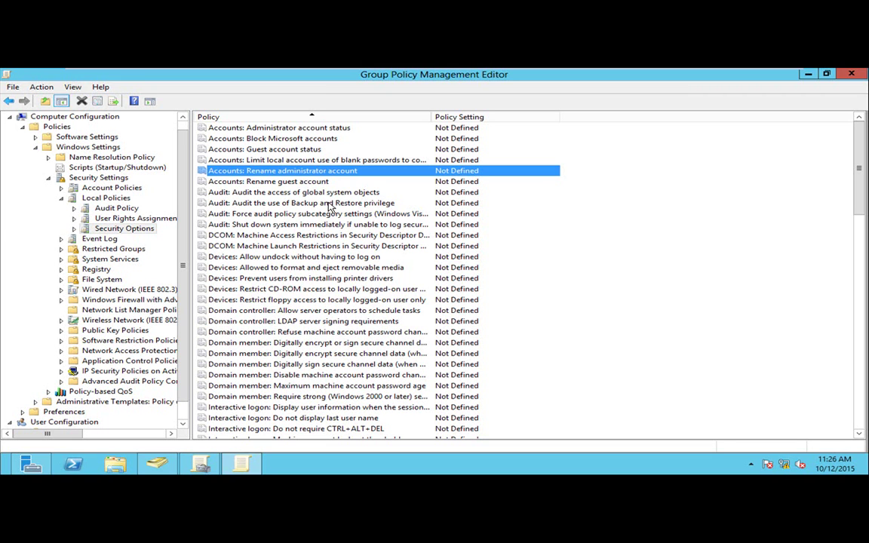
click(306, 185)
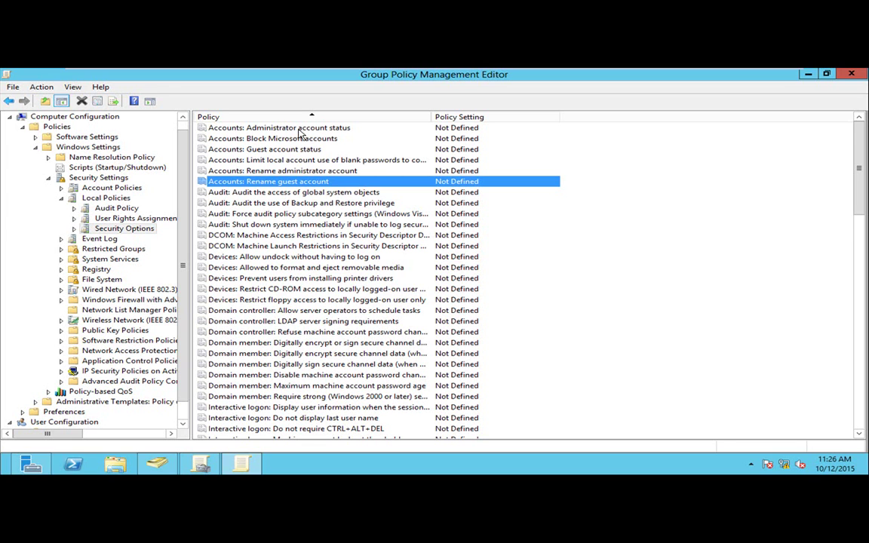
Widen the policy name column and examine the Security Options list, including the interactive logon, network security and User Account Control policies.
drag(434, 117, 483, 118)
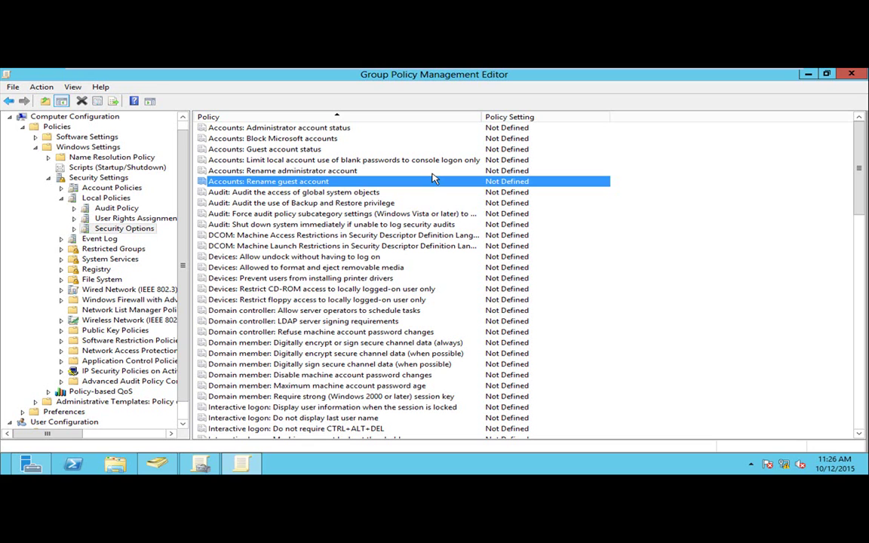
click(381, 159)
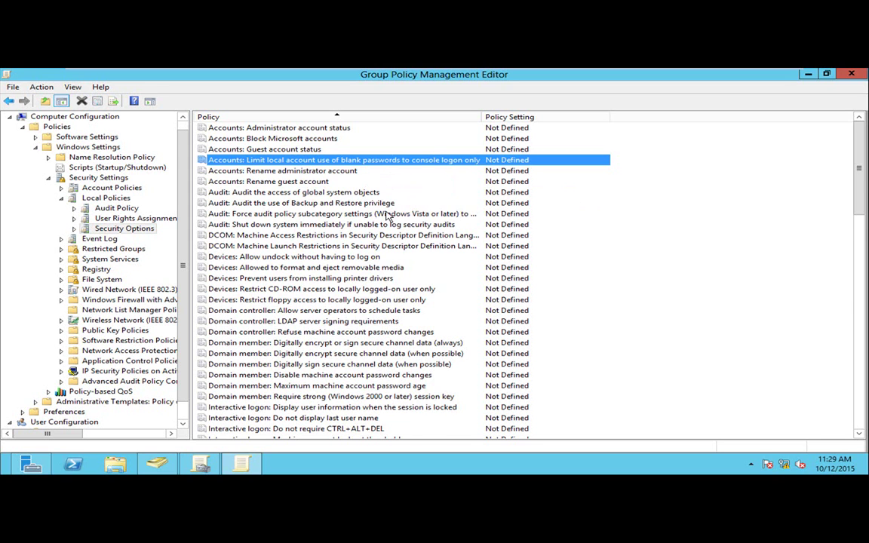
scroll(358, 198, down, 2)
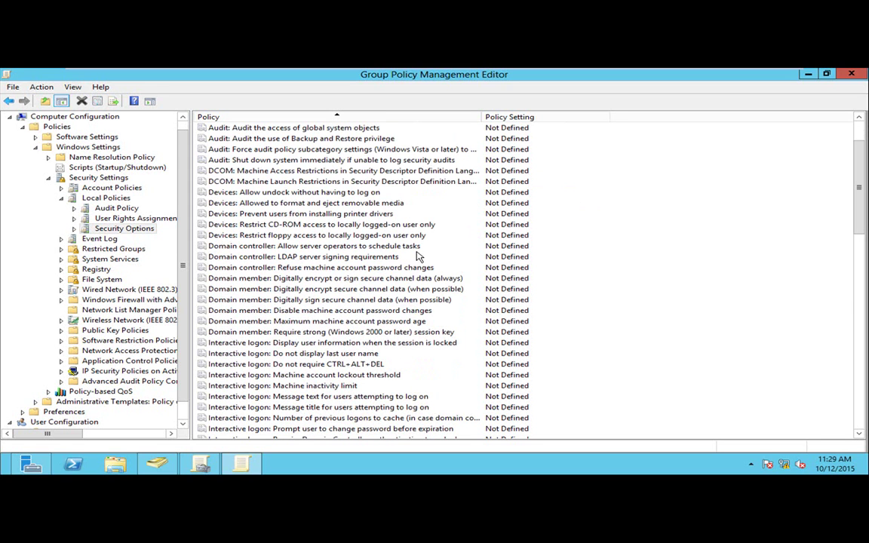
click(323, 353)
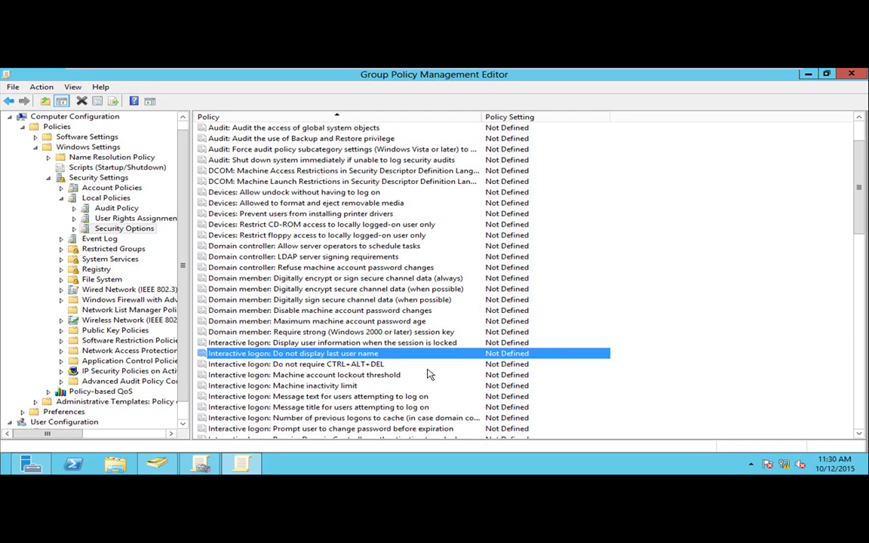
click(373, 366)
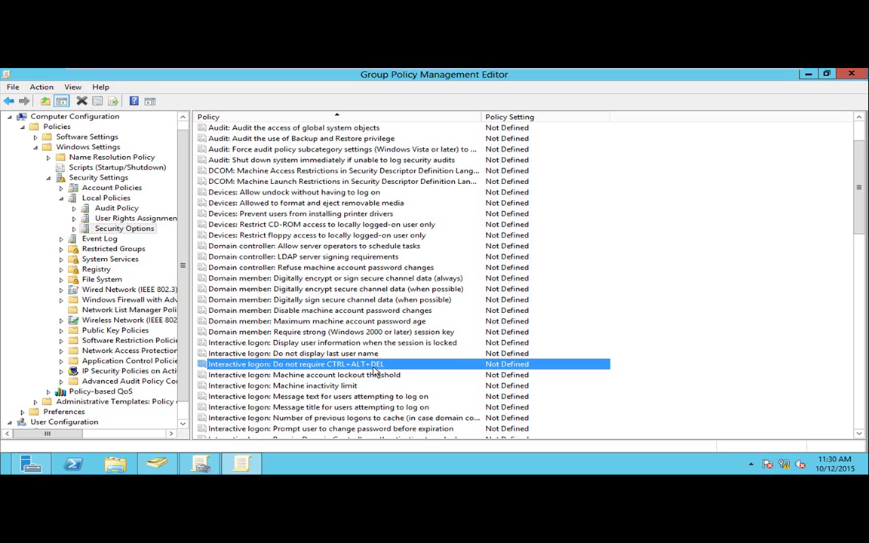
scroll(385, 337, down, 4)
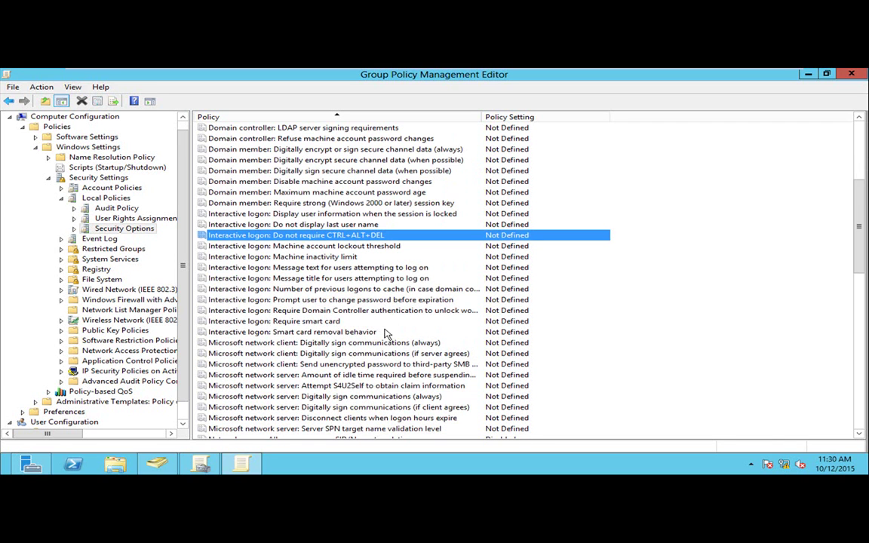
scroll(349, 302, down, 5)
scroll(317, 276, down, 5)
scroll(328, 287, down, 3)
scroll(337, 300, down, 4)
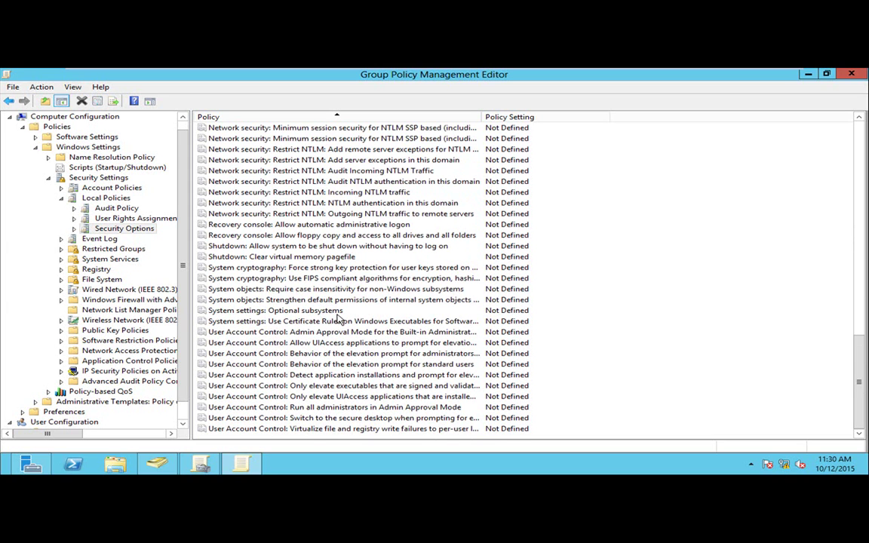
scroll(337, 319, up, 4)
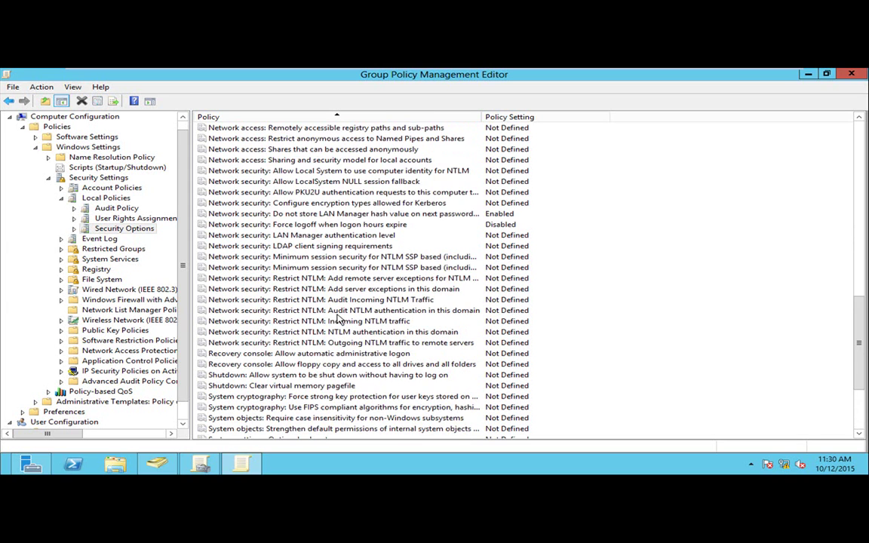
Review the Event Log, System Services and Registry nodes under Security Settings, and collapse Local Policies.
click(89, 239)
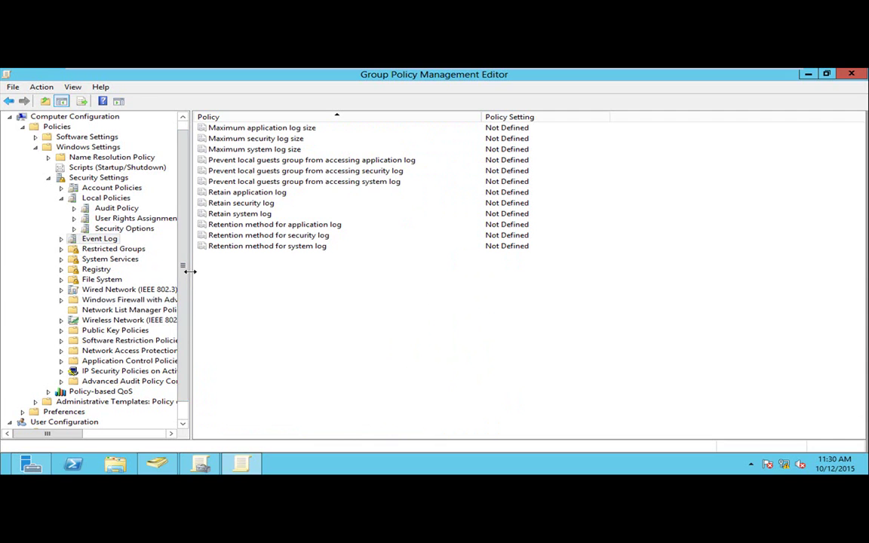
scroll(184, 270, down, 1)
click(106, 238)
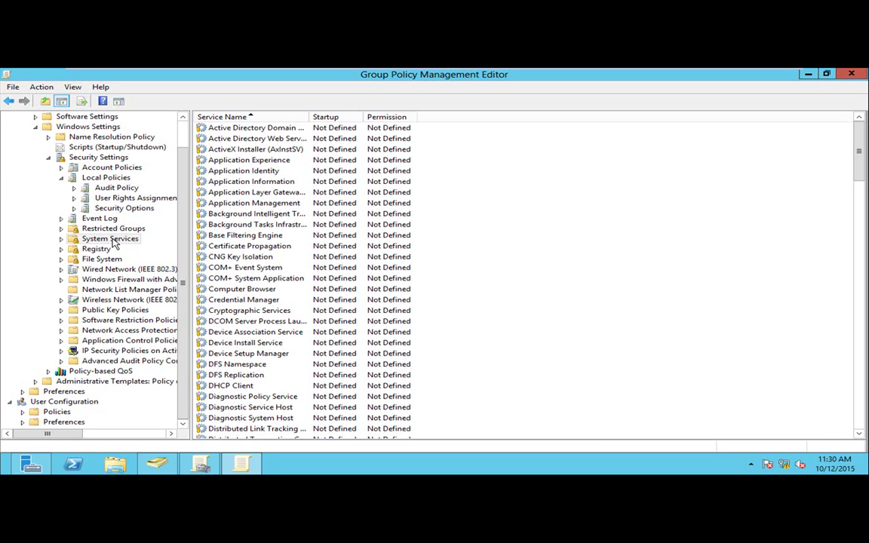
click(241, 387)
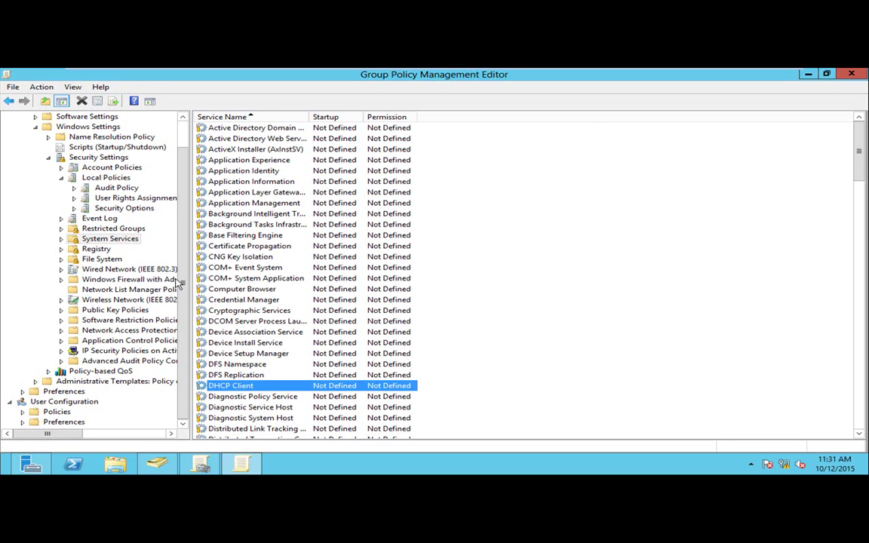
click(95, 251)
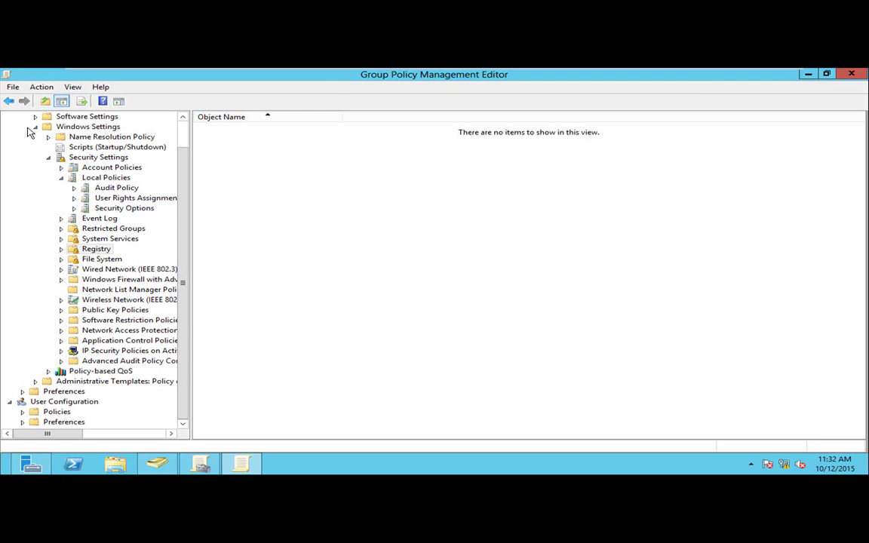
click(60, 178)
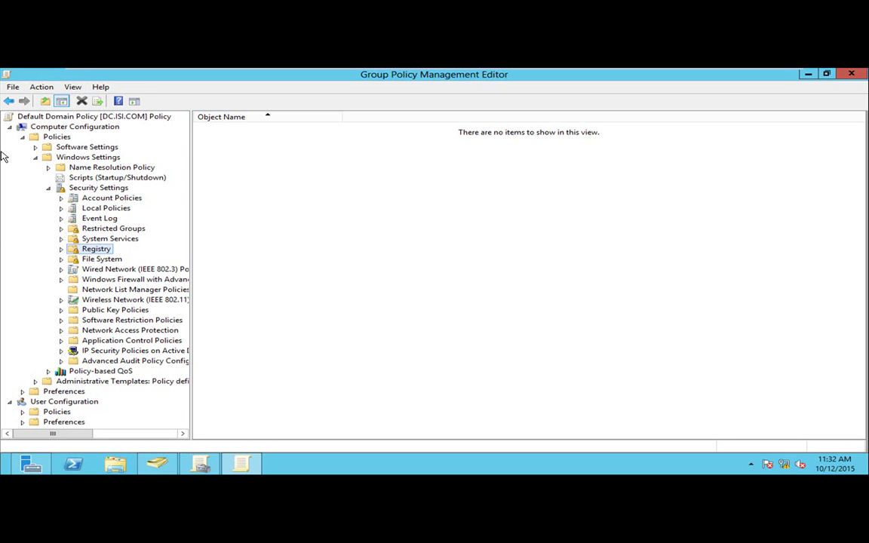
Examine the Control Panel, Network and Printers policies in the Computer Configuration Administrative Templates, collapsing the opened branches when finished.
scroll(25, 240, right, 1)
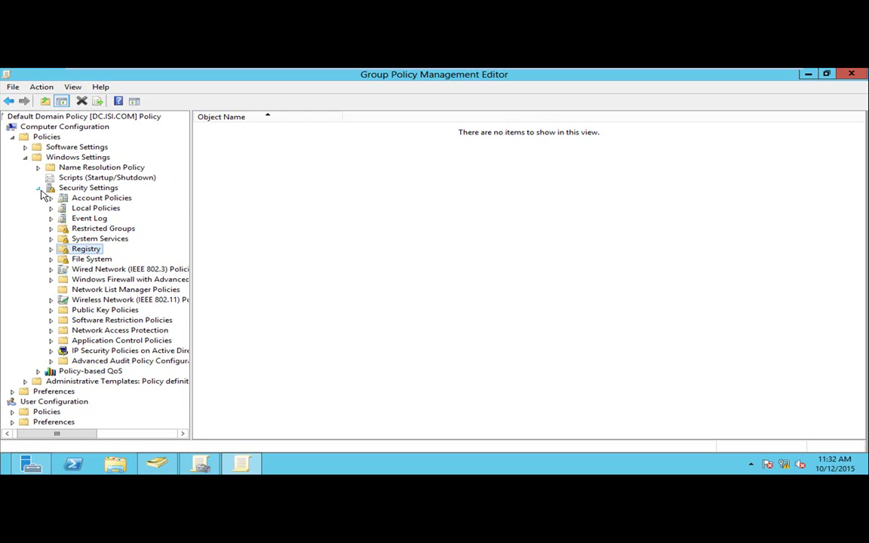
click(38, 188)
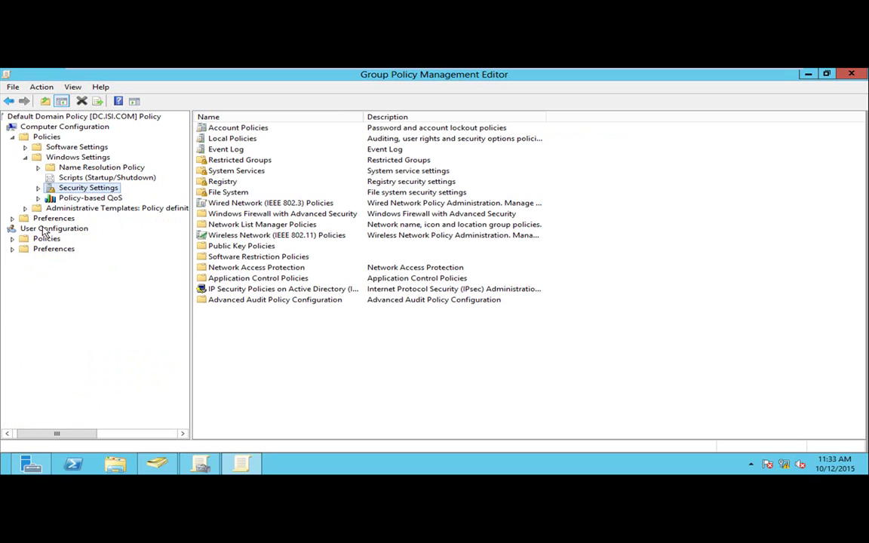
click(26, 208)
click(97, 209)
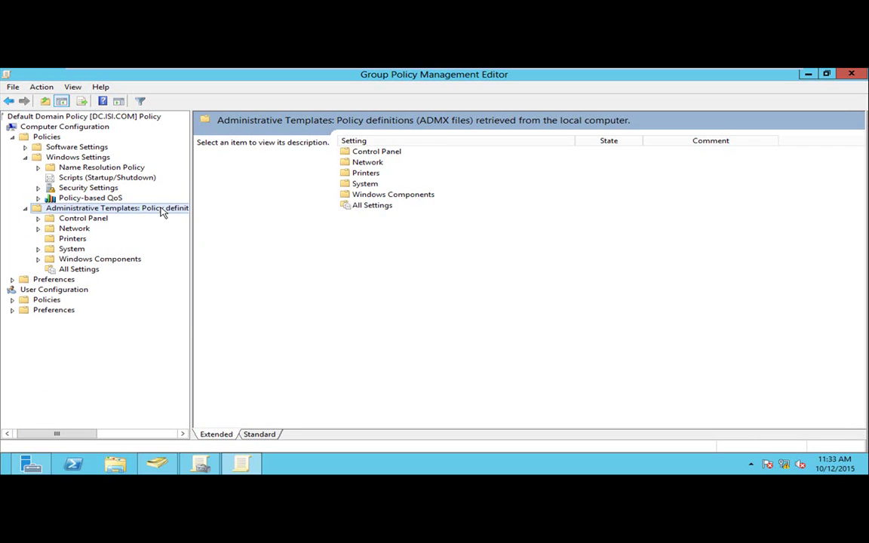
click(79, 219)
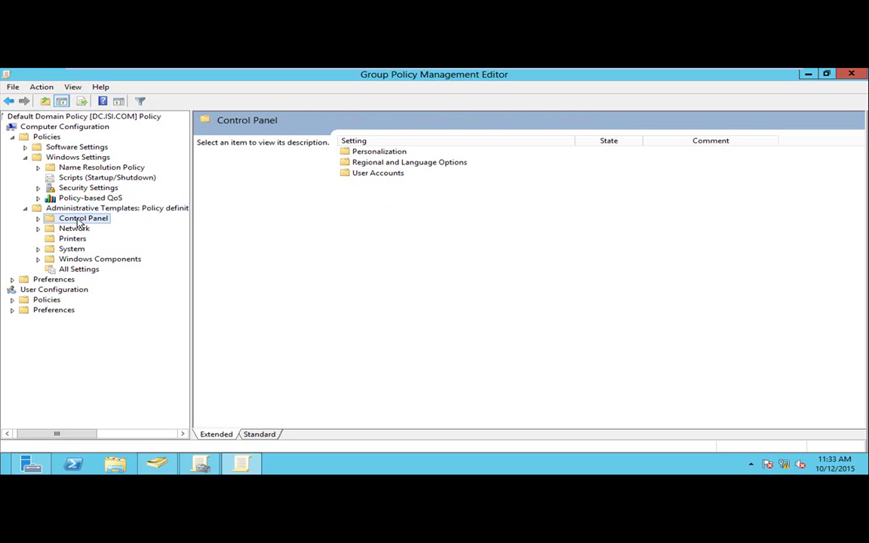
click(73, 228)
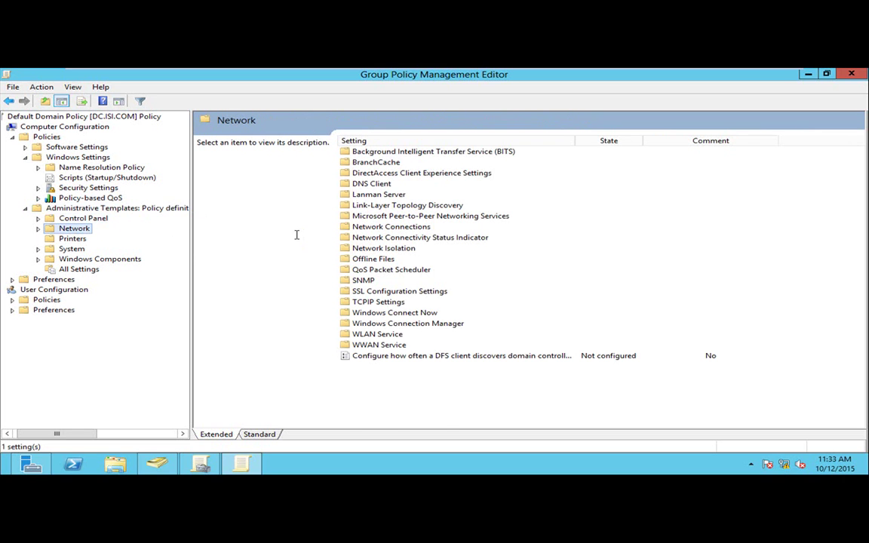
click(73, 238)
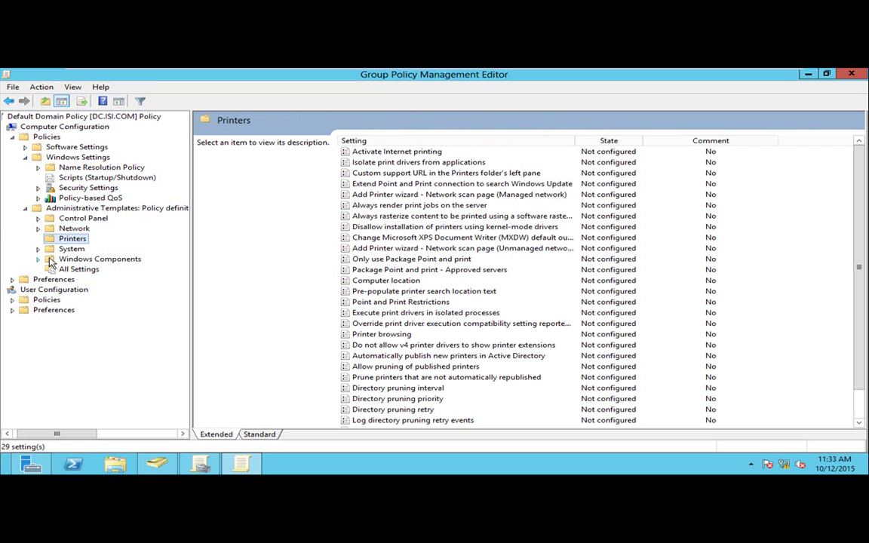
click(25, 208)
click(25, 157)
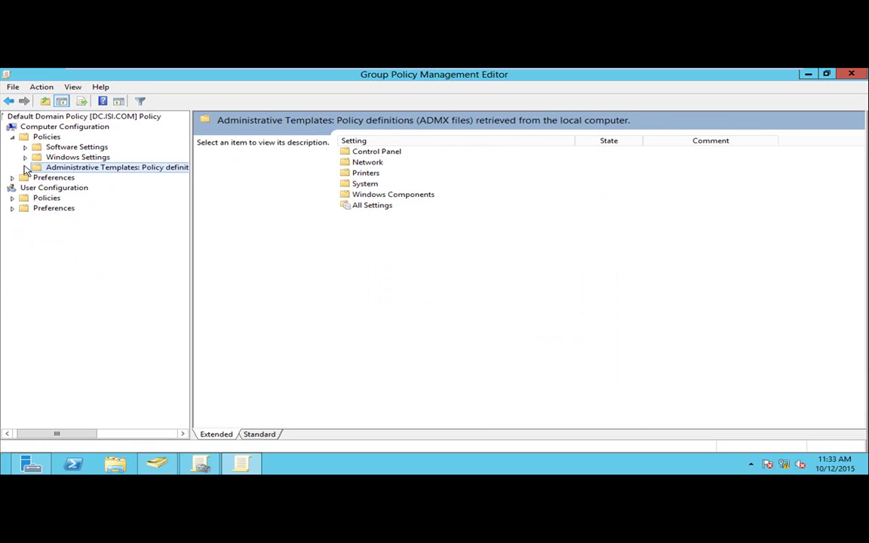
Look through the Software Settings and Windows Settings, including Security Settings, in the User Configuration policies.
click(23, 187)
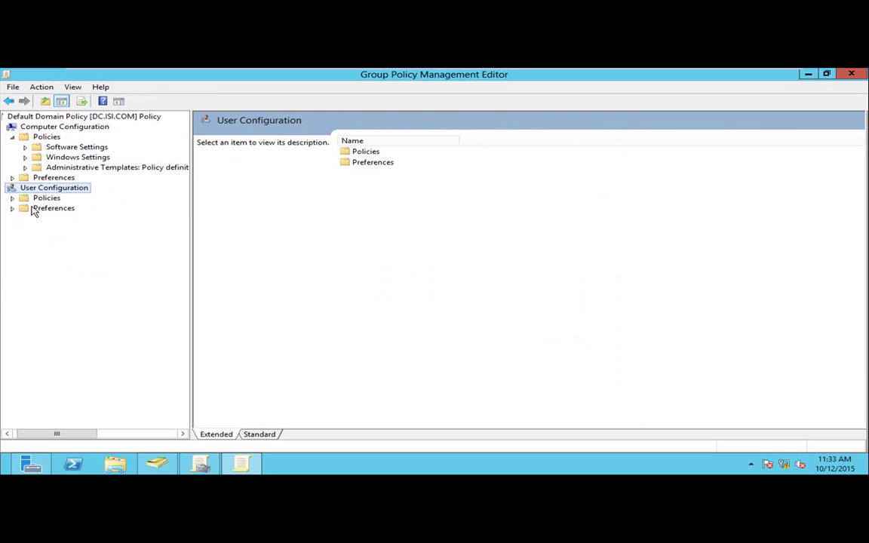
click(13, 198)
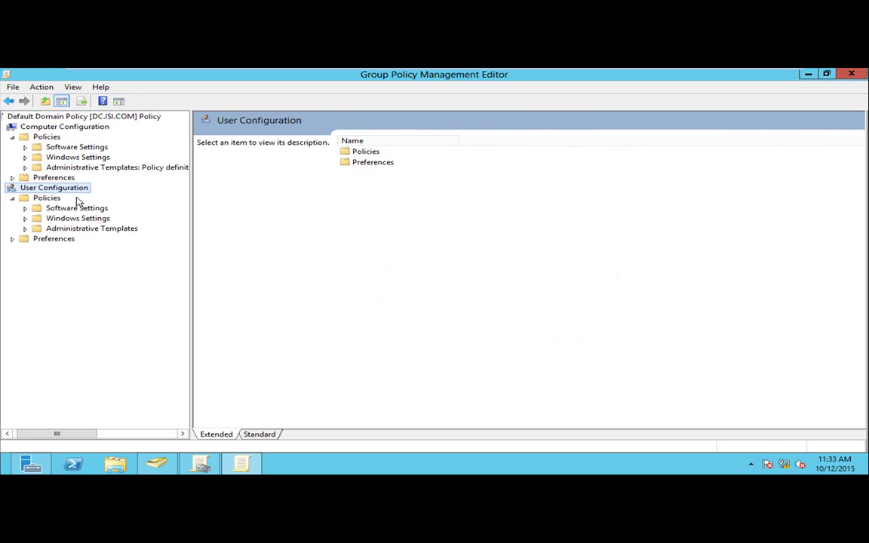
click(25, 209)
click(24, 228)
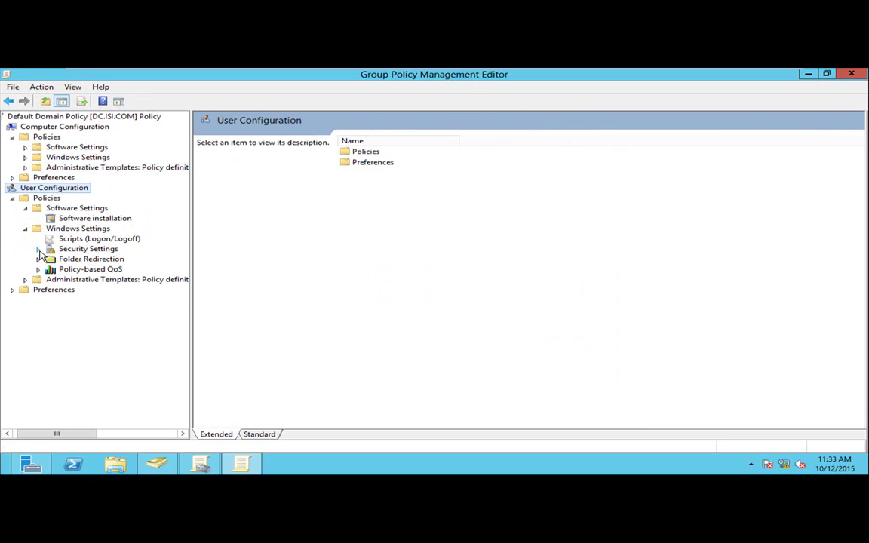
click(39, 249)
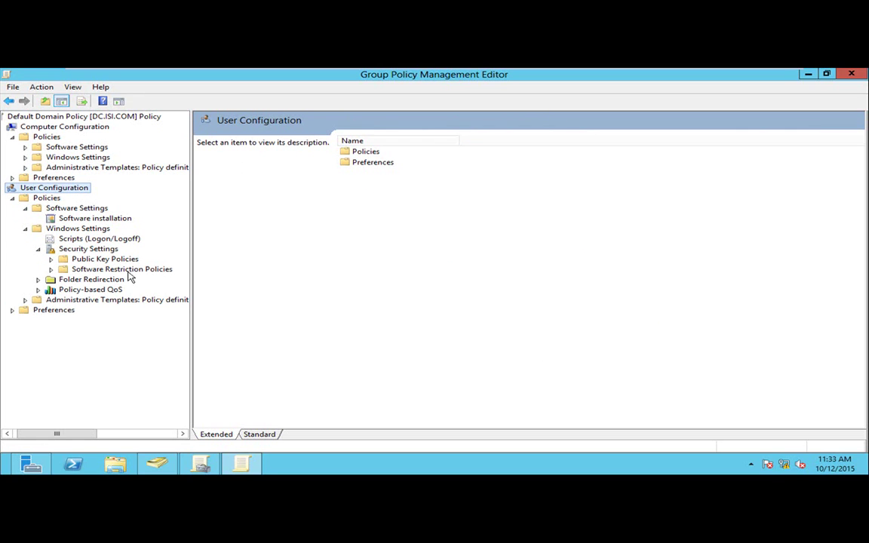
click(38, 249)
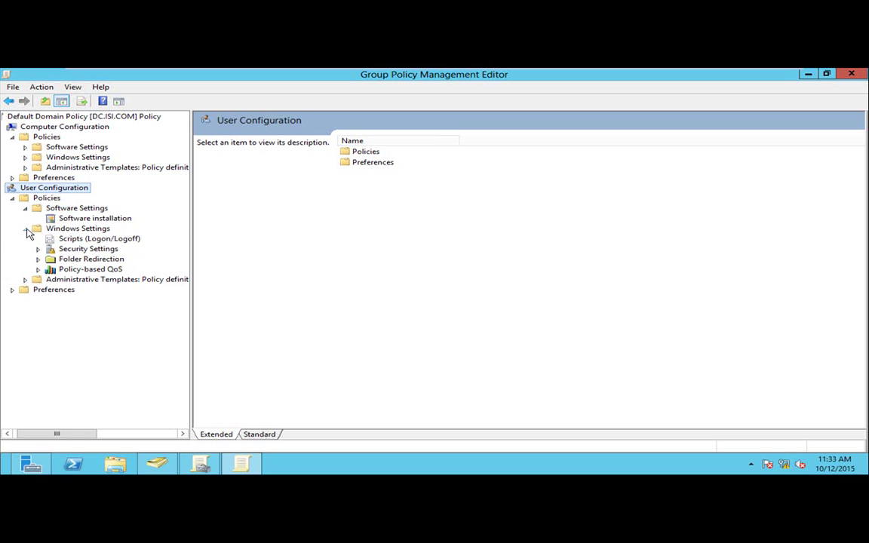
click(25, 228)
Display the Control Panel policies in the User Configuration Administrative Templates of the Default Domain Policy.
click(102, 240)
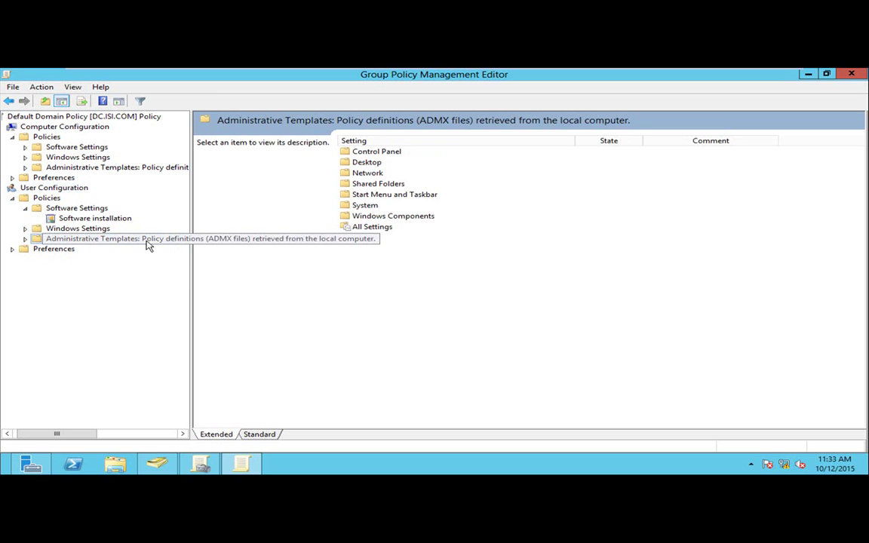
click(25, 239)
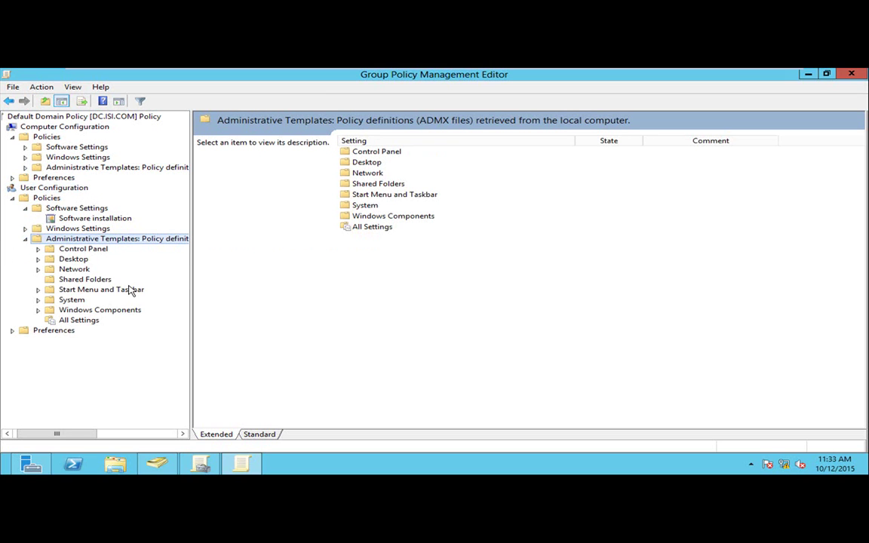
click(83, 249)
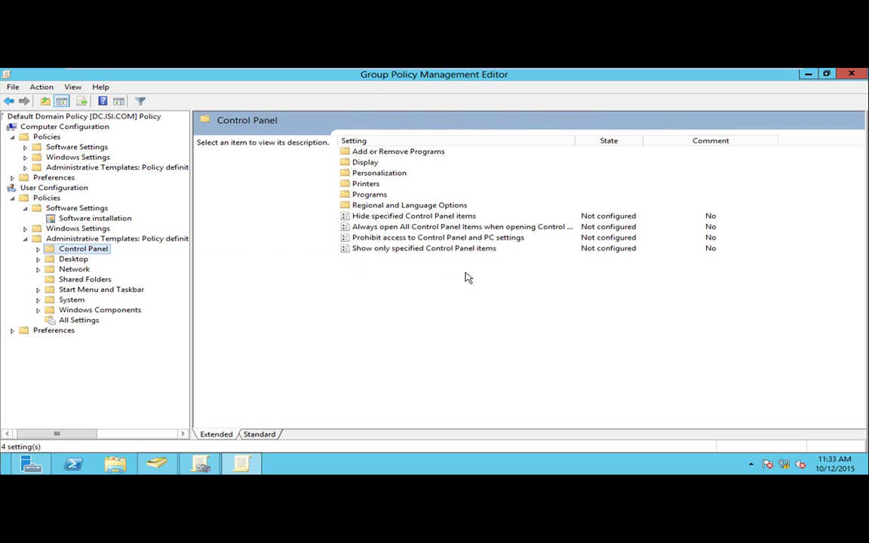
Try setting the "Prohibit access to Control Panel and PC settings" policy to Enabled in the Default Domain Policy.
click(379, 238)
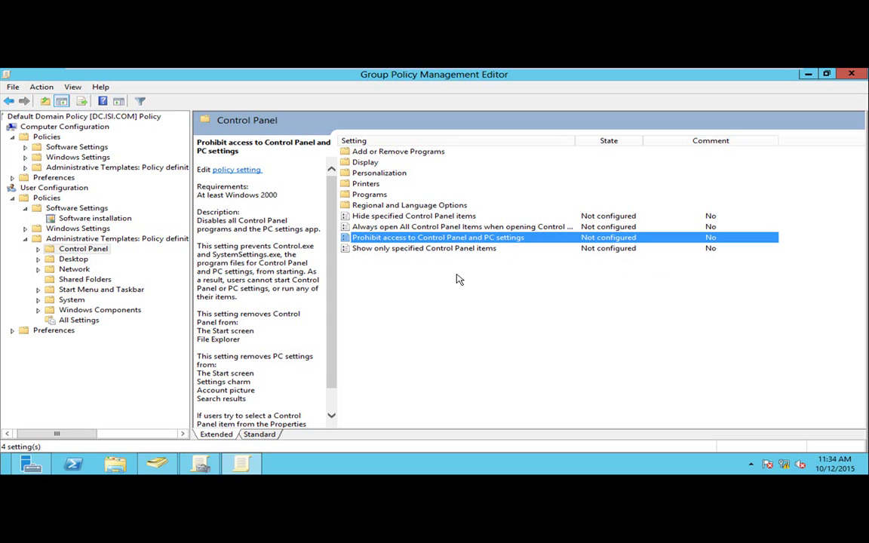
double_click(389, 237)
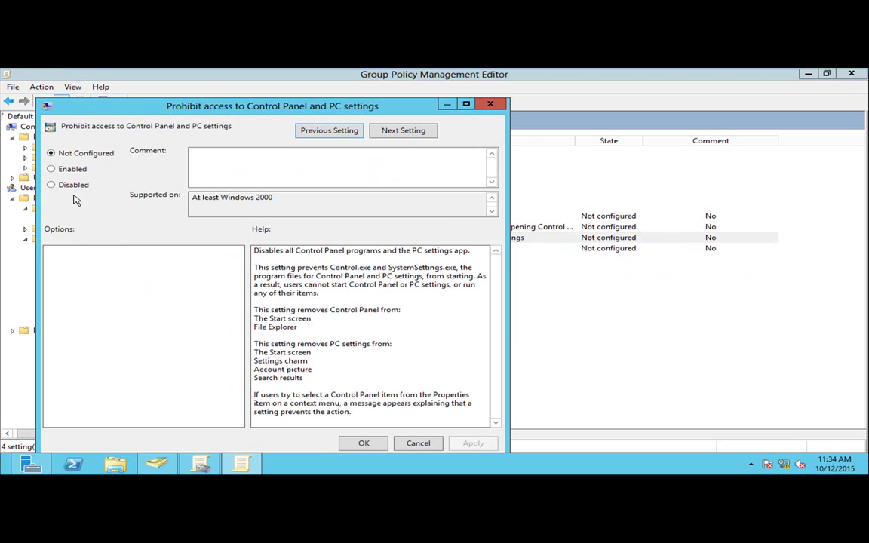
click(55, 169)
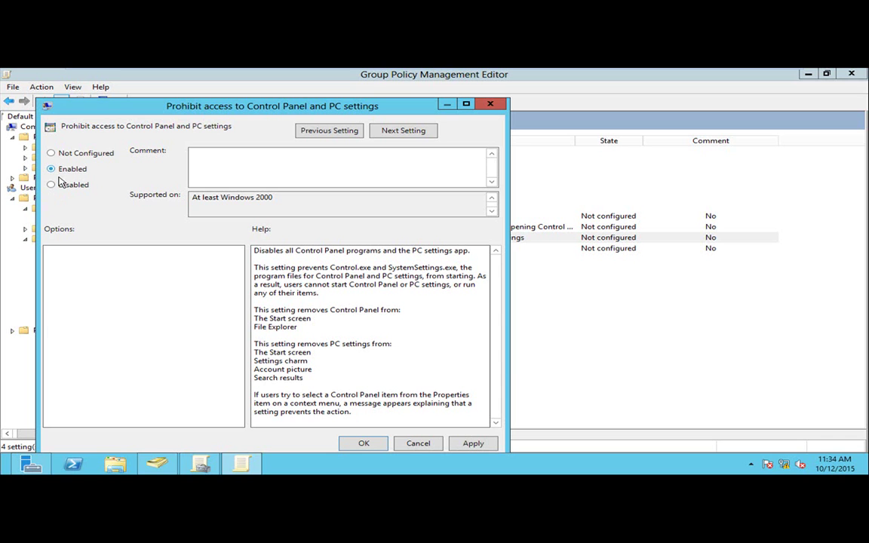
click(491, 104)
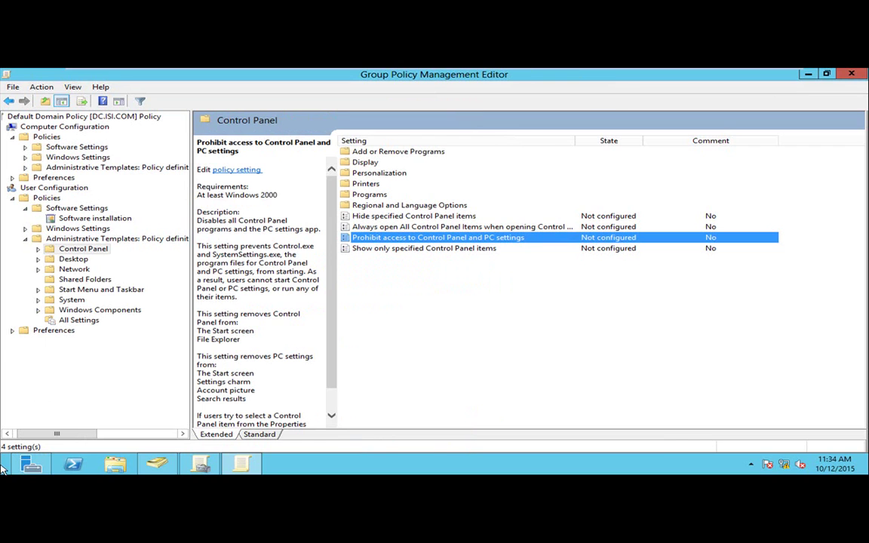
Close the Default Domain Policy editor and switch to Group Policy Management.
right_click(238, 465)
click(226, 434)
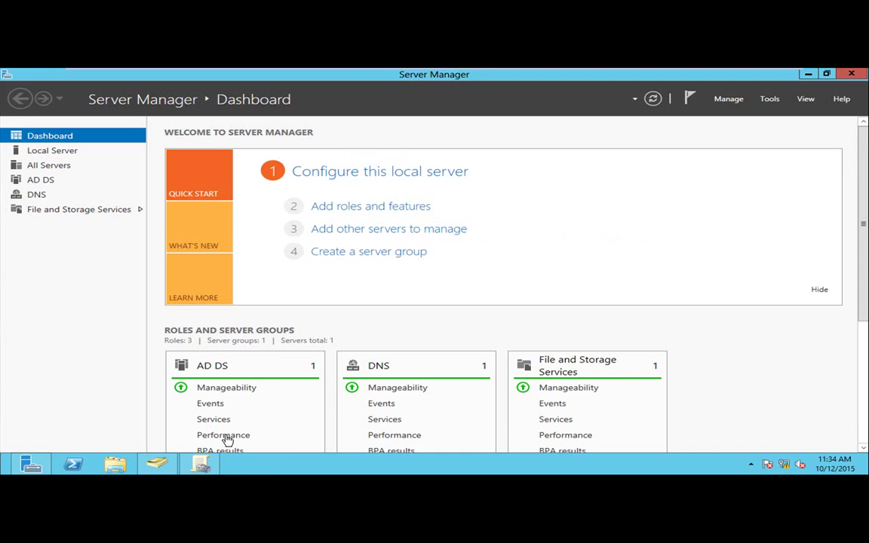
click(200, 464)
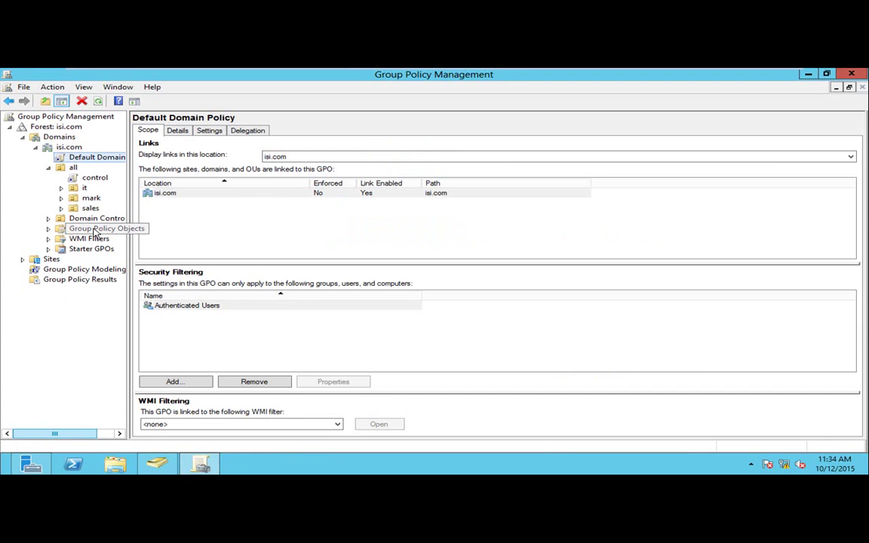
Open the "control" GPO linked to the "all" organizational unit for editing.
click(59, 167)
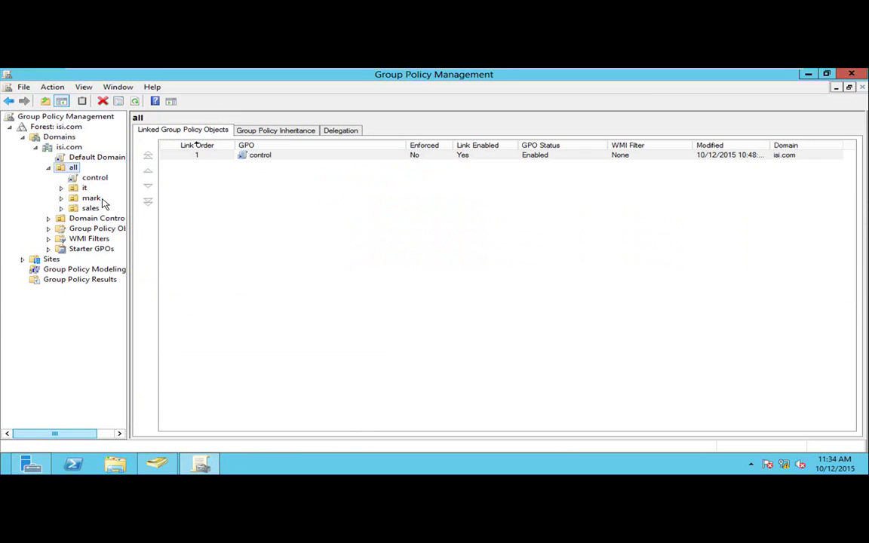
click(90, 178)
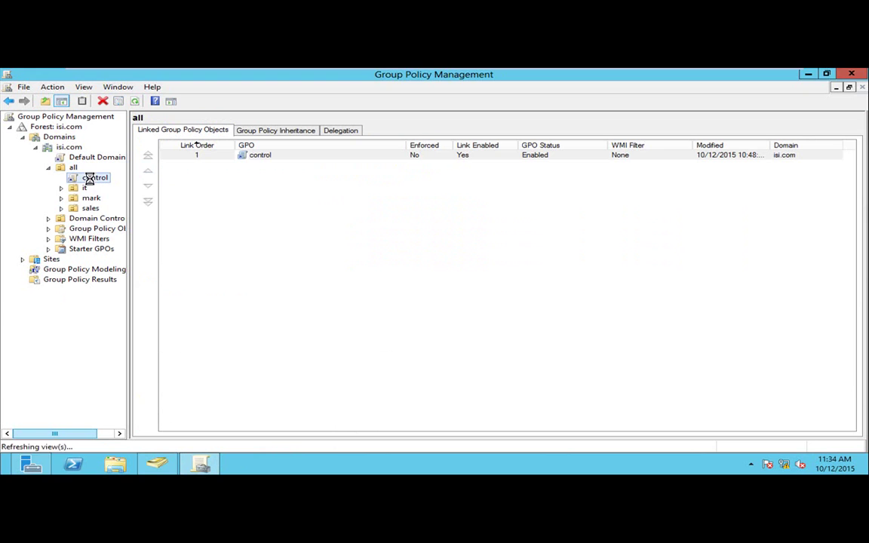
click(526, 293)
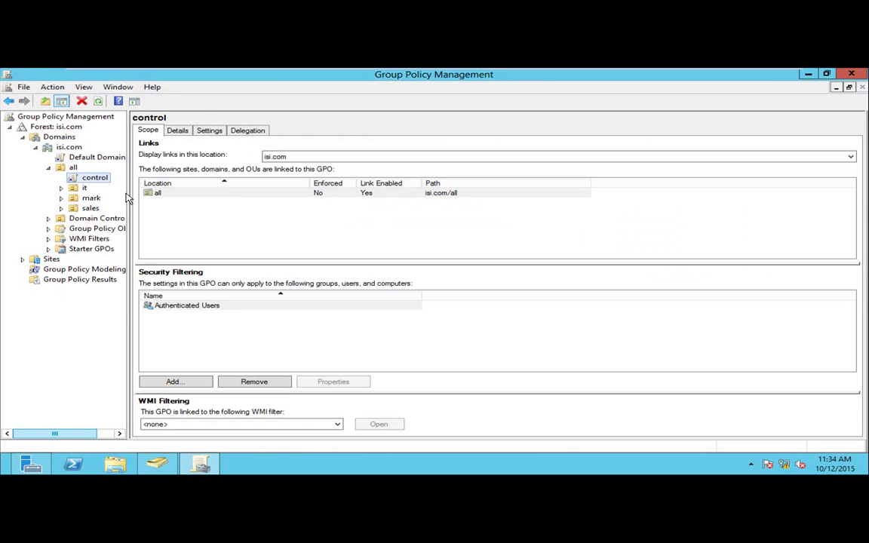
right_click(92, 180)
click(102, 186)
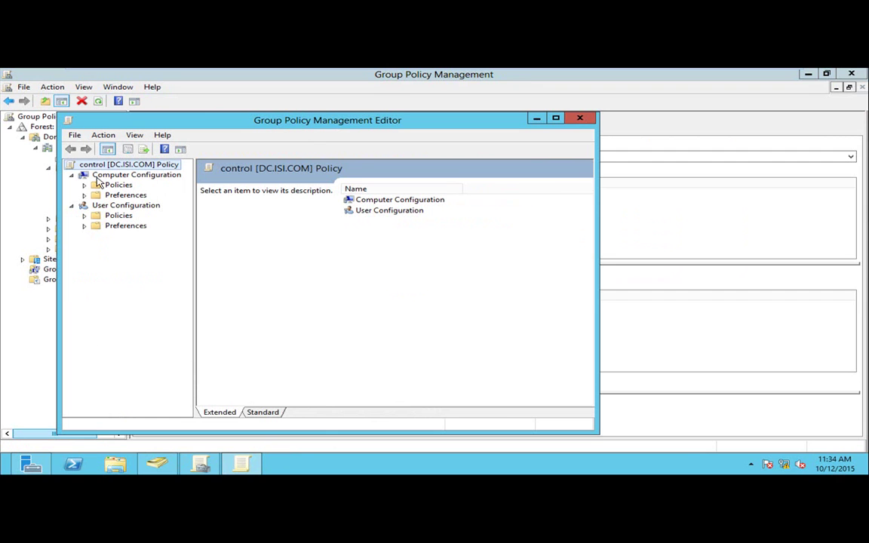
Maximize the editor and display the Control Panel policies in the User Configuration Administrative Templates of the control GPO.
click(84, 215)
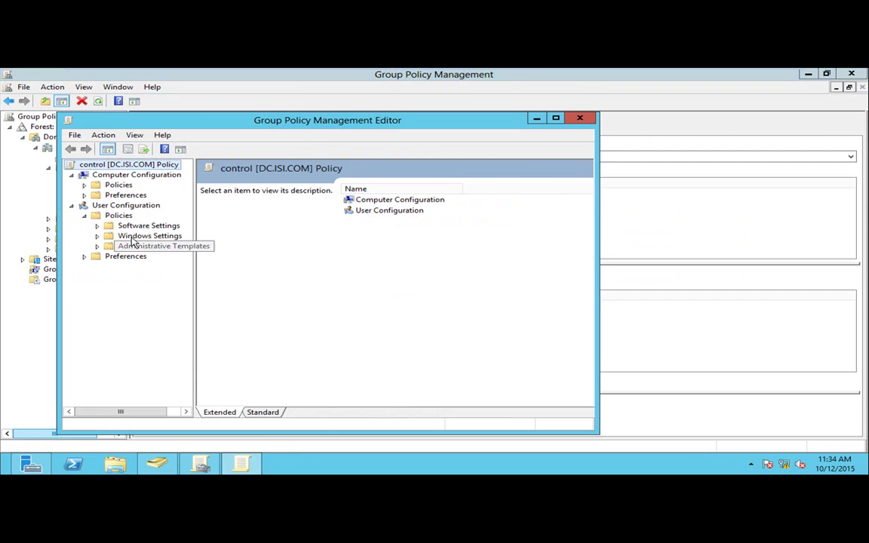
drag(175, 117, 240, 117)
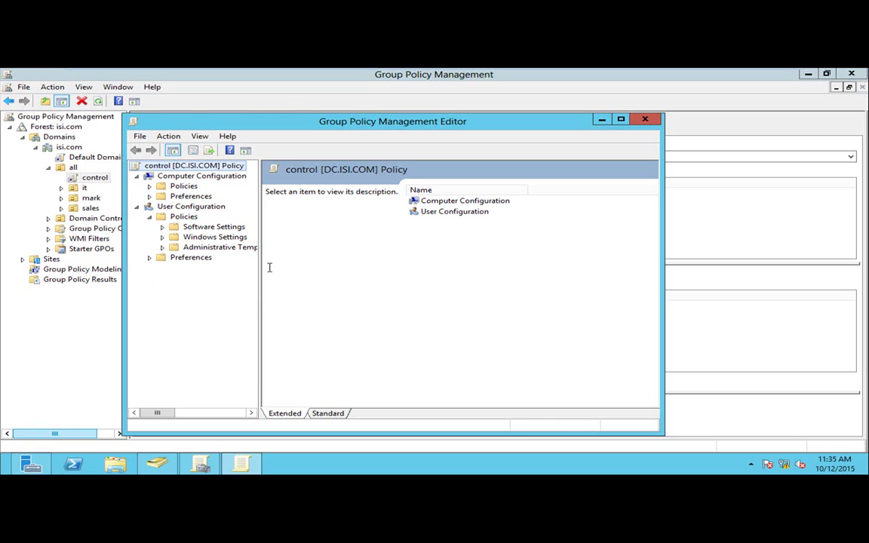
double_click(287, 124)
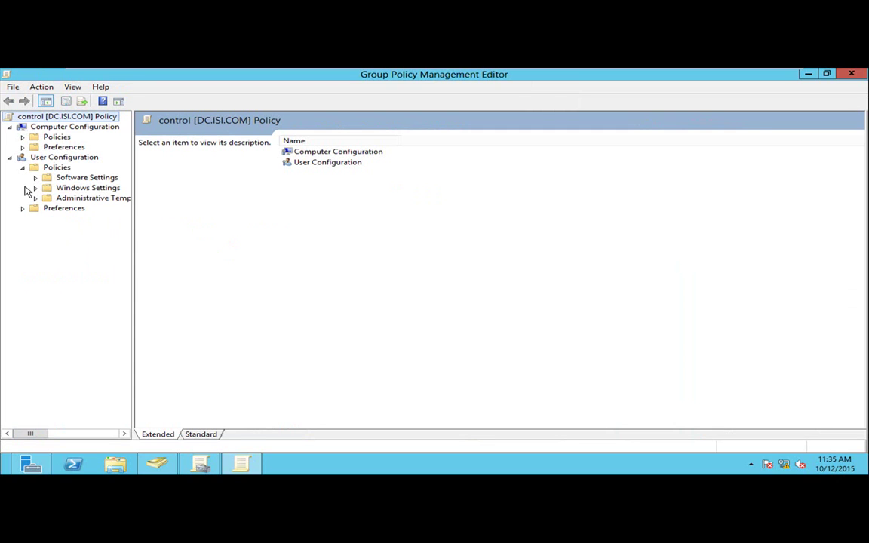
click(57, 157)
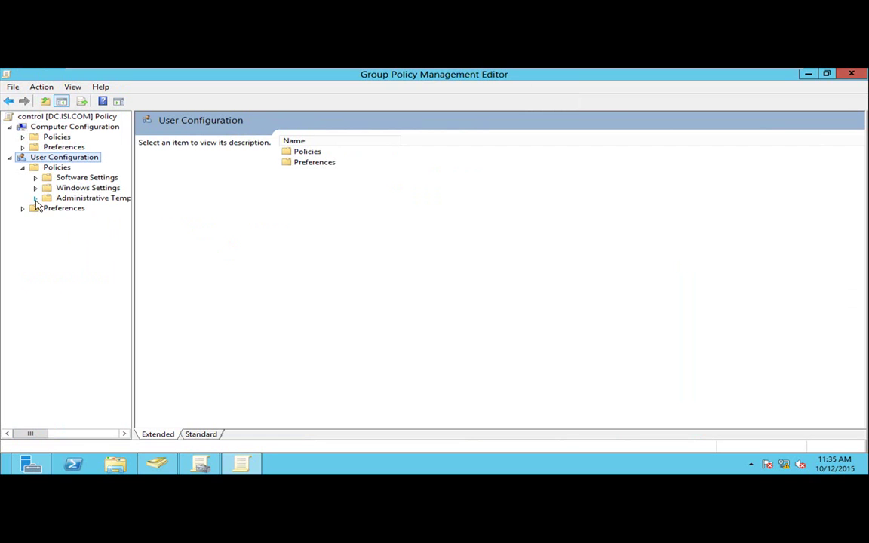
click(35, 198)
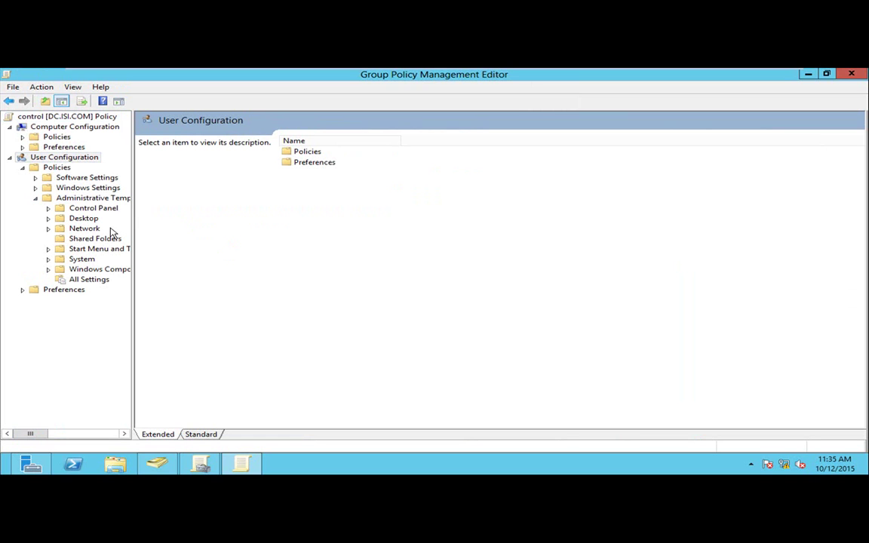
click(76, 207)
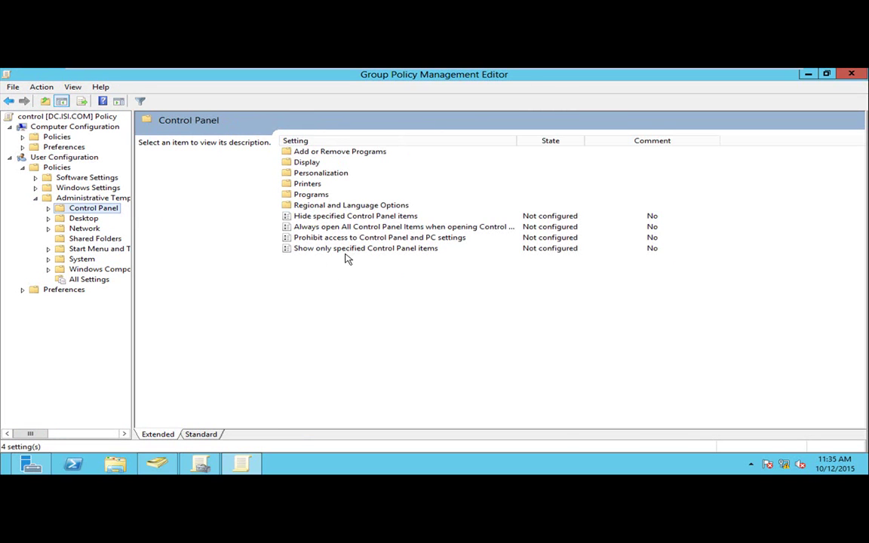
Review the Control Panel policies for prohibiting access, showing only specified items and hiding specified items.
click(328, 240)
double_click(448, 238)
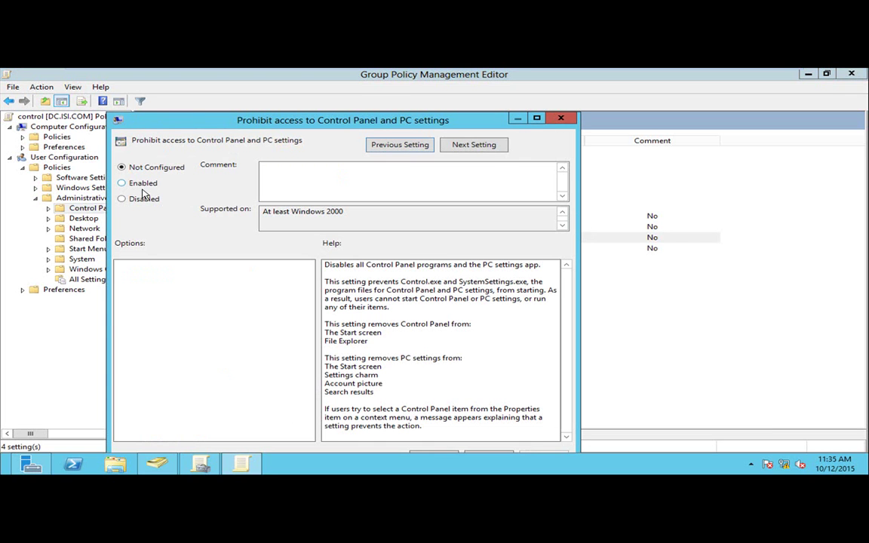
click(561, 118)
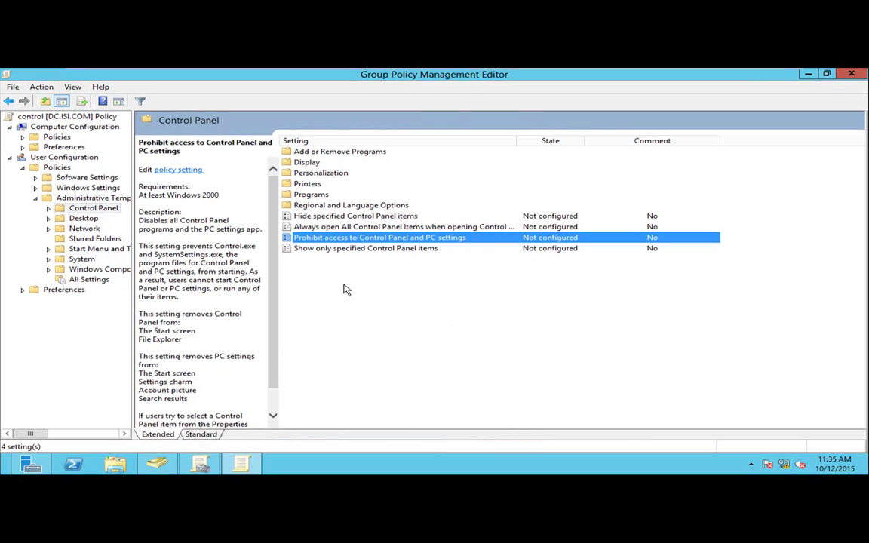
click(329, 250)
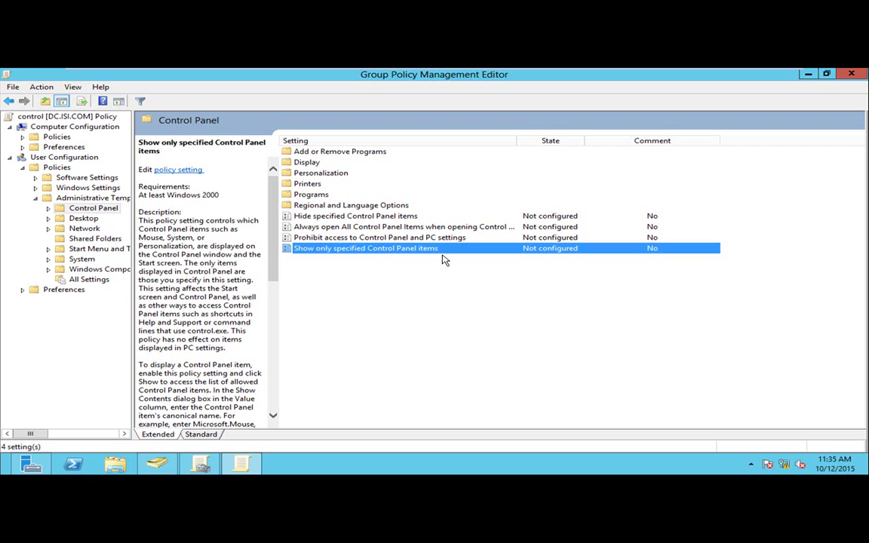
click(332, 217)
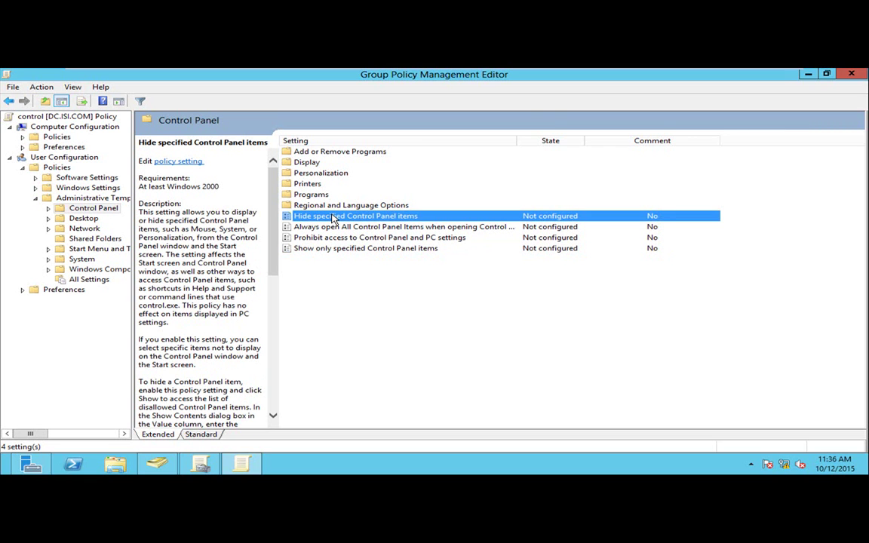
Review the Add or Remove Programs policies for hiding program sources, hiding the Add New Programs page and removing Add or Remove Programs.
click(399, 294)
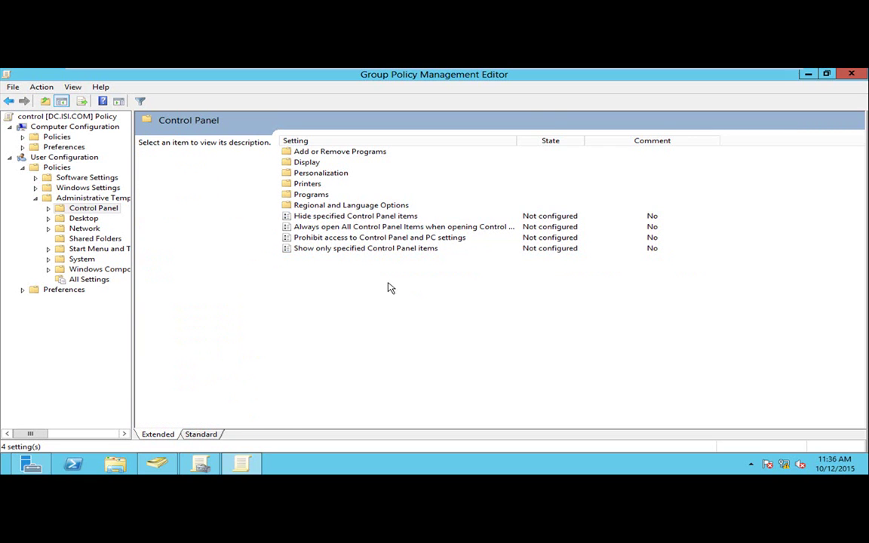
click(317, 153)
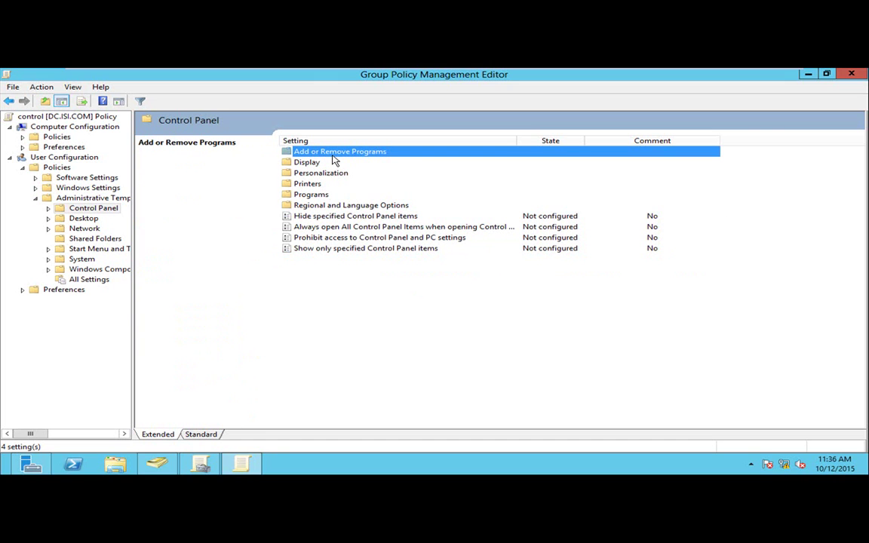
double_click(332, 154)
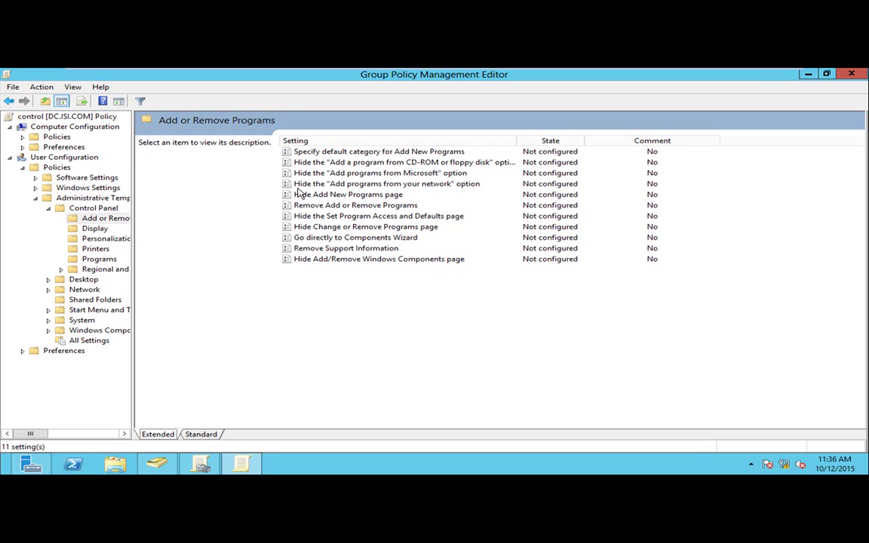
click(336, 173)
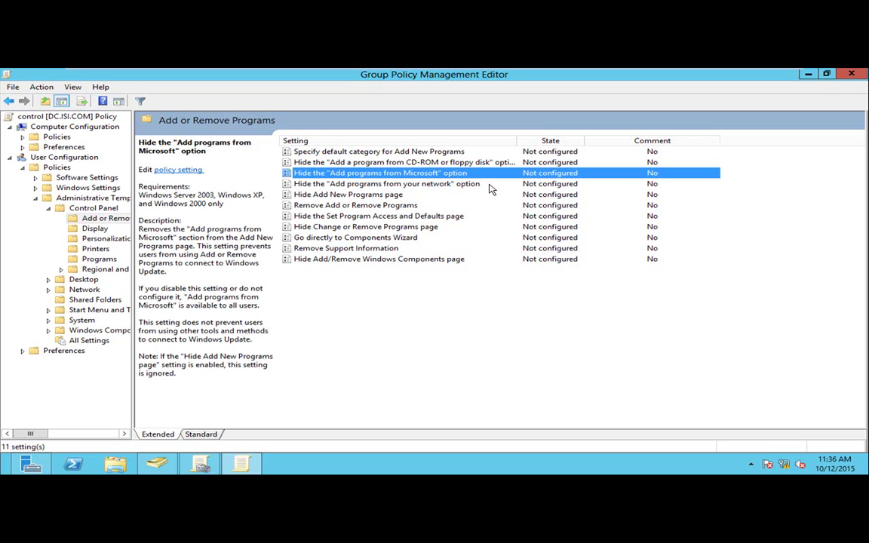
click(341, 184)
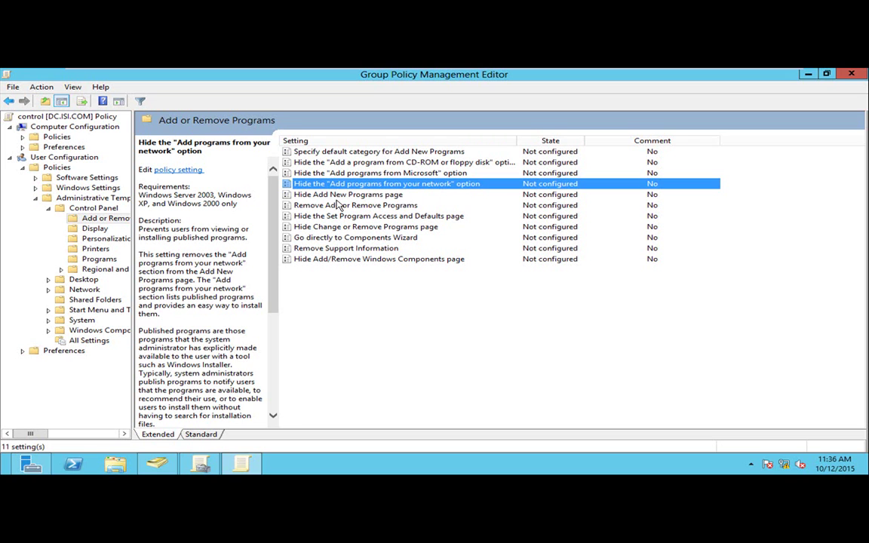
click(306, 194)
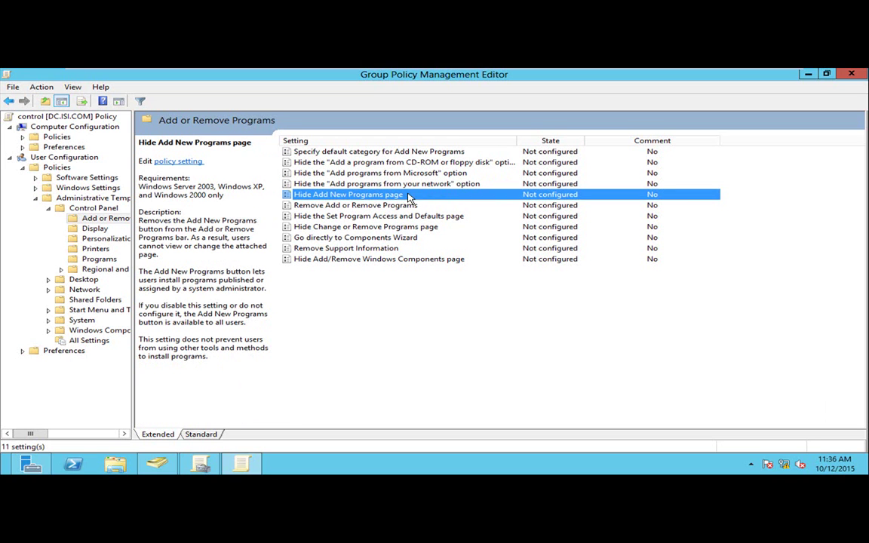
key(Up)
key(Up)
key(Down)
key(Down)
key(Down)
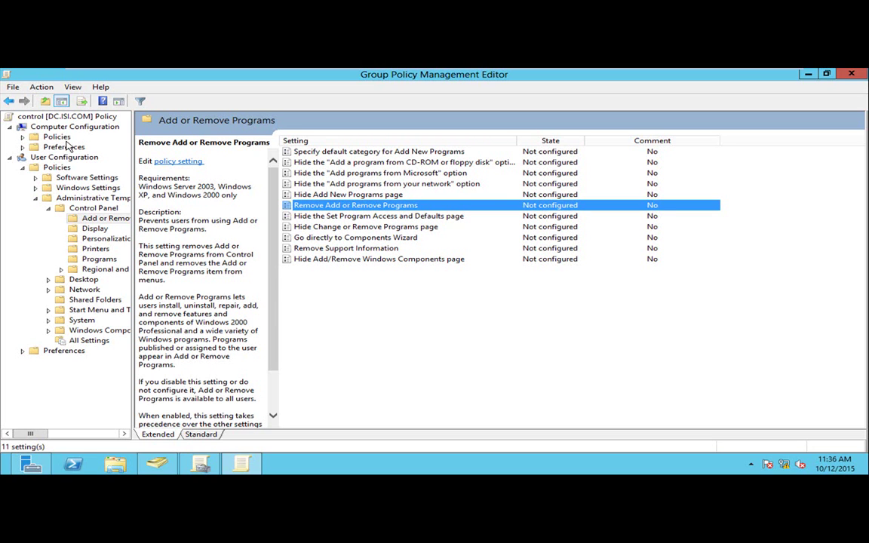
click(9, 104)
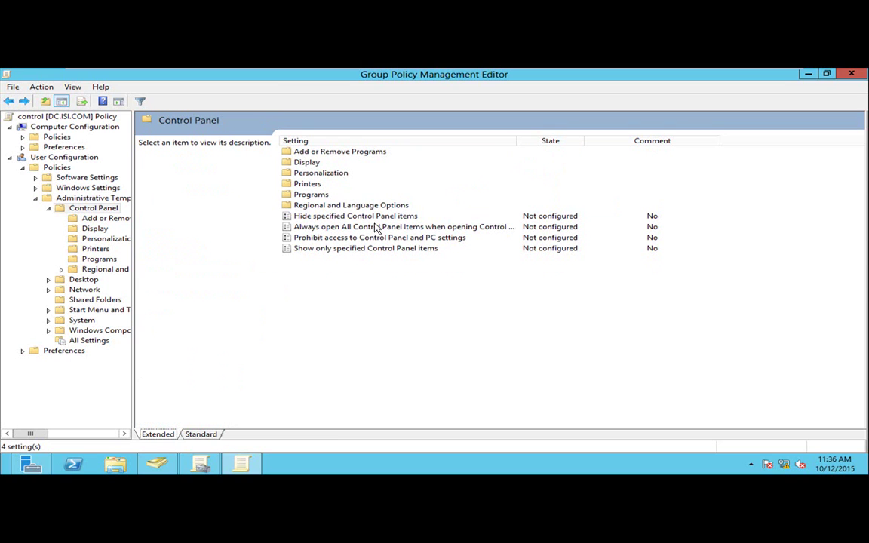
Look through the Display, Personalization, Printers and Programs policy folders, and view the Regional and Language Options policies.
click(308, 163)
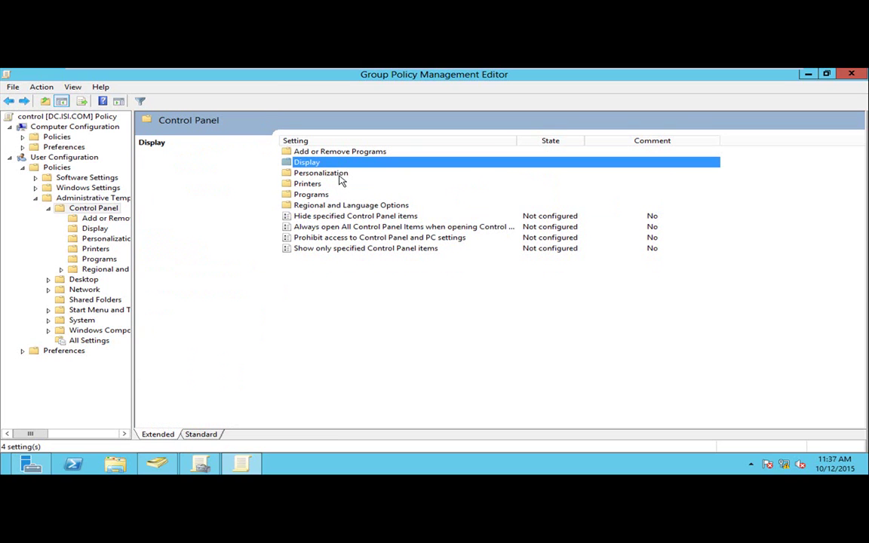
click(341, 175)
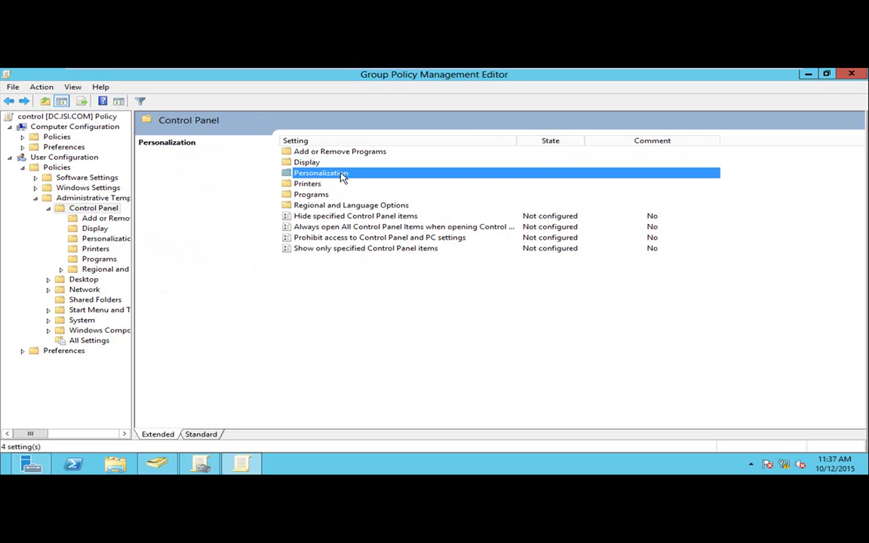
click(332, 184)
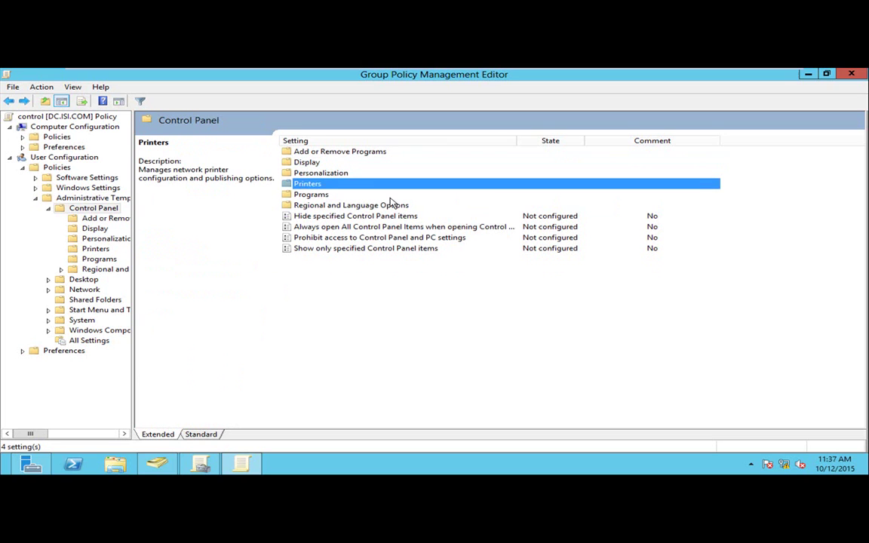
click(326, 195)
click(338, 207)
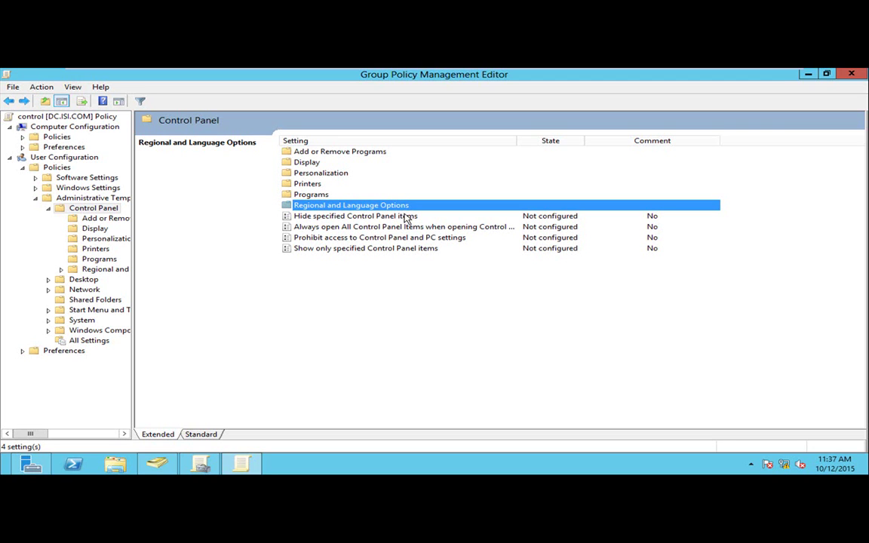
double_click(366, 205)
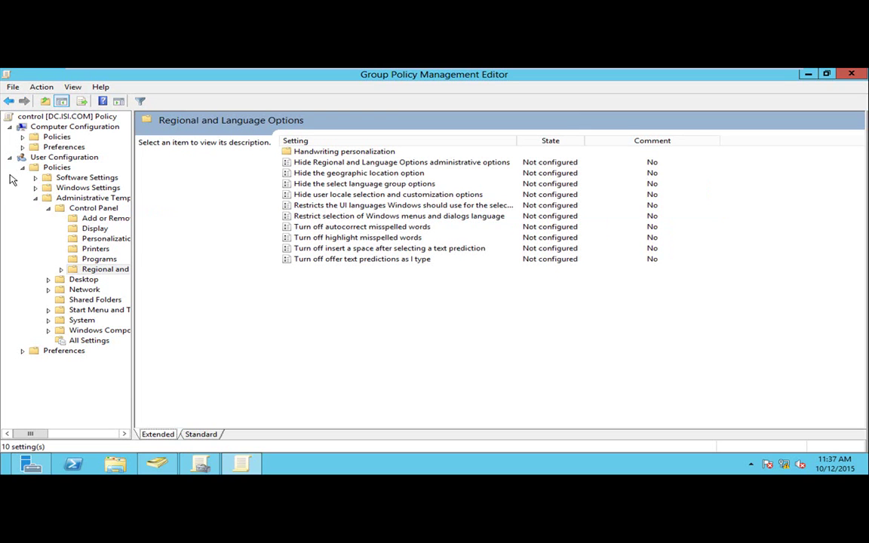
click(9, 101)
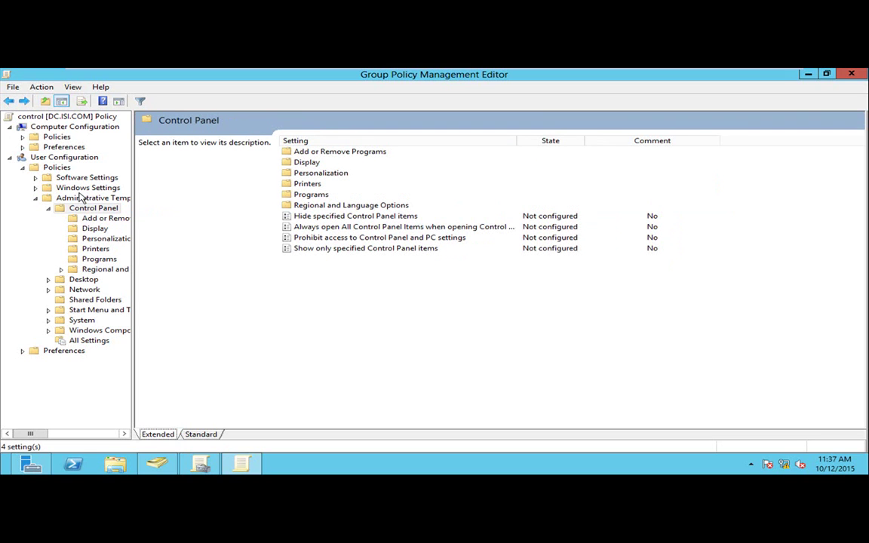
Open the "Show only specified Control Panel items" policy and set it to Enabled.
click(351, 250)
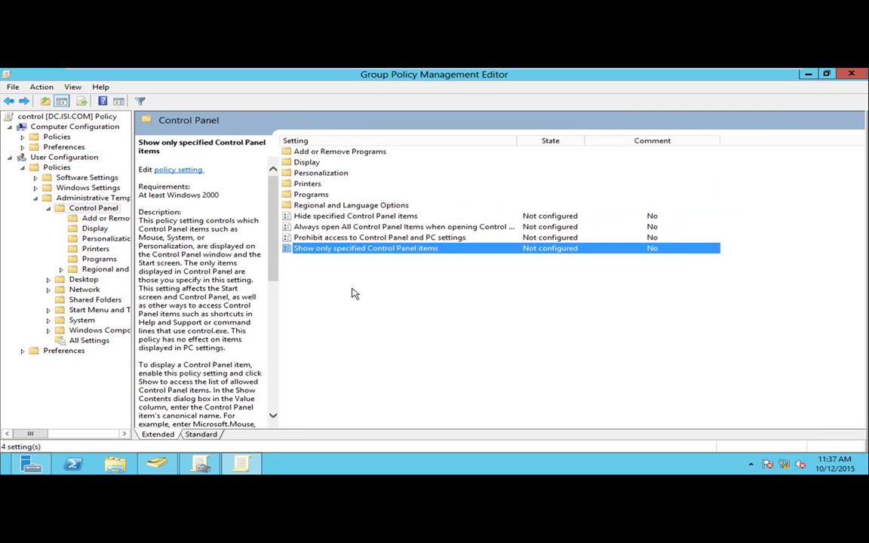
click(313, 237)
click(340, 251)
double_click(340, 250)
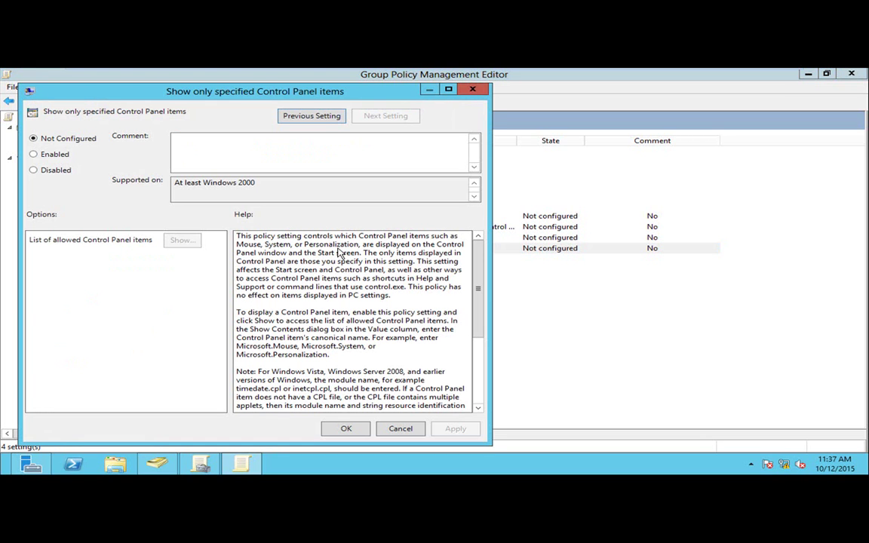
click(45, 154)
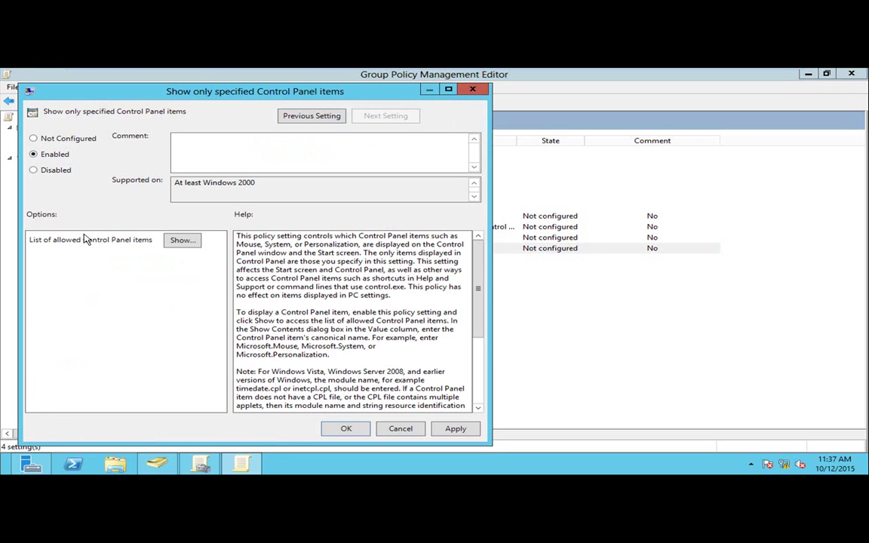
Add mouse and keyboard to the list of allowed Control Panel items and save the policy.
click(184, 242)
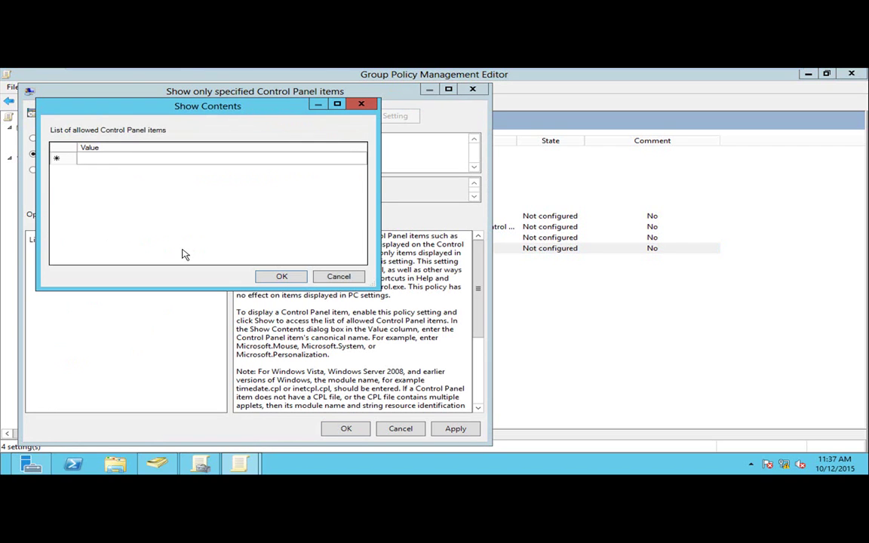
click(96, 160)
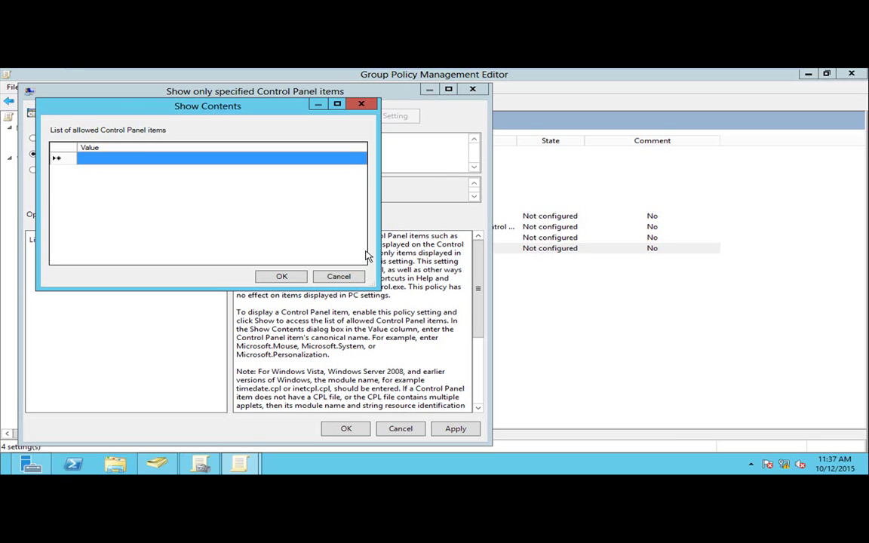
text(mouse)
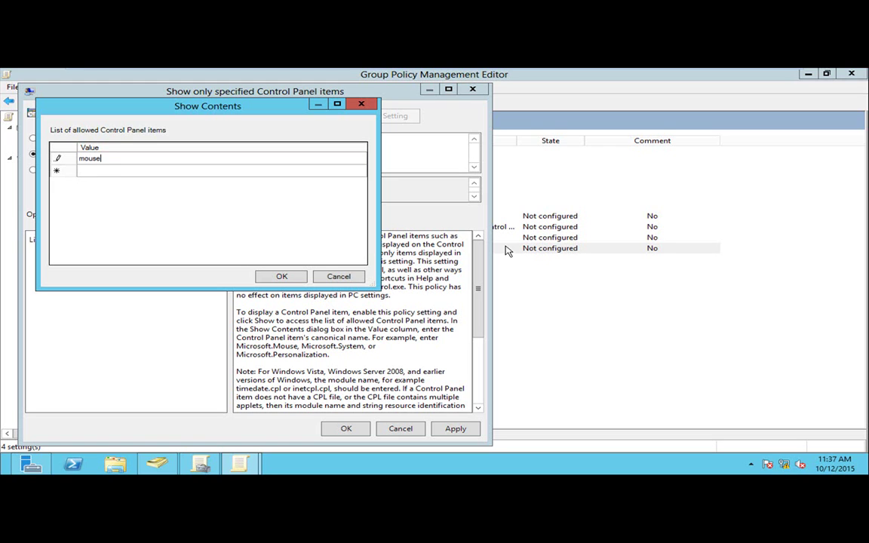
click(106, 175)
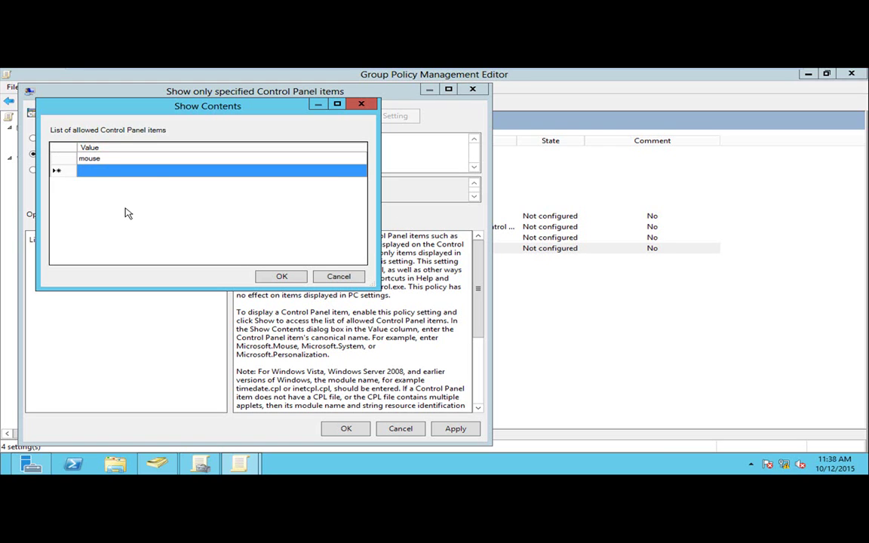
text(ke)
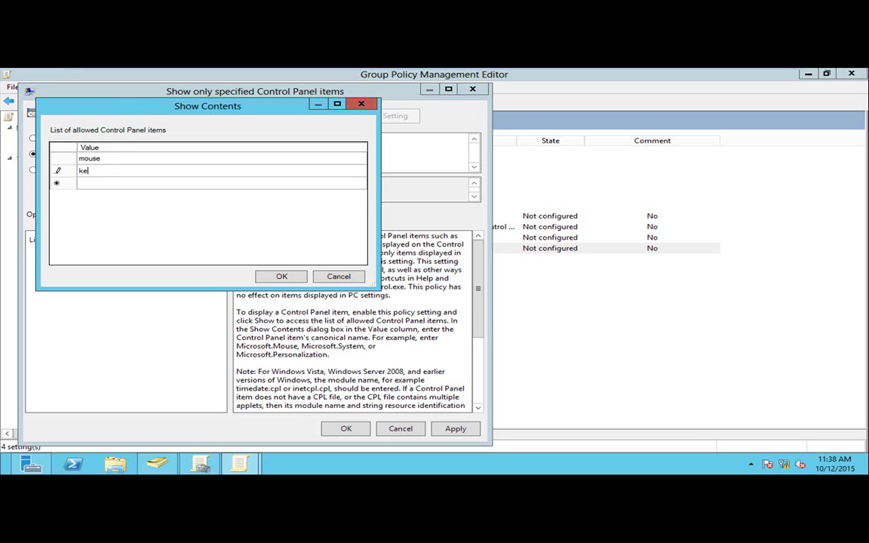
text(yboard)
click(283, 278)
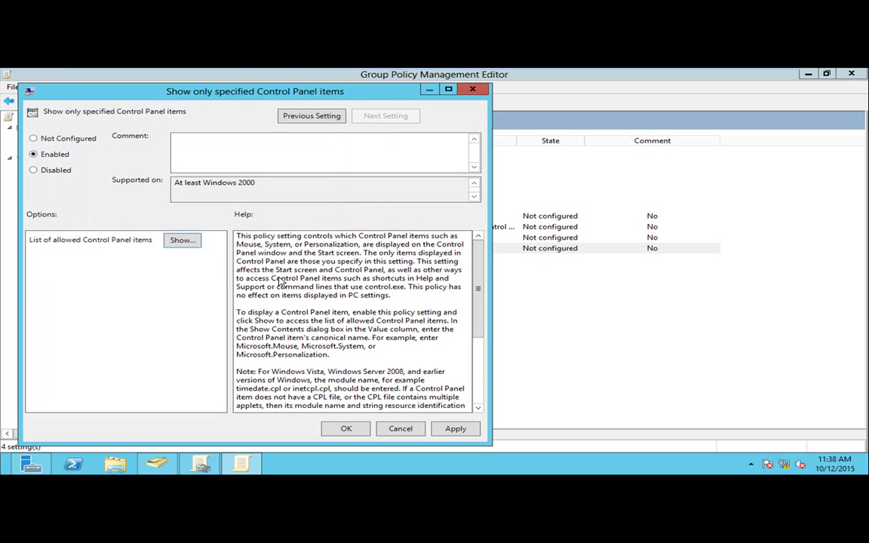
click(347, 429)
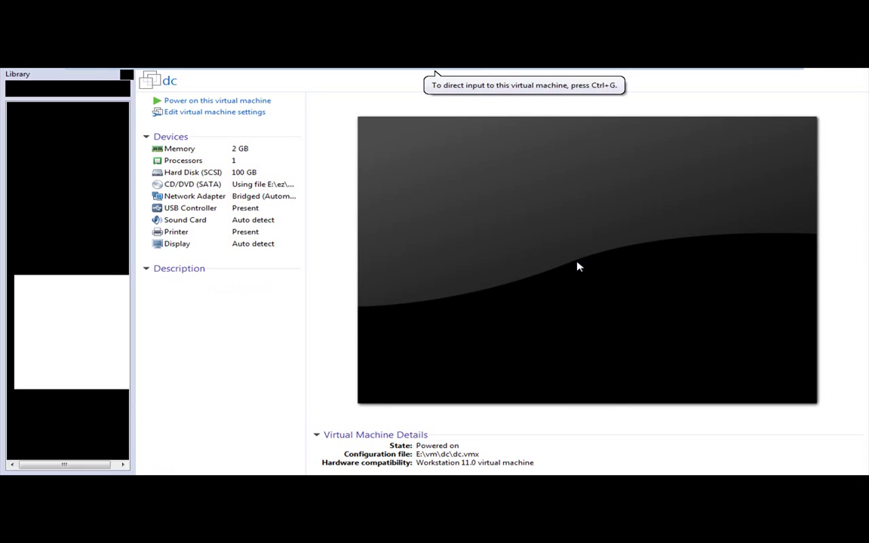
Power on the dc virtual machine and sign in to the domain administrator account with its password.
click(220, 101)
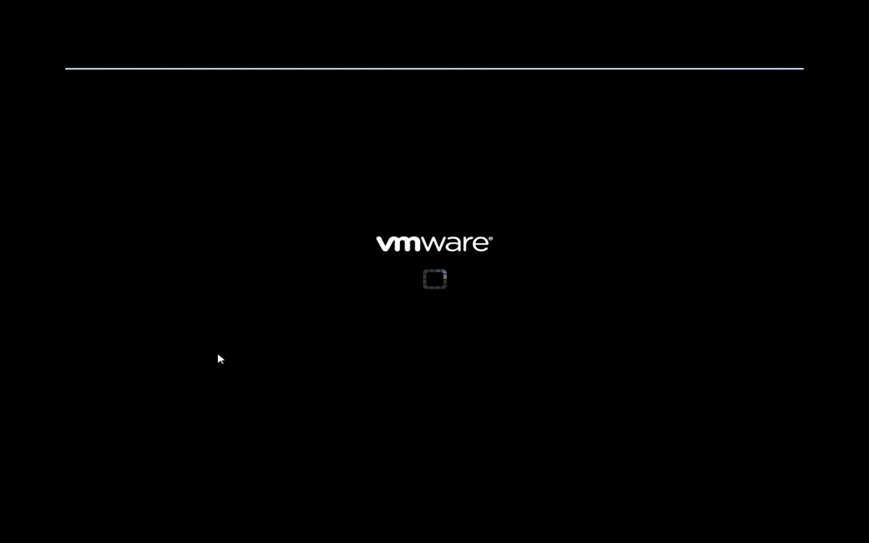
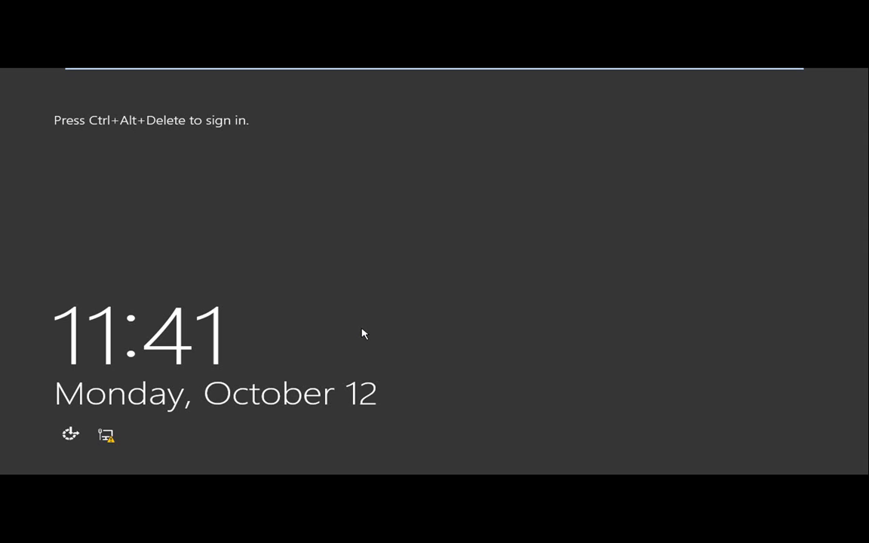
key(ctrl+alt+Delete)
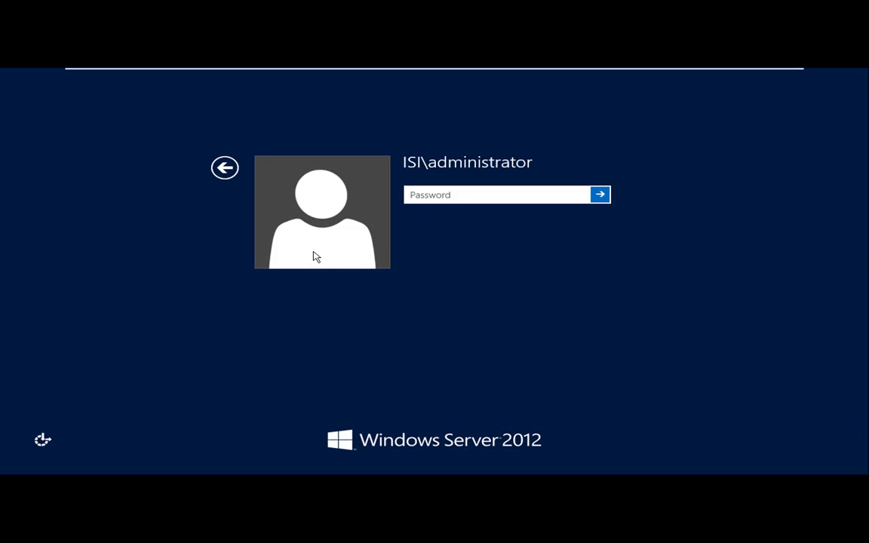
text(*******)
key(Return)
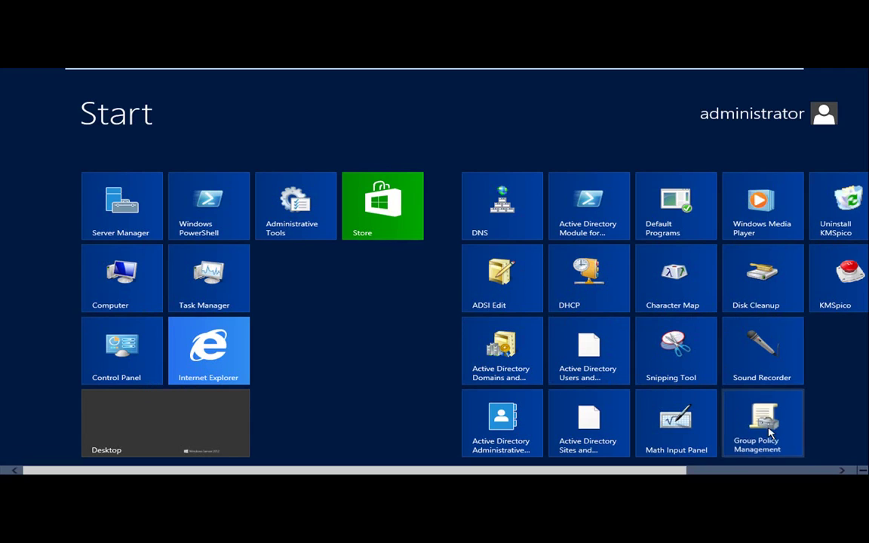
Open Group Policy Management and select the control GPO link under the "all" organizational unit, acknowledging the link notice.
key(super)
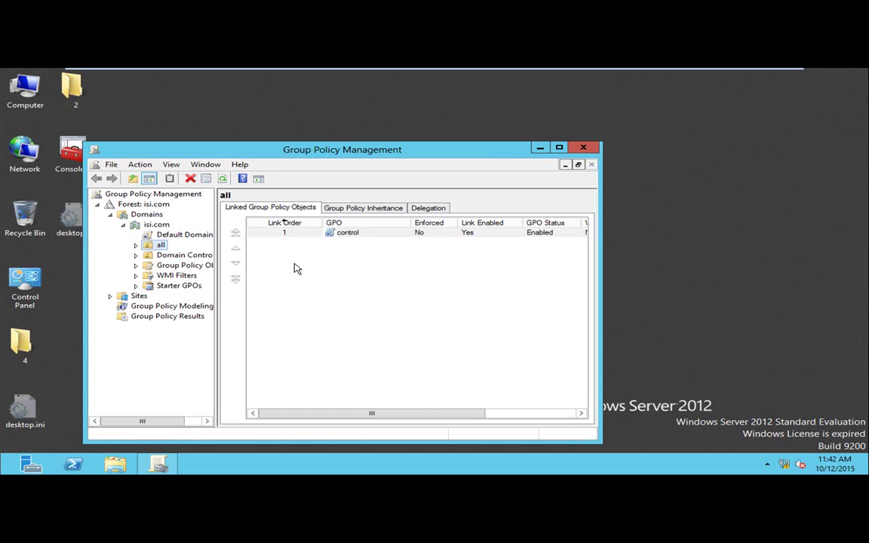
click(137, 246)
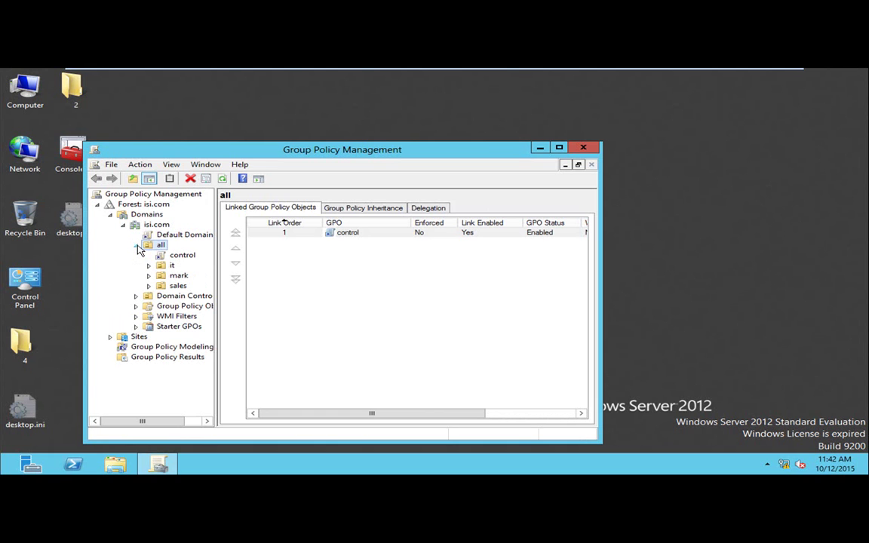
click(183, 256)
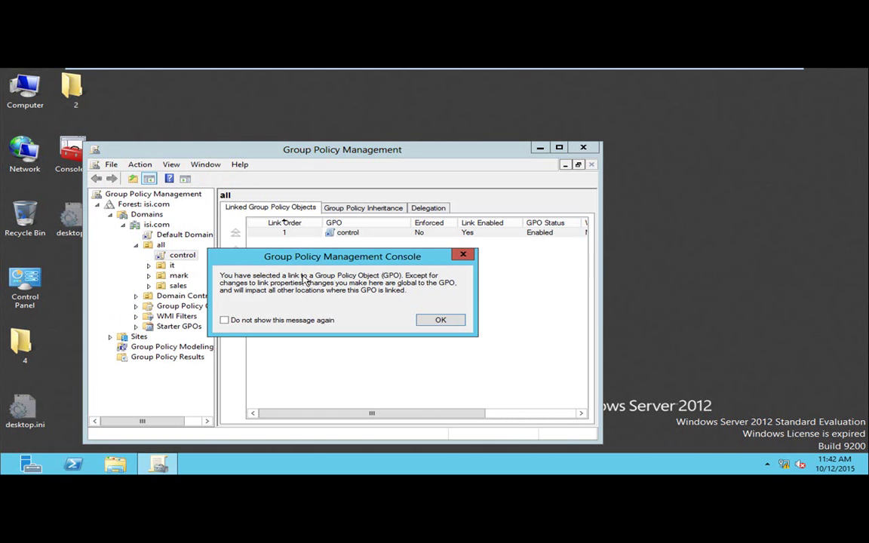
click(456, 321)
click(185, 257)
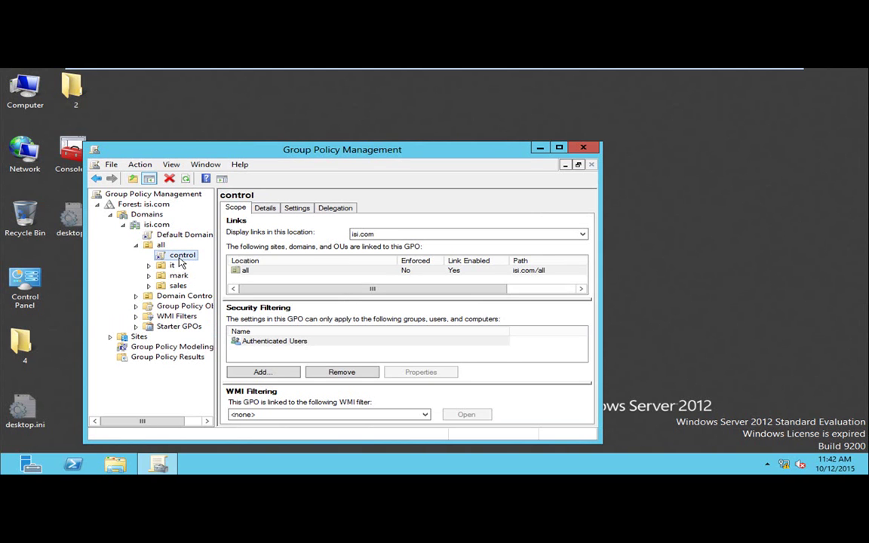
Open the control GPO for editing and browse to the Control Panel policies under the User Configuration administrative templates.
right_click(181, 261)
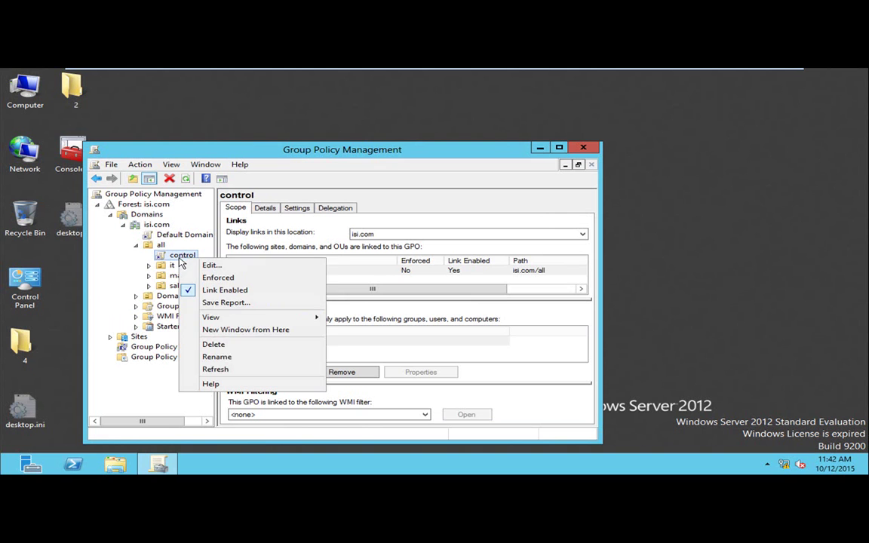
click(248, 267)
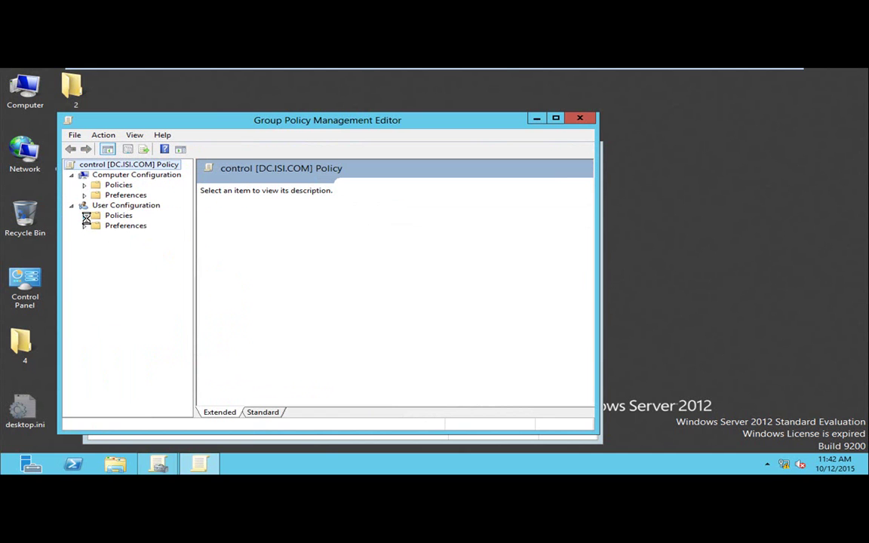
click(84, 216)
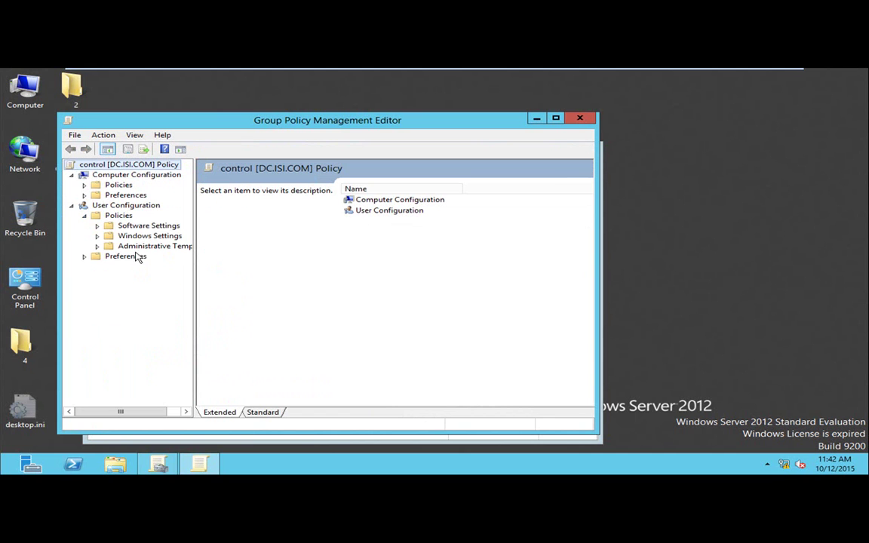
click(96, 246)
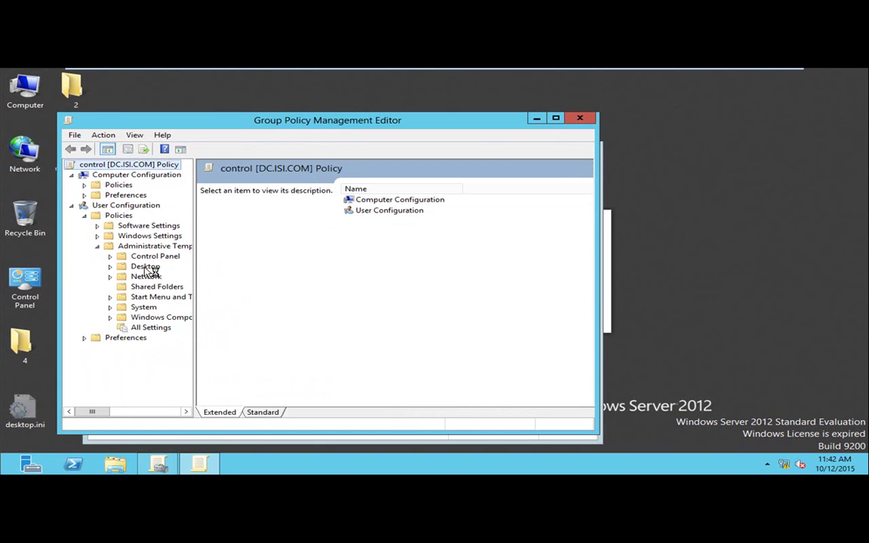
click(154, 256)
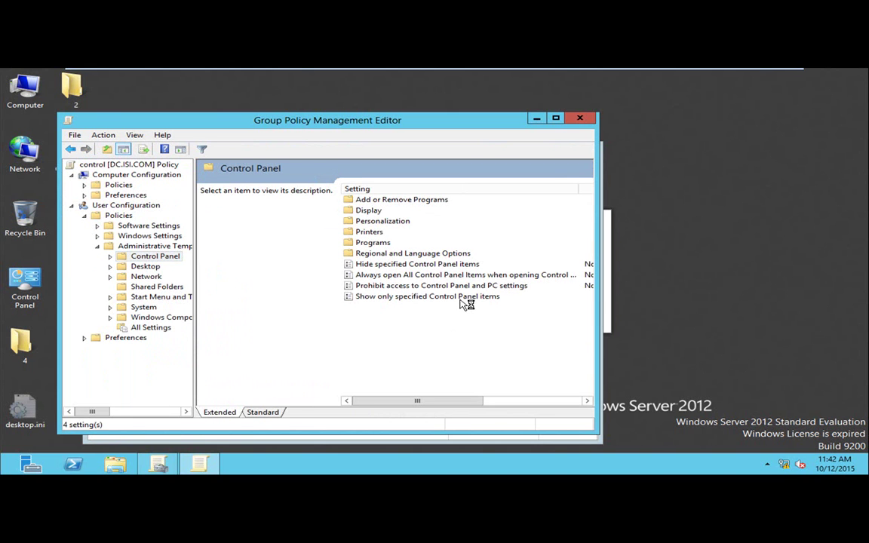
Review the allowed items list of "Show only specified Control Panel items" without changes, and close the policy editor.
double_click(412, 297)
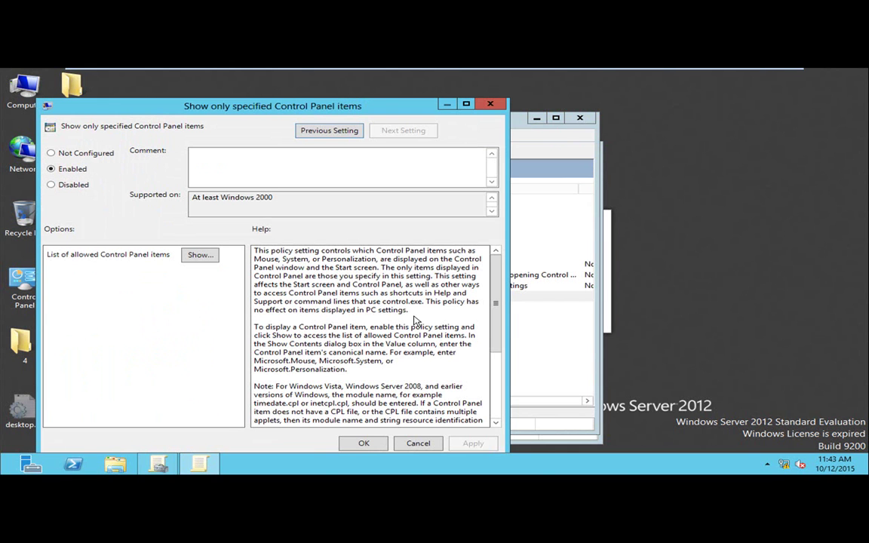
click(202, 258)
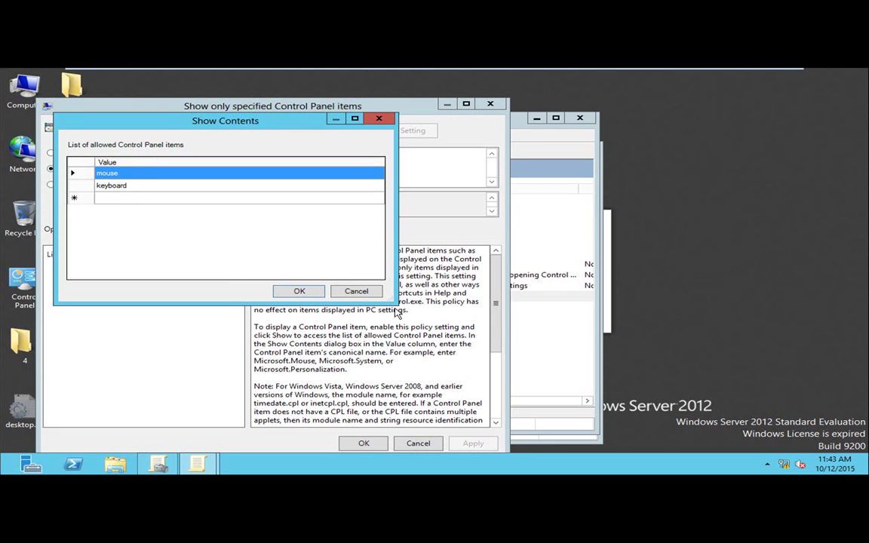
click(372, 293)
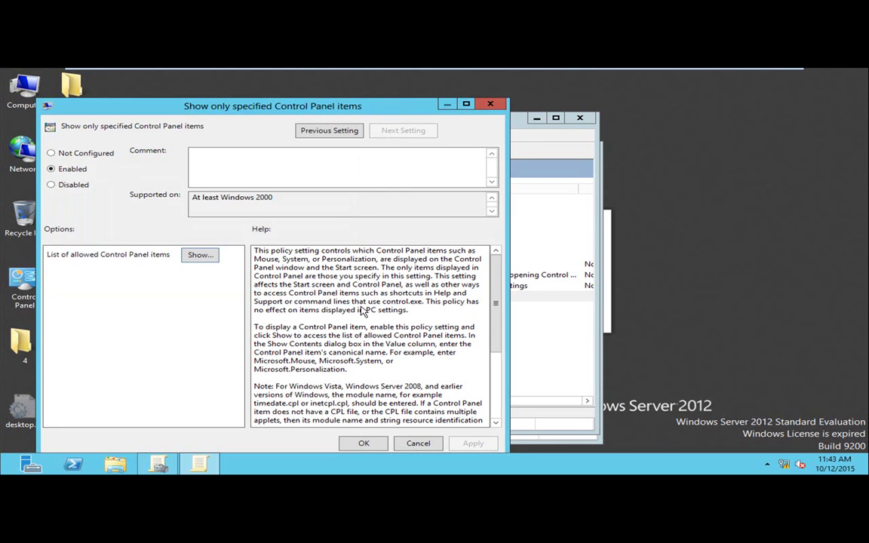
click(492, 105)
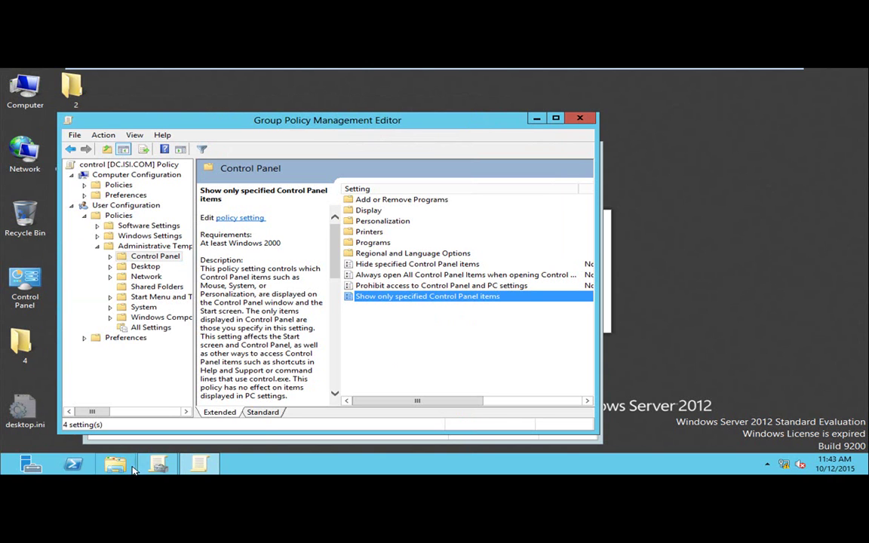
drag(309, 127, 380, 107)
drag(187, 94, 314, 100)
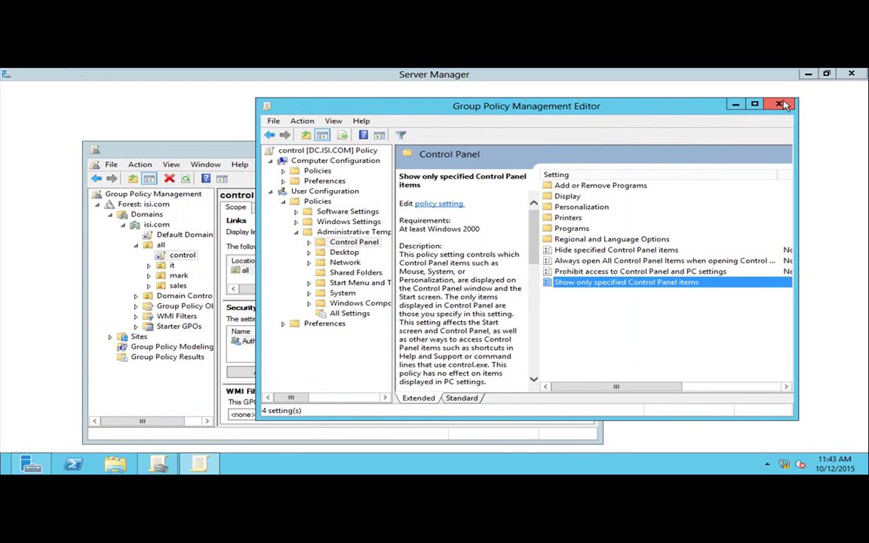
click(782, 104)
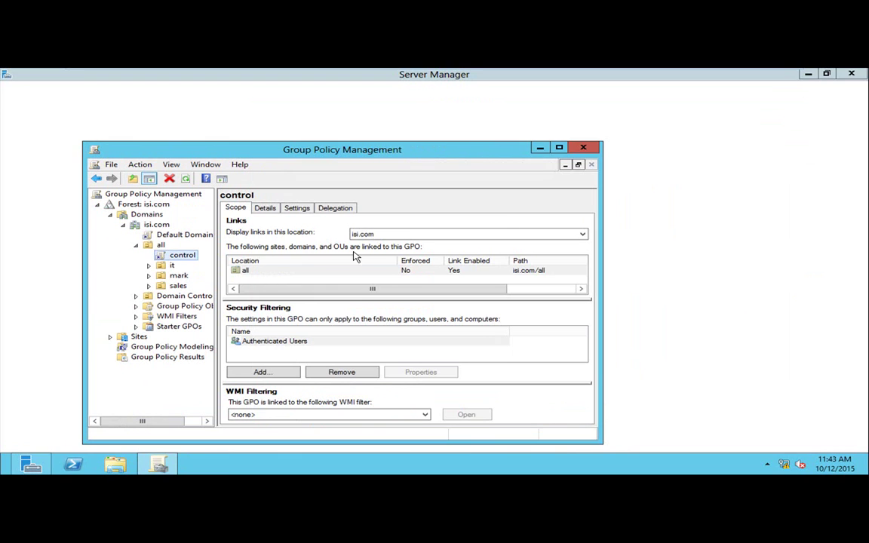
Select the it OU in Group Policy Management and open Active Directory Users and Computers from Server Manager.
click(170, 266)
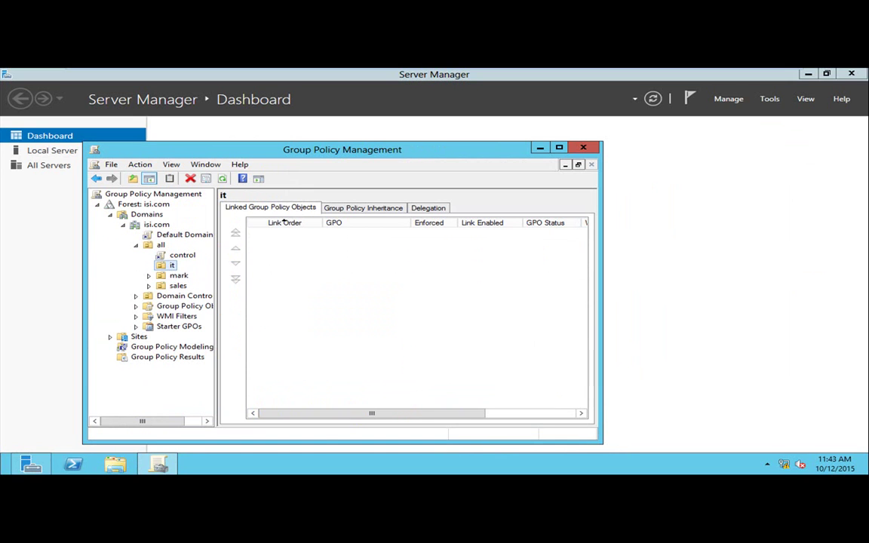
click(30, 465)
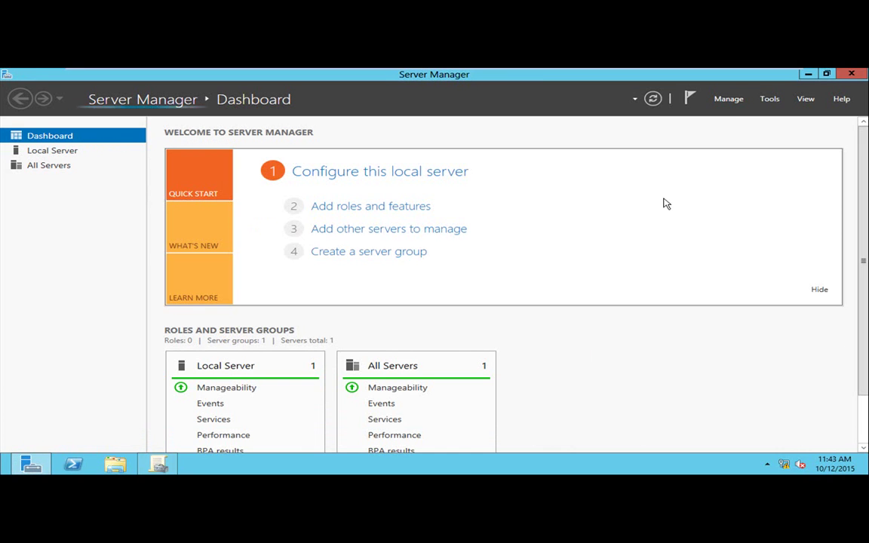
click(768, 99)
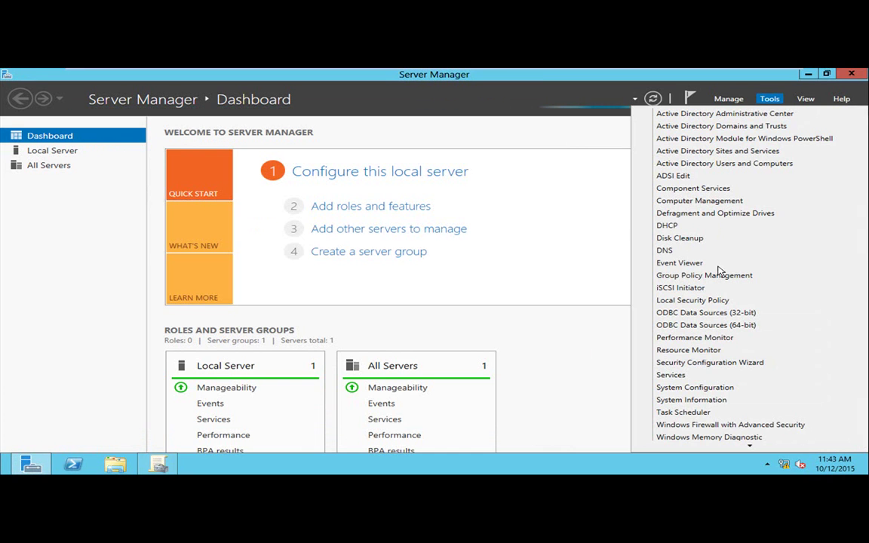
click(742, 164)
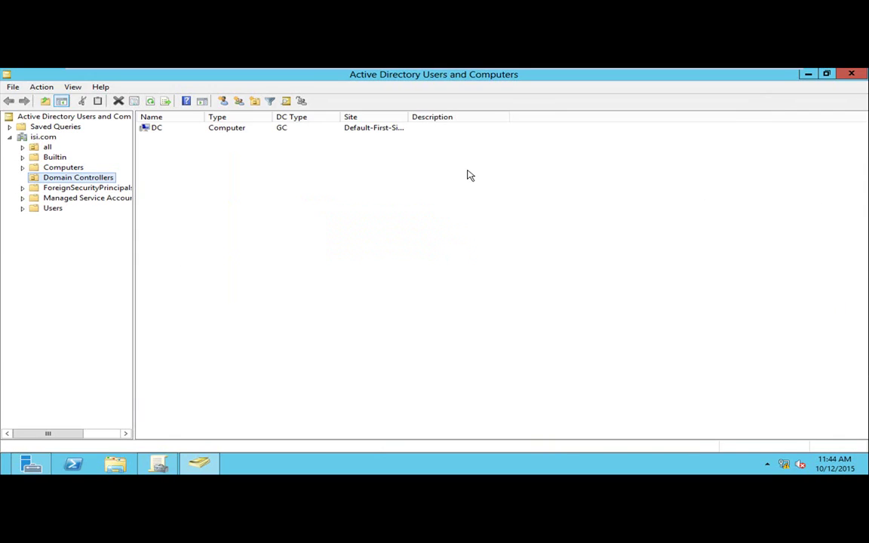
click(201, 466)
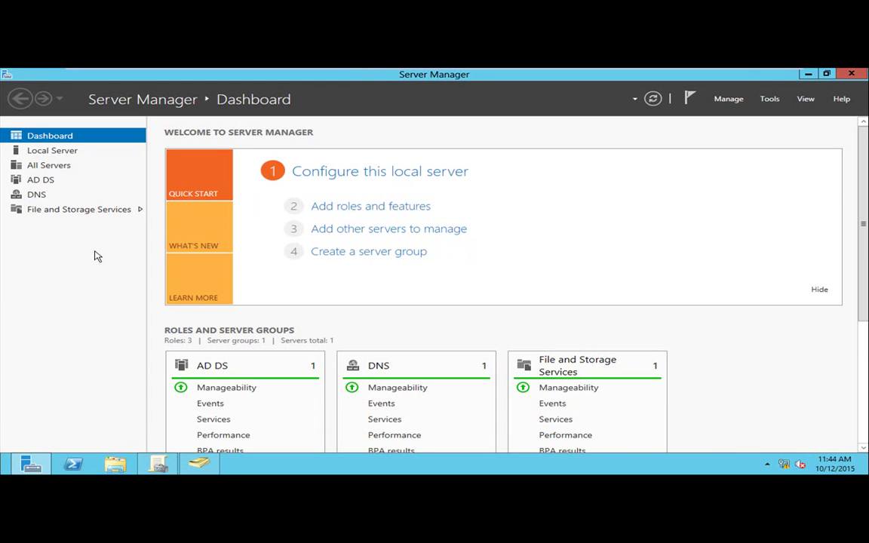
click(198, 464)
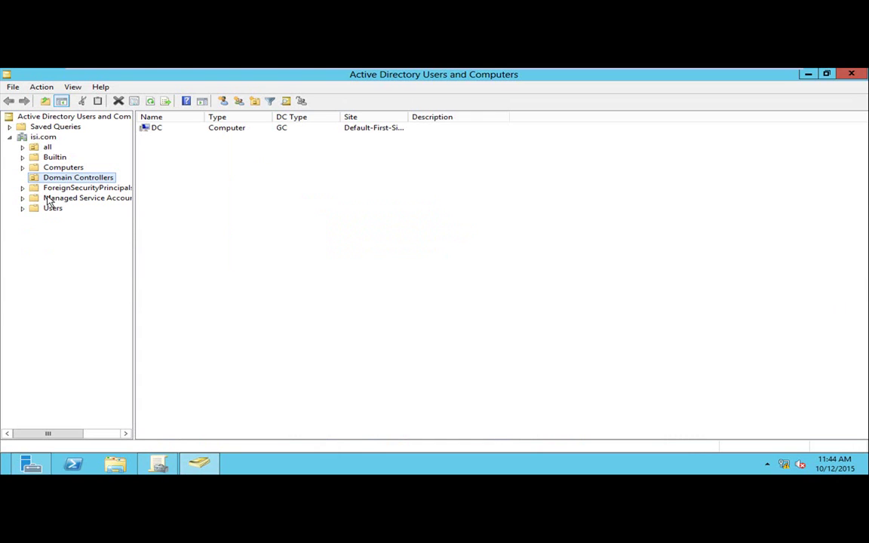
Expand the "all" OU and examine which accounts belong to its it, mark and sales OUs.
click(48, 148)
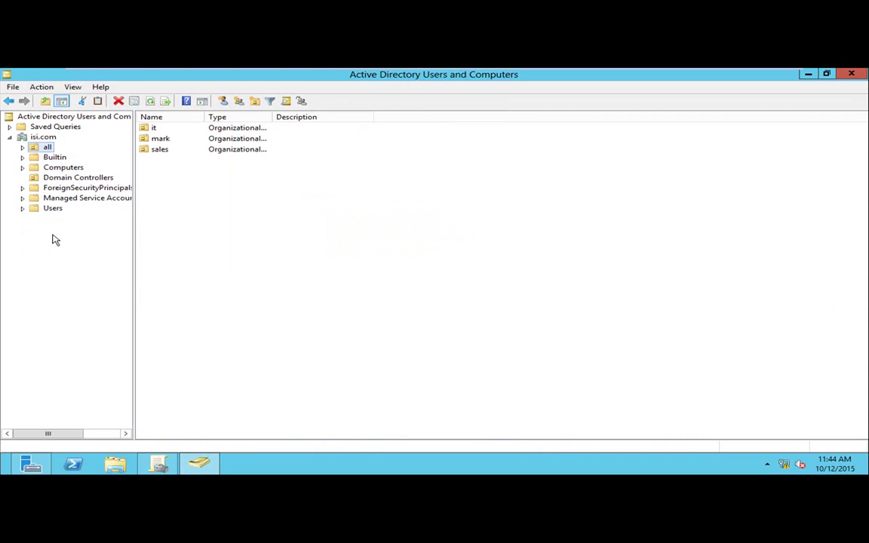
click(22, 147)
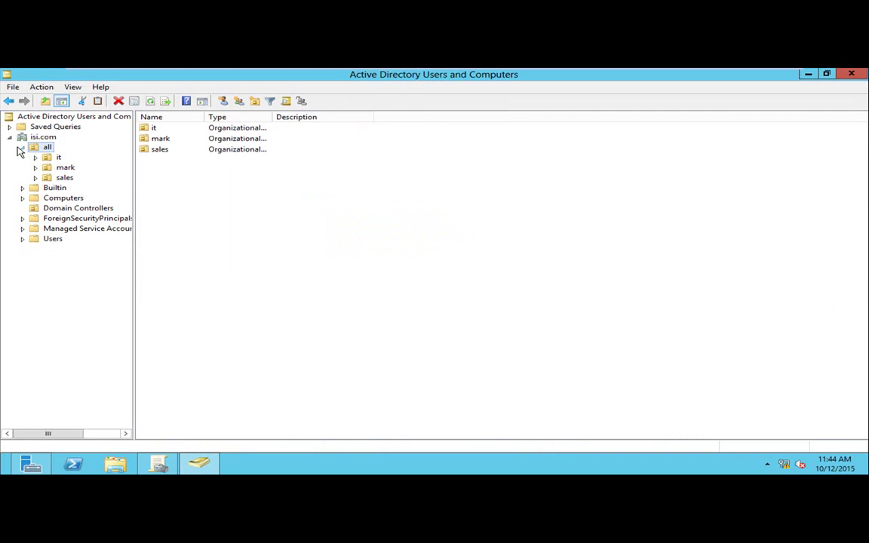
click(54, 158)
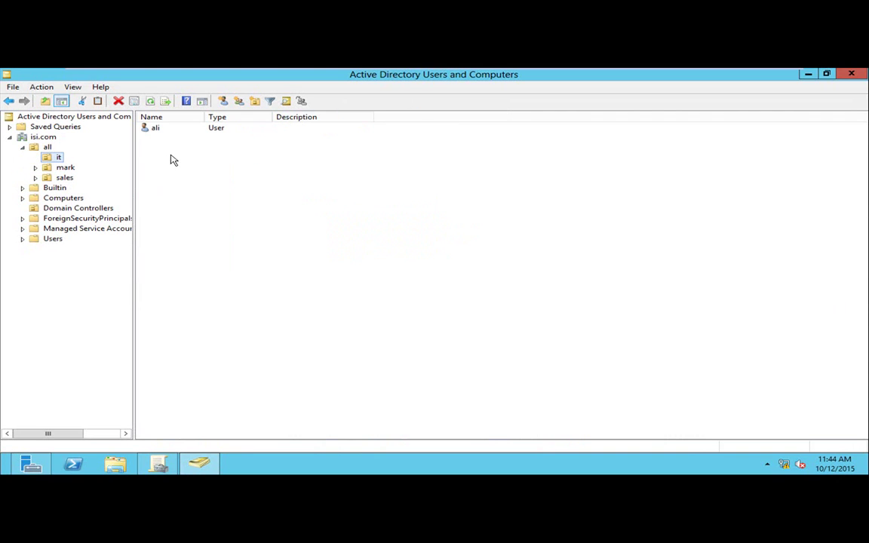
click(156, 130)
click(64, 168)
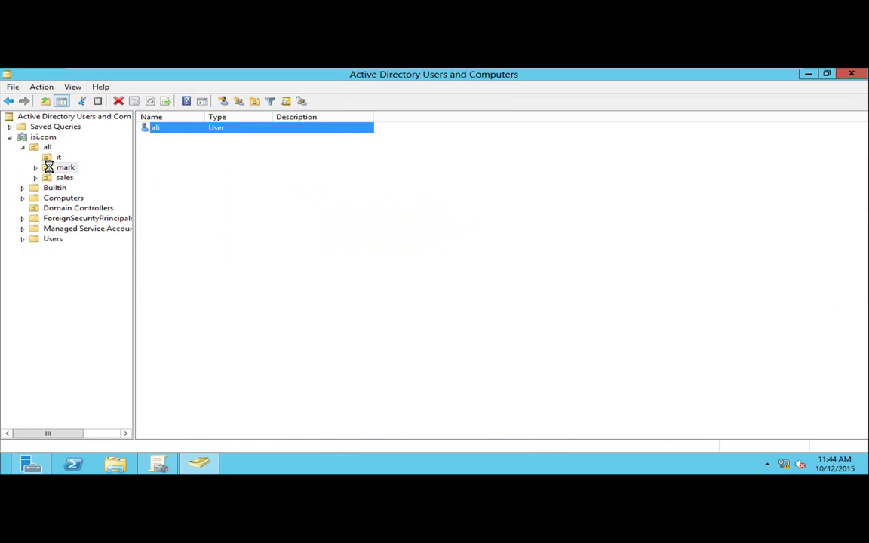
click(161, 128)
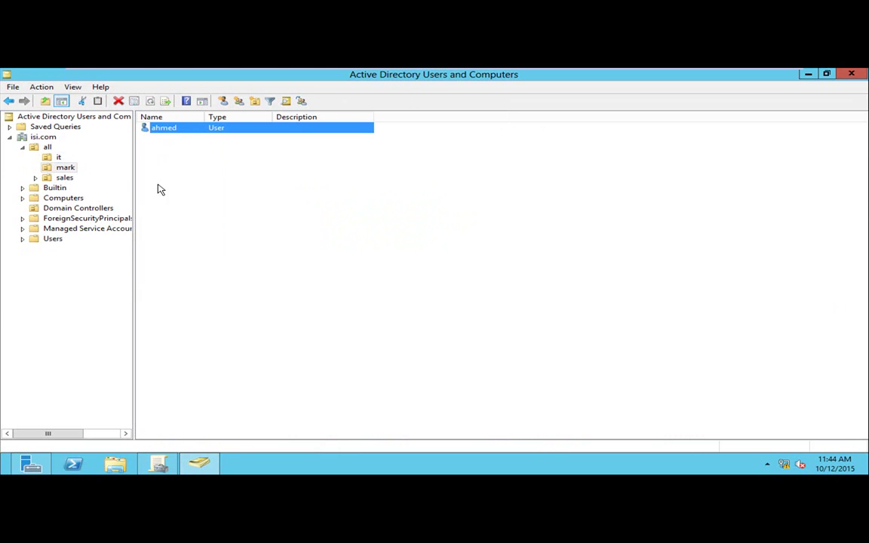
click(173, 246)
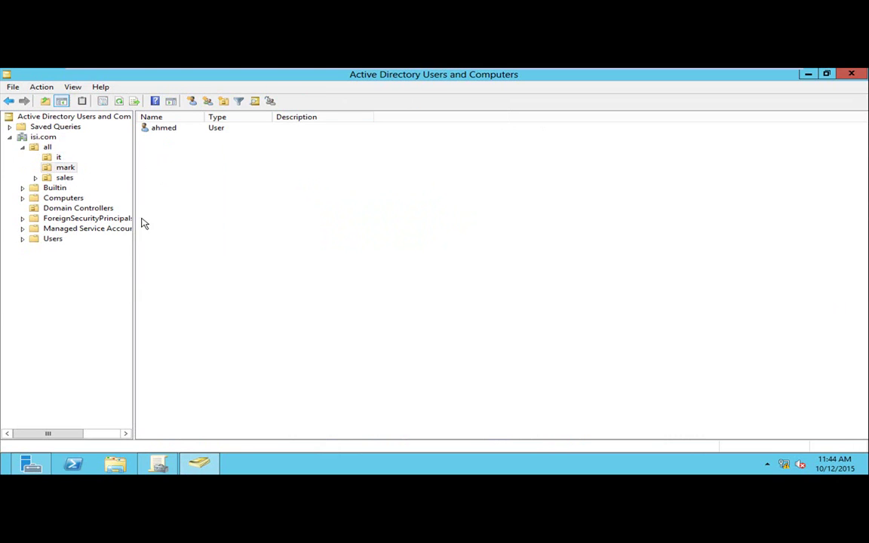
click(45, 148)
click(58, 157)
click(151, 128)
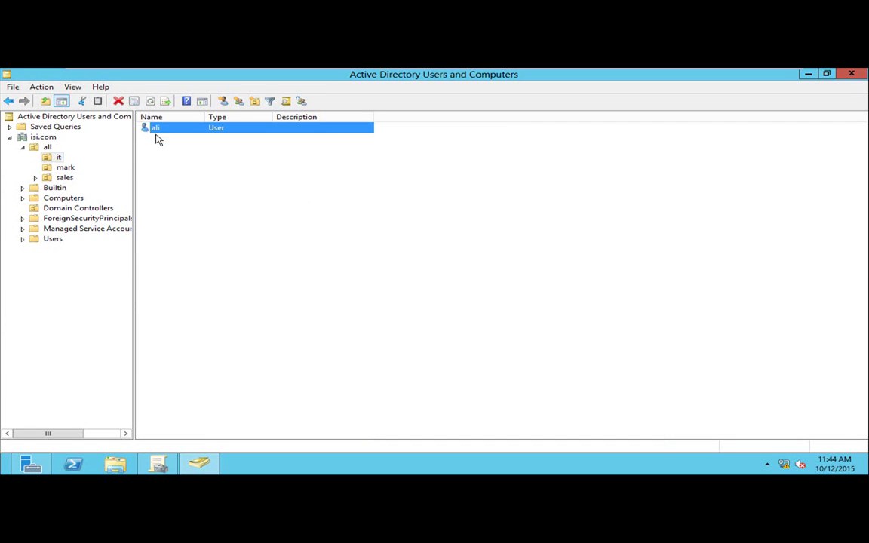
click(65, 169)
click(66, 179)
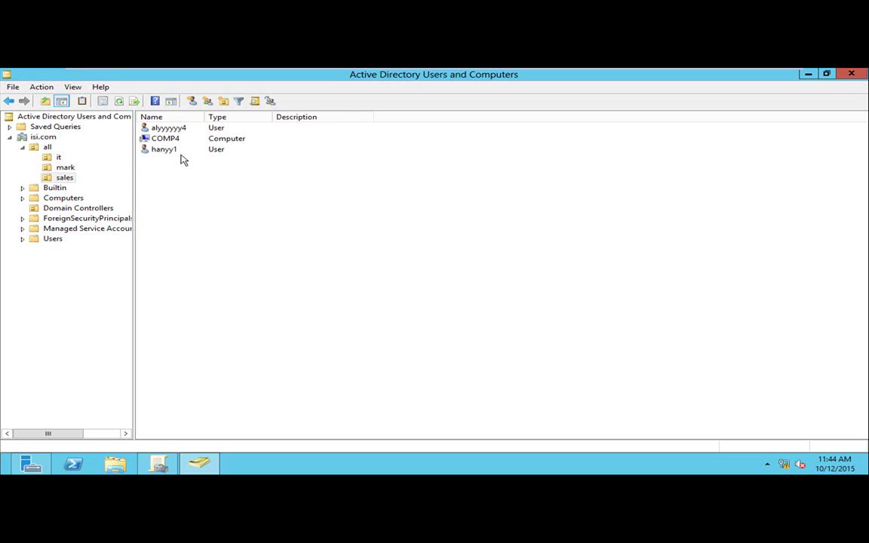
click(169, 130)
click(169, 152)
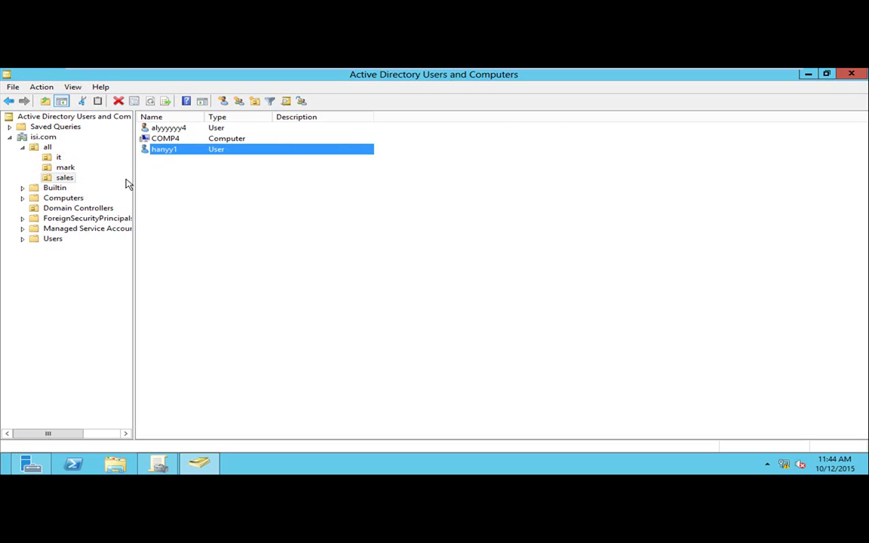
click(58, 157)
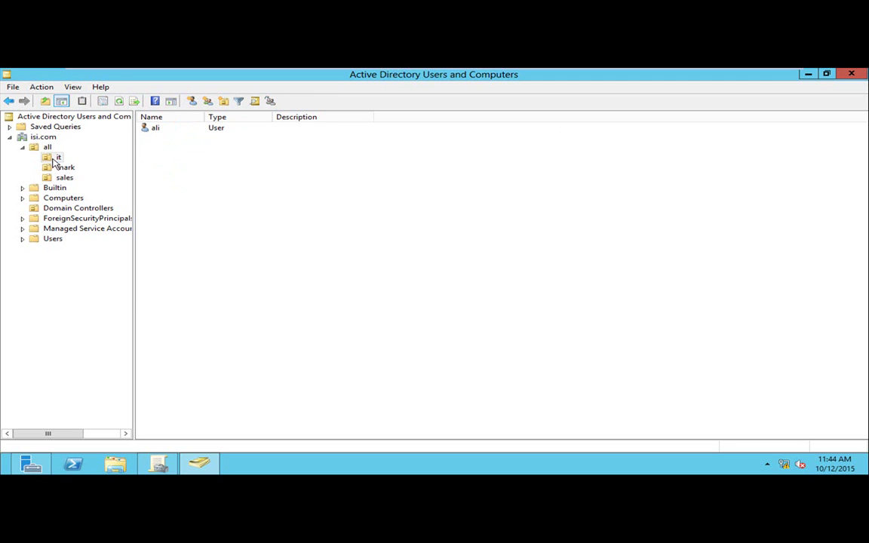
click(53, 161)
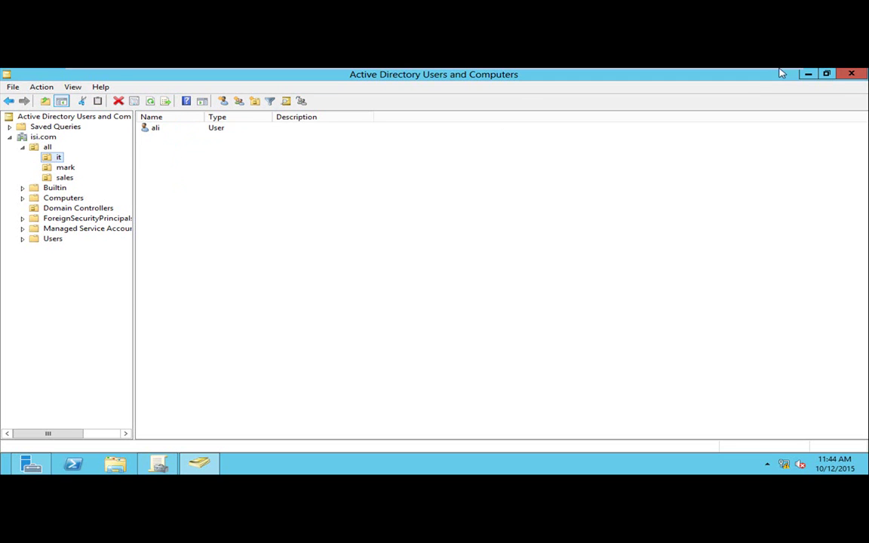
Switch back to Group Policy Management and create a GPO named notepad linked to the it OU.
click(160, 466)
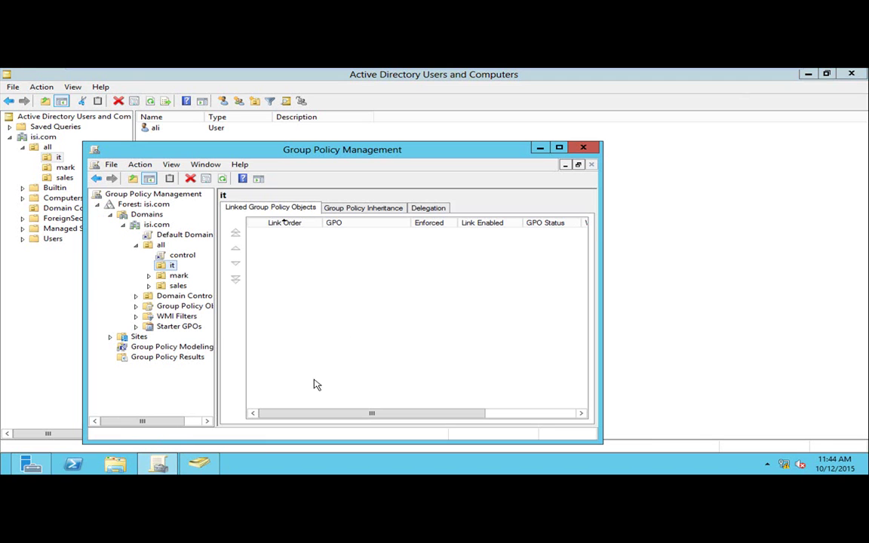
right_click(166, 271)
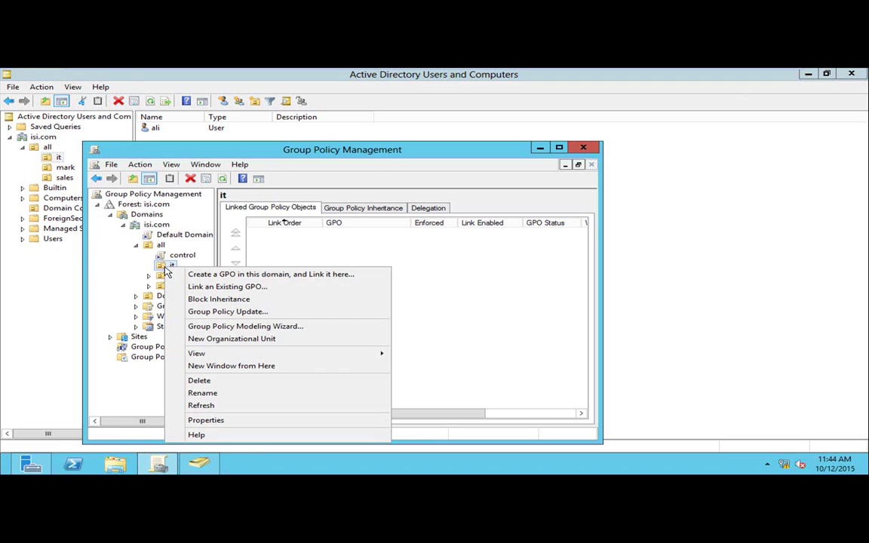
click(221, 274)
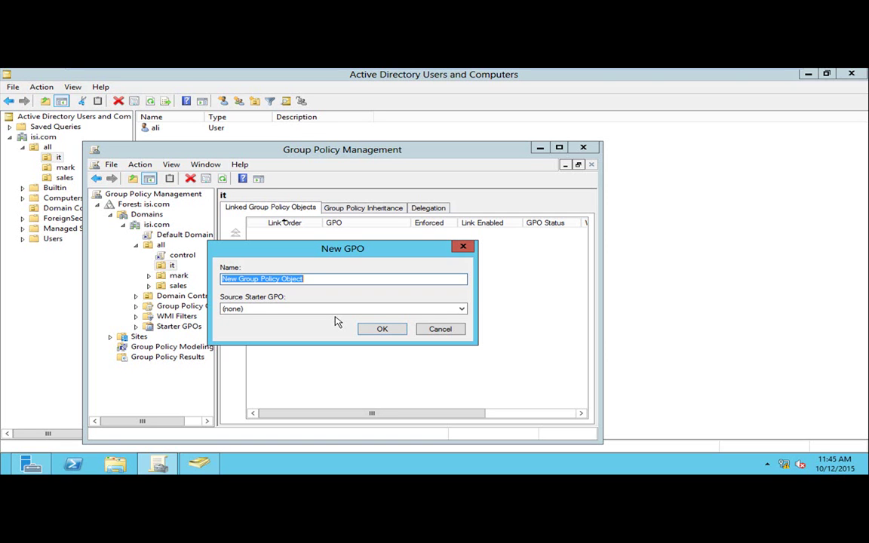
text(notepad)
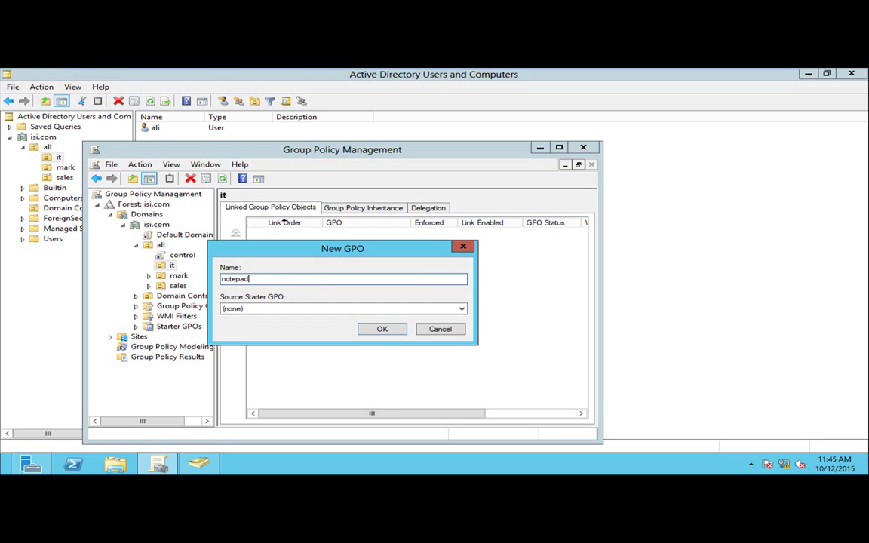
click(388, 332)
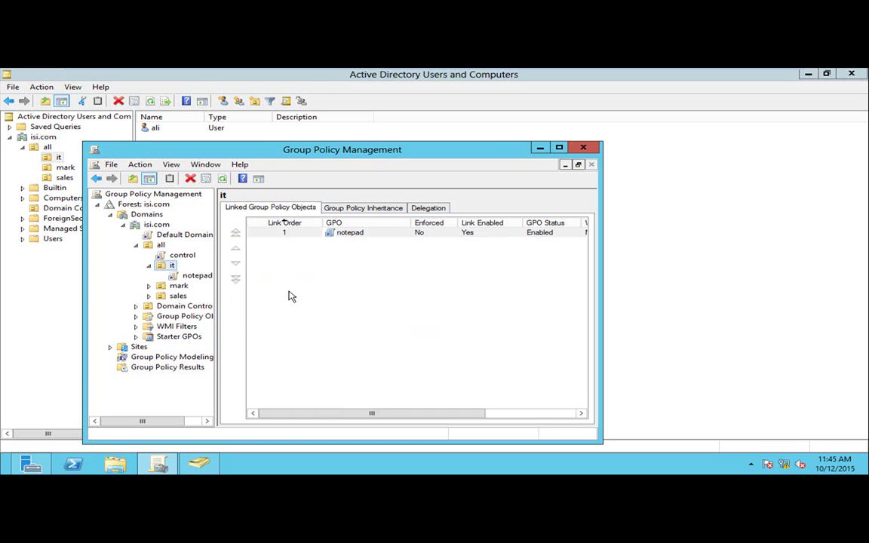
Open the notepad GPO linked to the it OU for editing.
click(196, 276)
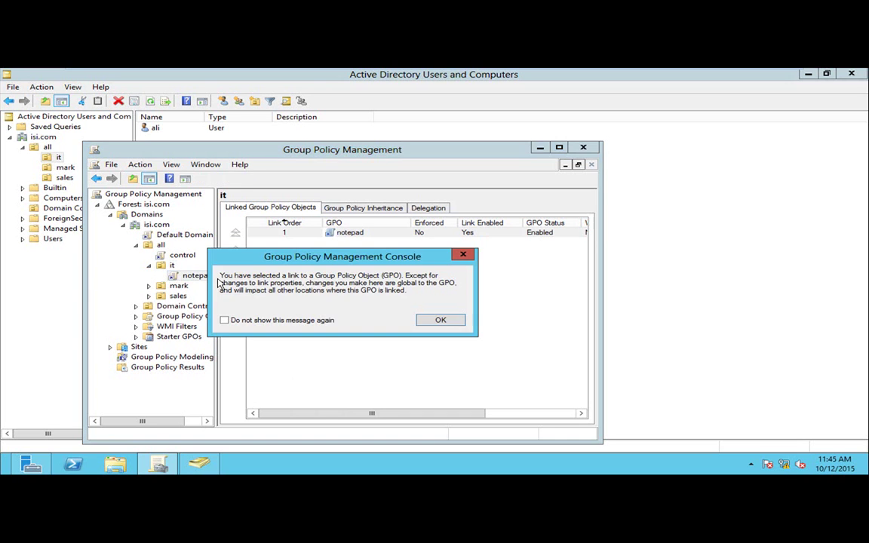
click(437, 320)
right_click(197, 277)
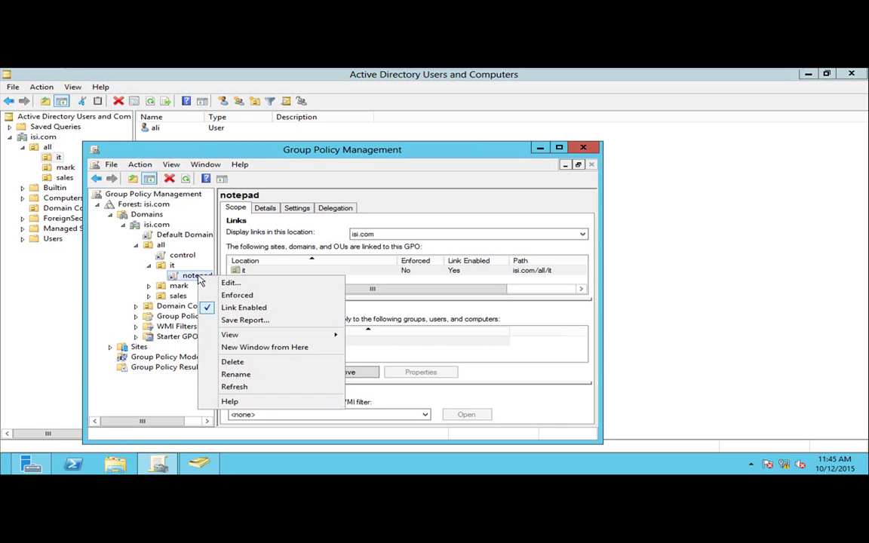
click(248, 284)
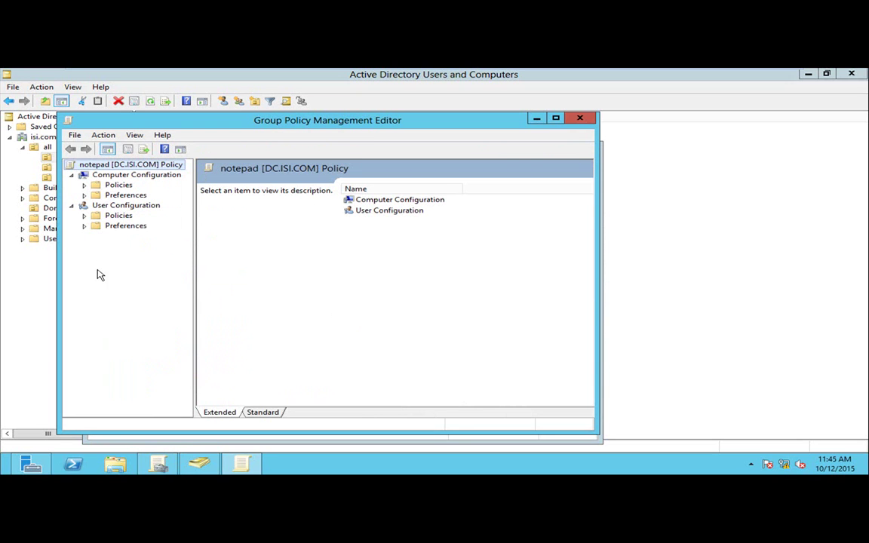
Expand the Administrative Templates under the User Configuration policies and widen the tree to show the full folder names.
click(84, 215)
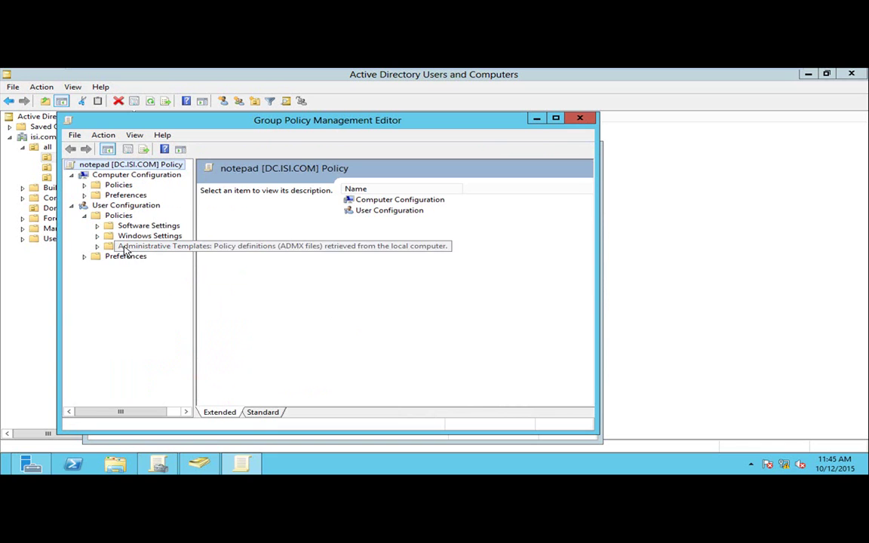
click(126, 247)
click(96, 246)
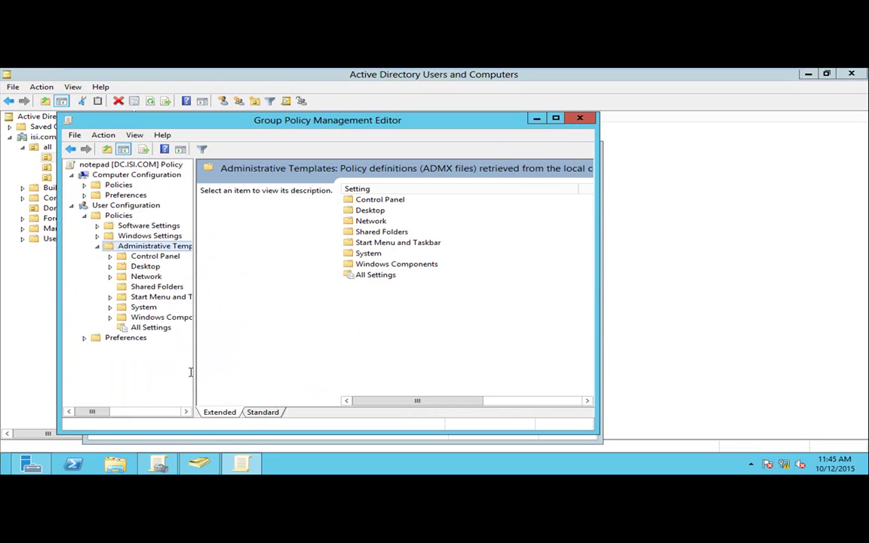
drag(194, 363, 246, 361)
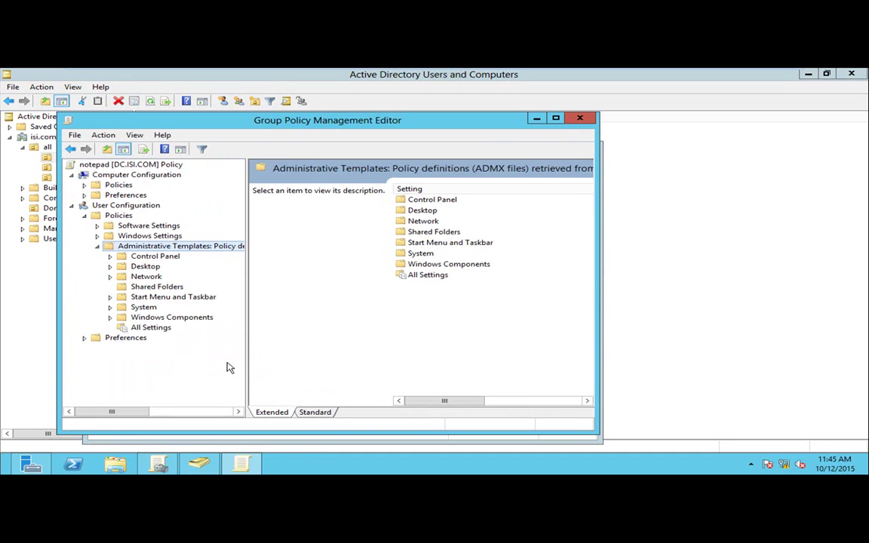
Examine the user Desktop policies, including hiding all desktop items, removing the Computer icon, hiding Internet Explorer and not saving settings at exit.
click(142, 307)
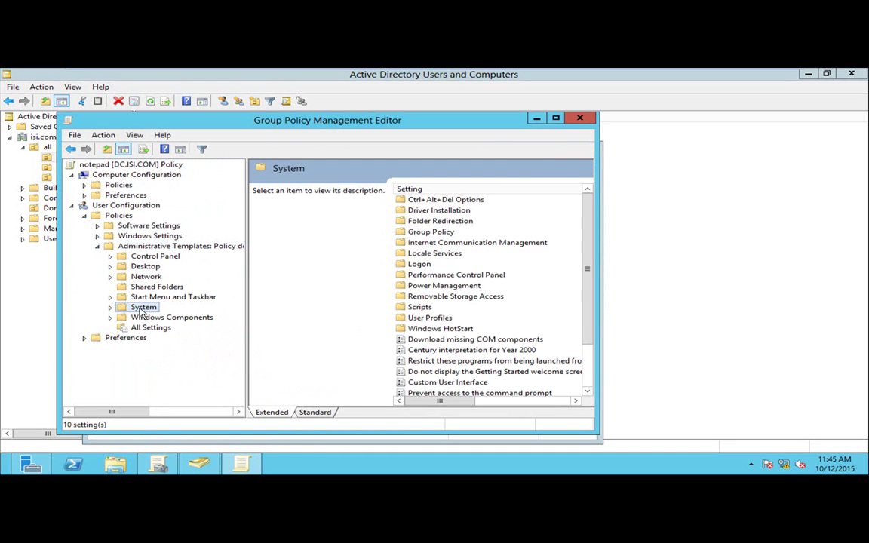
click(122, 271)
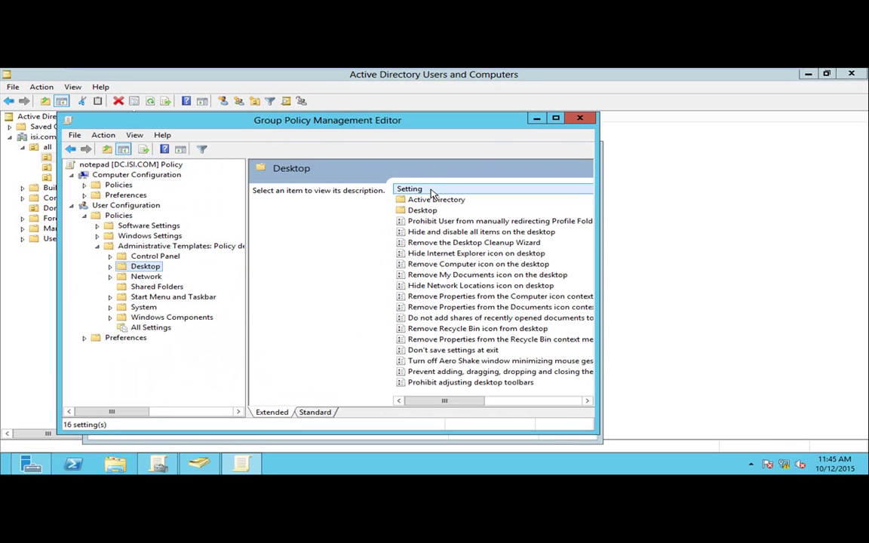
double_click(447, 121)
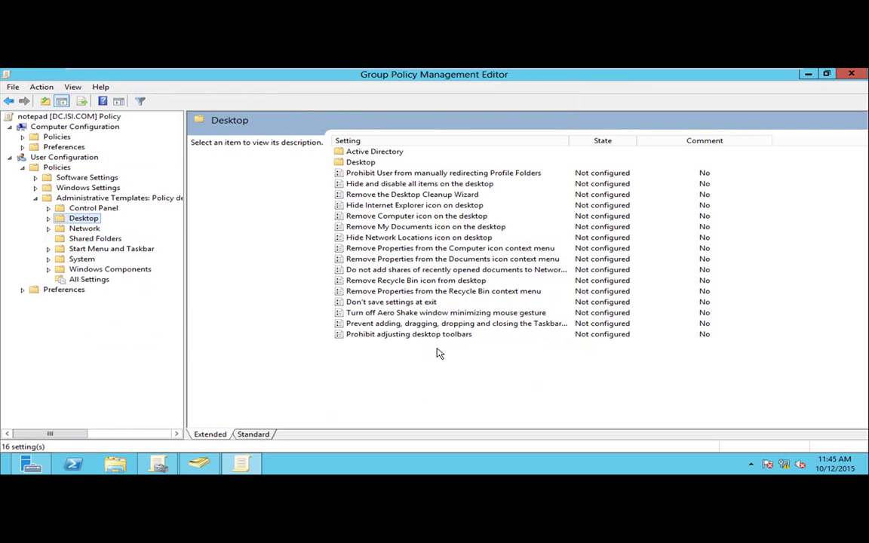
click(410, 197)
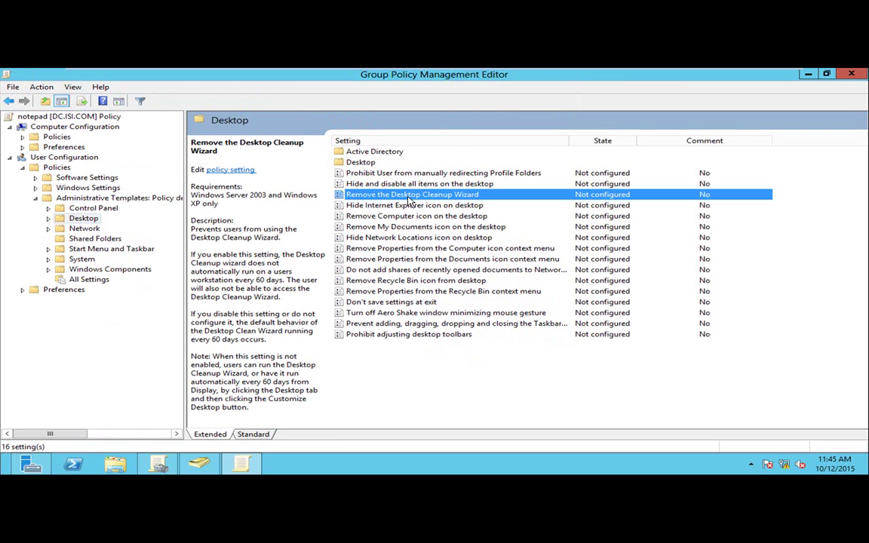
click(411, 184)
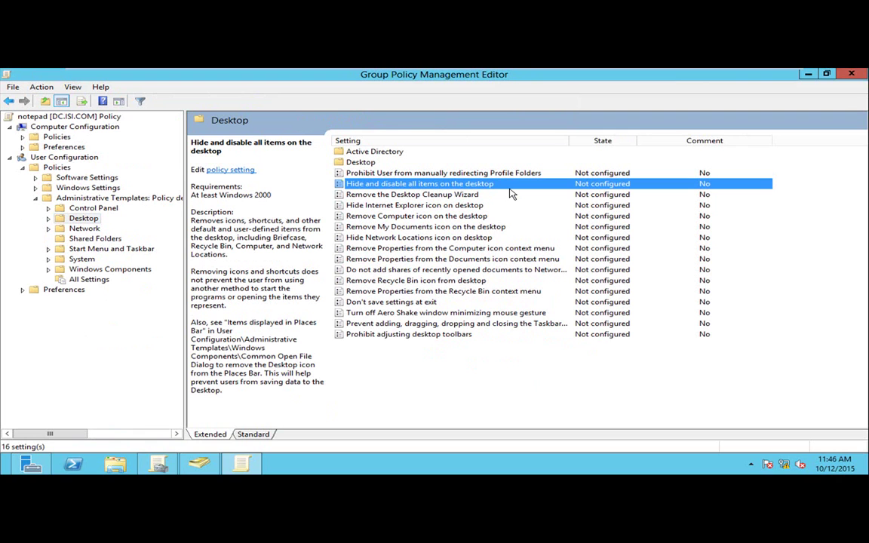
click(455, 216)
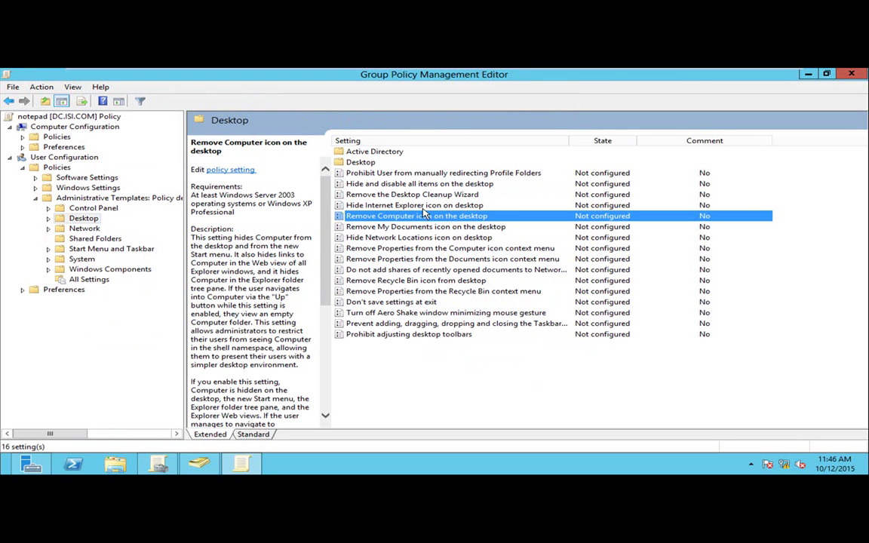
click(381, 204)
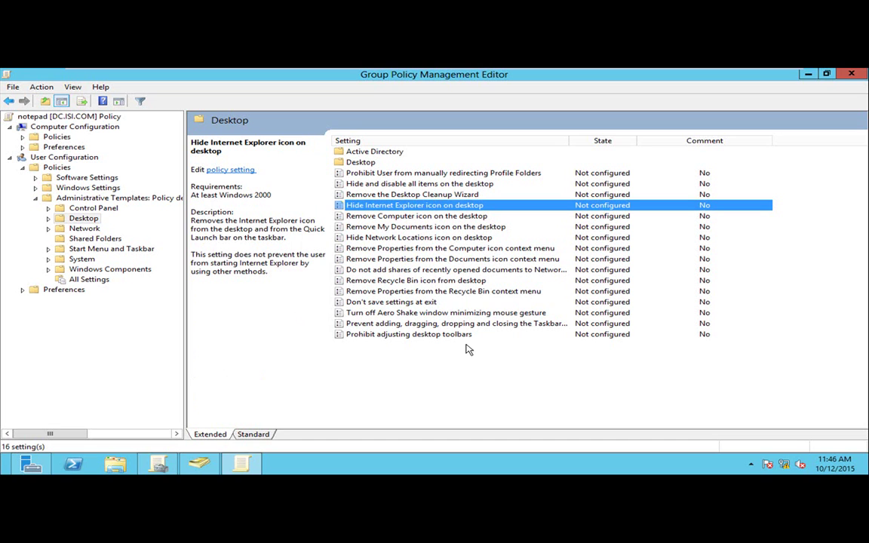
click(393, 302)
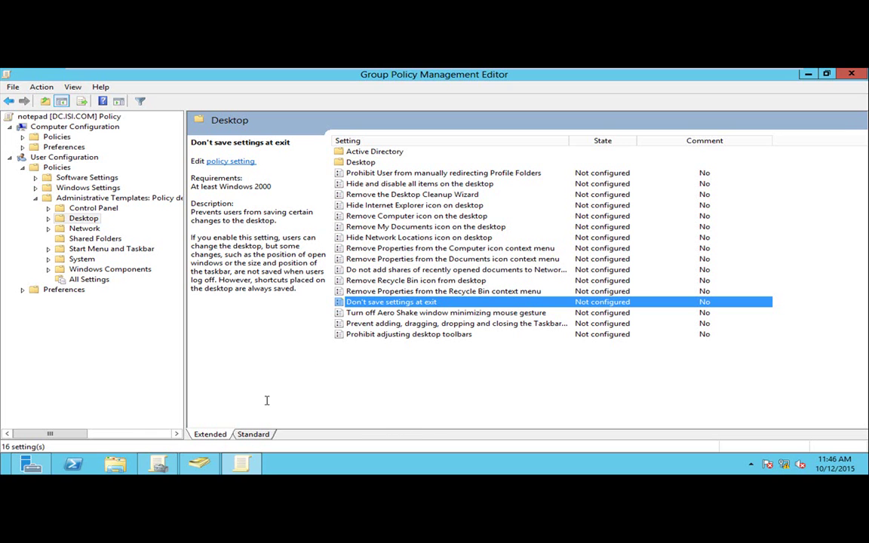
Look through the policy settings under Network Connections and under Start Menu and Taskbar, including Lock the Taskbar.
click(82, 227)
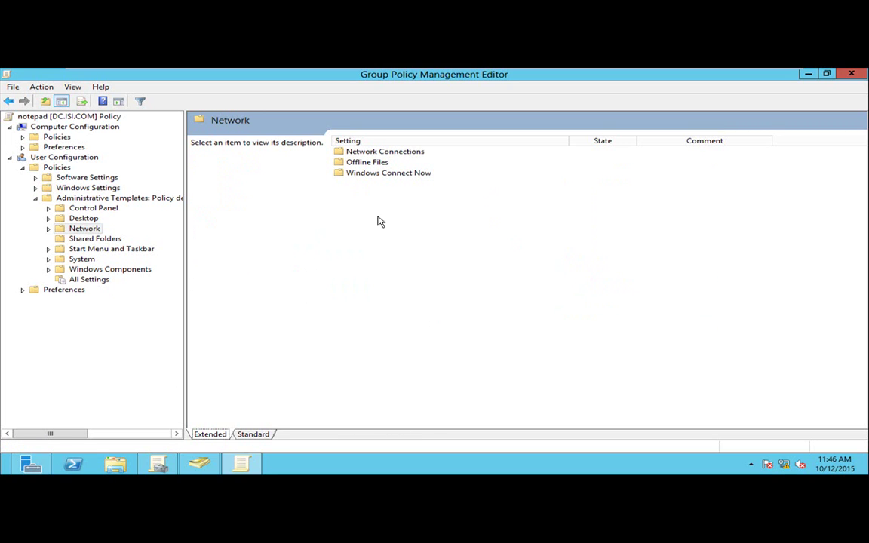
double_click(343, 150)
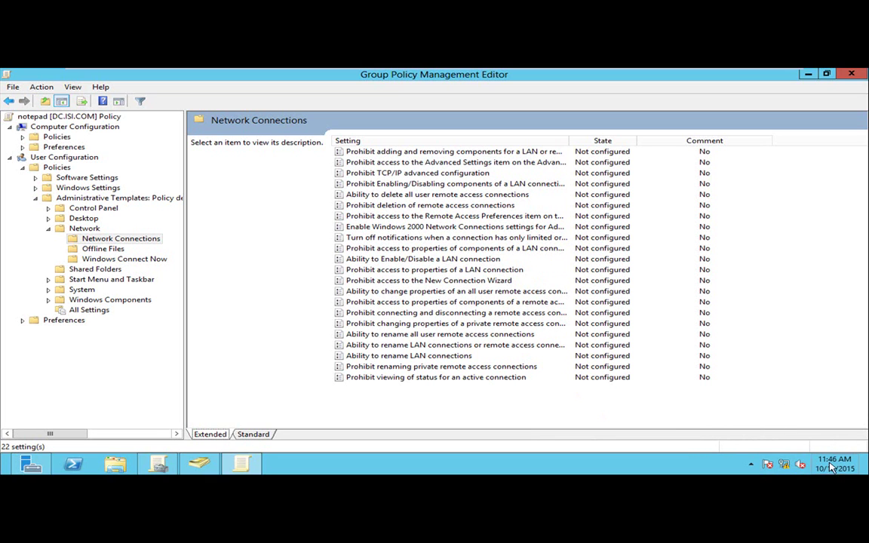
click(81, 279)
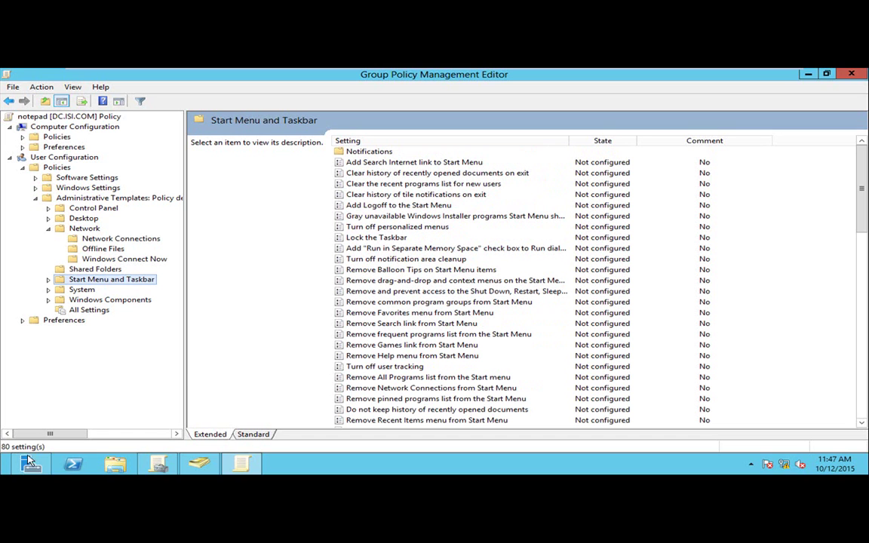
click(465, 238)
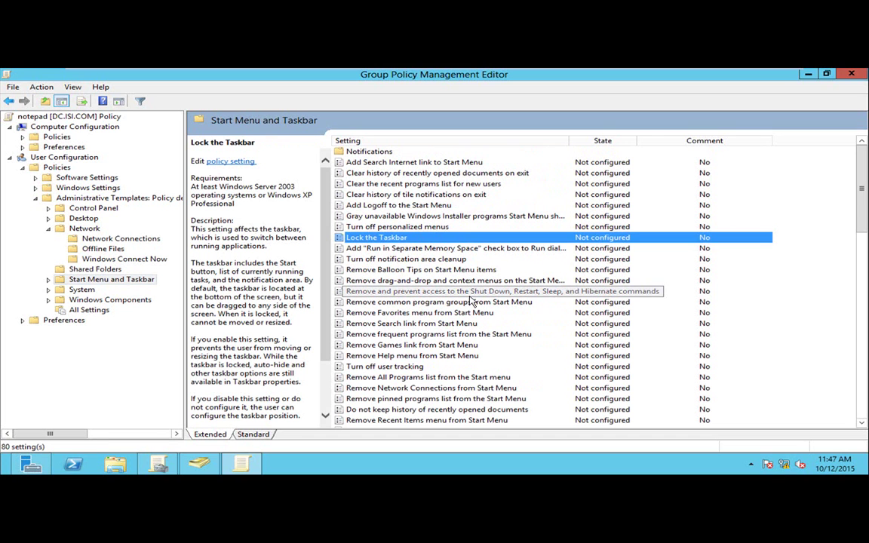
scroll(472, 301, down, 4)
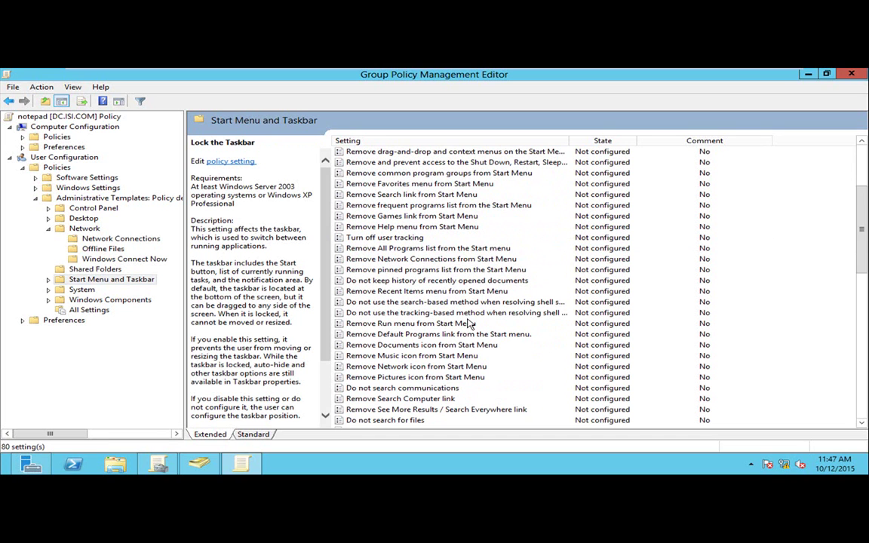
scroll(471, 302, down, 3)
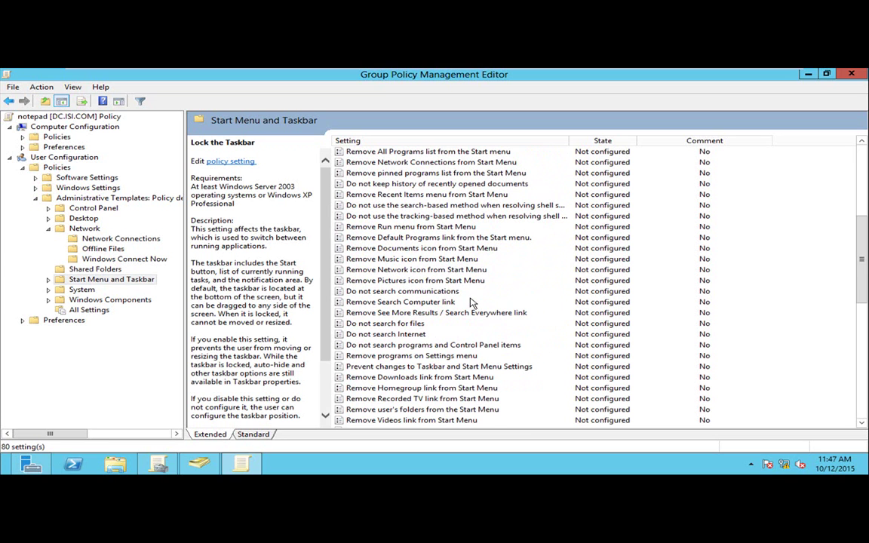
scroll(470, 302, down, 5)
scroll(461, 362, down, 6)
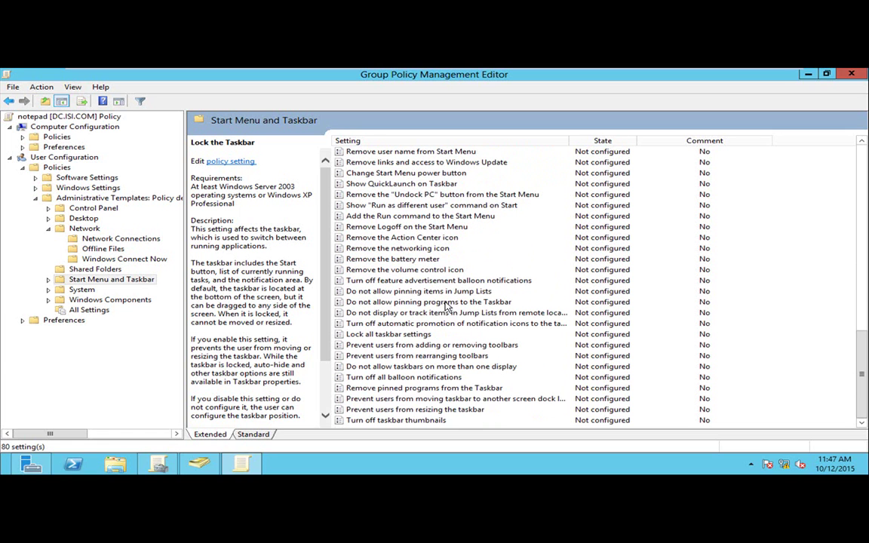
mouse_move(2, 473)
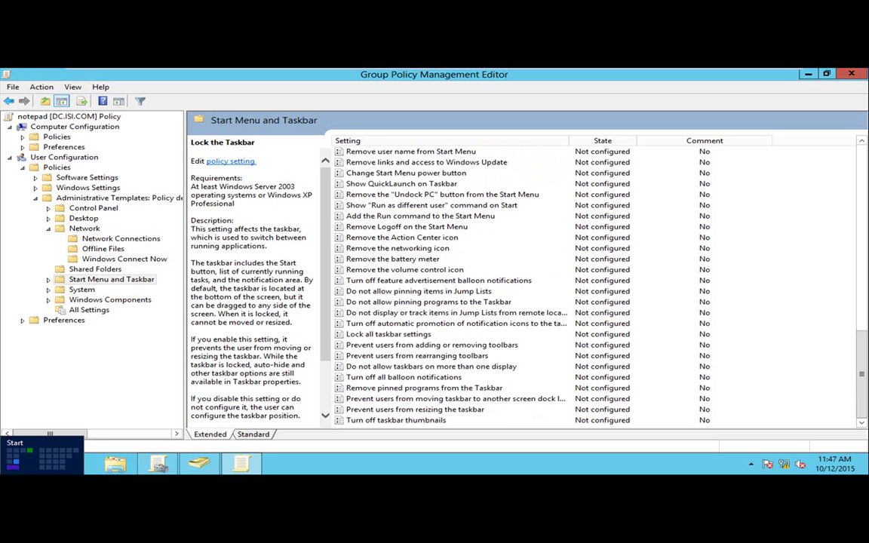
Enable the System policy "Run only specified Windows applications" with notepad.exe in its list of allowed applications.
click(80, 291)
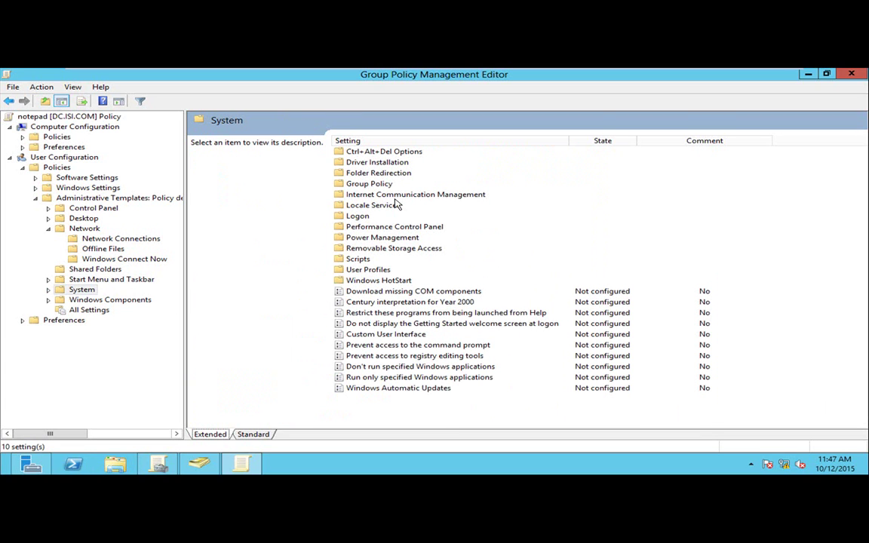
click(380, 378)
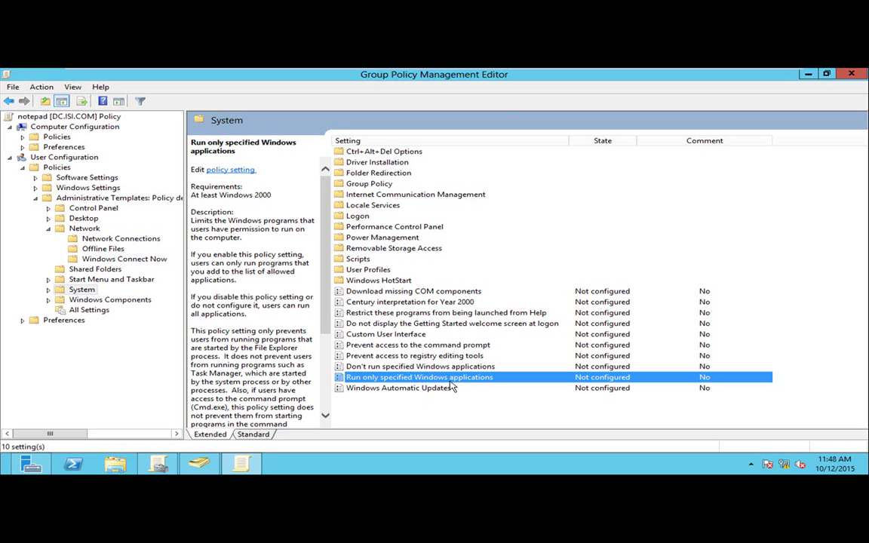
double_click(455, 381)
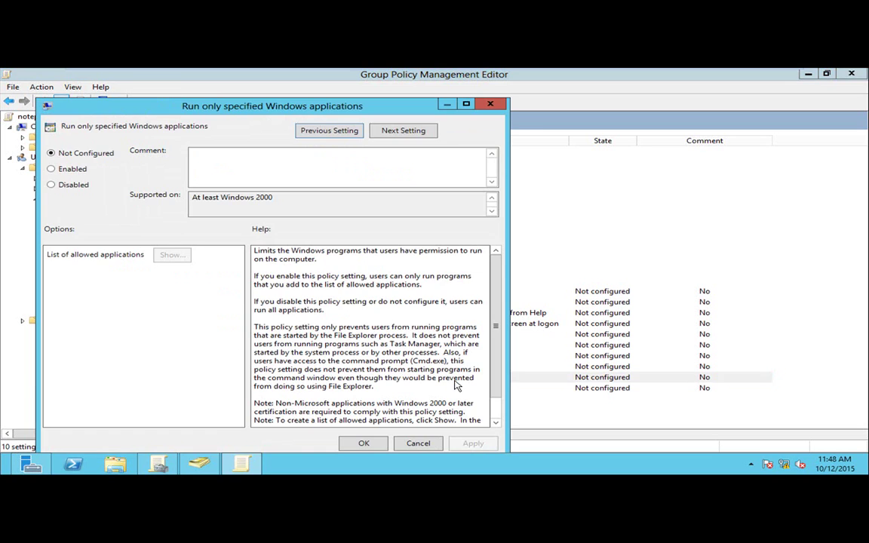
click(63, 166)
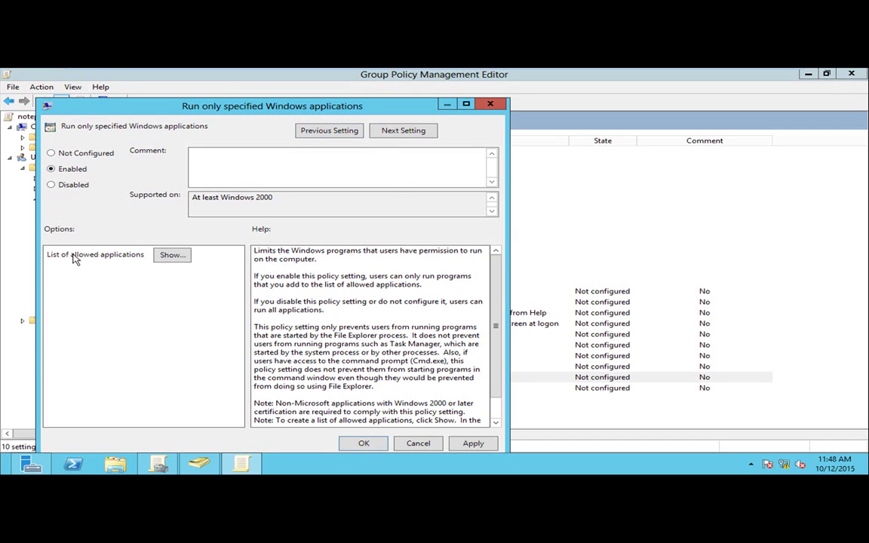
click(172, 257)
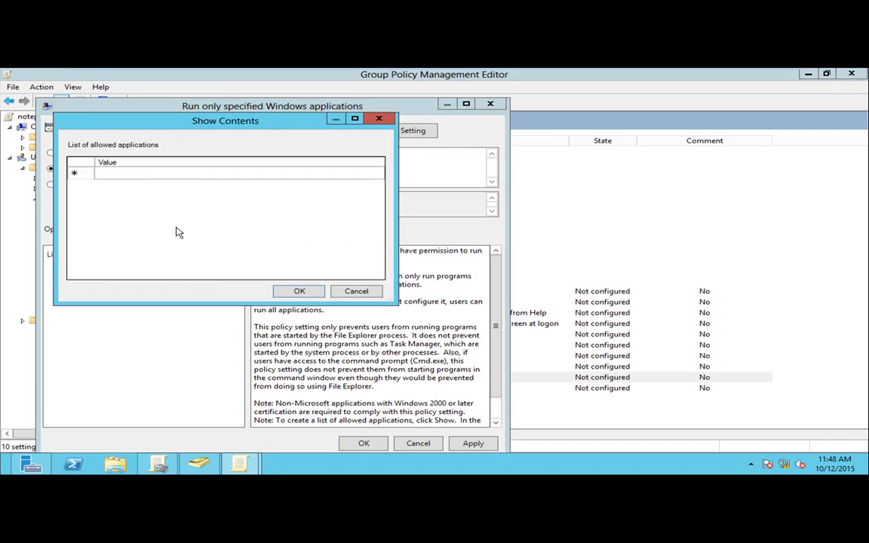
click(127, 175)
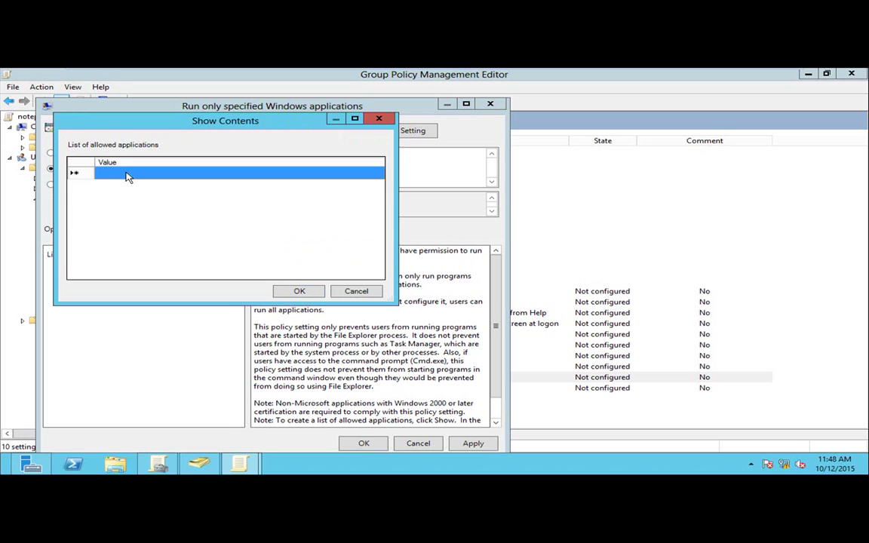
text(notepad.exe)
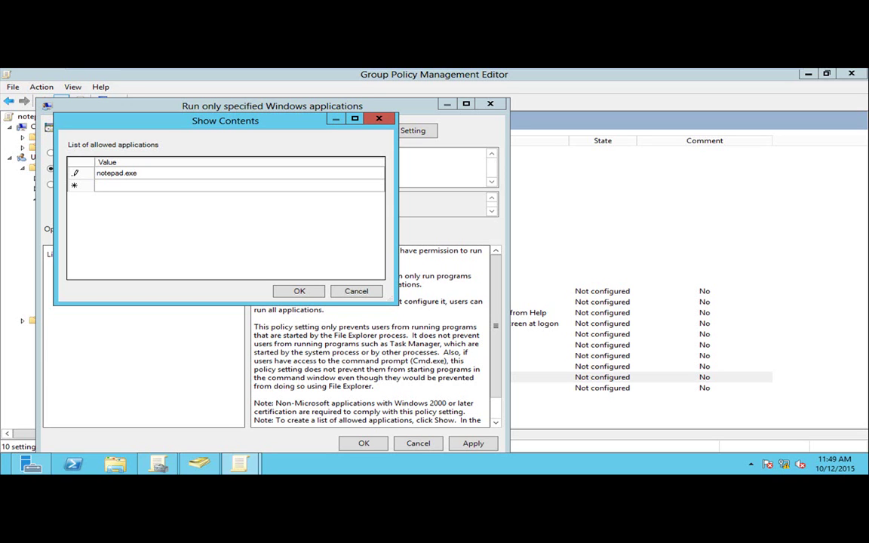
click(139, 192)
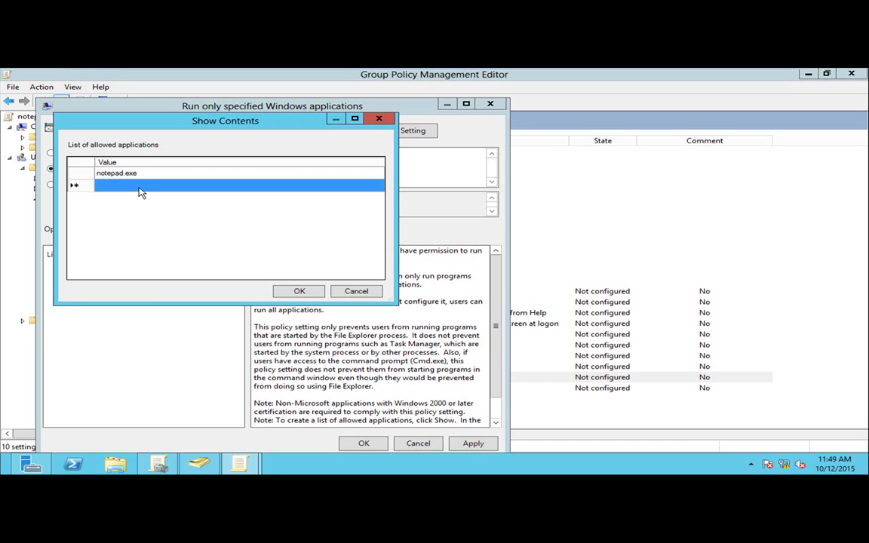
click(302, 291)
click(364, 442)
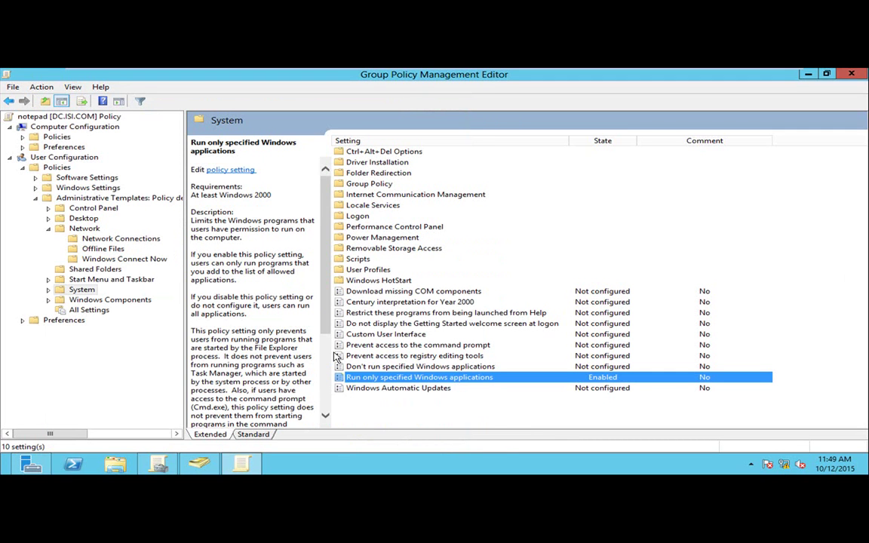
Review "Don't run specified Windows applications" and "Prevent access to the command prompt", and open the Removable Storage Access settings.
click(404, 367)
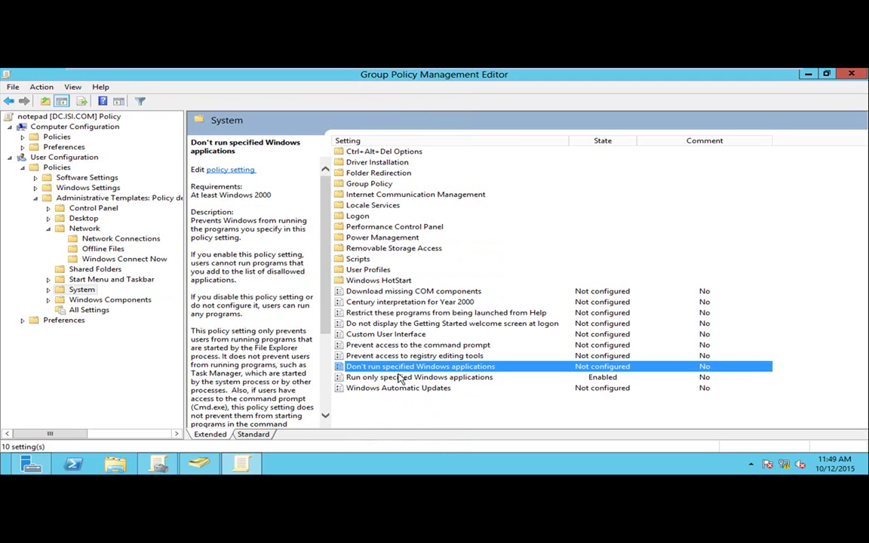
click(456, 346)
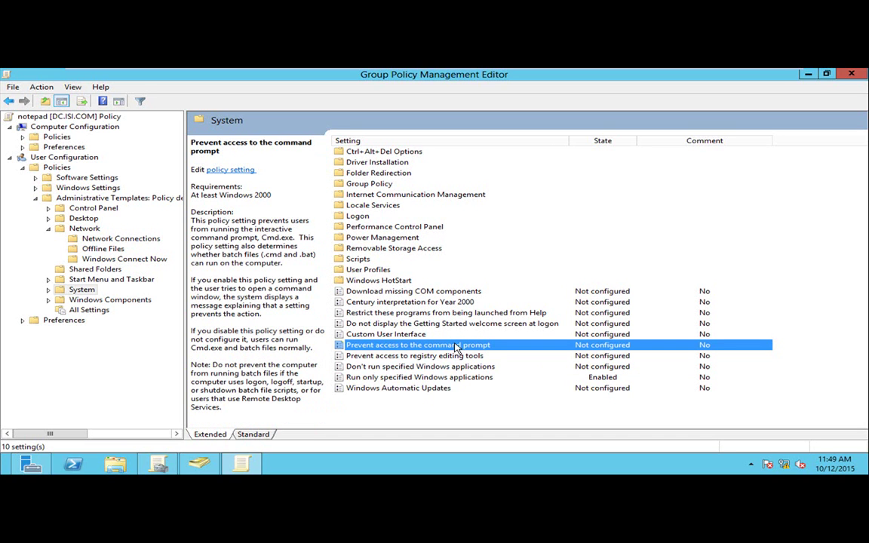
click(390, 251)
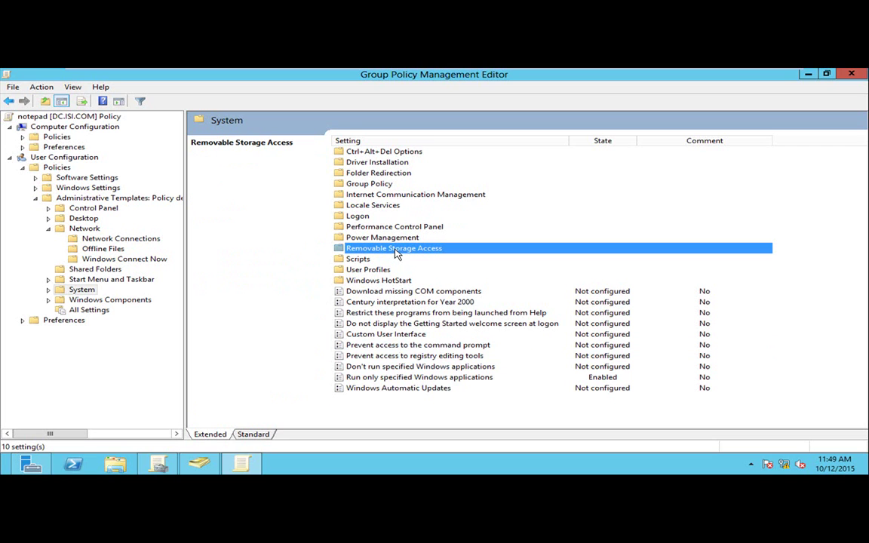
double_click(455, 251)
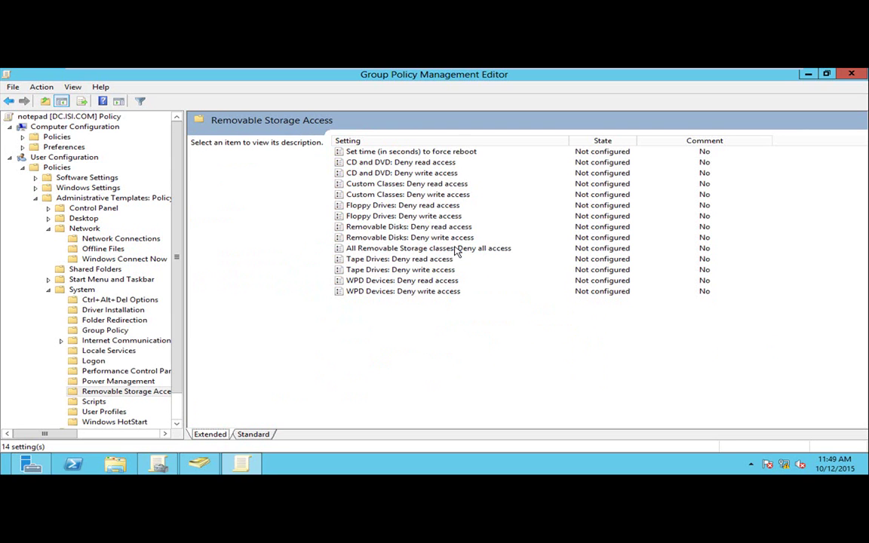
Review the Removable Storage Access policies for CD and DVD, removable disks and all removable storage classes.
click(400, 164)
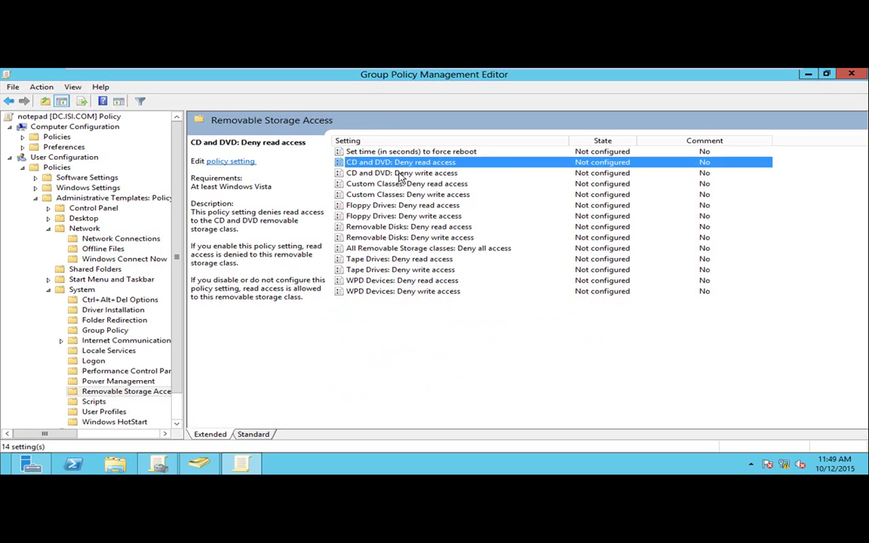
click(402, 174)
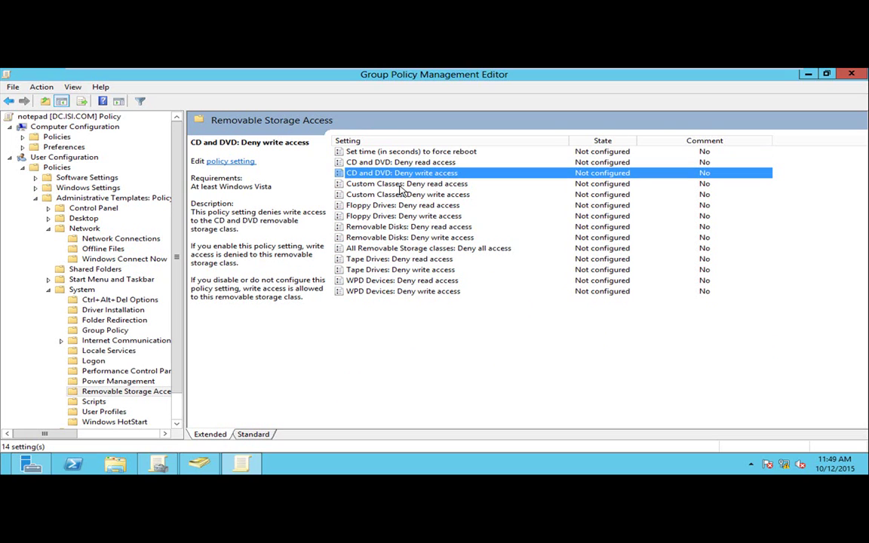
click(402, 239)
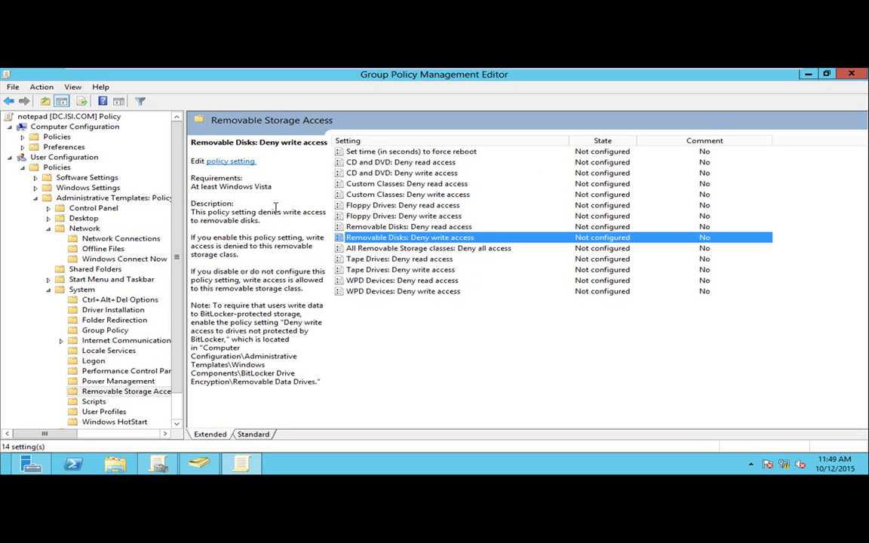
click(420, 226)
click(463, 237)
click(420, 226)
click(461, 238)
click(472, 250)
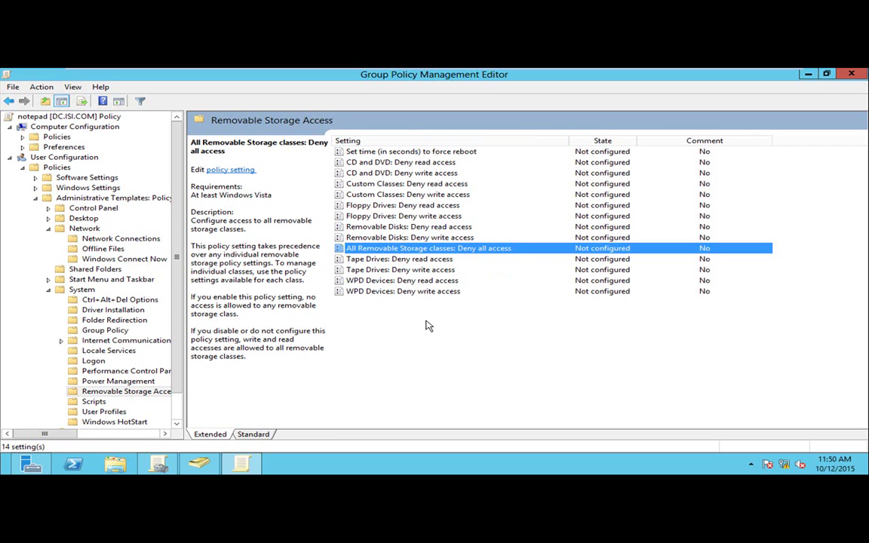
click(363, 175)
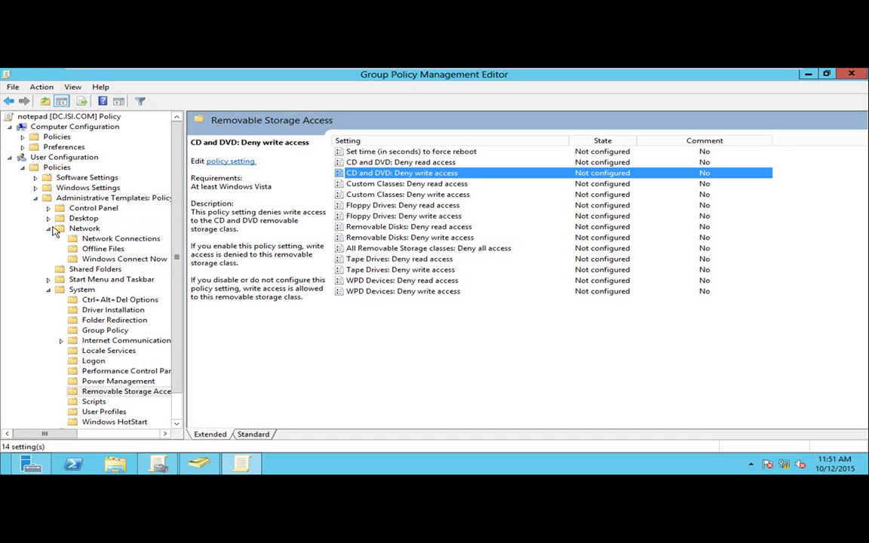
Return to the System policies, collapse that folder and close the notepad policy editor.
click(9, 101)
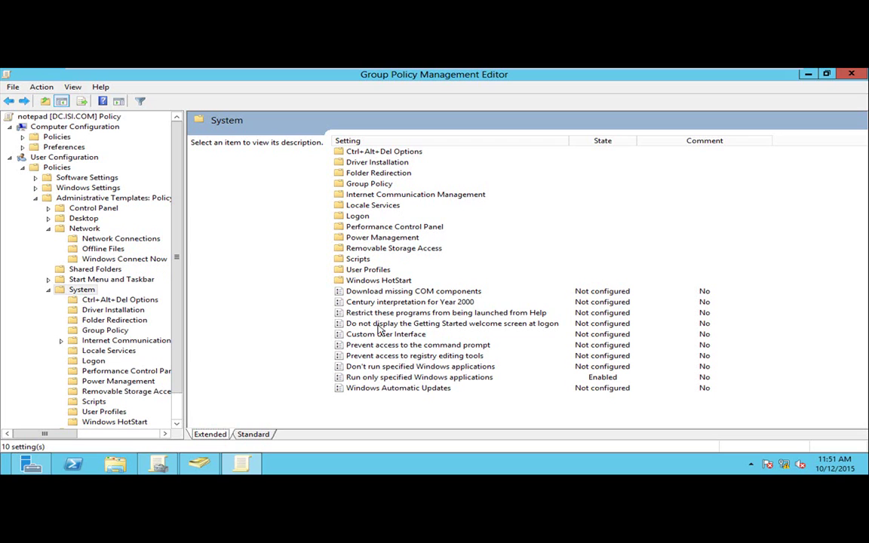
click(49, 291)
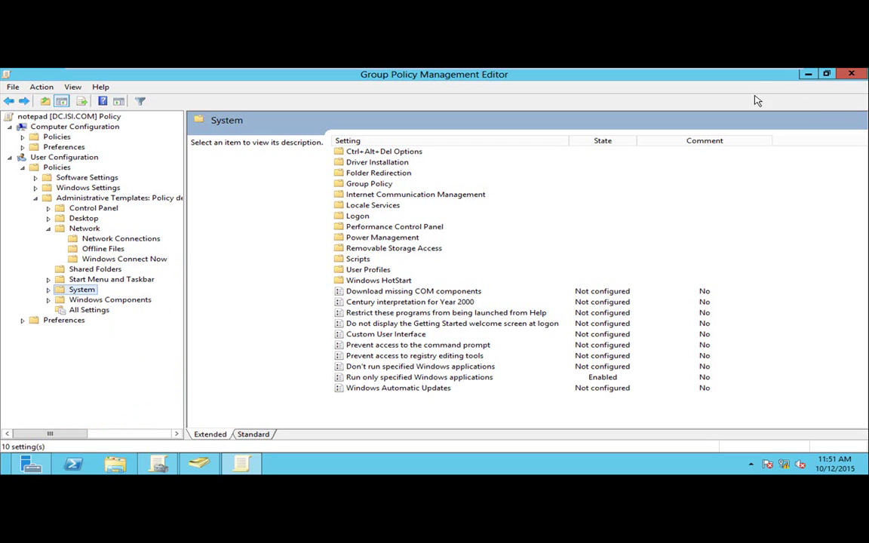
click(850, 75)
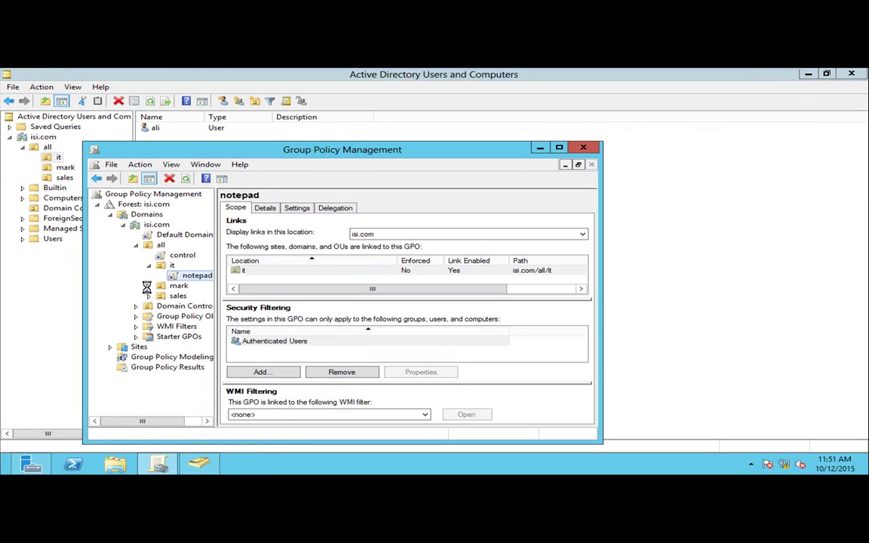
Create a GPO named part and link it to the mark OU.
click(178, 287)
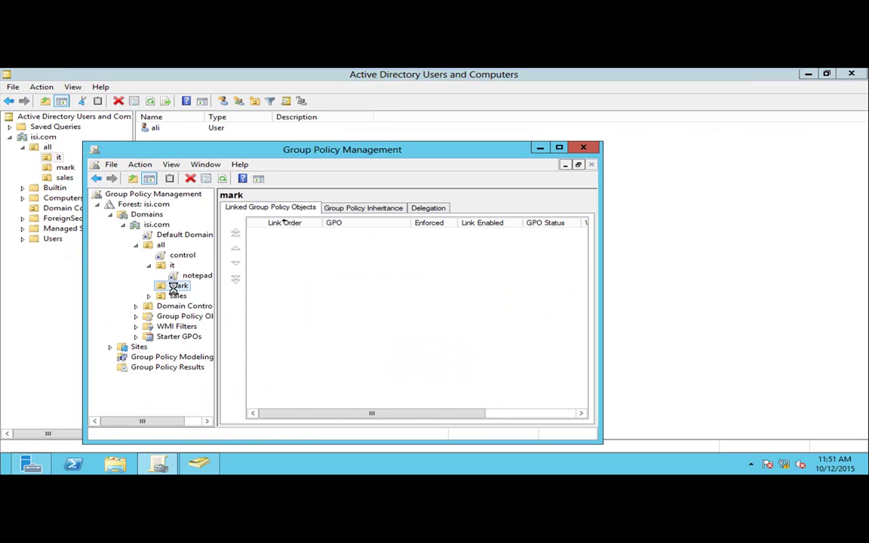
right_click(173, 290)
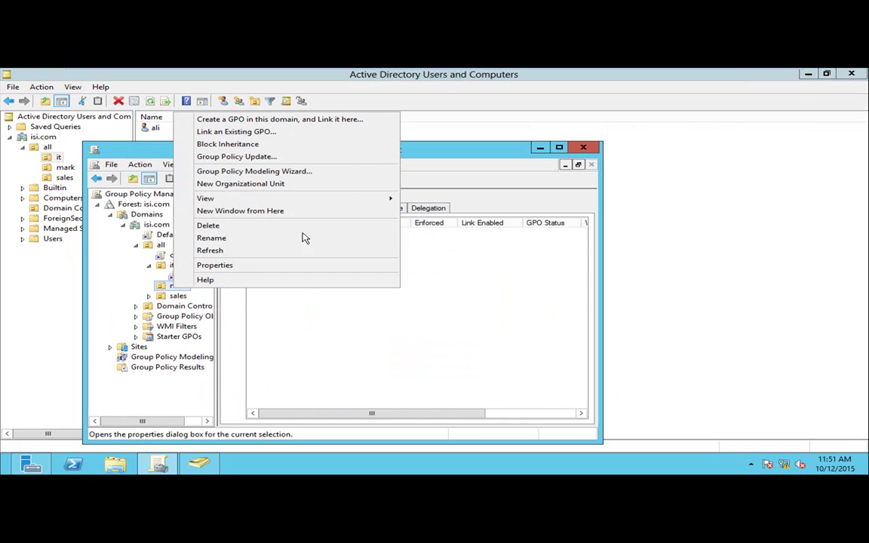
click(300, 120)
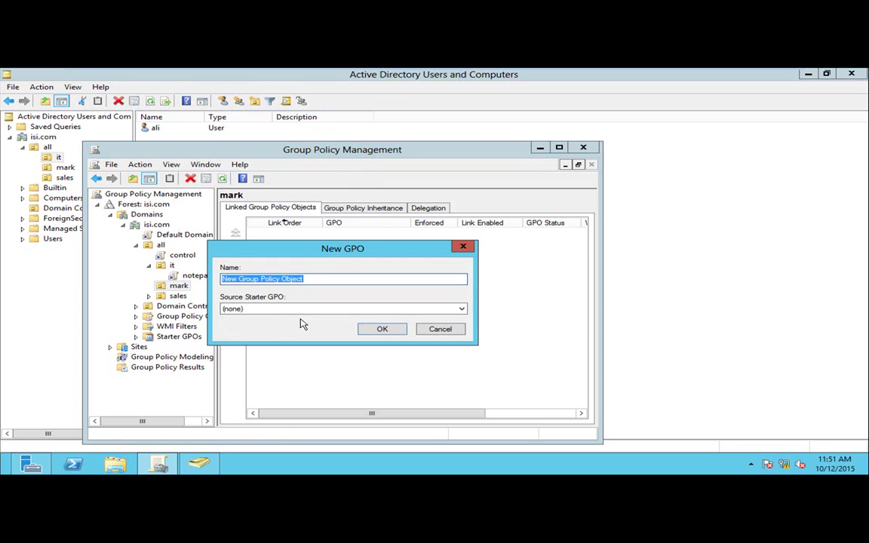
text(part)
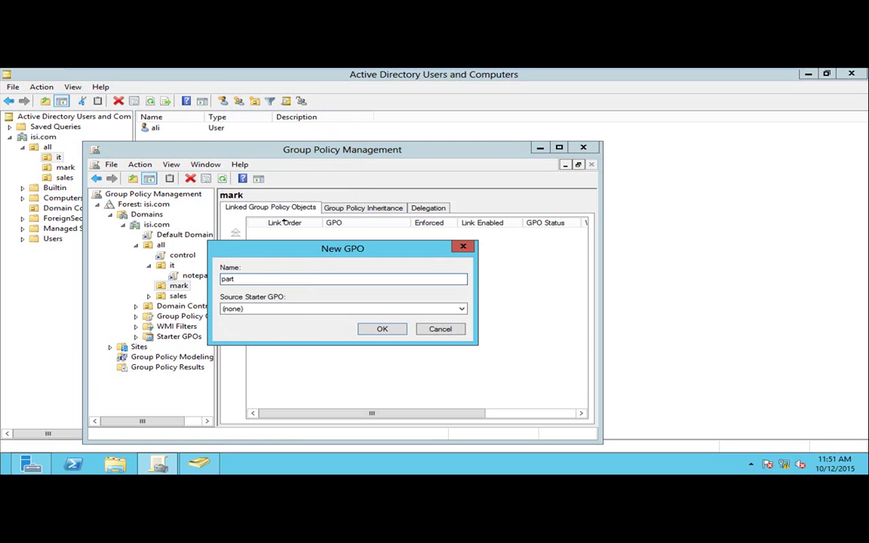
key(Return)
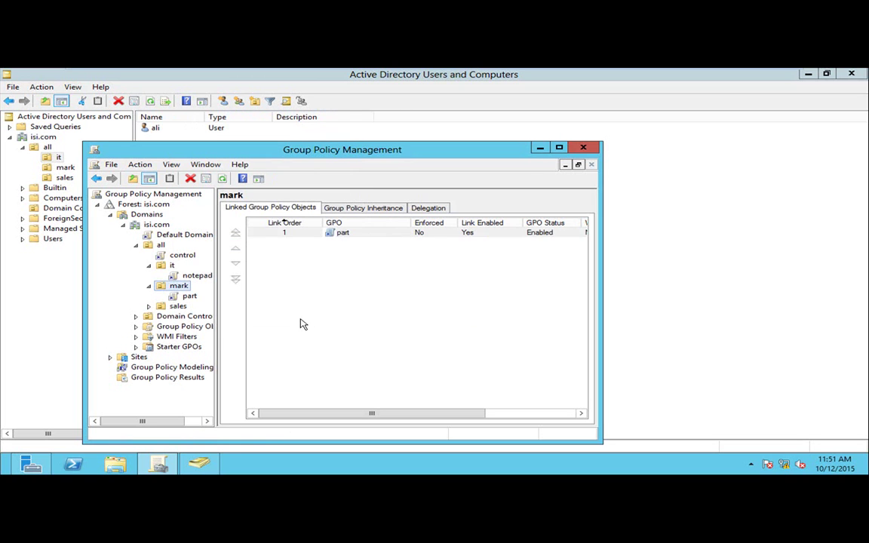
Open the part GPO under the mark OU for editing.
click(188, 296)
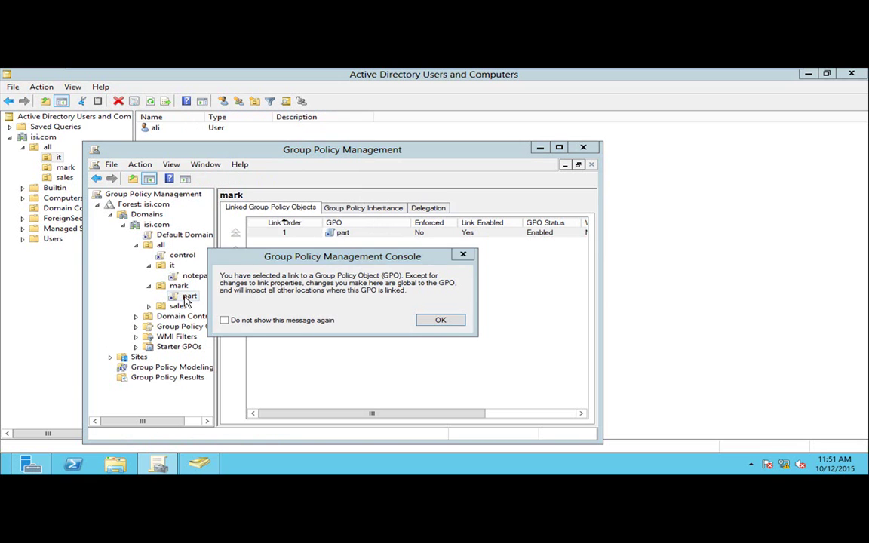
click(441, 320)
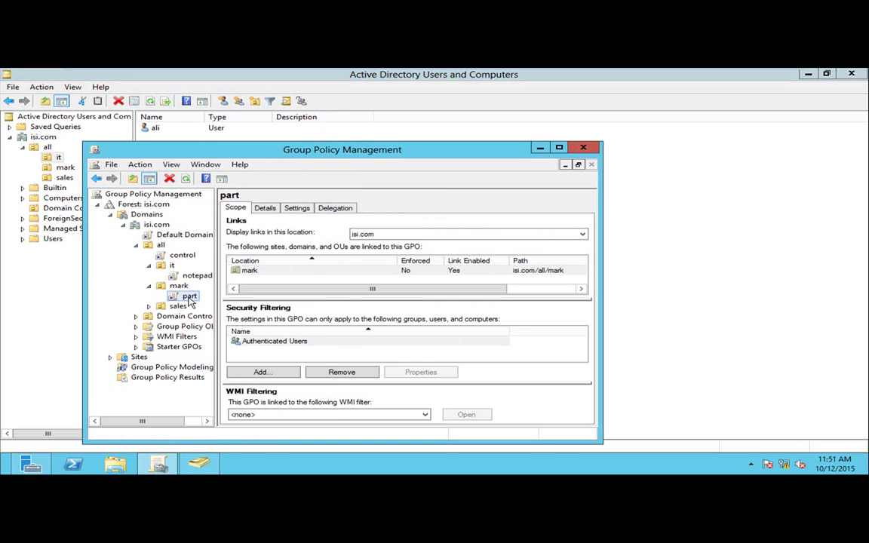
right_click(190, 297)
click(249, 305)
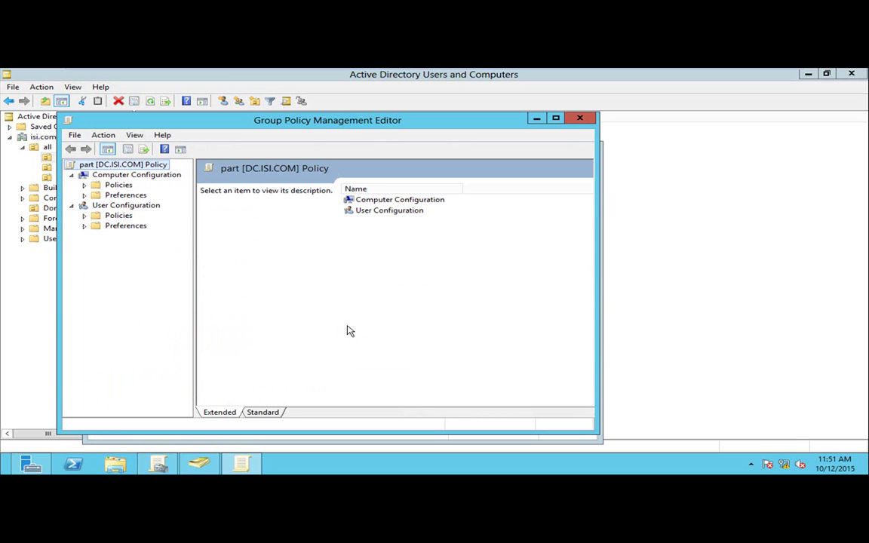
Open the File Explorer policies in the Windows Components folder of the user Administrative Templates.
click(139, 206)
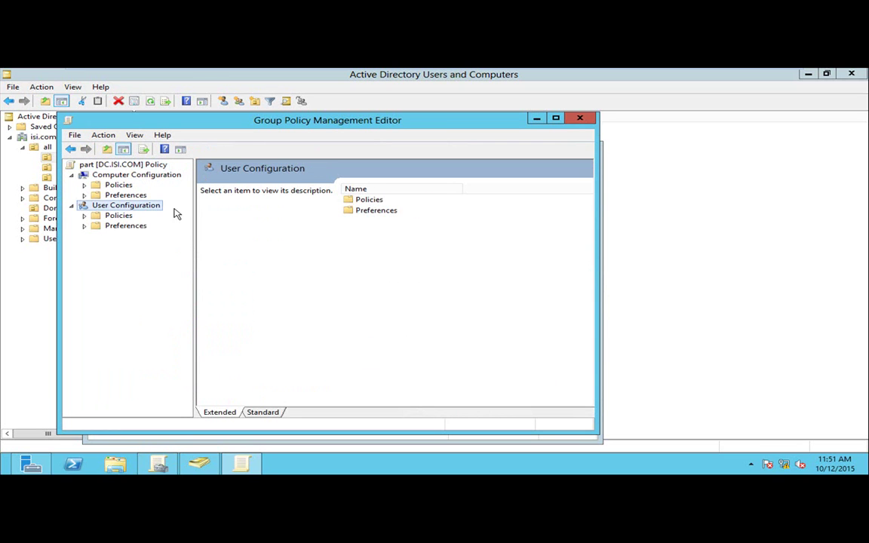
click(84, 216)
click(121, 246)
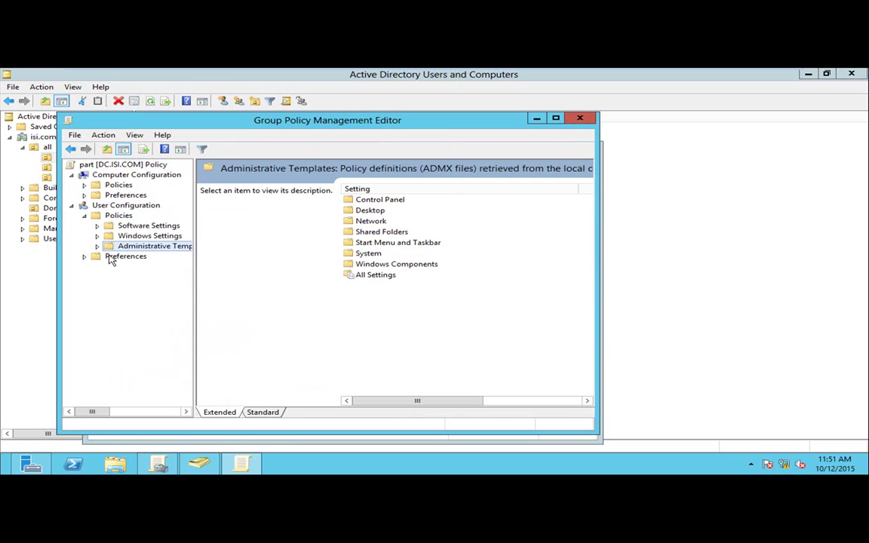
click(96, 247)
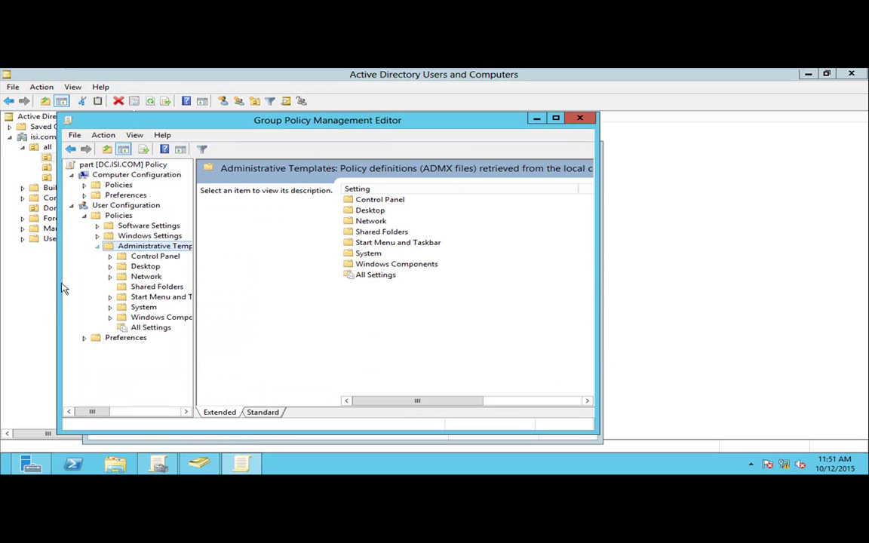
click(156, 318)
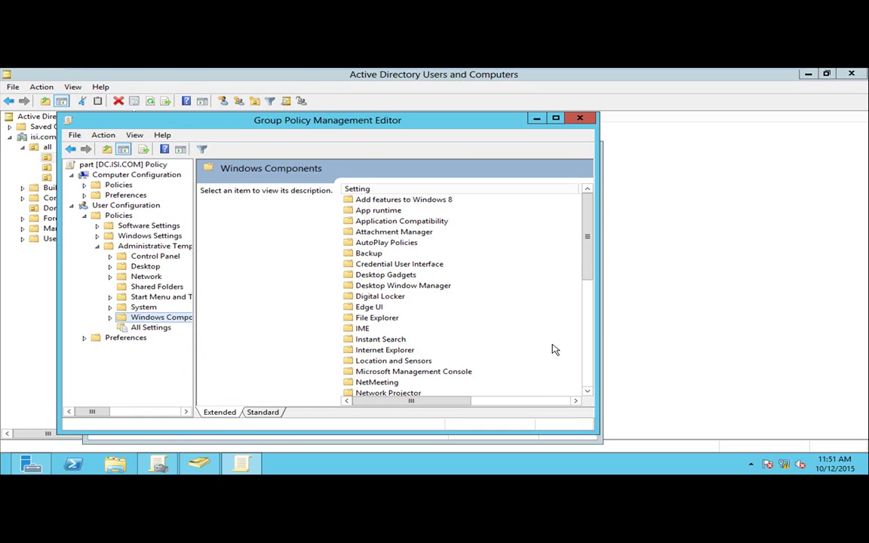
click(381, 221)
scroll(423, 271, down, 3)
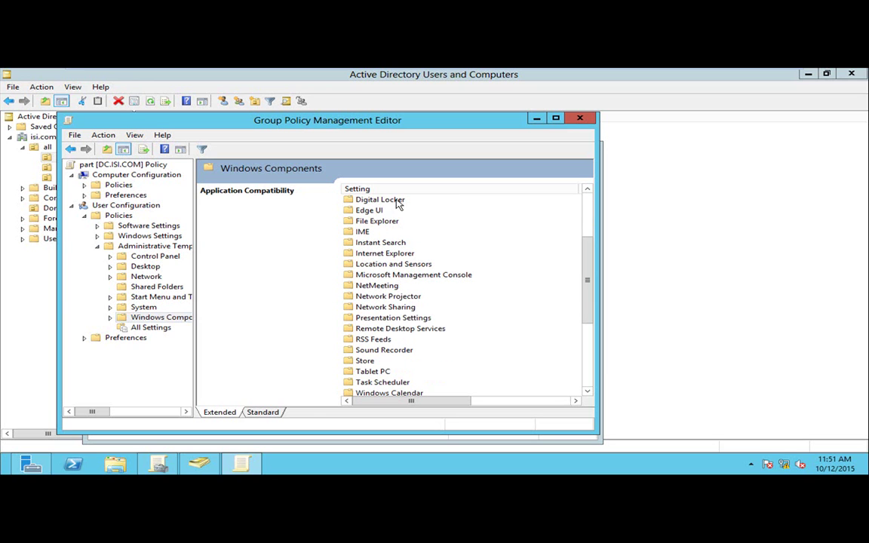
click(377, 221)
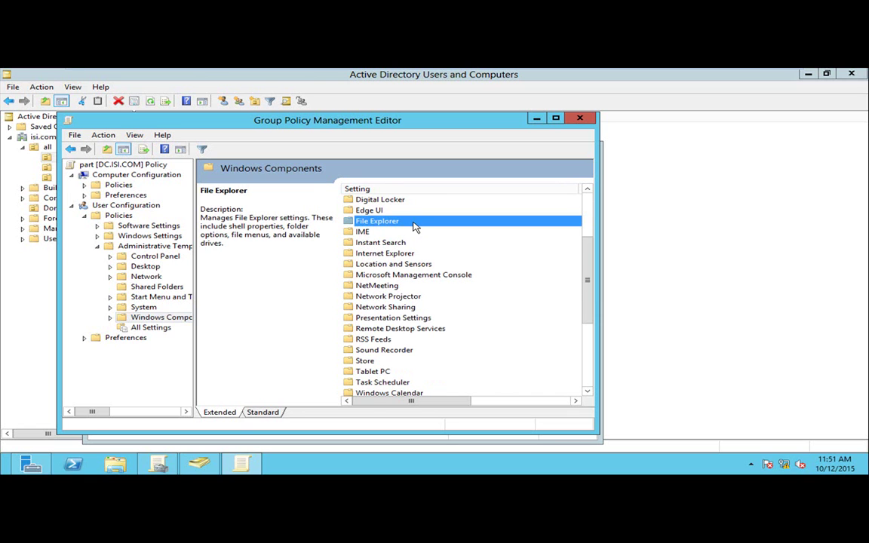
double_click(414, 227)
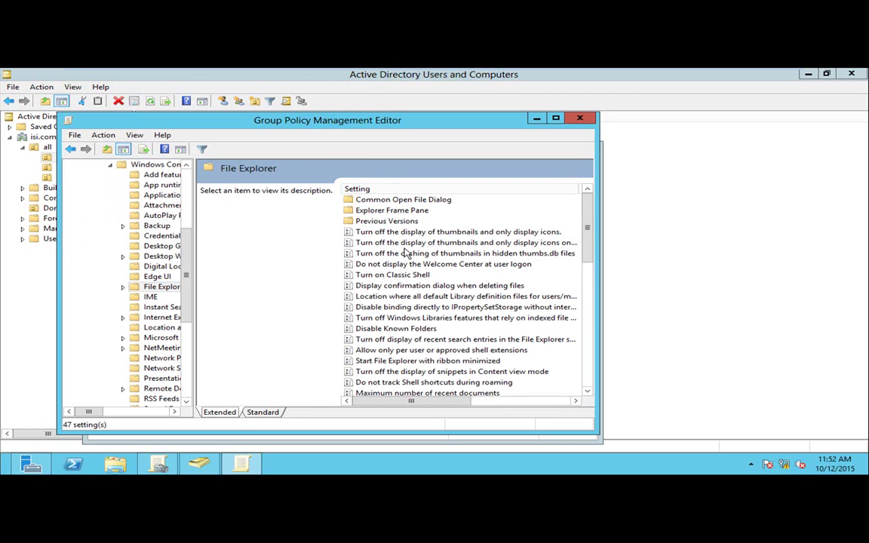
Set "Prevent access to drives from My Computer" to Enabled with "Restrict C drive only", and minimize its dialog.
click(405, 254)
scroll(406, 260, down, 2)
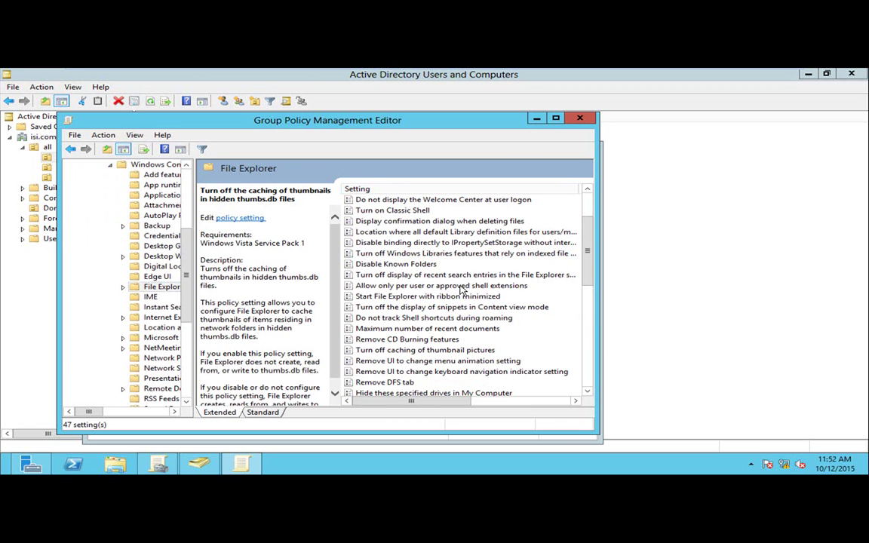
scroll(463, 290, down, 3)
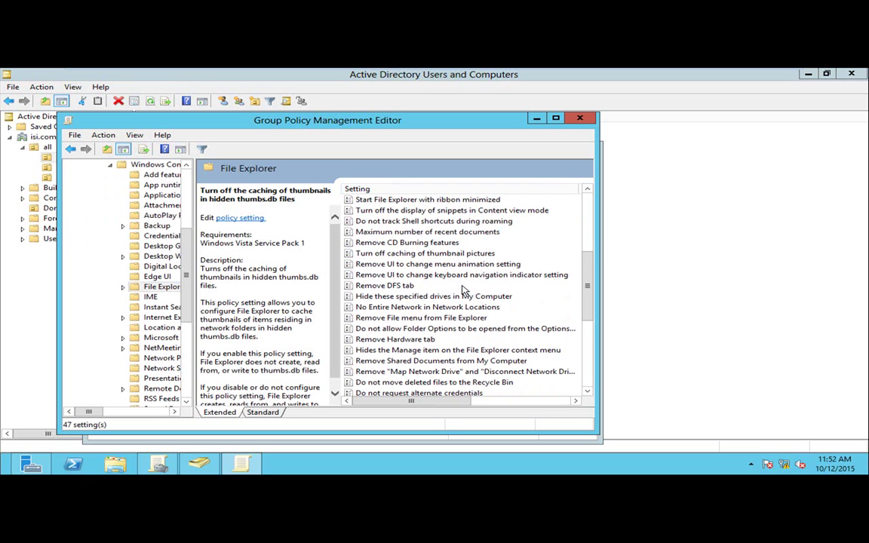
scroll(464, 291, down, 2)
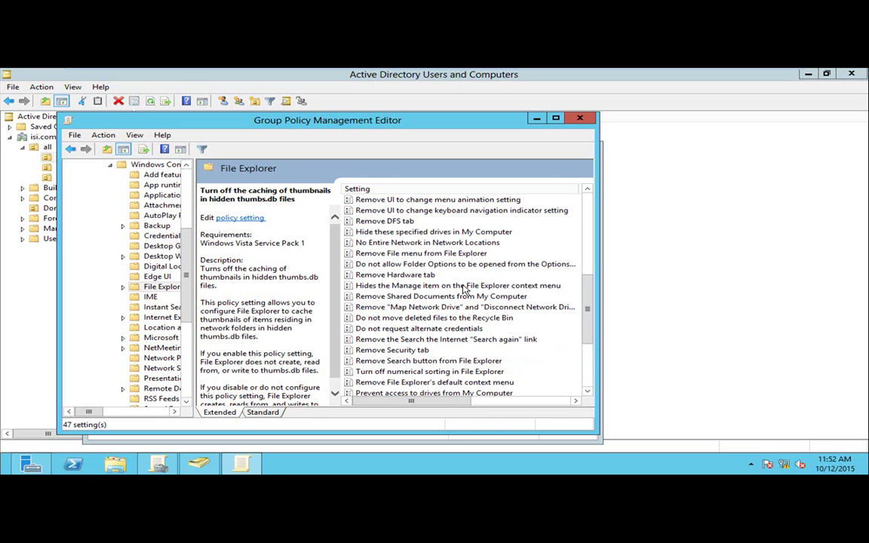
scroll(496, 252, down, 3)
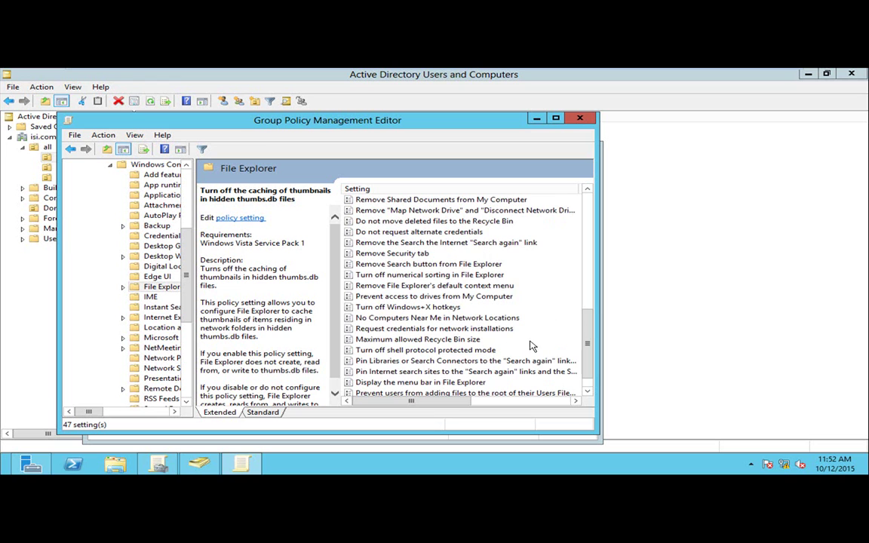
click(393, 298)
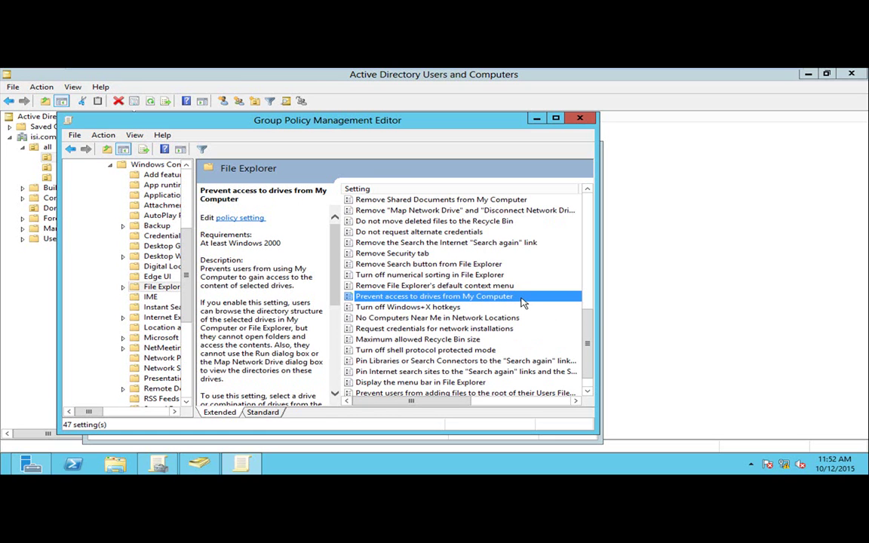
double_click(445, 301)
click(35, 154)
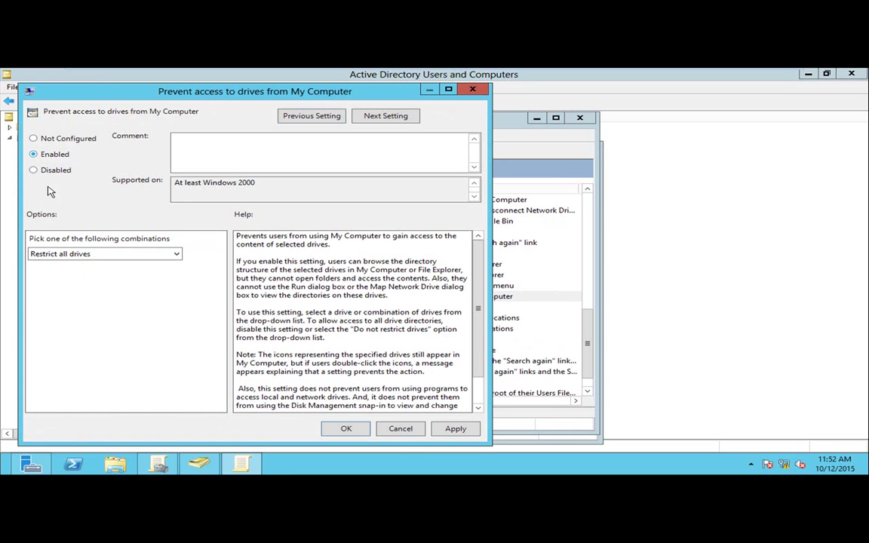
click(178, 255)
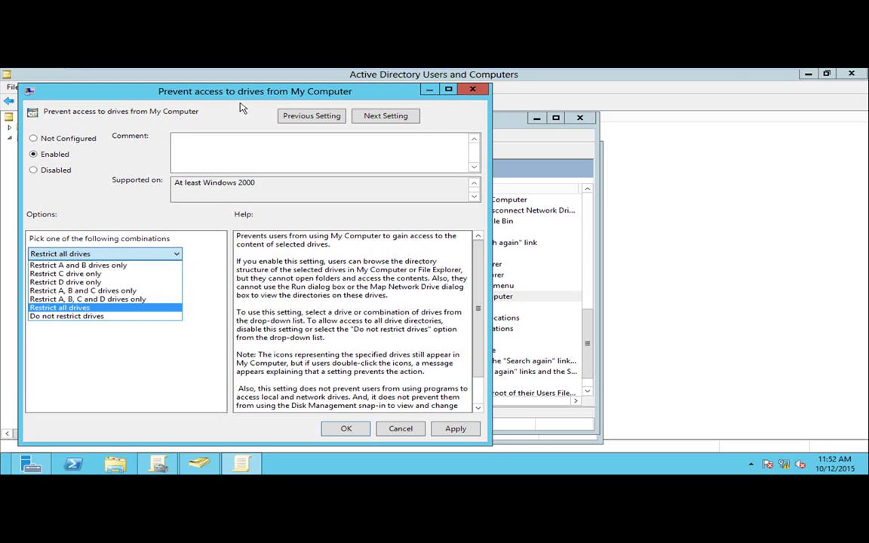
click(66, 273)
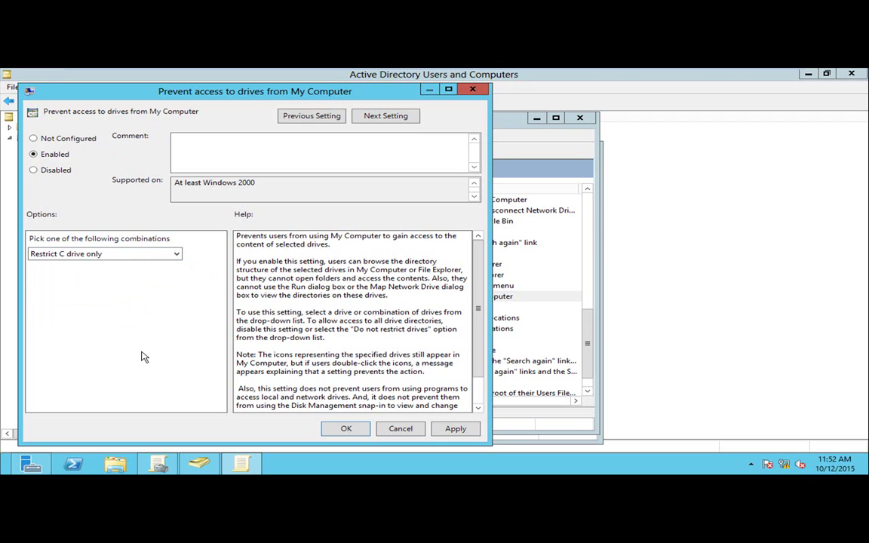
click(429, 90)
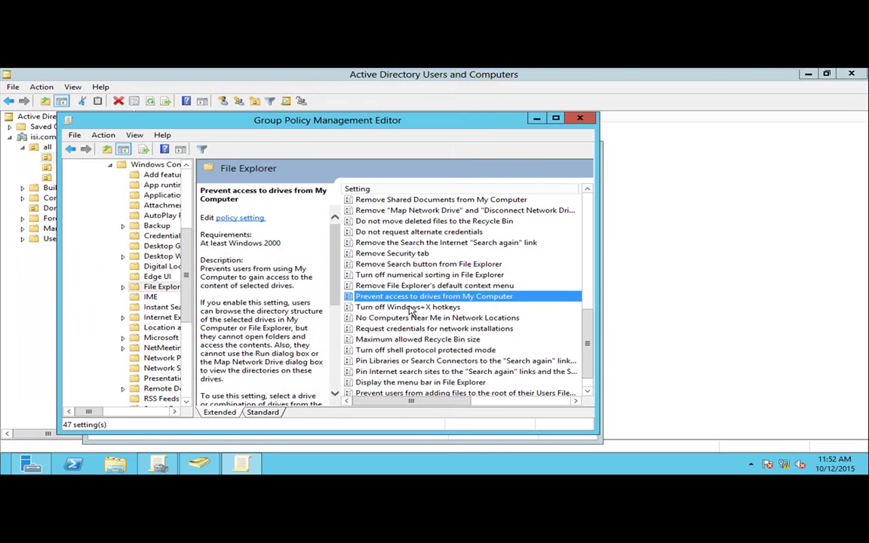
Review the drive combinations offered by the "Hide these specified drives in My Computer" policy, then close it without saving.
scroll(383, 236, up, 2)
click(363, 199)
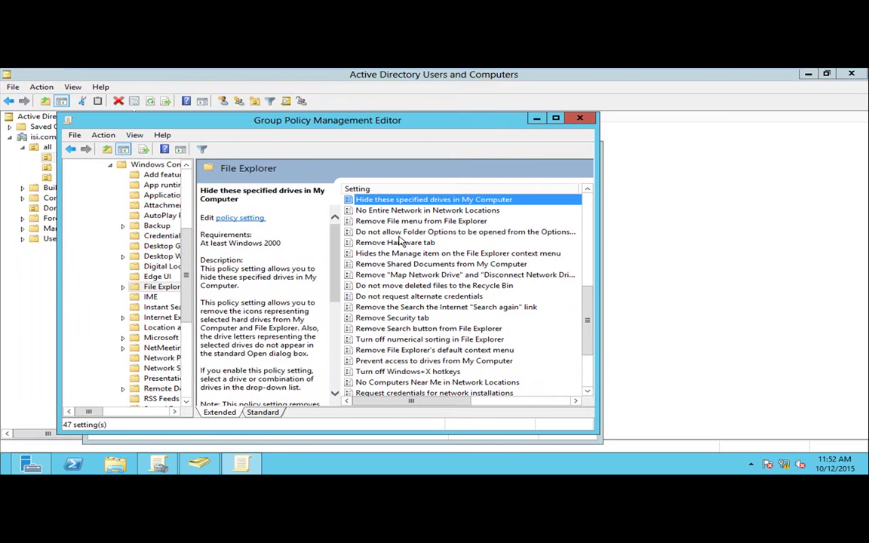
scroll(400, 240, up, 1)
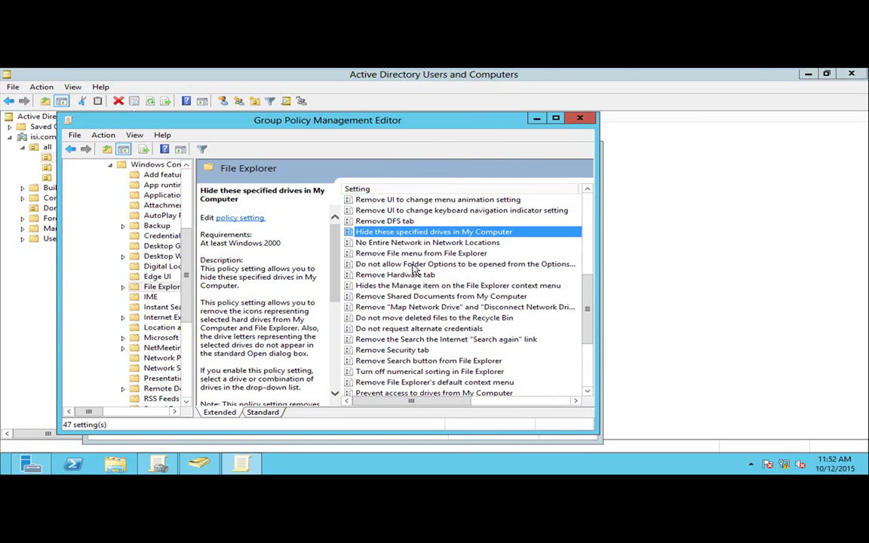
double_click(498, 238)
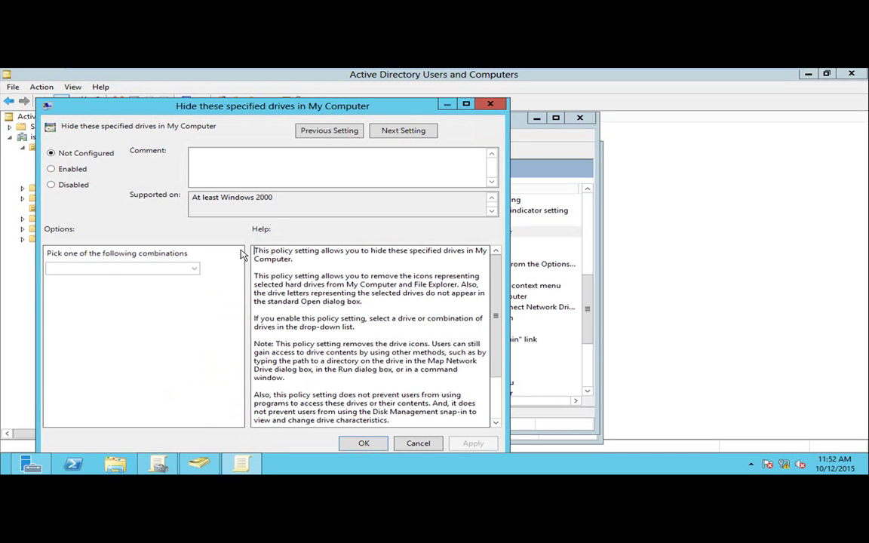
click(73, 169)
click(194, 268)
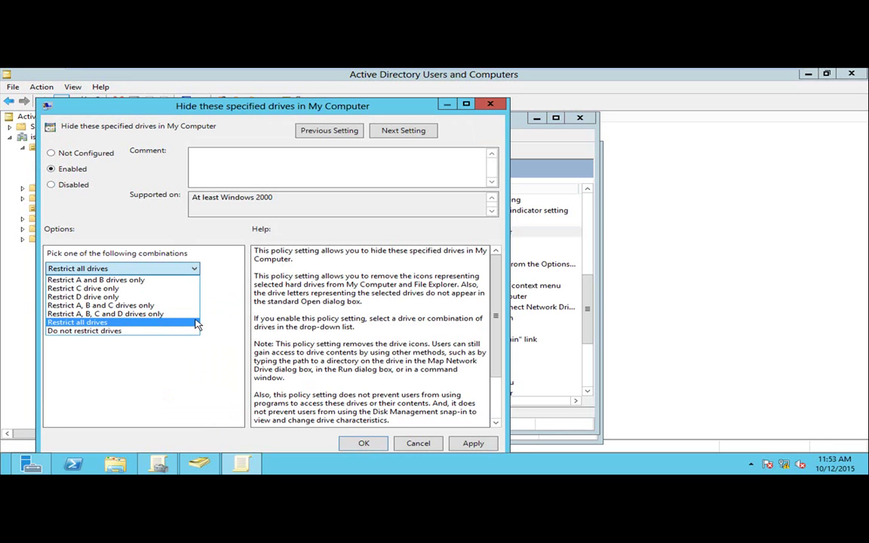
click(453, 105)
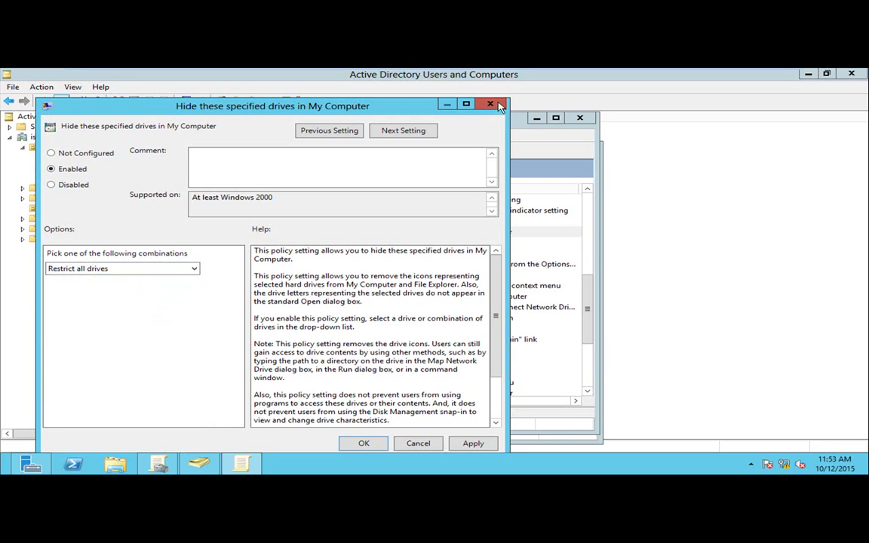
click(490, 104)
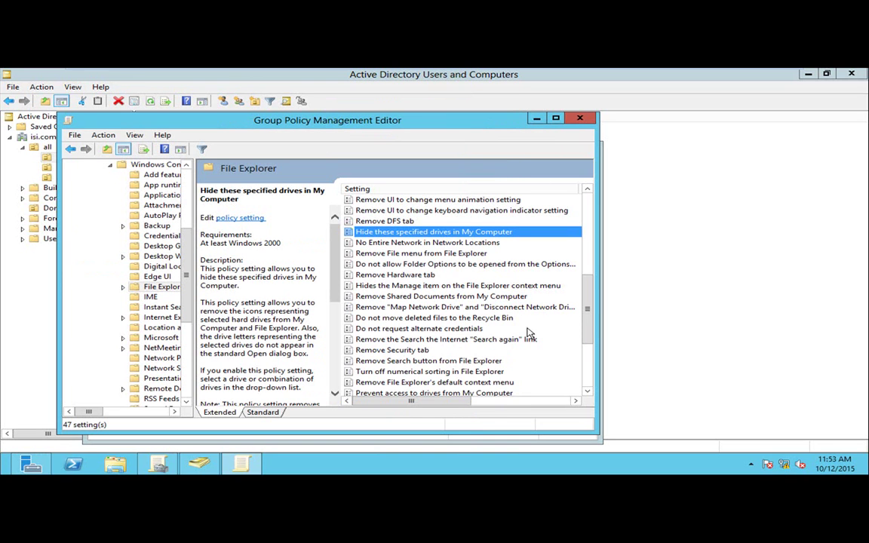
Set "Prevent access to drives from My Computer" to Enabled with "Restrict all drives" and save the policy.
drag(589, 306, 604, 361)
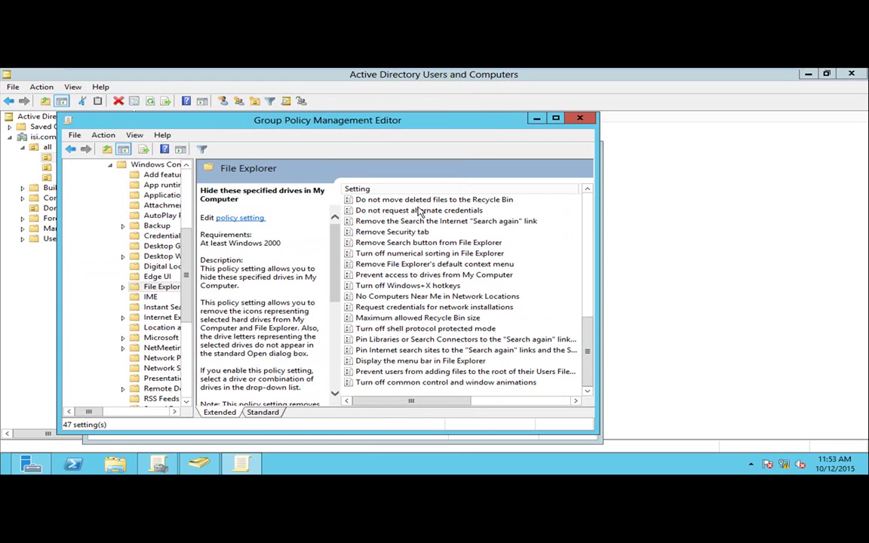
scroll(411, 221, up, 1)
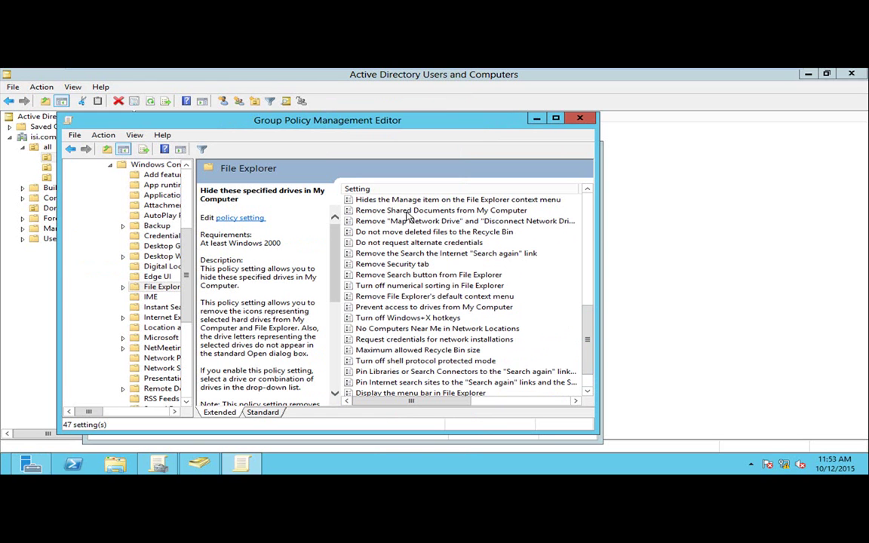
scroll(402, 215, up, 2)
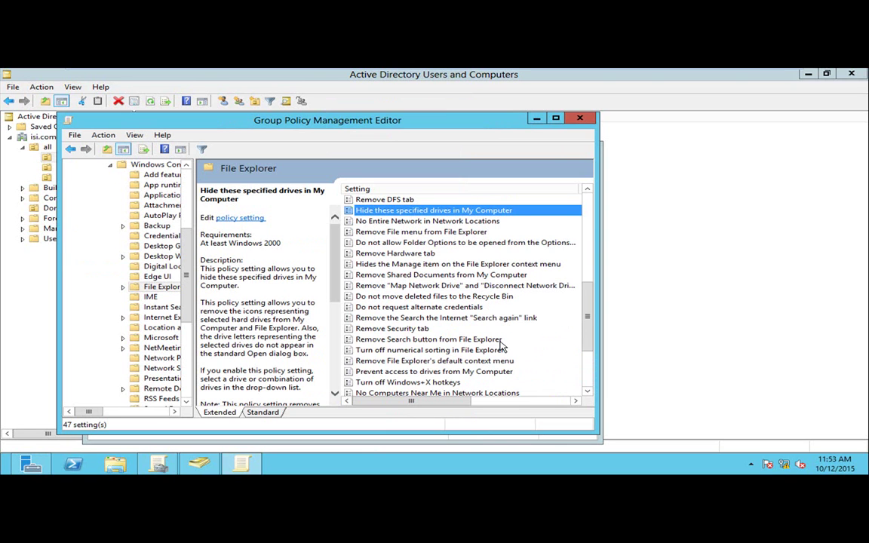
scroll(415, 298, down, 1)
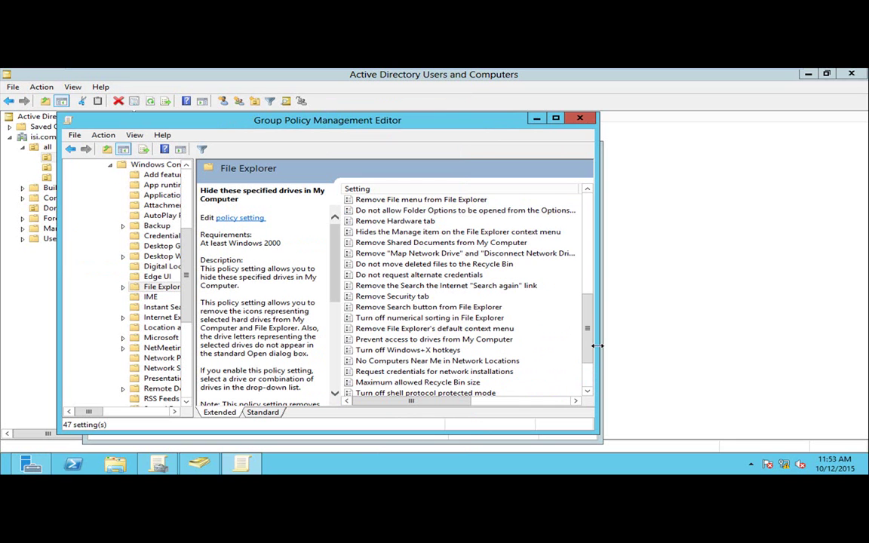
drag(592, 334, 598, 378)
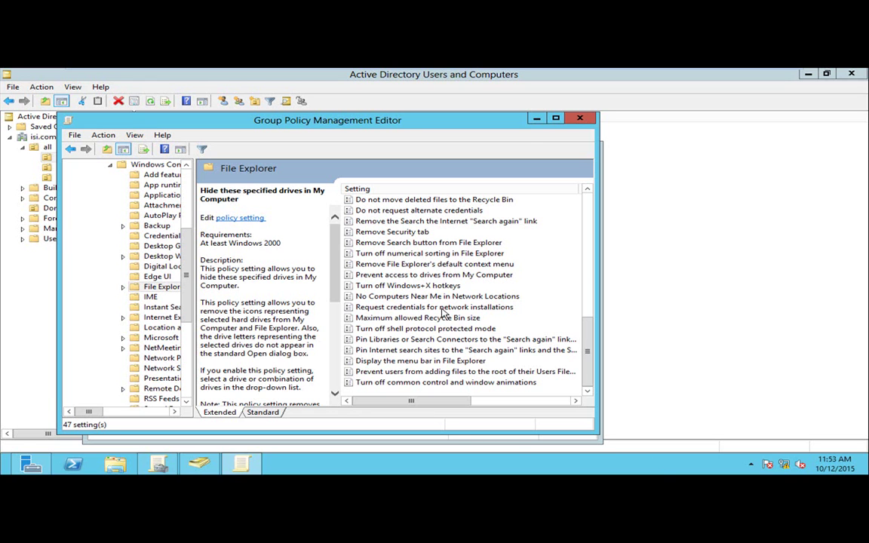
double_click(411, 275)
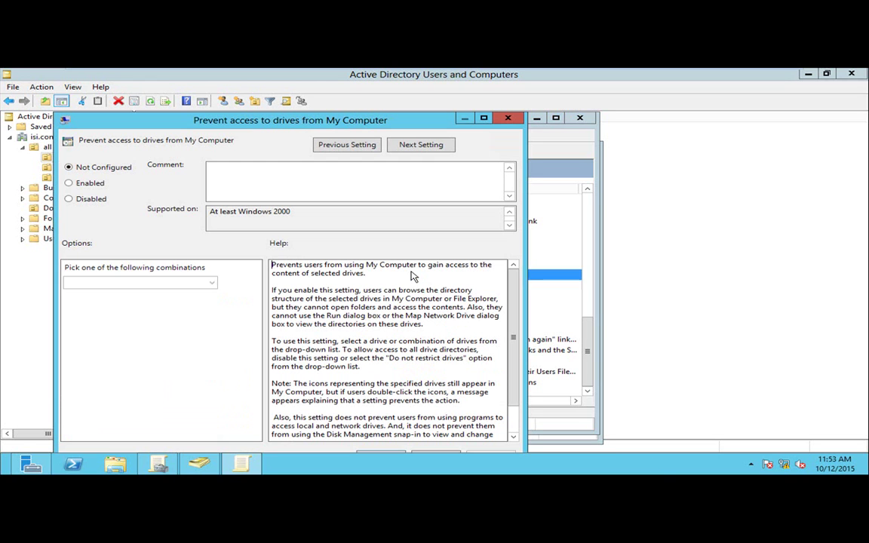
click(84, 186)
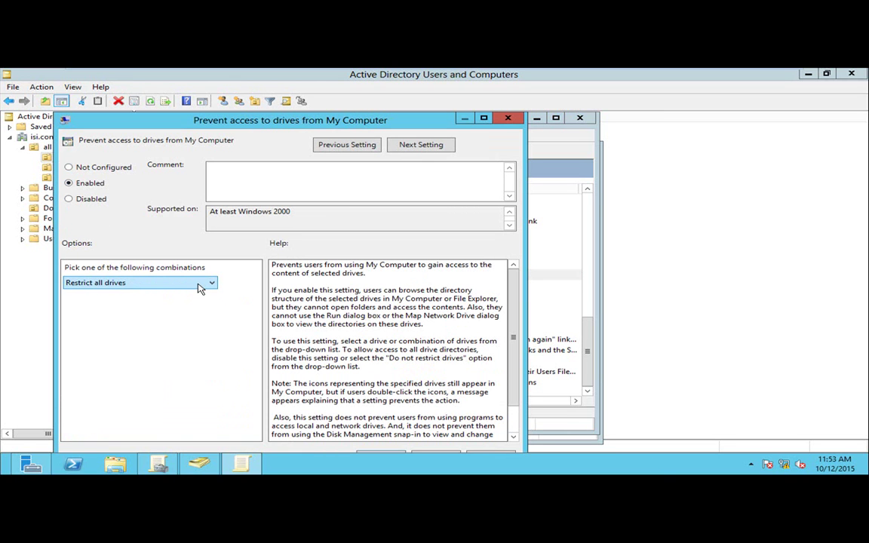
double_click(270, 120)
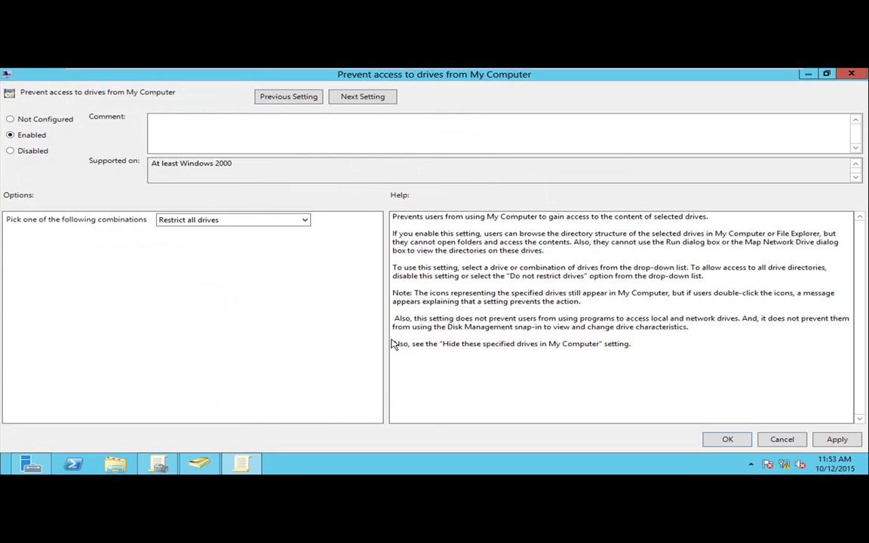
click(729, 441)
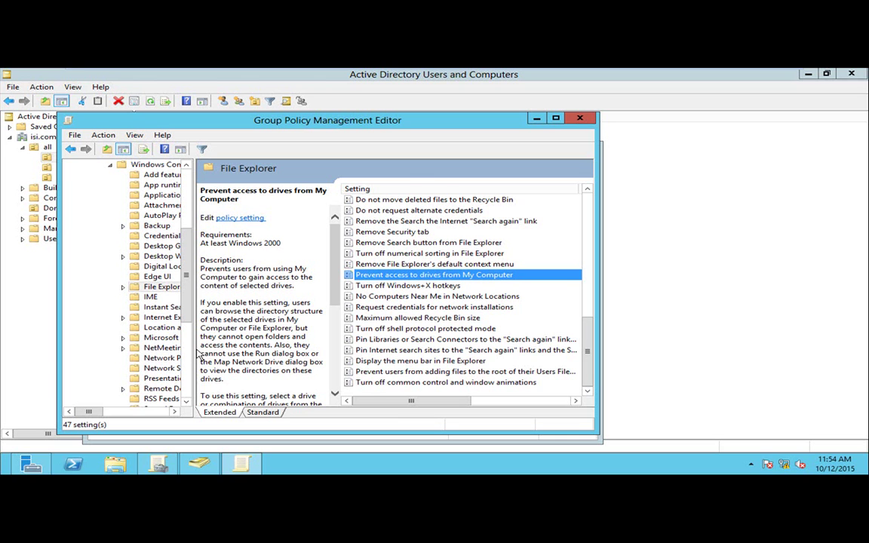
Widen the policy tree and view the description of "Always install with elevated privileges" in the Windows Installer folder.
drag(194, 353, 278, 349)
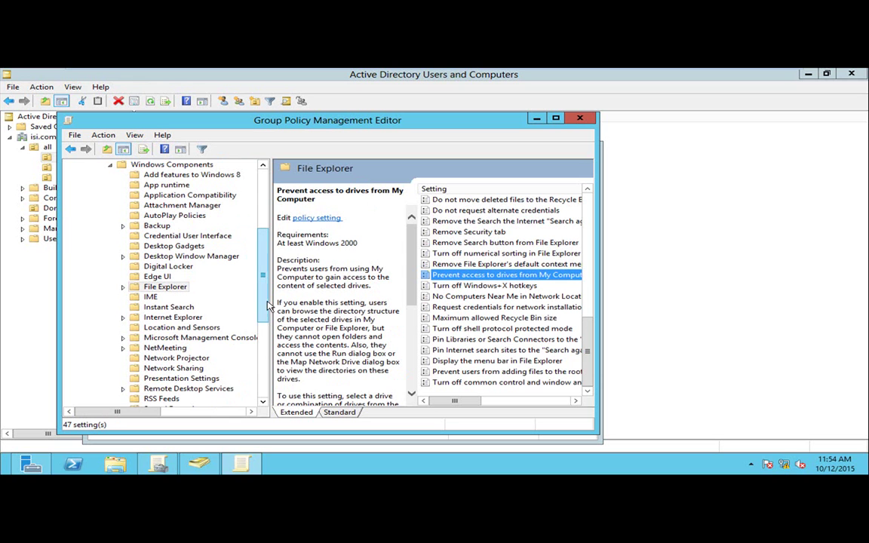
scroll(243, 237, up, 5)
scroll(249, 247, down, 2)
scroll(264, 317, down, 6)
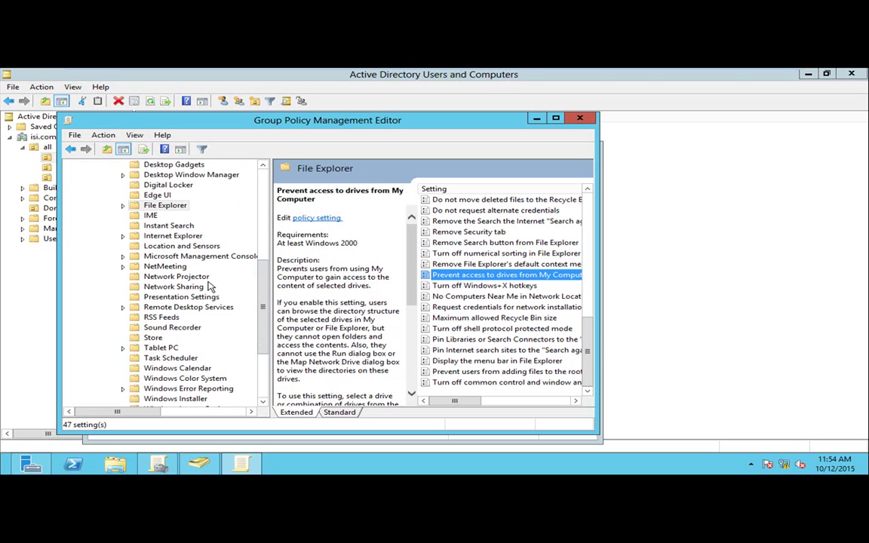
scroll(264, 318, down, 2)
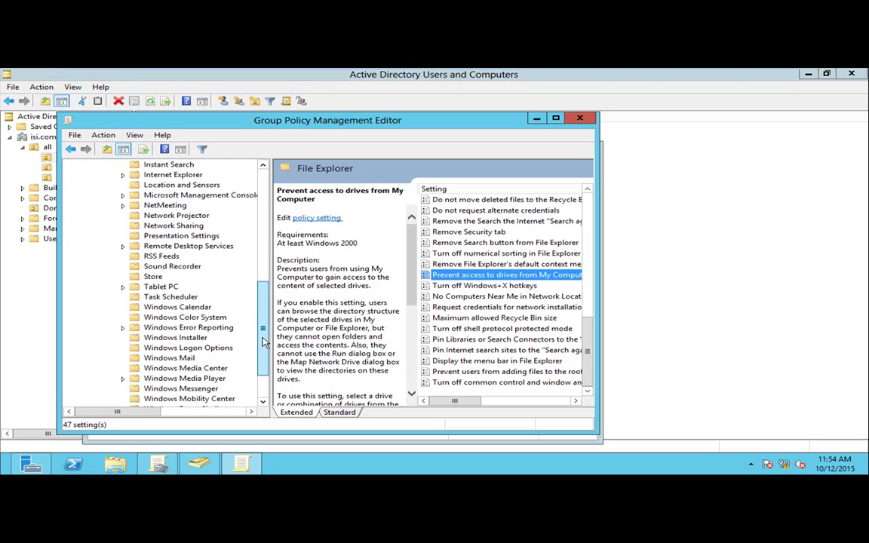
click(175, 338)
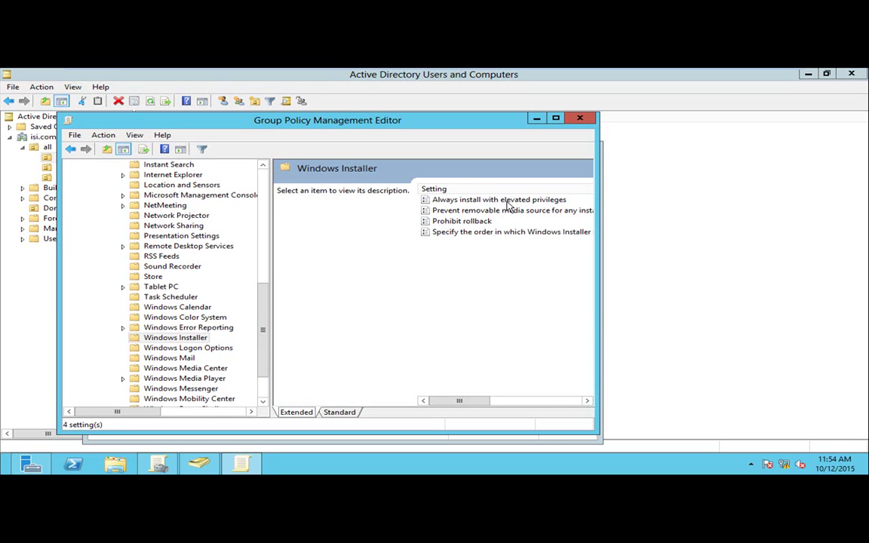
click(551, 202)
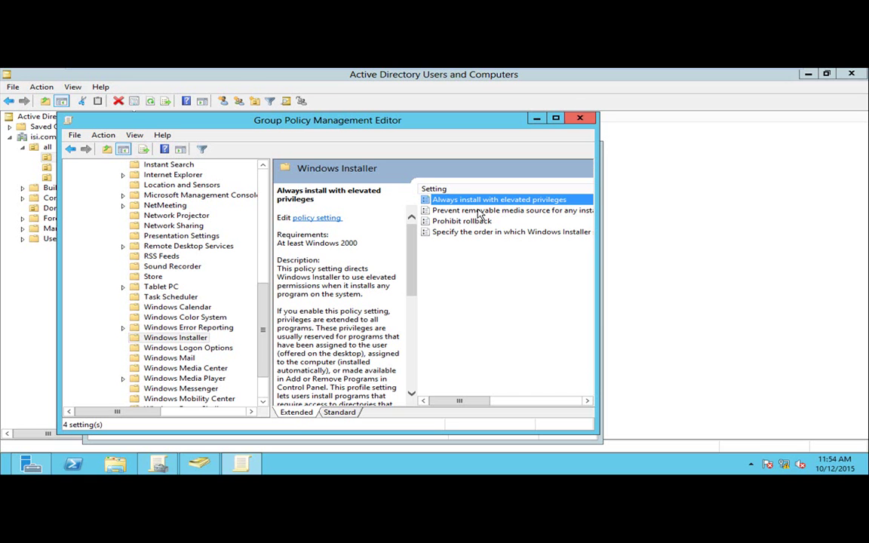
Collapse the Windows Components folder, look through its subfolders, and display All Settings of the user Administrative Templates.
scroll(256, 339, down, 2)
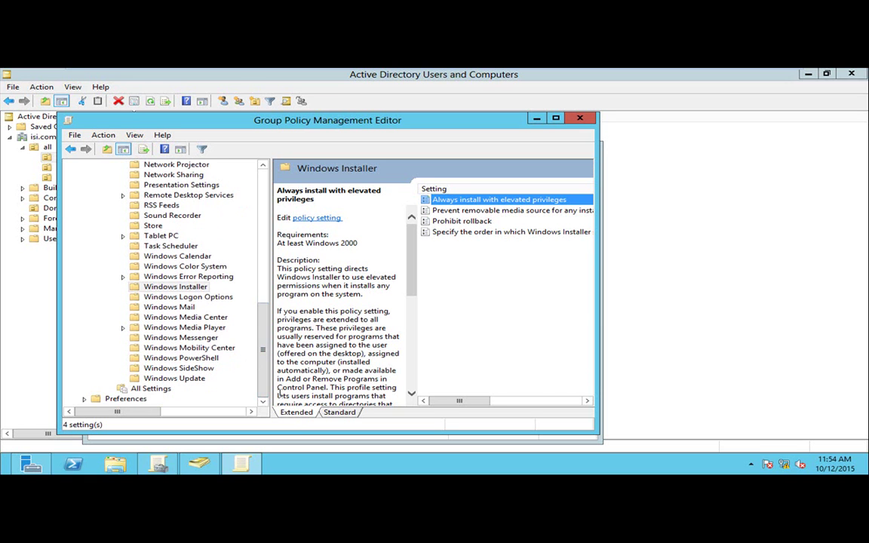
drag(260, 373, 286, 249)
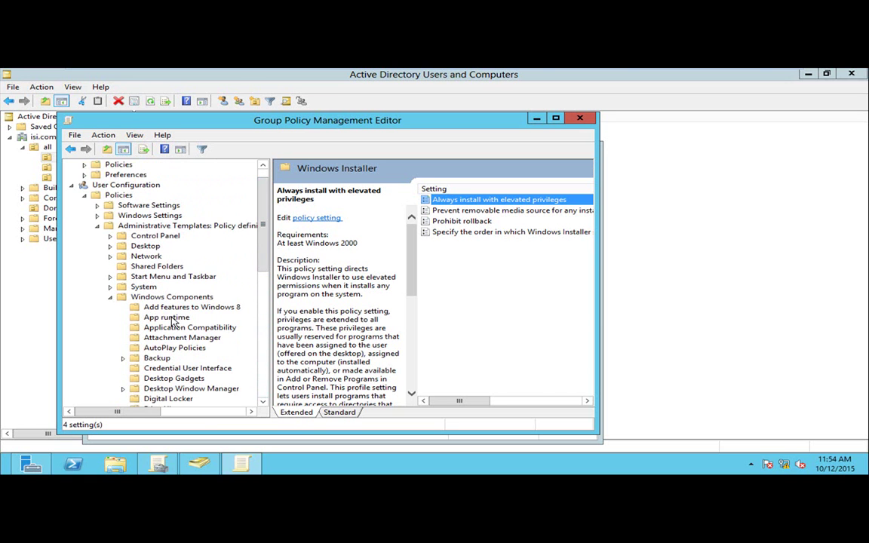
click(111, 298)
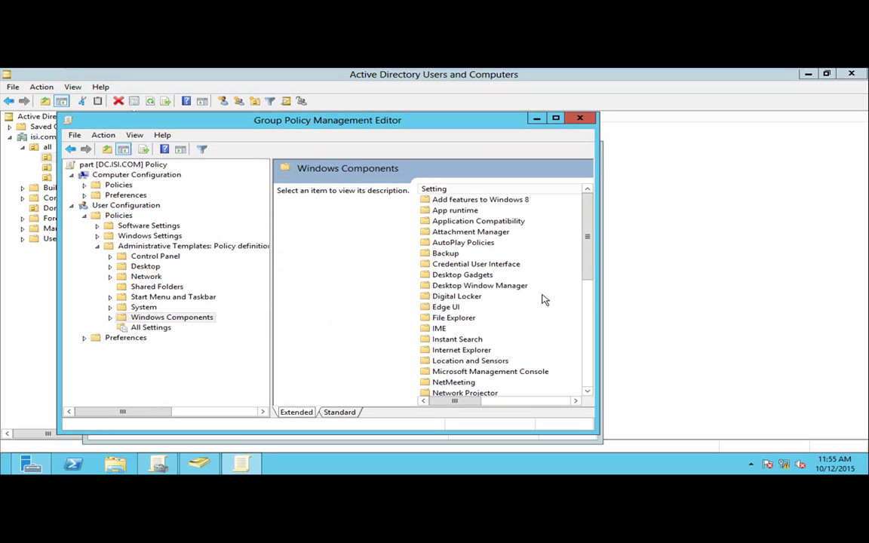
drag(588, 237, 574, 302)
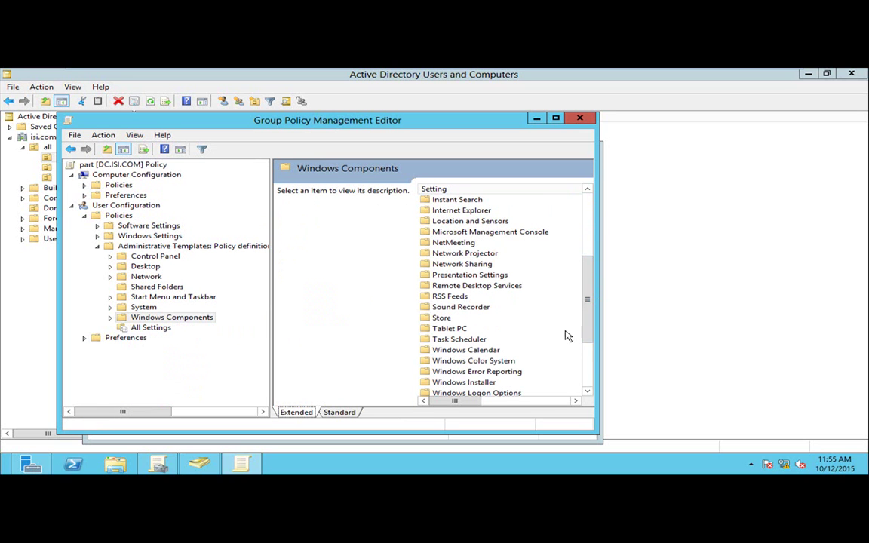
click(150, 329)
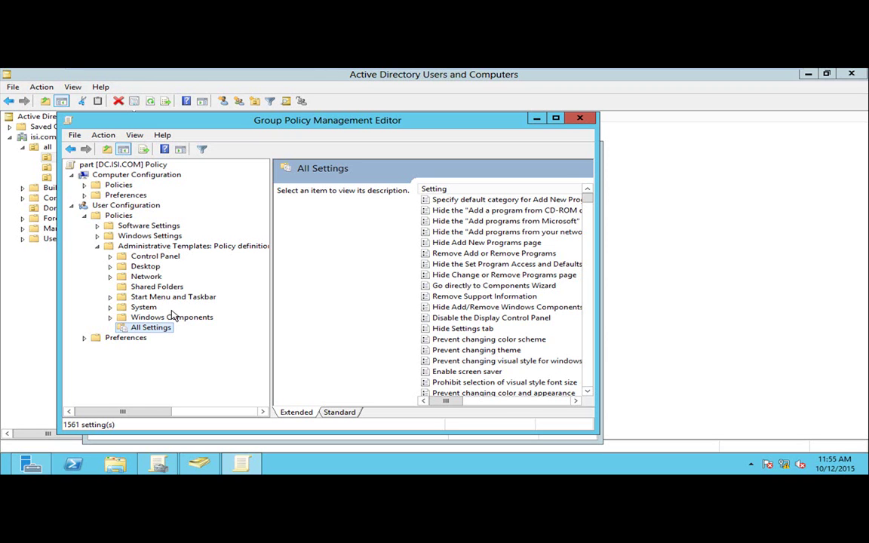
View the Add/Remove Templates dialog and the available filter commands for the user Administrative Templates without changing anything.
click(193, 247)
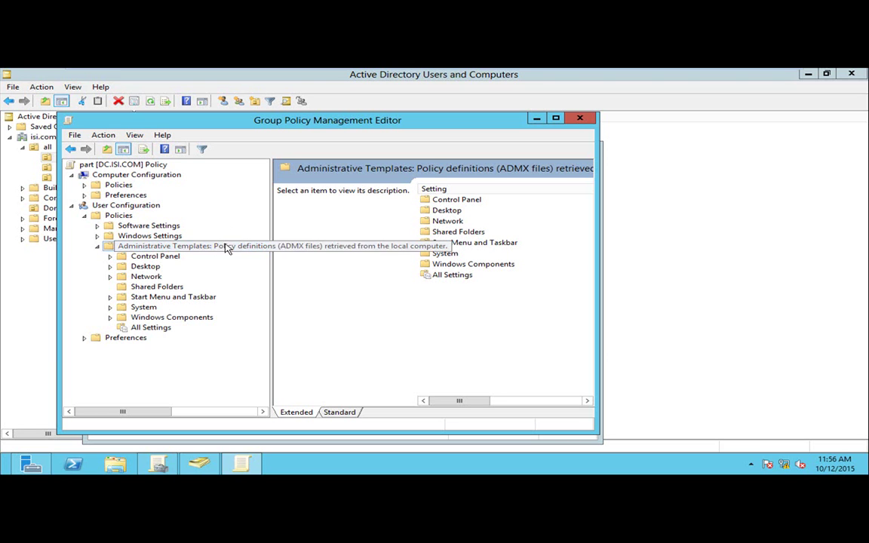
right_click(227, 249)
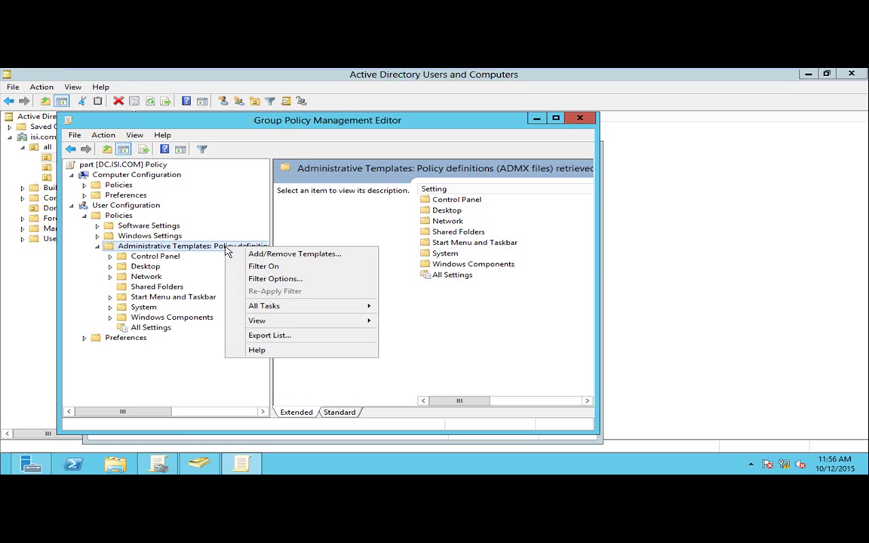
click(351, 254)
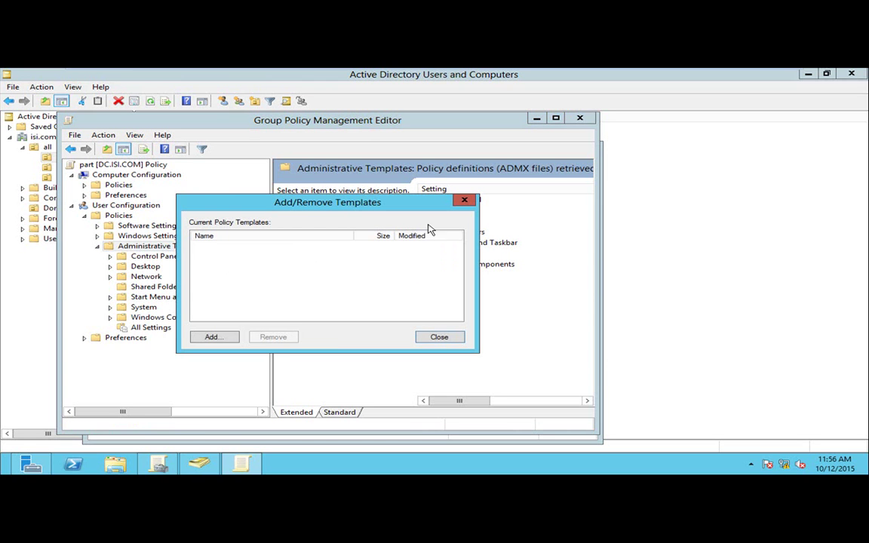
click(464, 200)
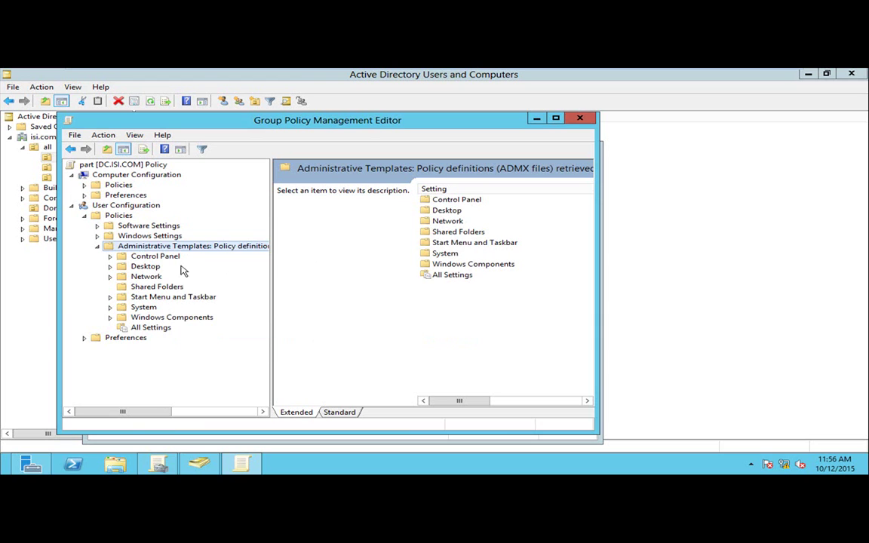
right_click(136, 248)
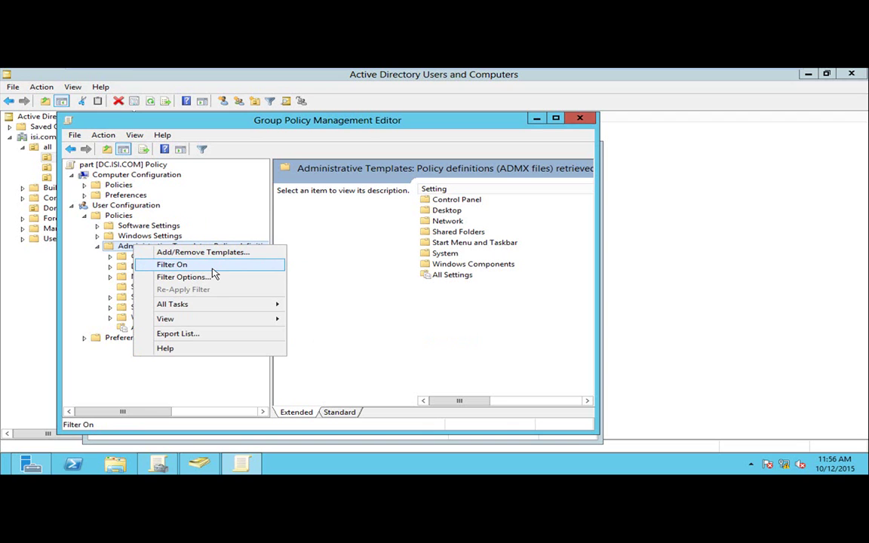
click(178, 384)
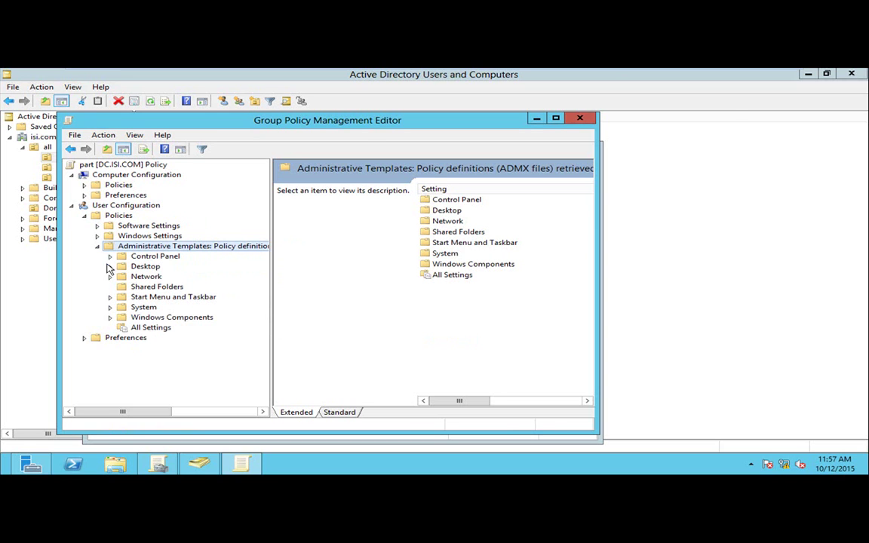
Close the policy editor and the Group Policy Management console, and check the members of the mark, it and sales OUs.
click(588, 119)
click(587, 145)
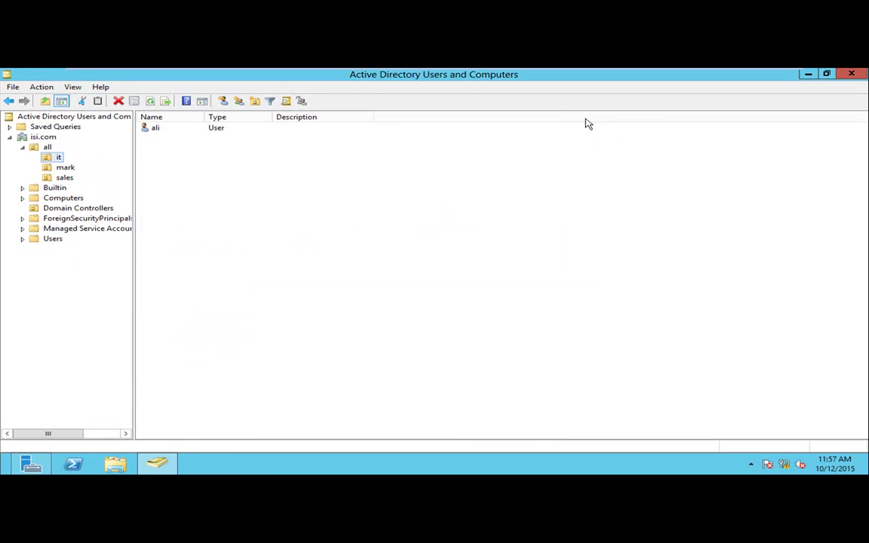
click(155, 130)
click(66, 168)
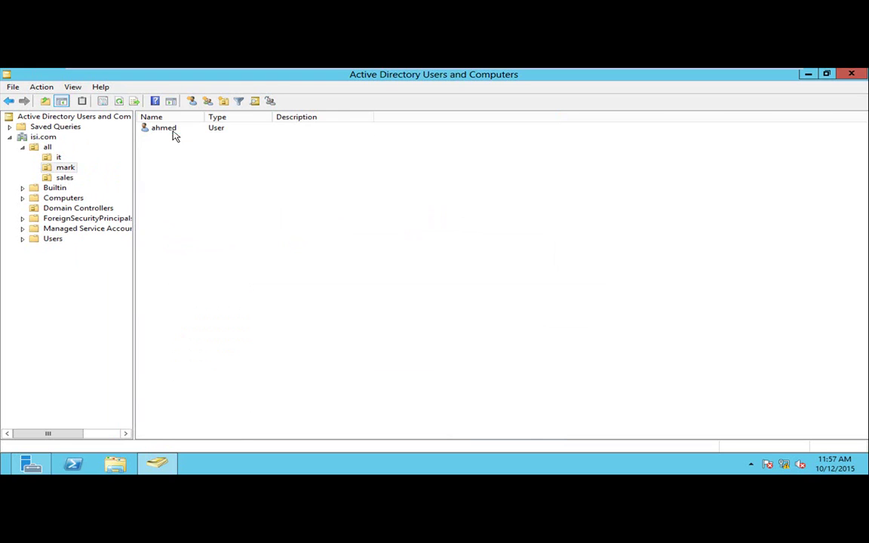
click(169, 130)
click(58, 158)
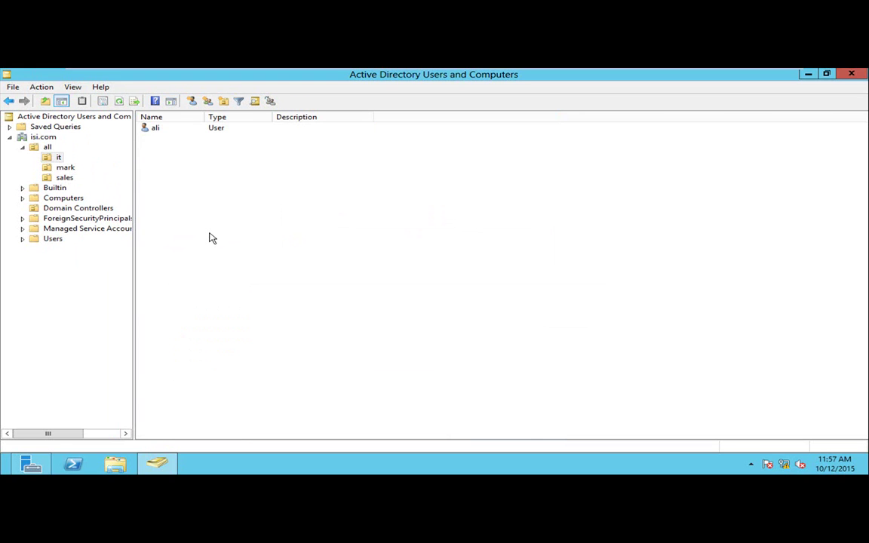
click(65, 178)
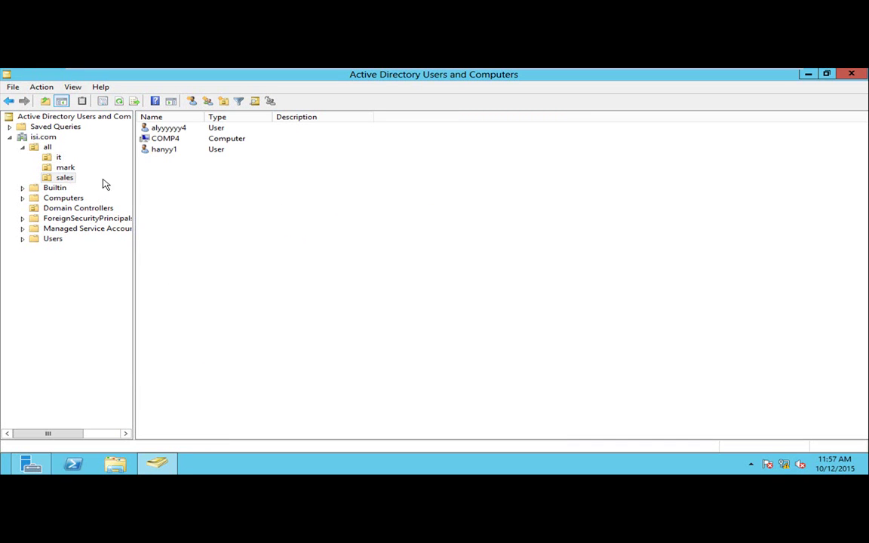
Review which users belong to the it, mark and sales OUs, comparing mainly the it and mark members.
click(59, 158)
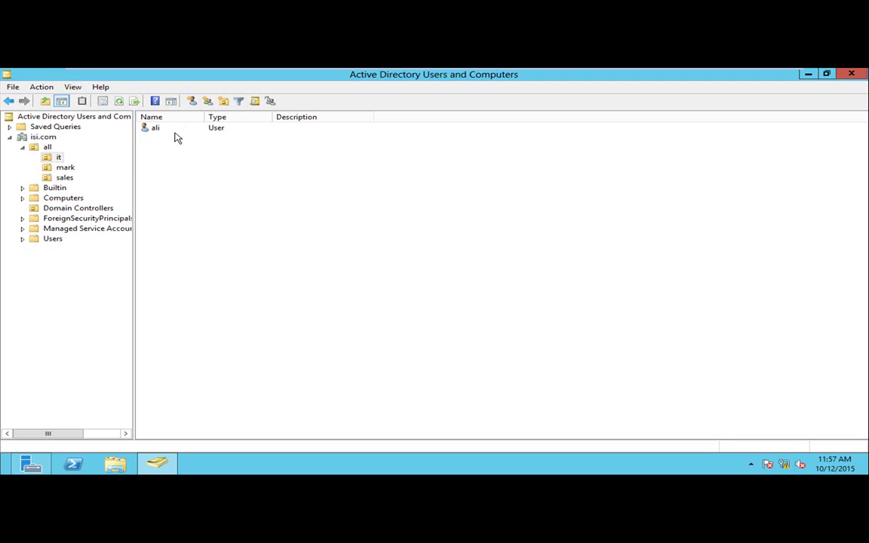
click(65, 169)
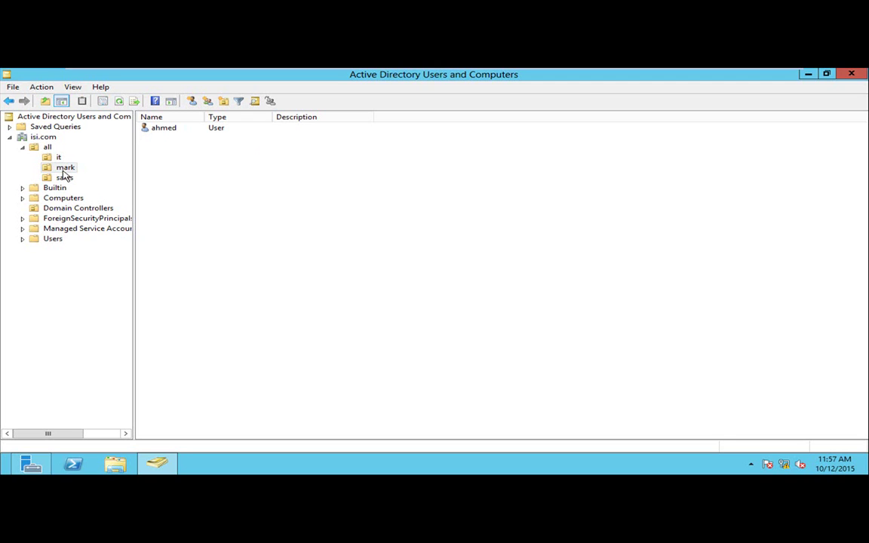
click(62, 179)
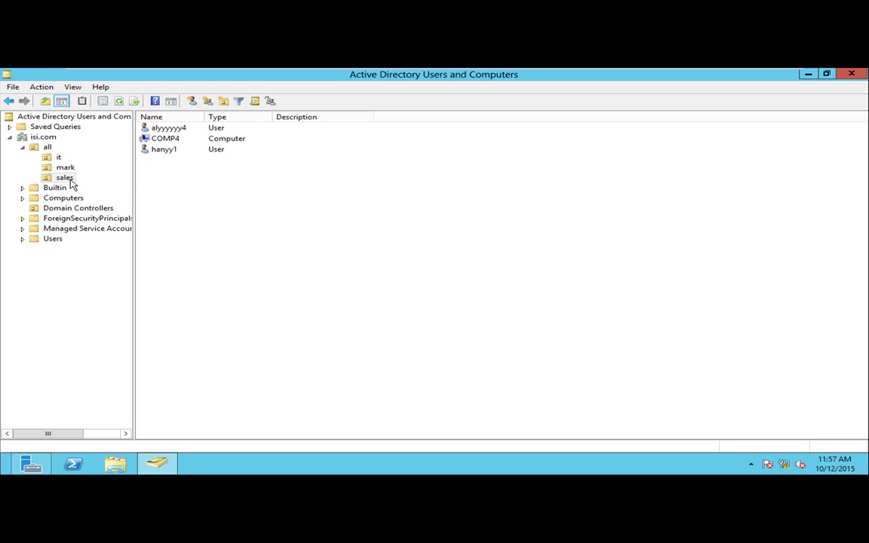
click(64, 166)
click(160, 128)
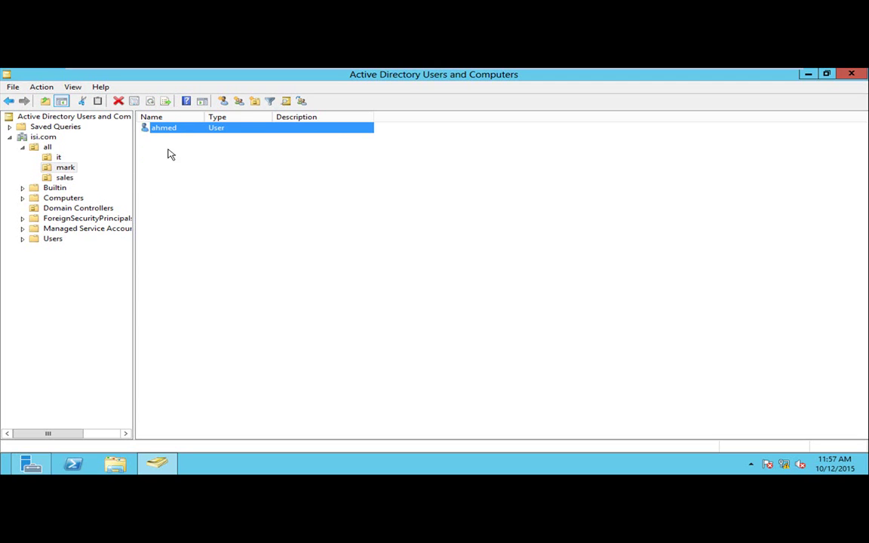
click(58, 157)
click(64, 167)
click(58, 157)
click(47, 147)
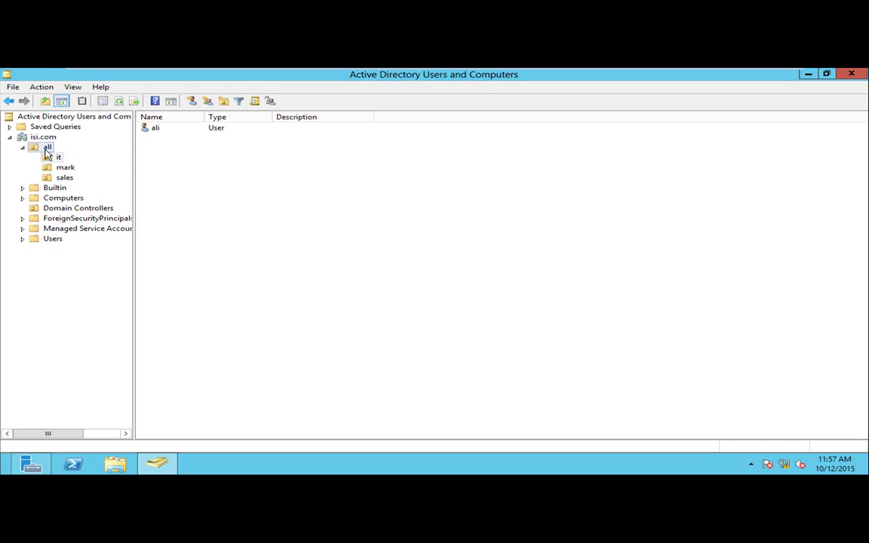
click(58, 157)
click(64, 168)
click(59, 156)
click(64, 170)
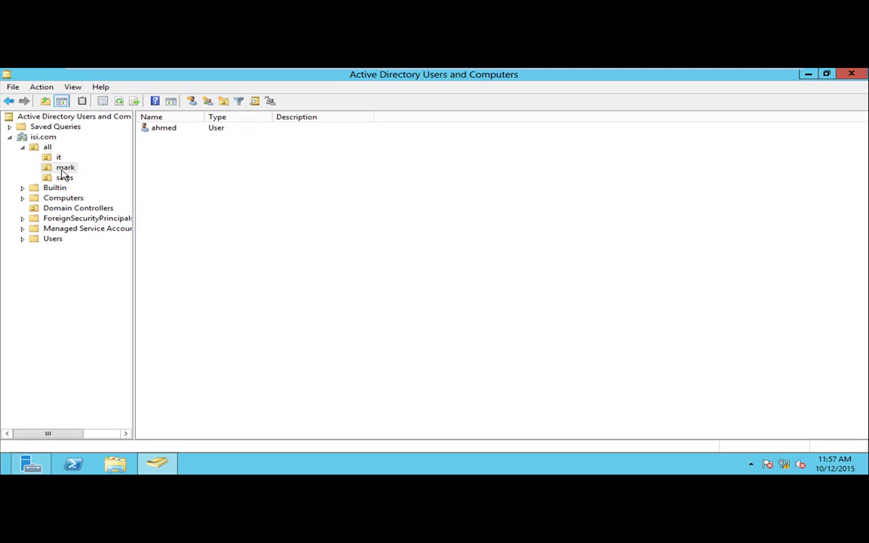
click(58, 157)
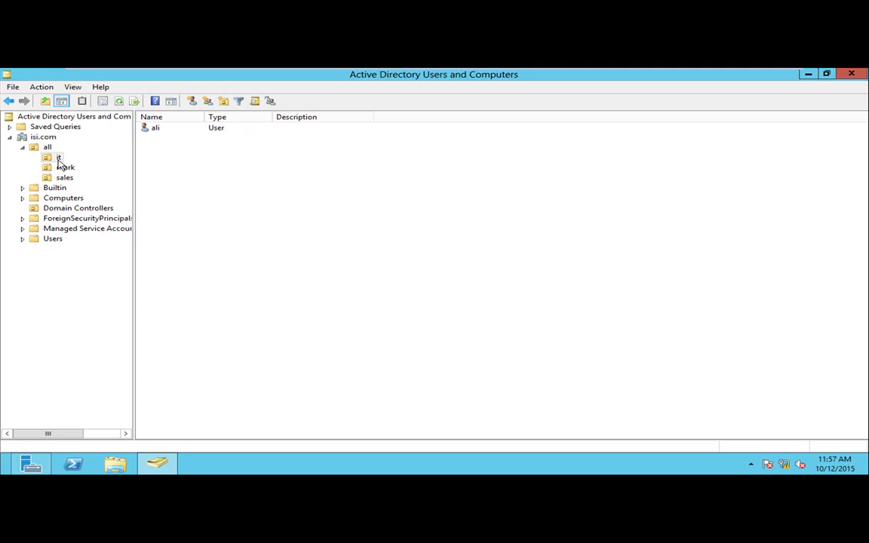
click(67, 168)
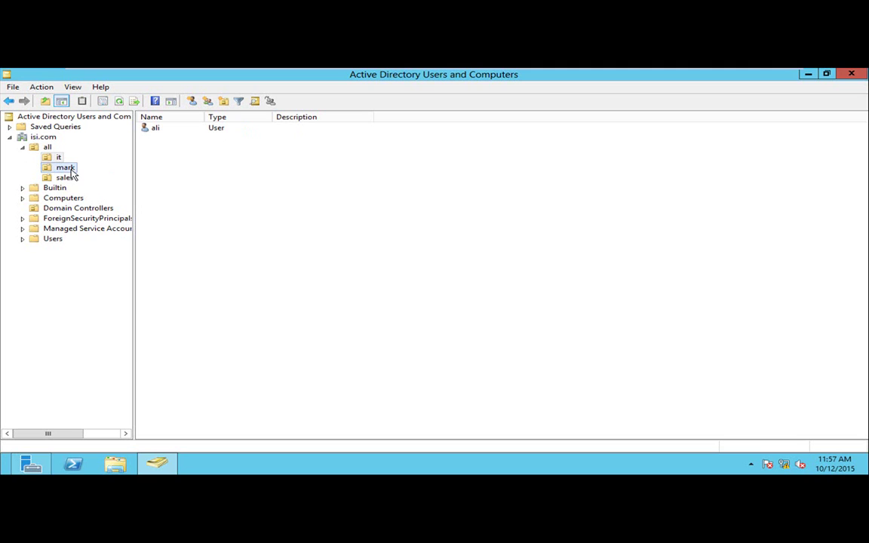
click(163, 129)
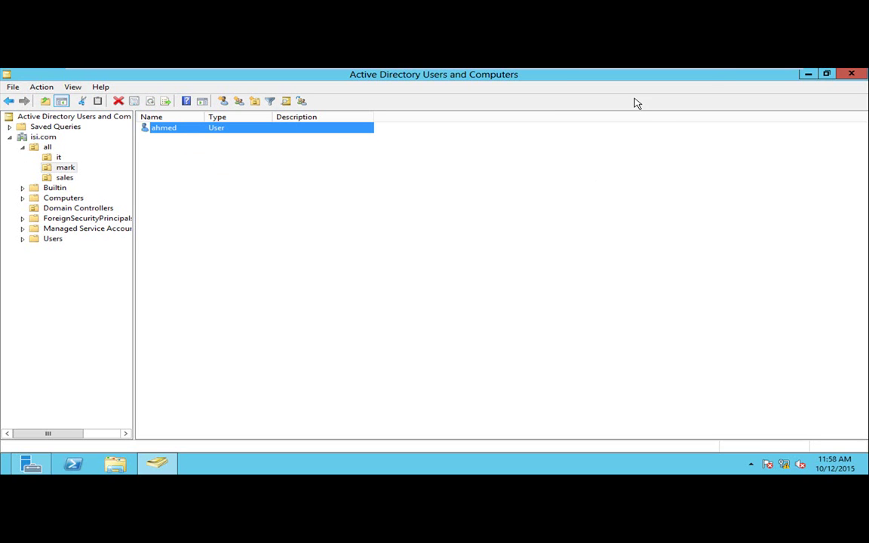
Switch from the dc machine to VMware Workstation, resume the suspended Windows 7 virtual machine and show it full screen.
key(ctrl+alt+Return)
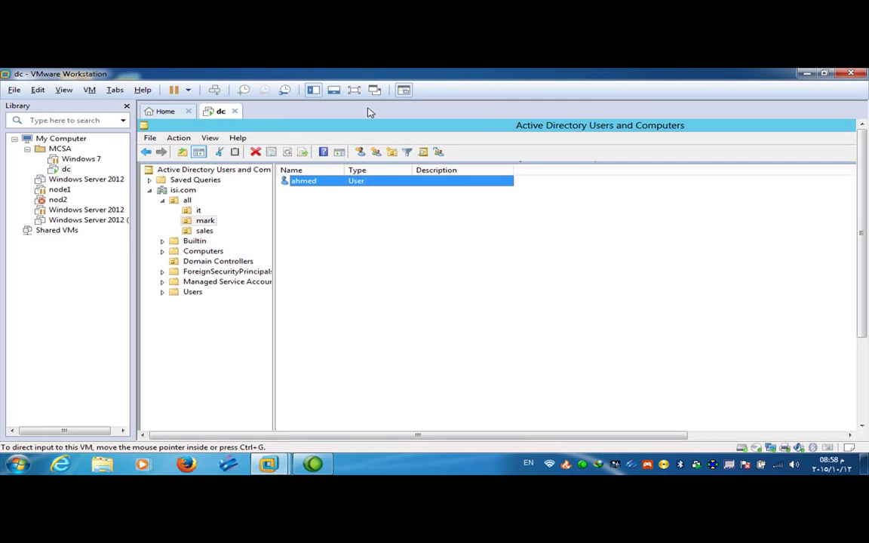
click(80, 159)
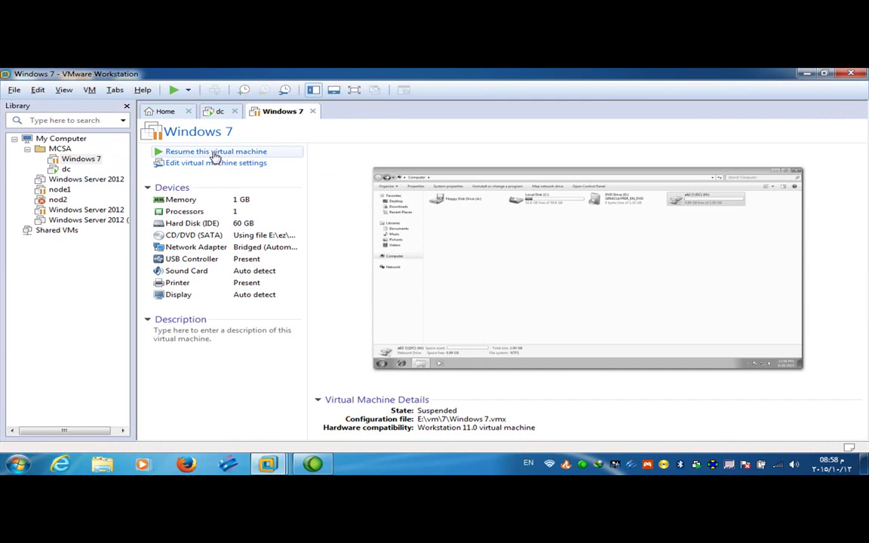
click(216, 153)
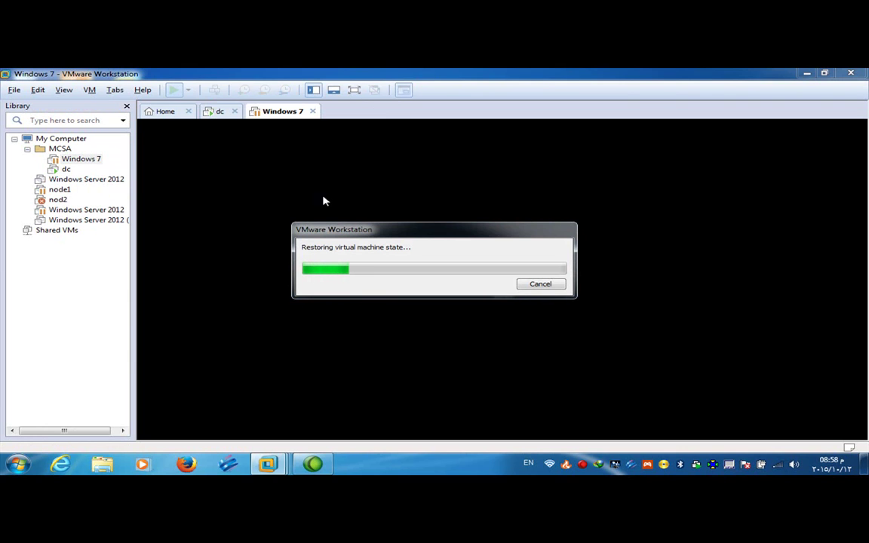
click(355, 91)
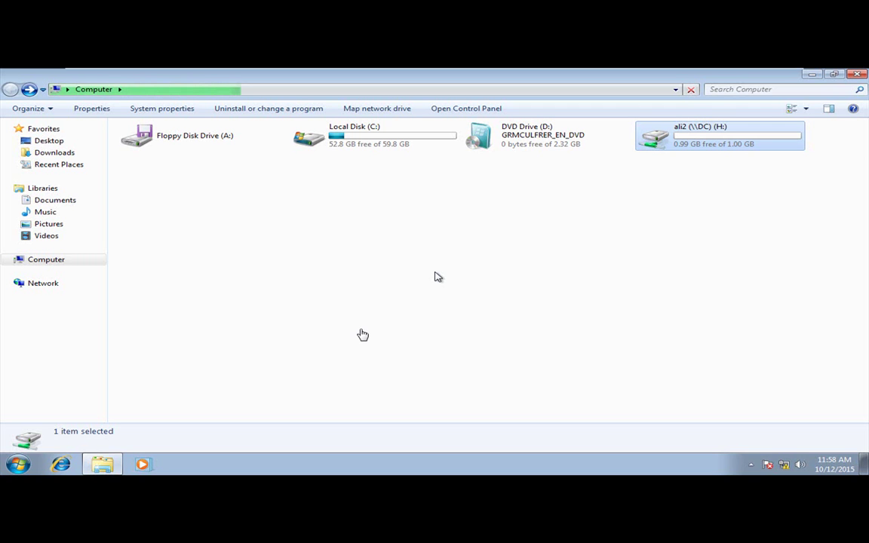
Restart the Windows 7 client and log back on to the it OU user's ISI domain account with the account password.
click(19, 465)
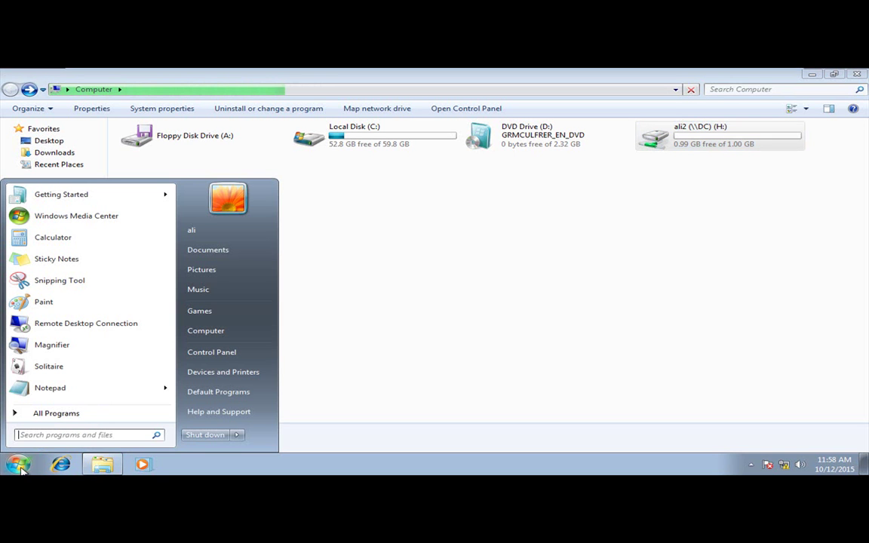
click(239, 436)
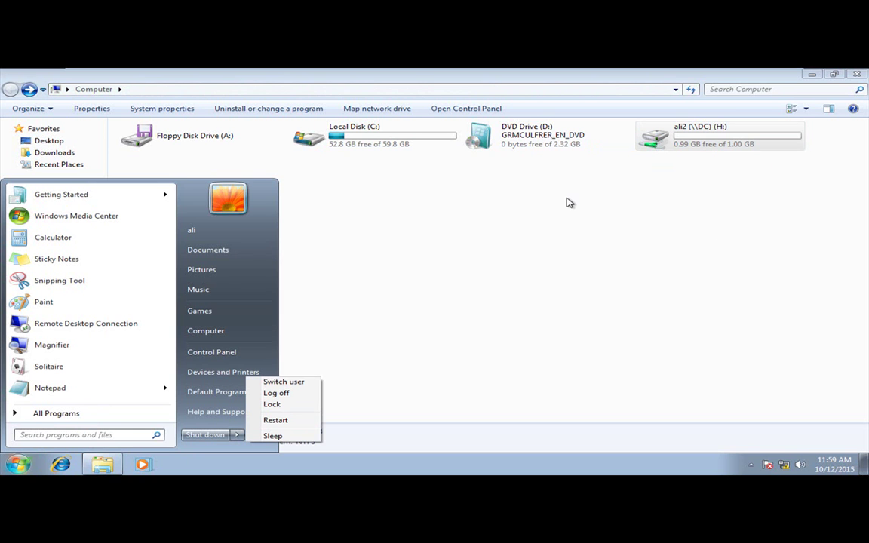
click(304, 424)
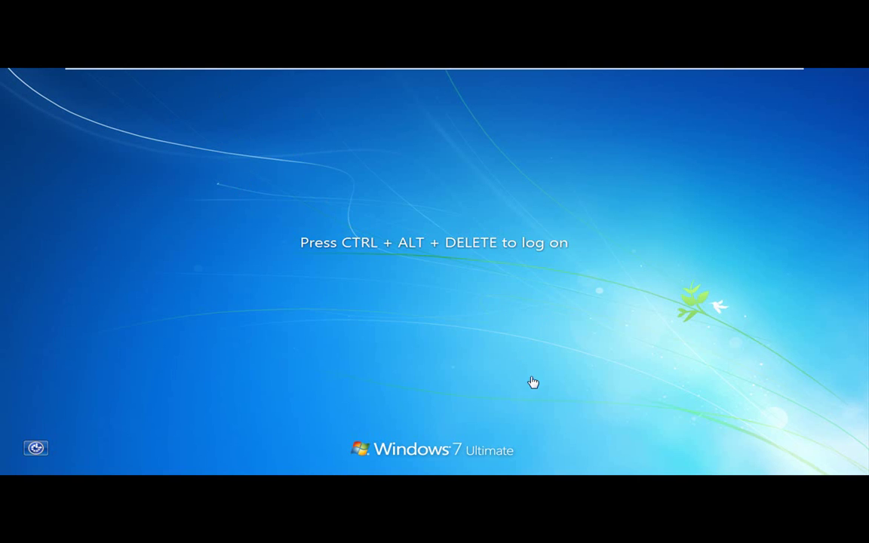
key(ctrl+alt+Delete)
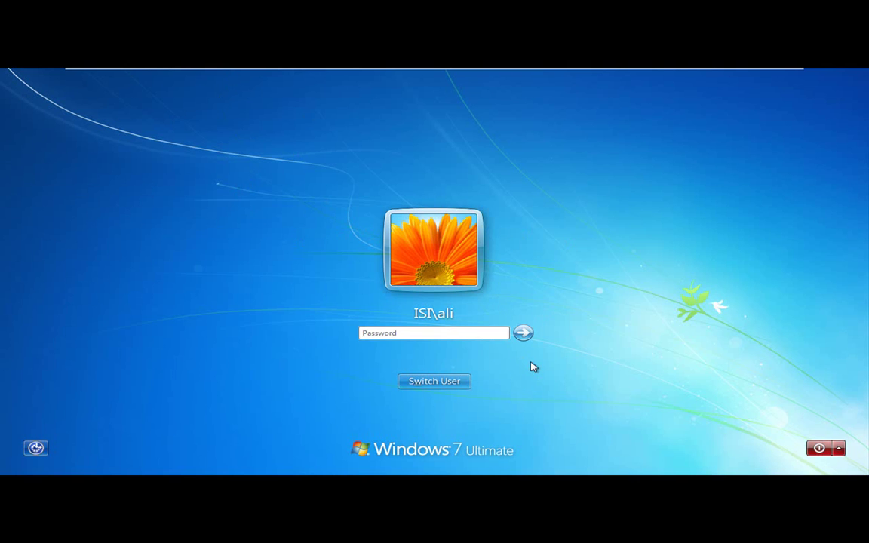
click(425, 334)
text(******)
key(Return)
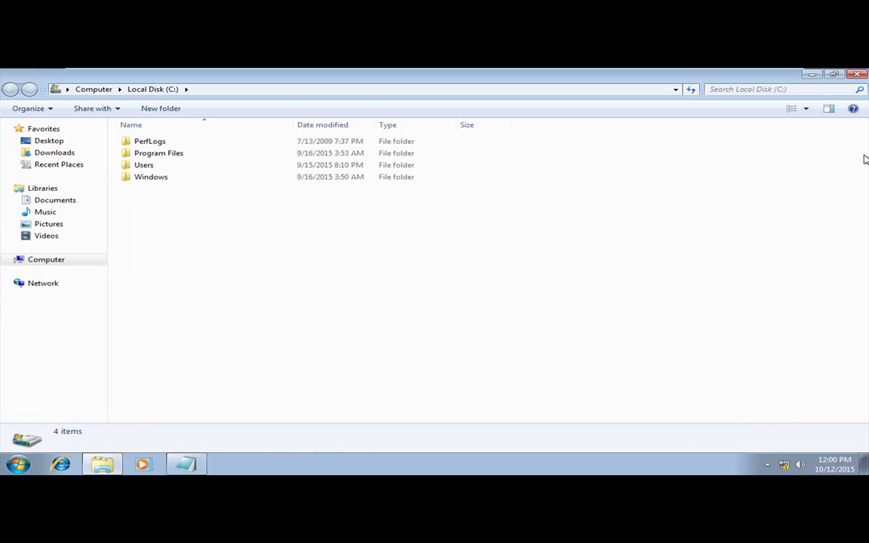
Close the Local Disk (C:) and Notepad windows, and check the available Control Panel items in the Large icons view.
click(858, 73)
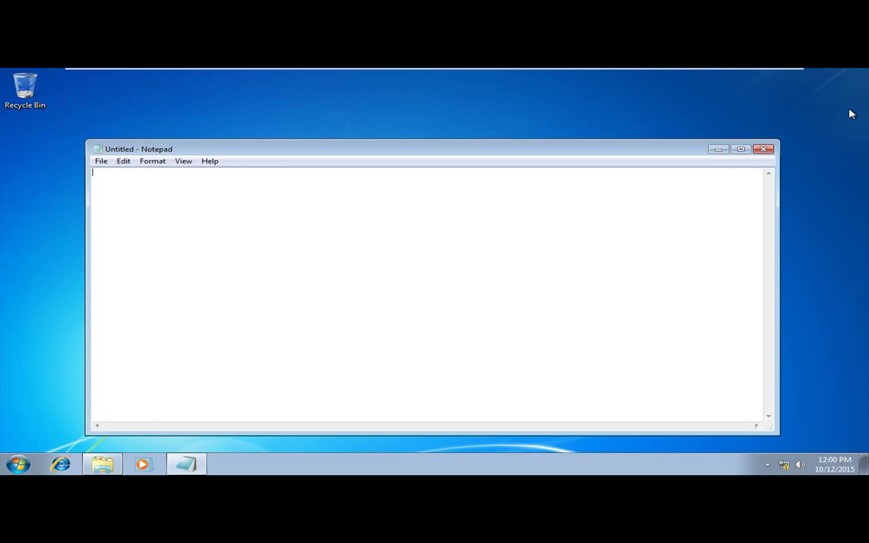
click(763, 150)
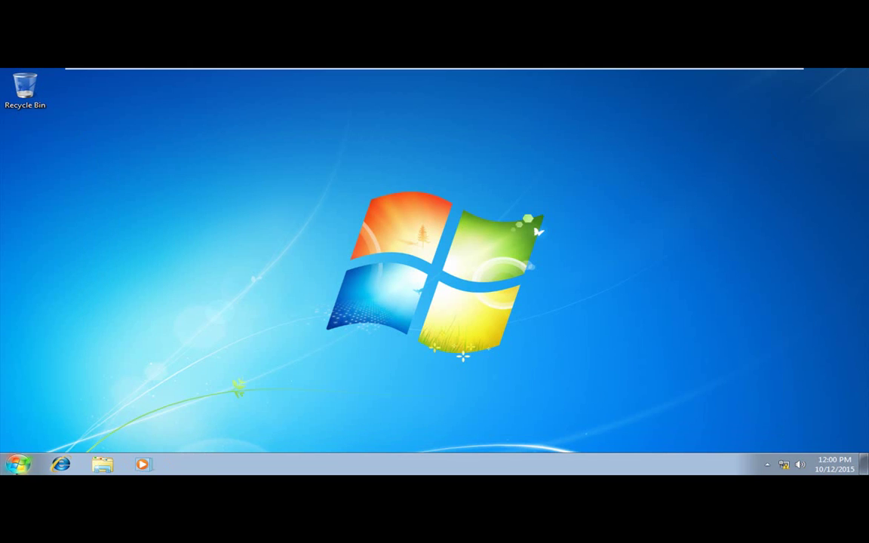
click(18, 464)
click(232, 355)
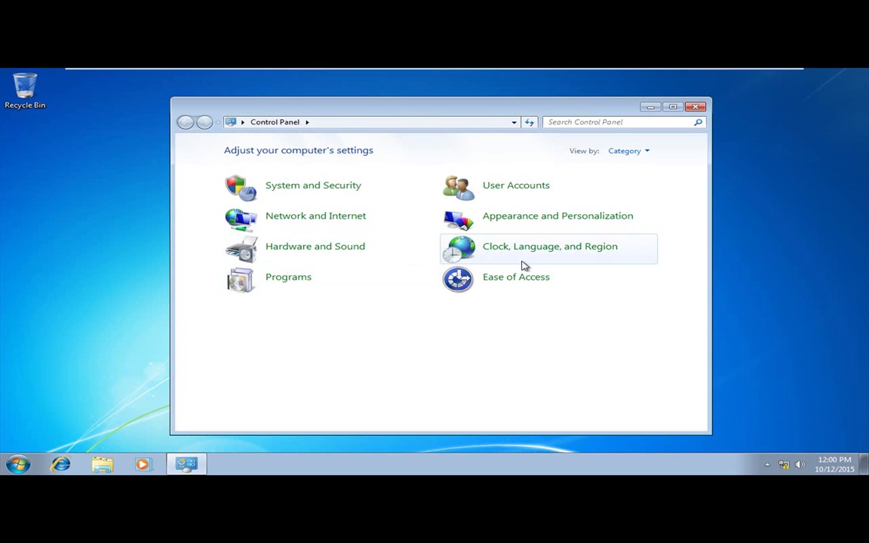
click(648, 153)
click(643, 183)
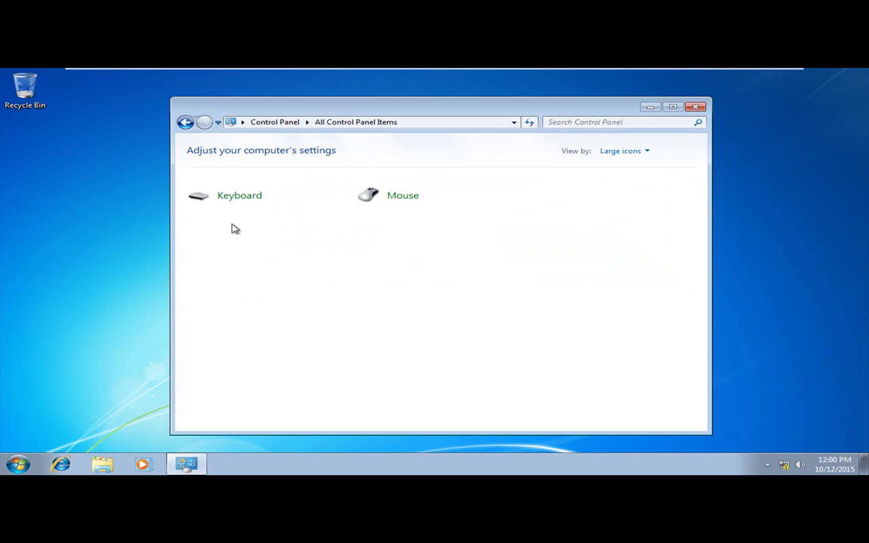
click(695, 107)
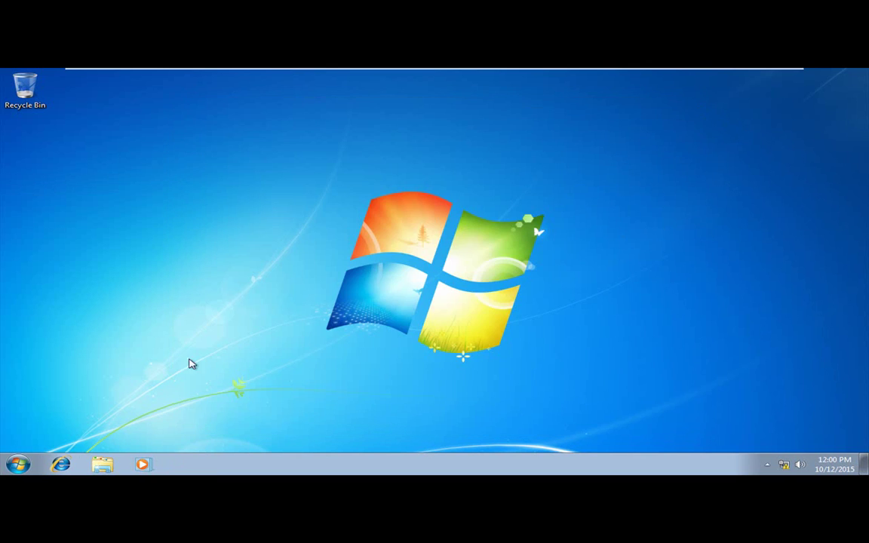
Test the allowed-programs restriction by trying to start Paint, Calculator and Notepad, dismissing each window that appears.
click(17, 464)
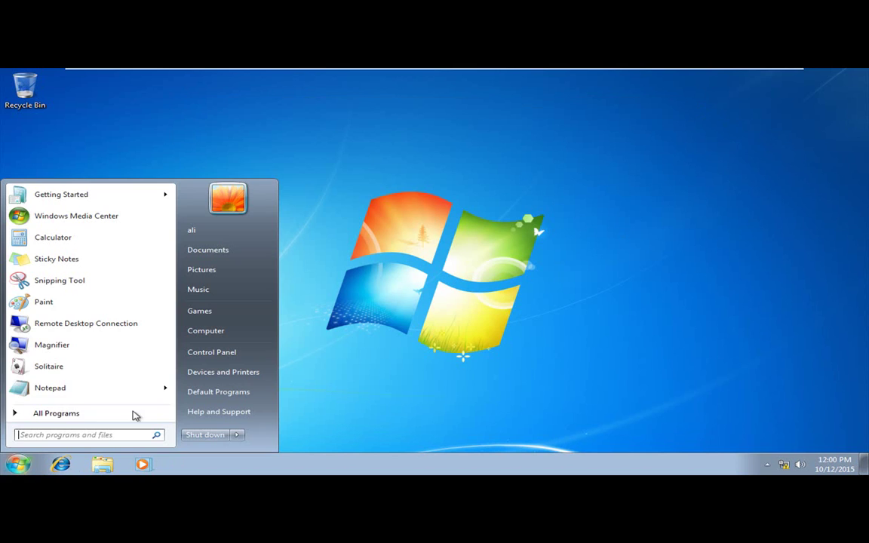
click(104, 305)
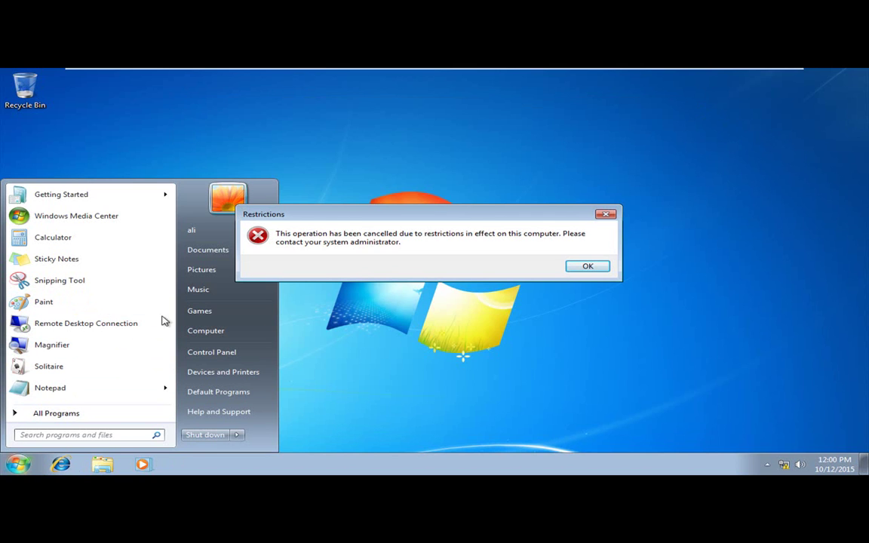
click(593, 266)
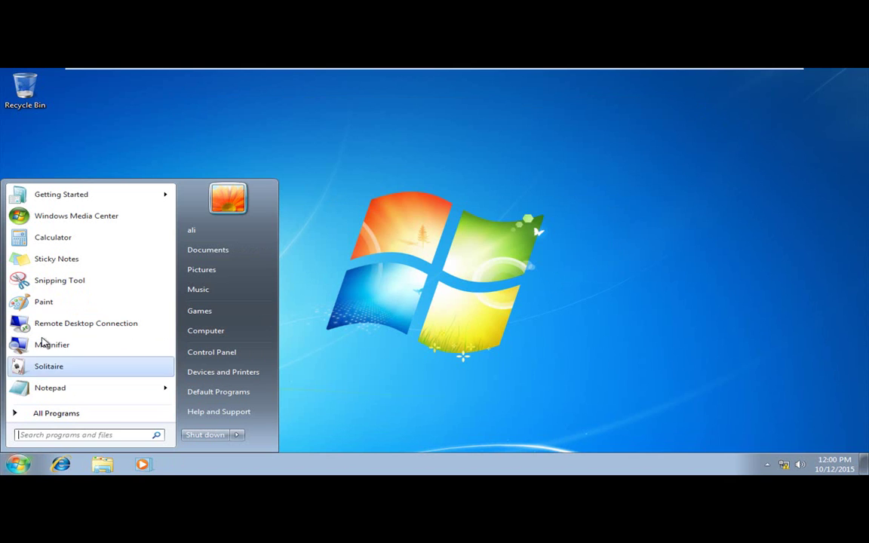
click(85, 238)
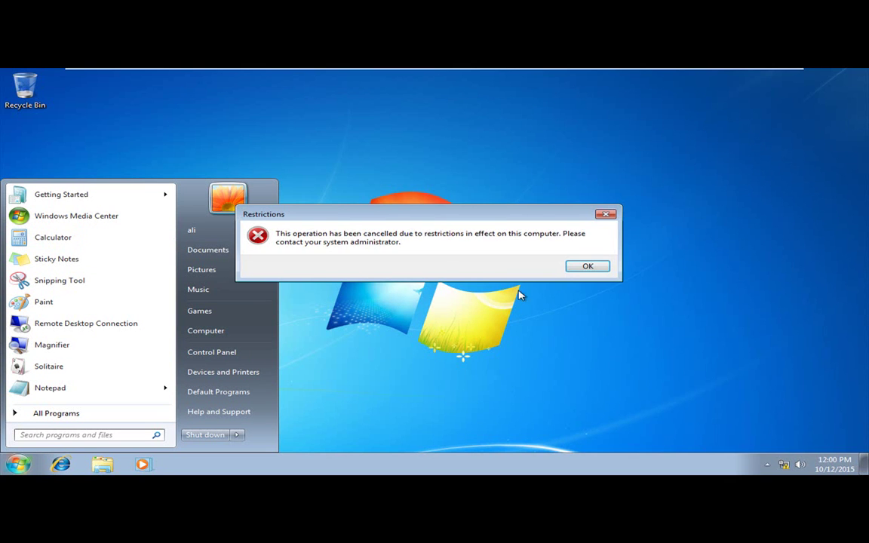
click(588, 266)
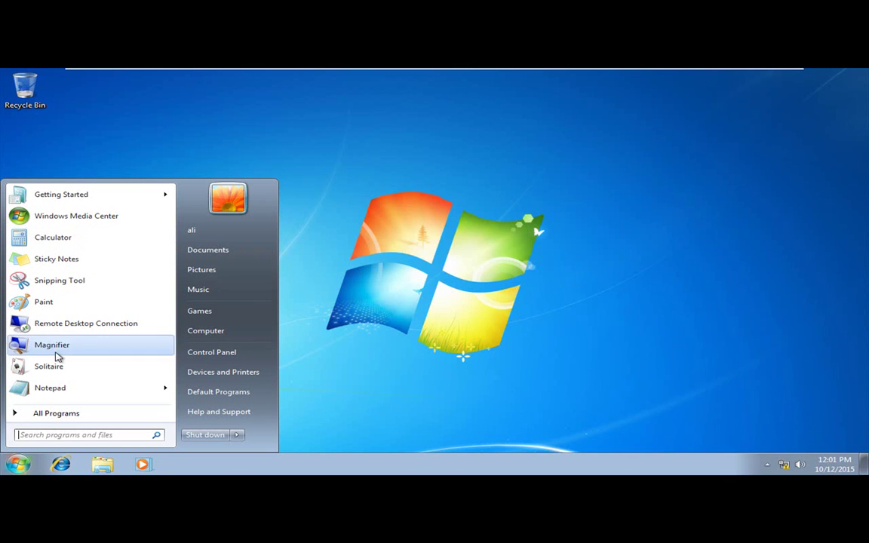
click(73, 389)
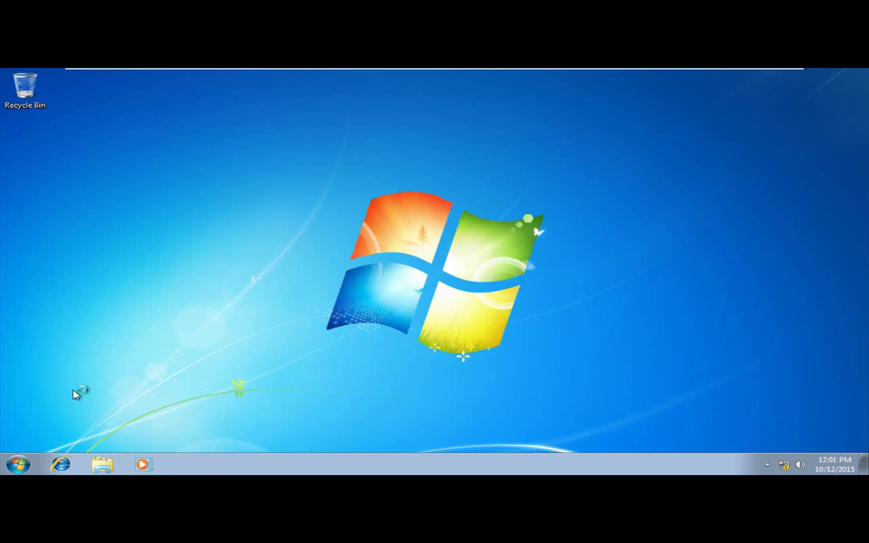
right_click(181, 391)
click(587, 288)
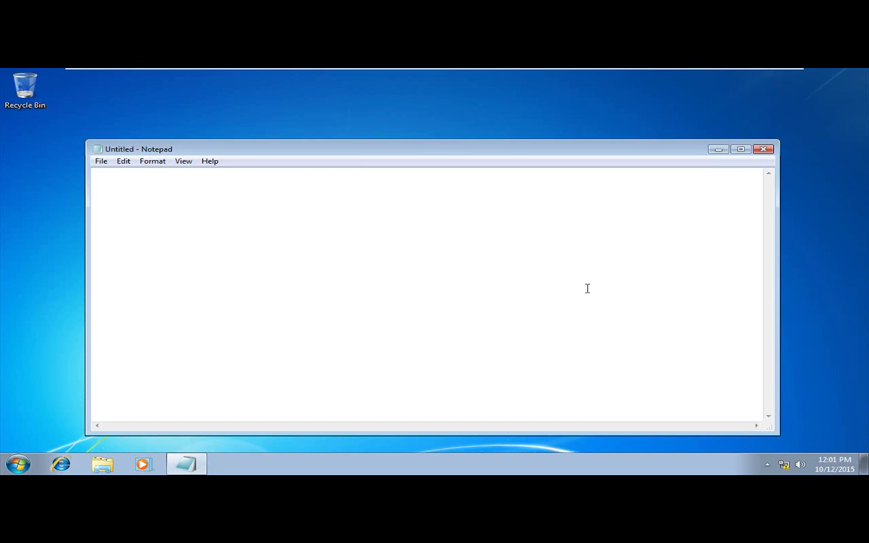
click(765, 148)
Test drive access by opening Local Disk (C:) from Computer, then return to the drive list and refresh it.
click(17, 468)
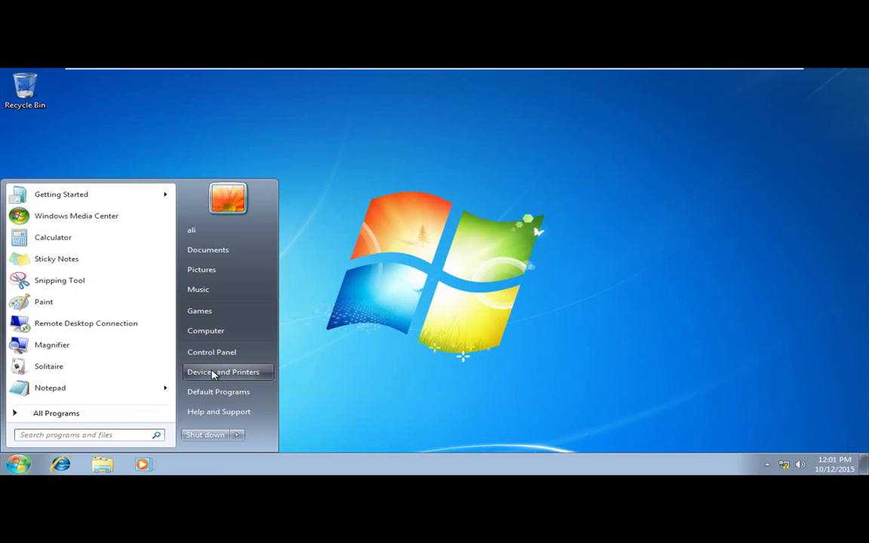
click(230, 332)
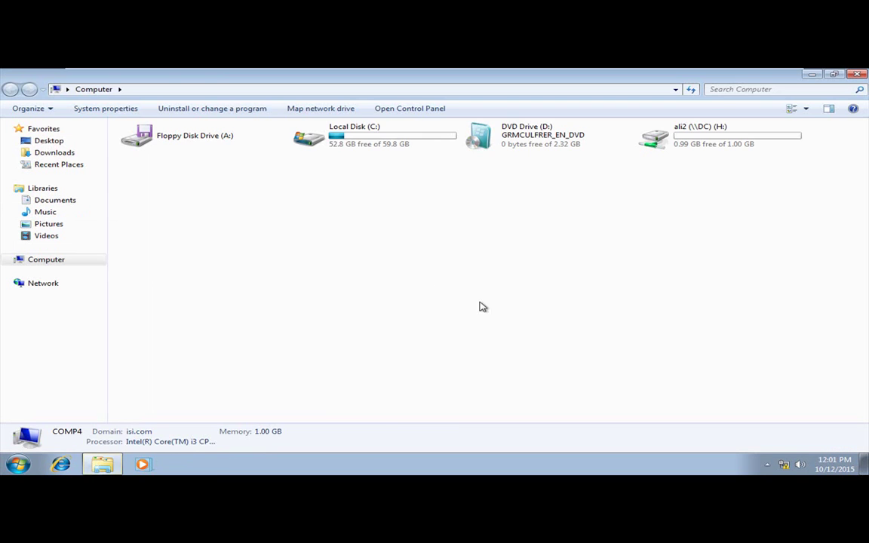
double_click(355, 144)
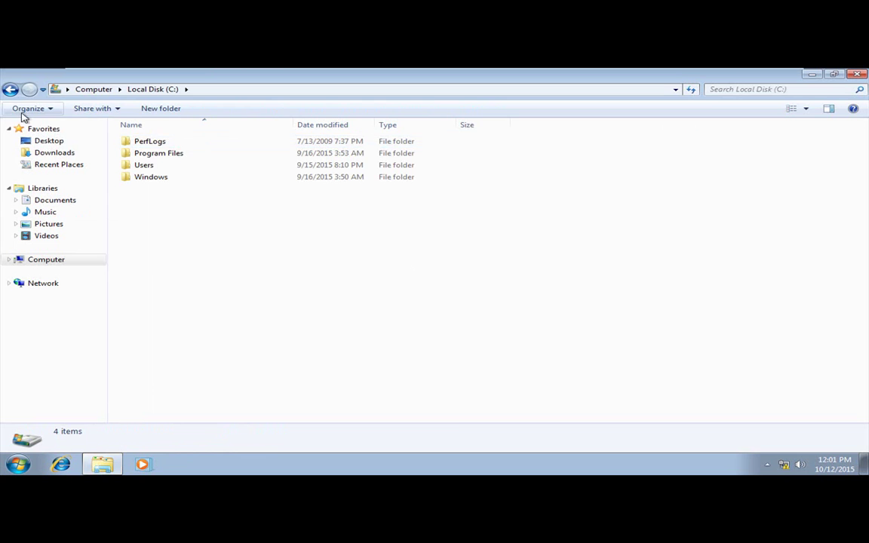
click(10, 89)
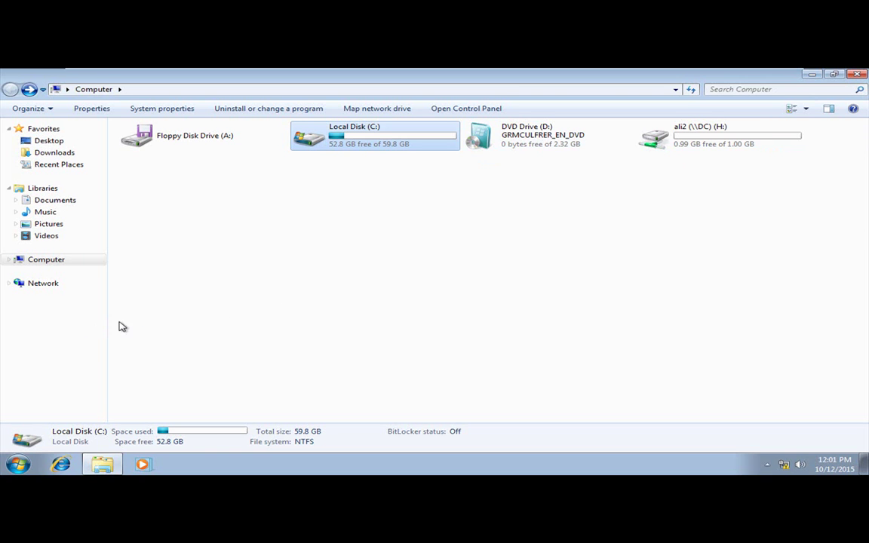
right_click(279, 265)
click(300, 305)
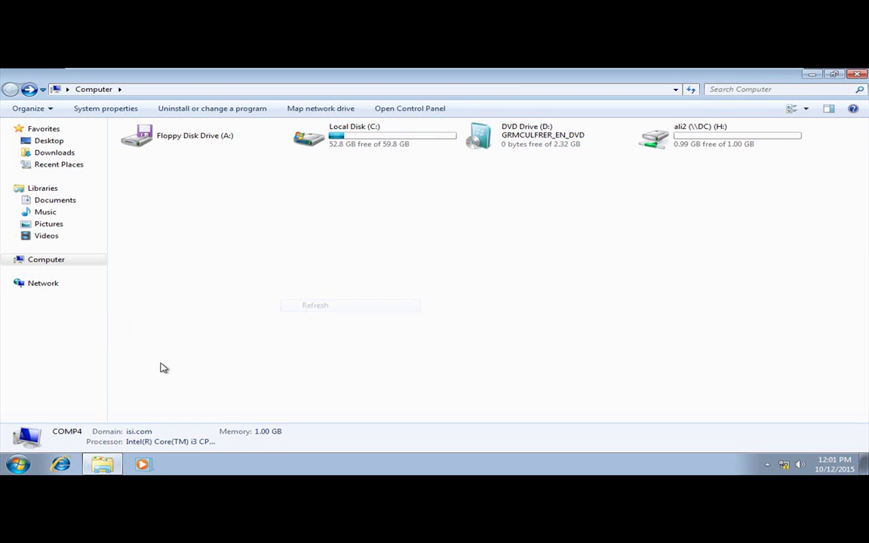
Check the it OU user's installed programs list, refreshing the Computer drive view between checks.
click(19, 466)
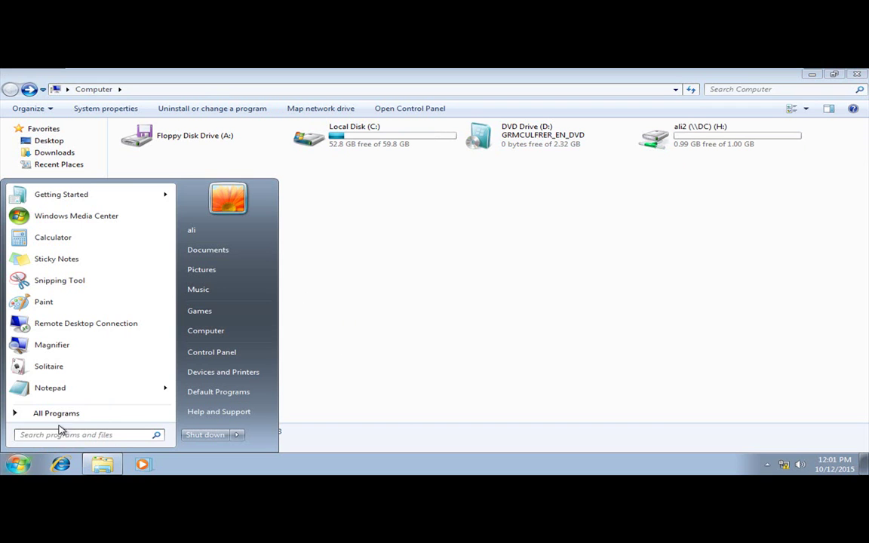
click(21, 417)
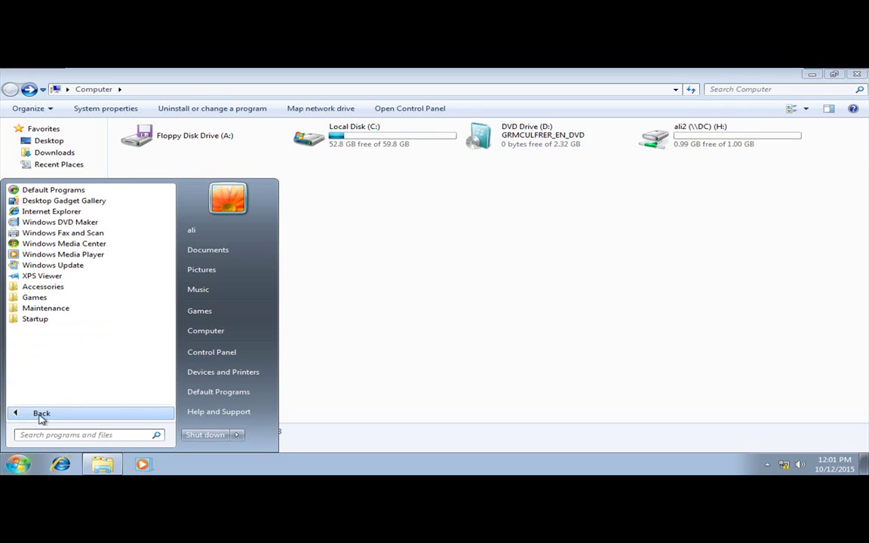
right_click(398, 244)
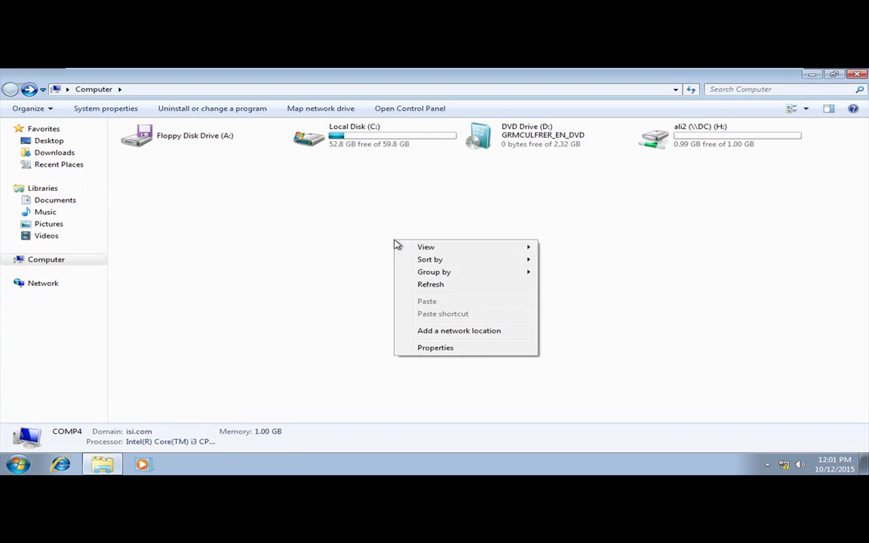
click(437, 286)
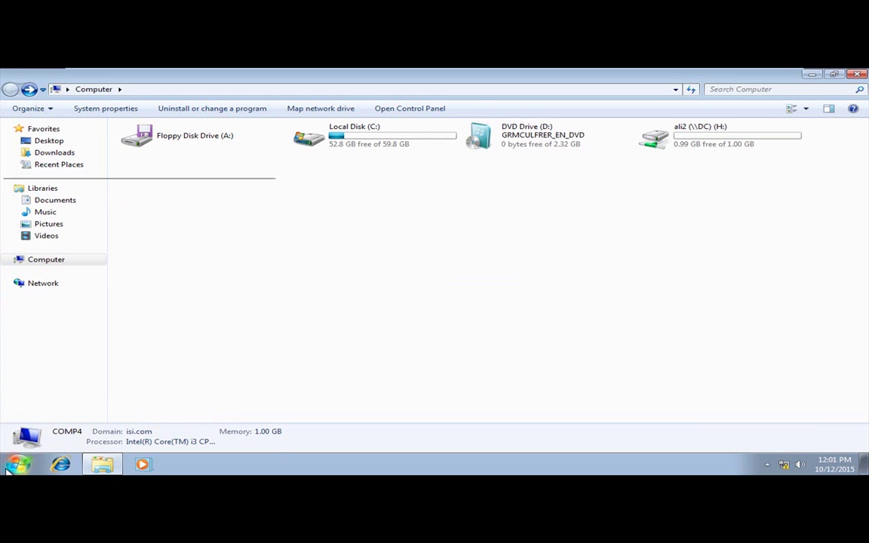
key(super)
click(53, 416)
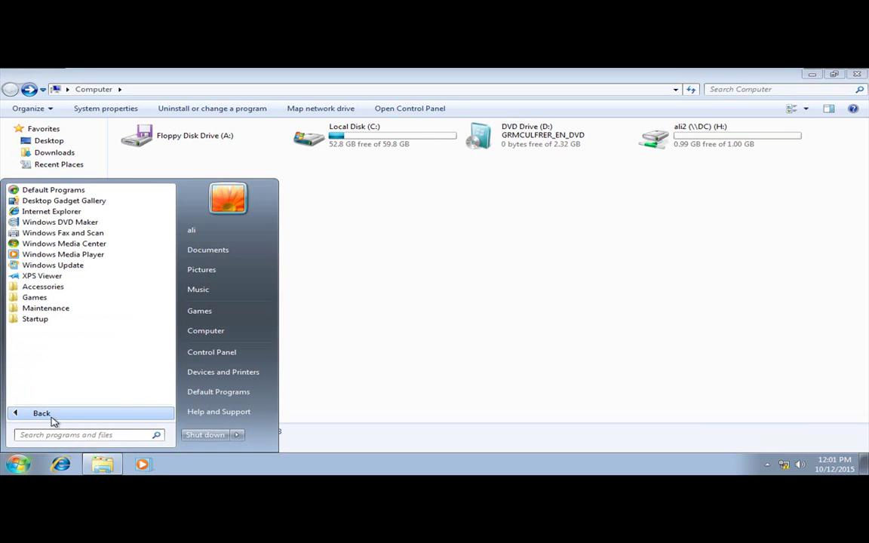
right_click(337, 272)
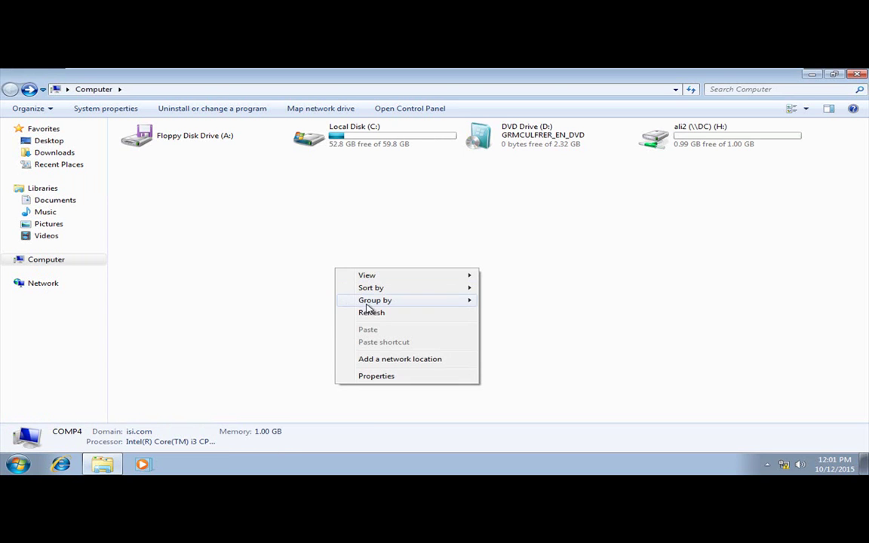
click(371, 312)
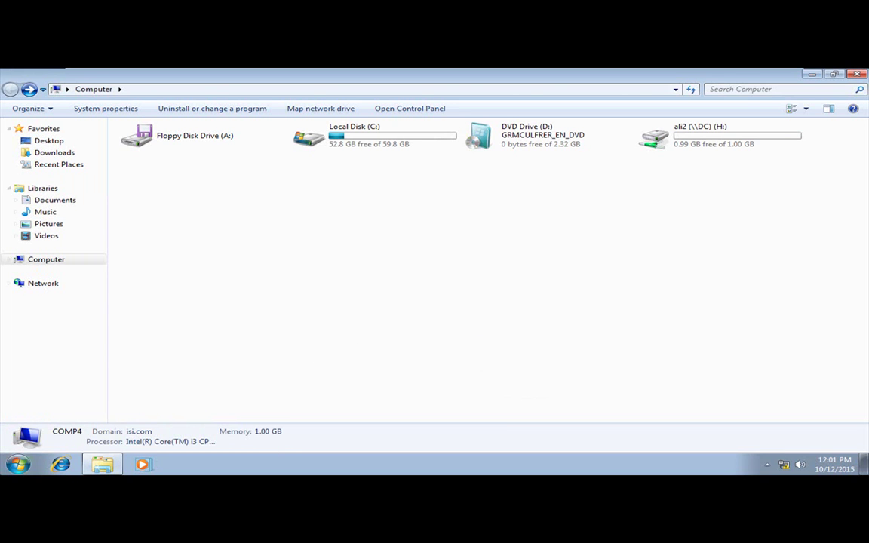
Log off the it OU user and log on to the ISI domain as the mark OU user with the account password.
click(18, 464)
click(241, 435)
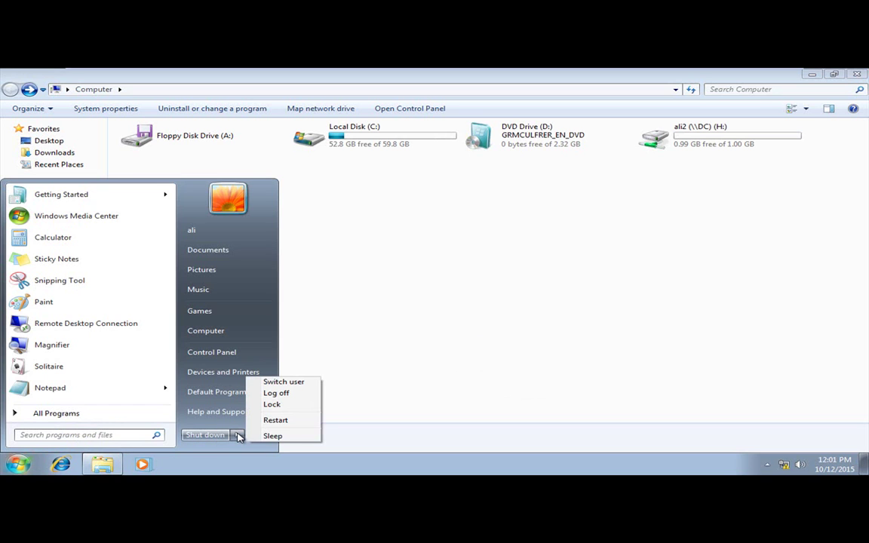
click(311, 395)
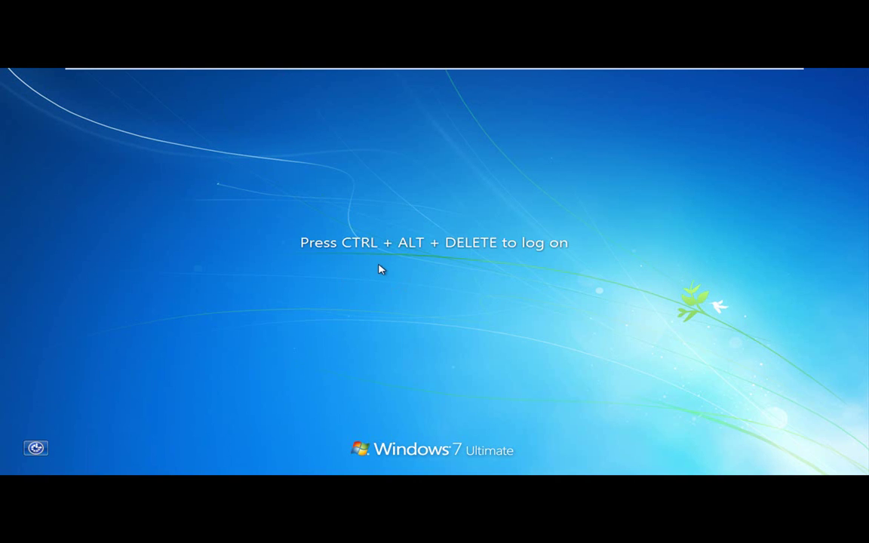
key(ctrl+alt+Delete)
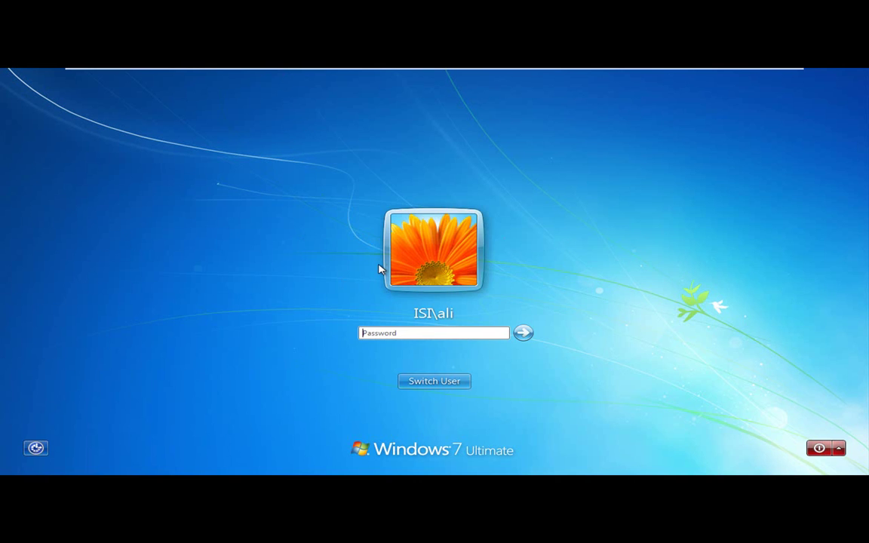
click(429, 382)
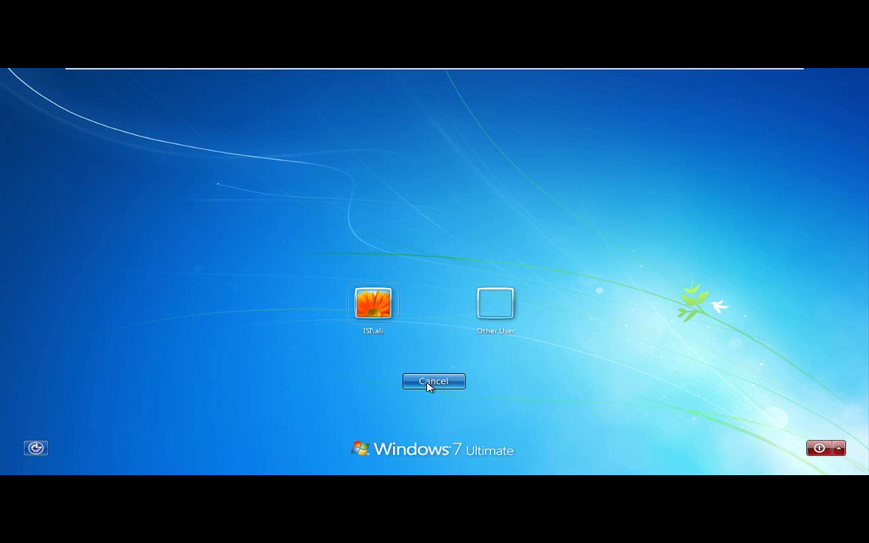
click(492, 309)
text(ahmed)
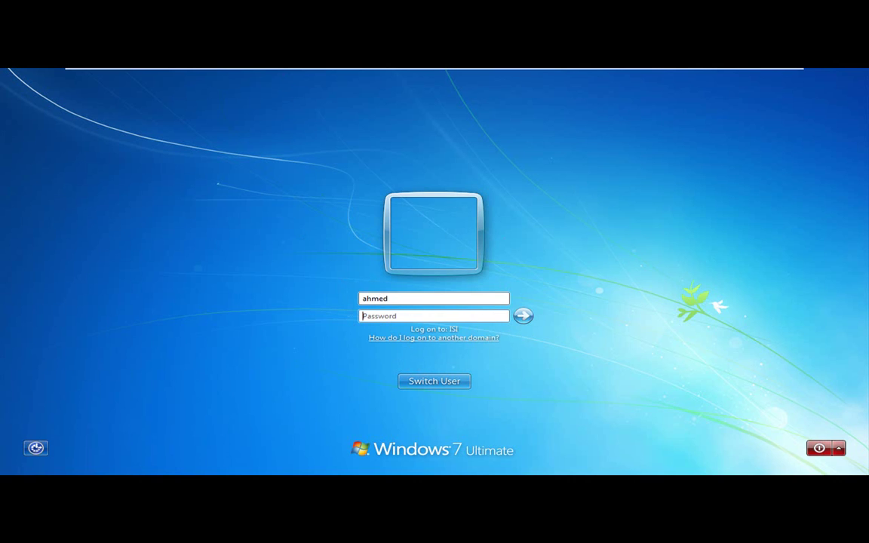
text(••)
key(Return)
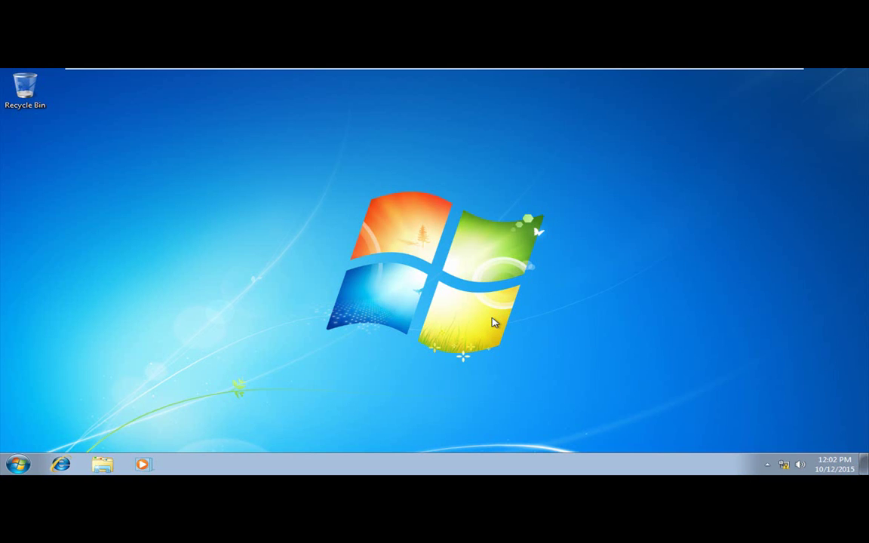
Test program access by starting Calculator and Notepad from Accessories, then close both windows.
click(18, 464)
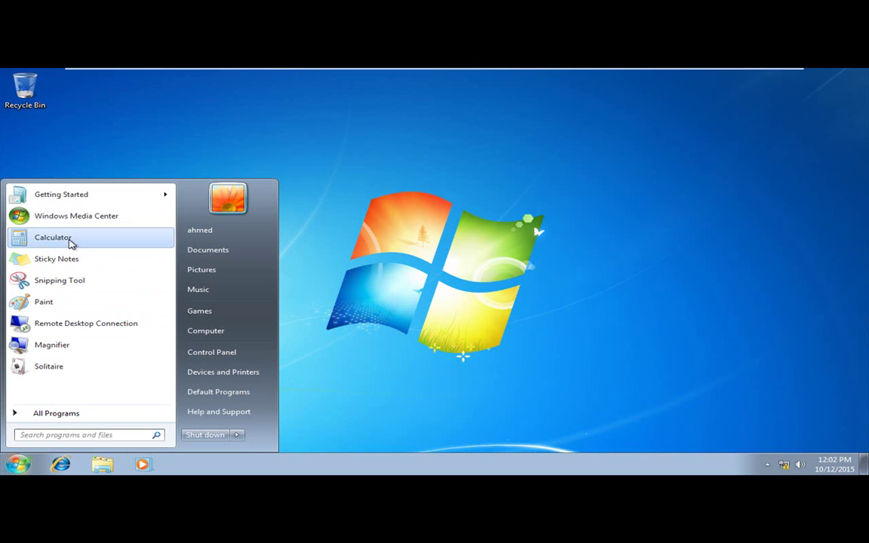
drag(72, 242, 74, 199)
click(74, 198)
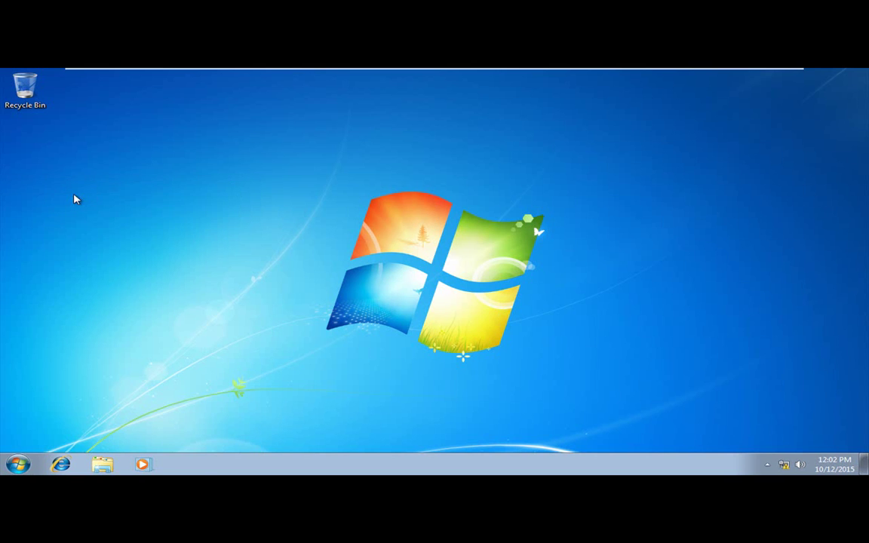
click(18, 463)
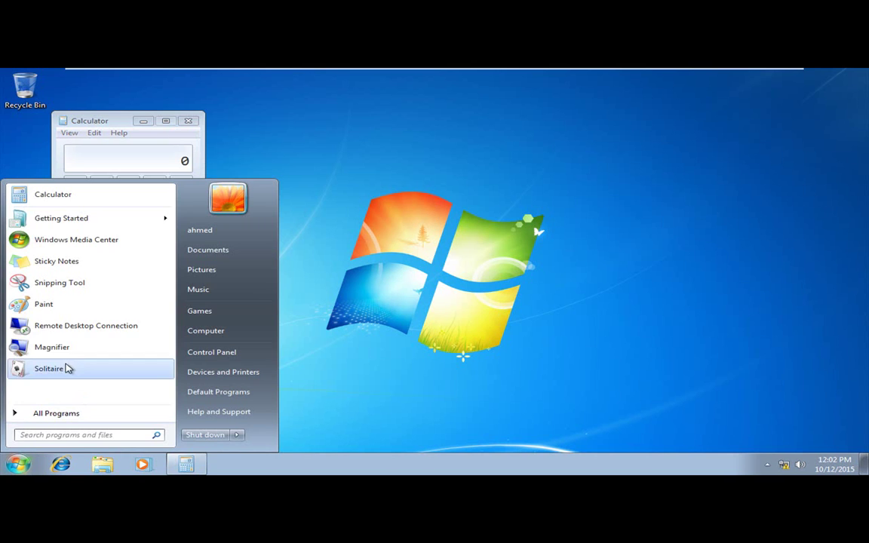
click(38, 414)
click(67, 287)
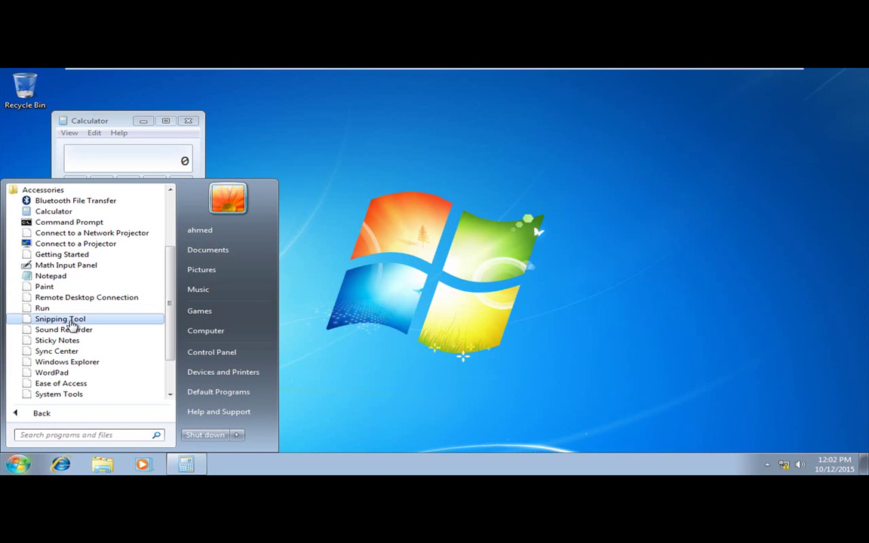
click(53, 277)
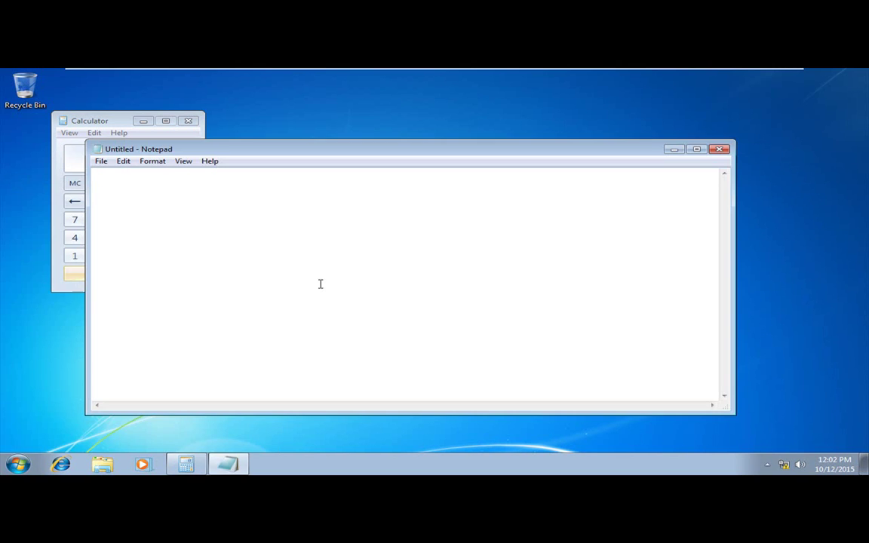
click(720, 149)
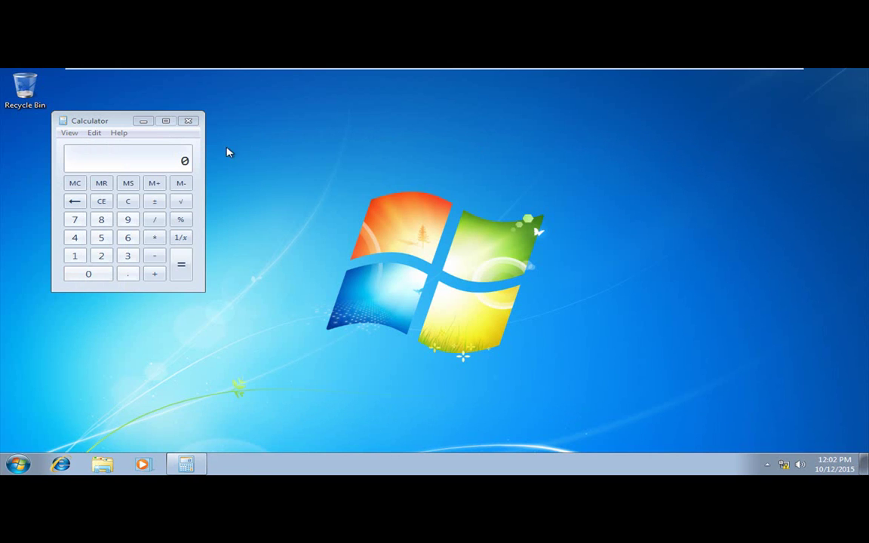
click(188, 120)
Test the drive restriction by trying to open Local Disk (C:) from Computer, and dismiss any message.
key(super)
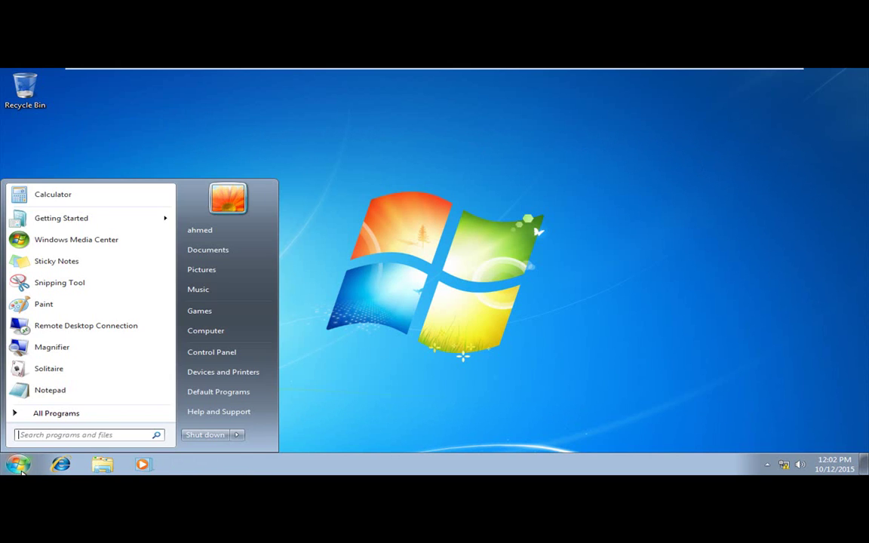
click(235, 335)
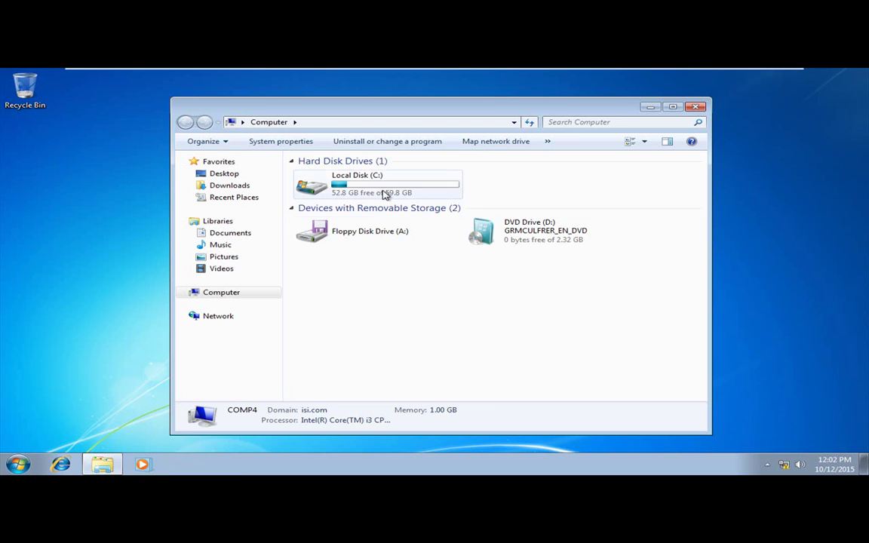
double_click(385, 193)
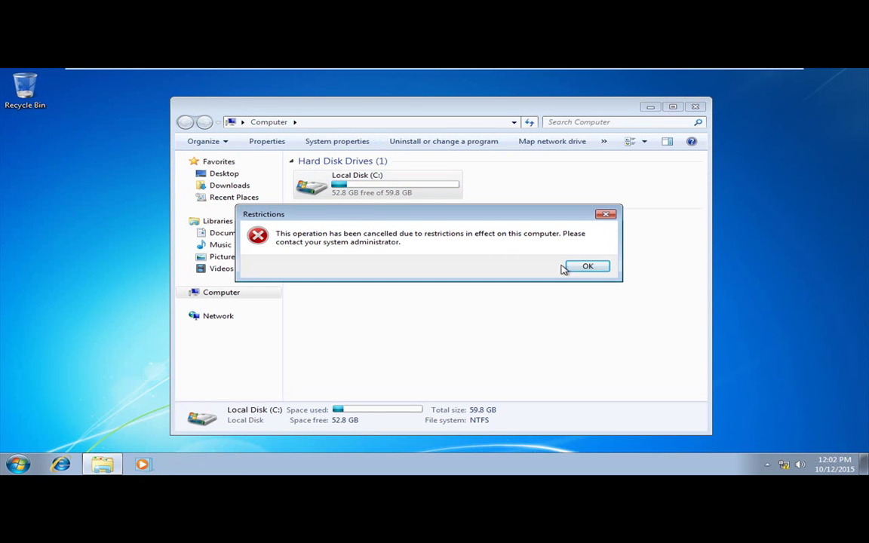
click(589, 267)
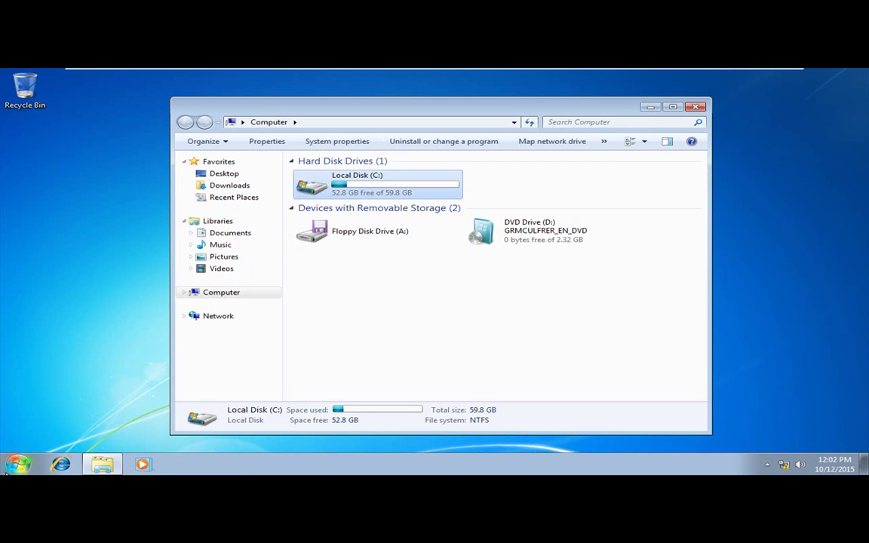
Open Control Panel and check its available items in the Large icons view.
click(18, 463)
click(240, 357)
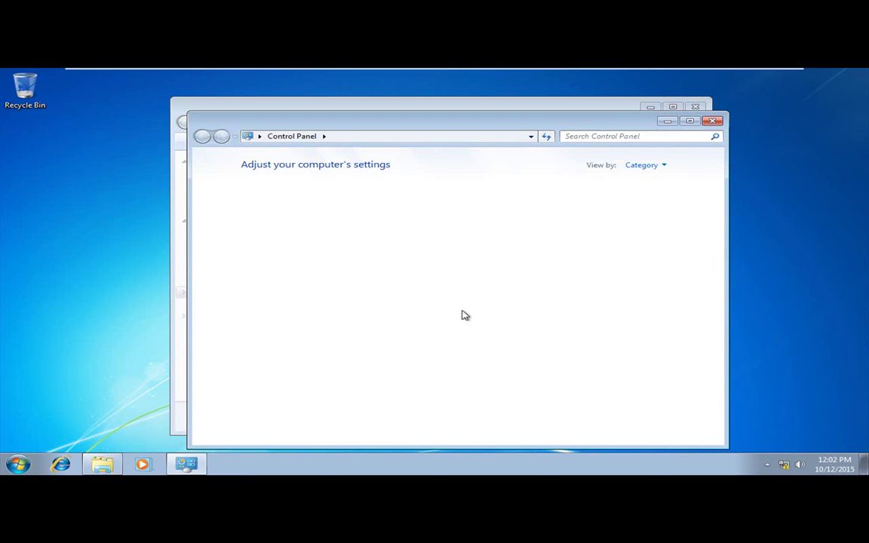
click(663, 166)
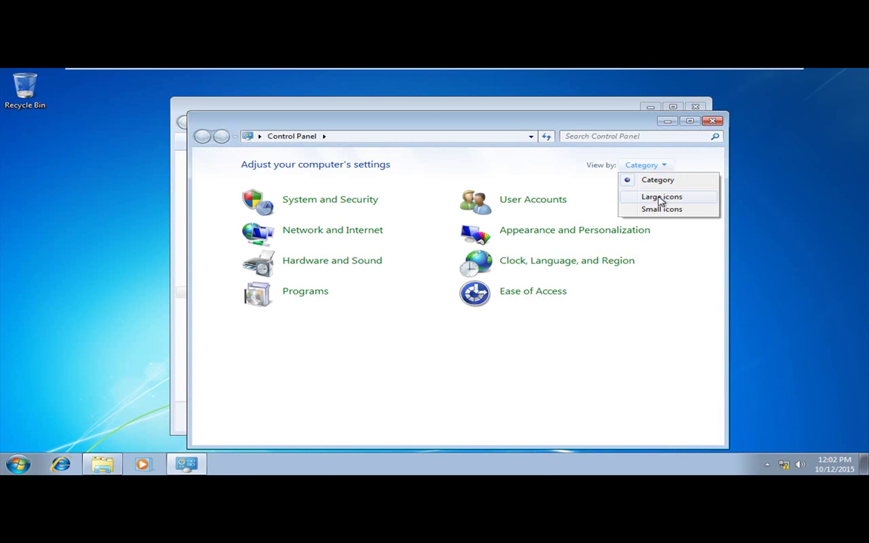
click(651, 197)
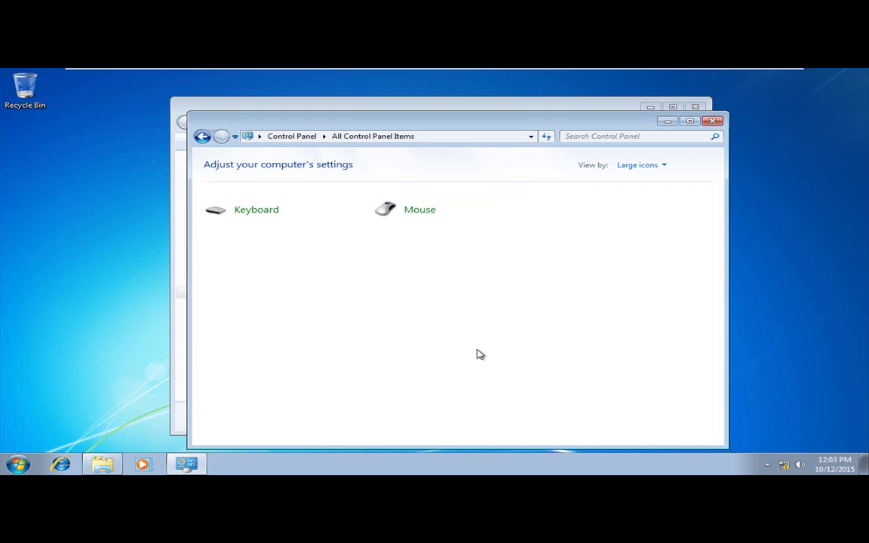
Switch Control Panel to Category view, inspect the User Accounts category, and return to the category overview.
click(653, 166)
click(650, 180)
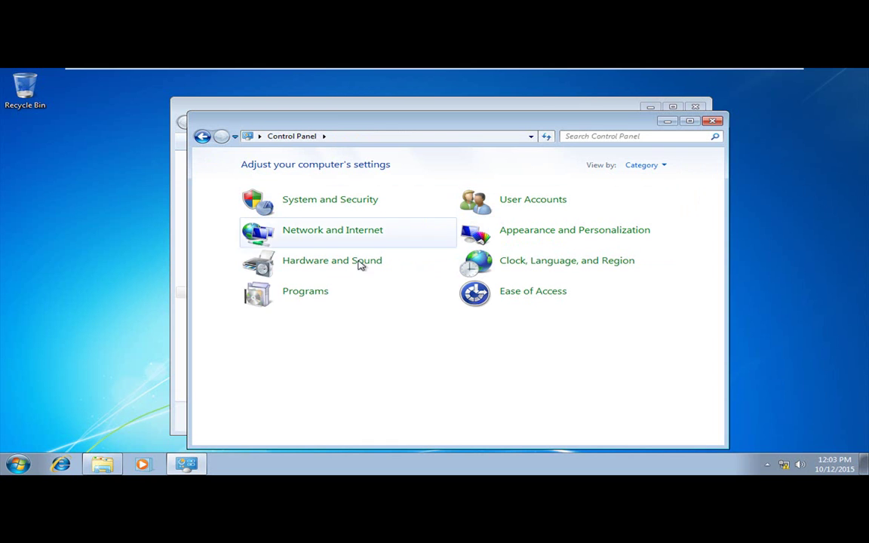
click(535, 204)
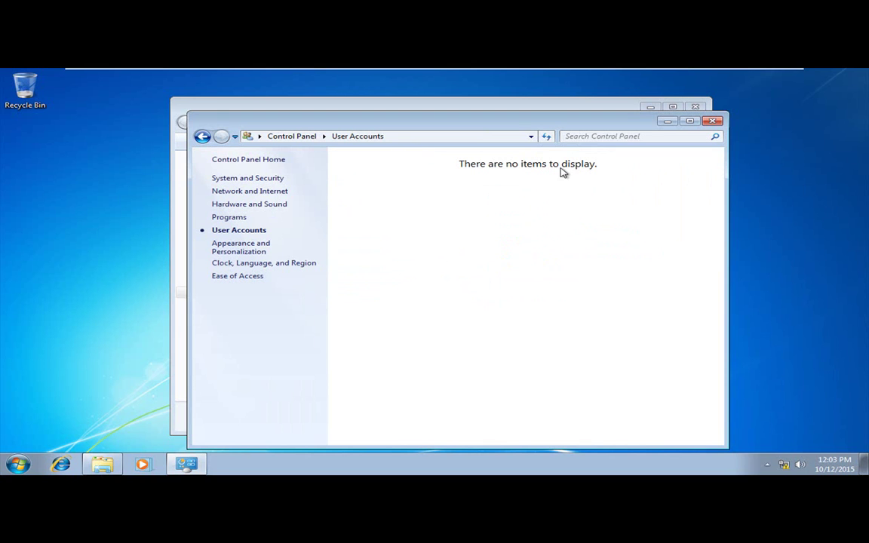
click(202, 136)
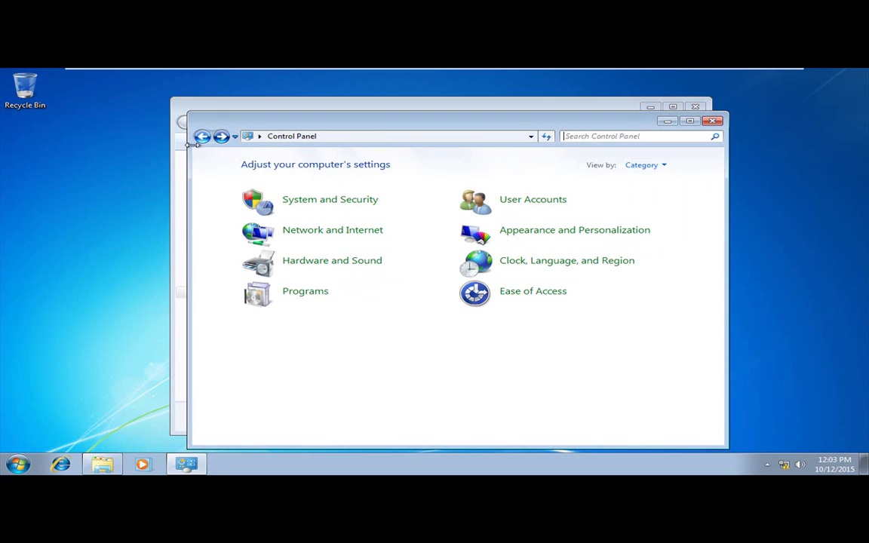
Check the Control Panel items in Small icons and Large icons views, then close the Control Panel and Computer windows.
click(659, 165)
click(680, 211)
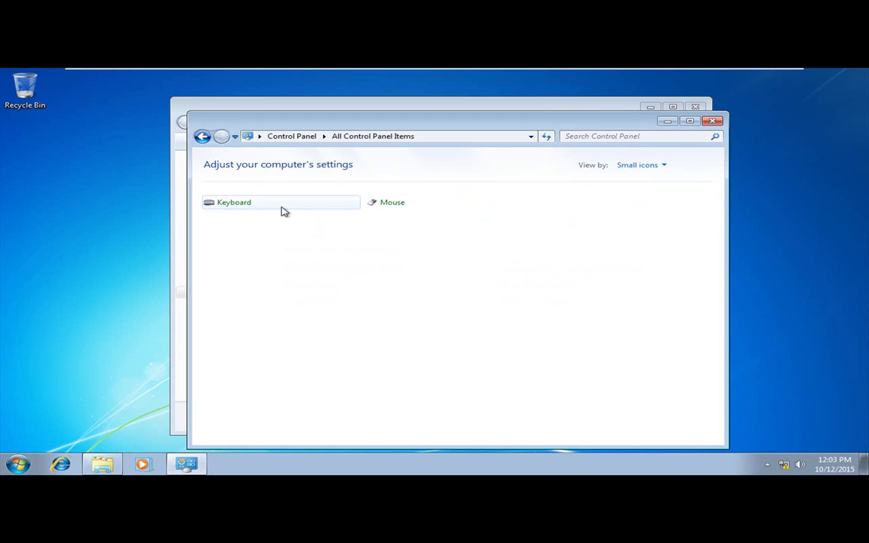
click(655, 166)
click(642, 198)
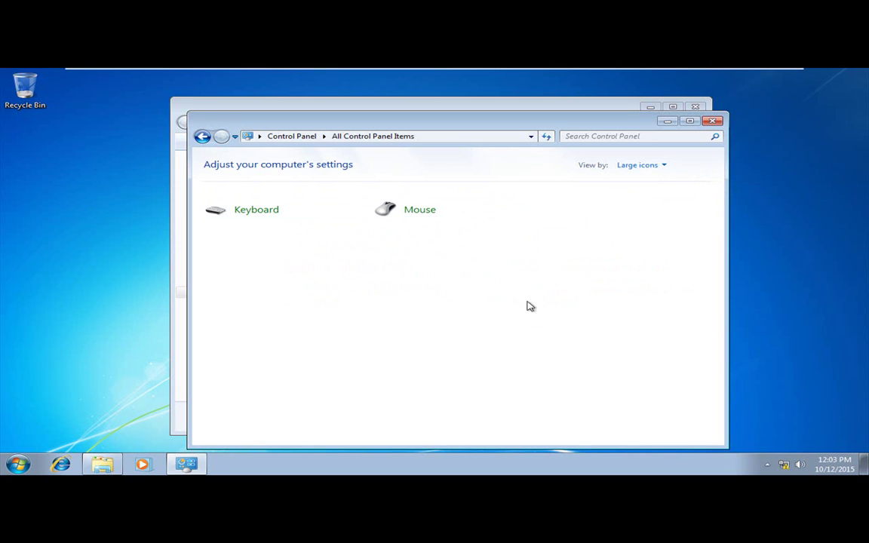
click(713, 121)
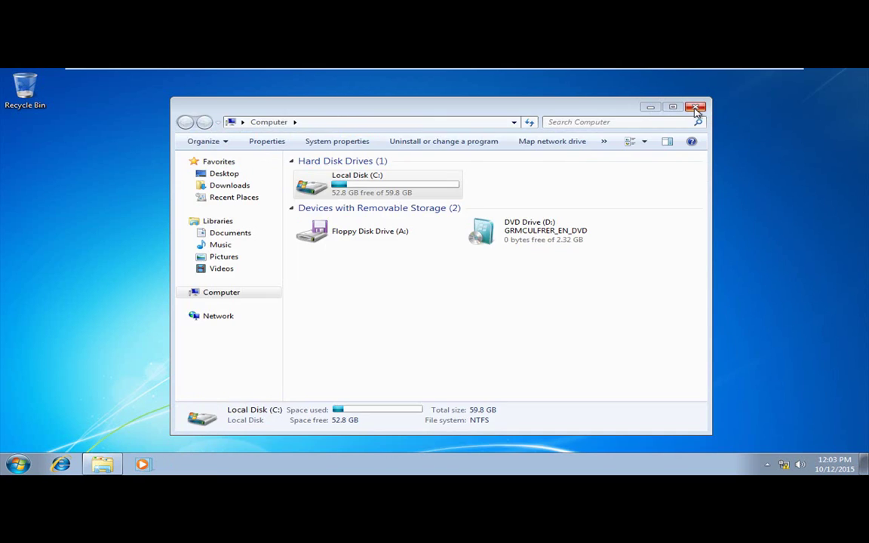
click(695, 106)
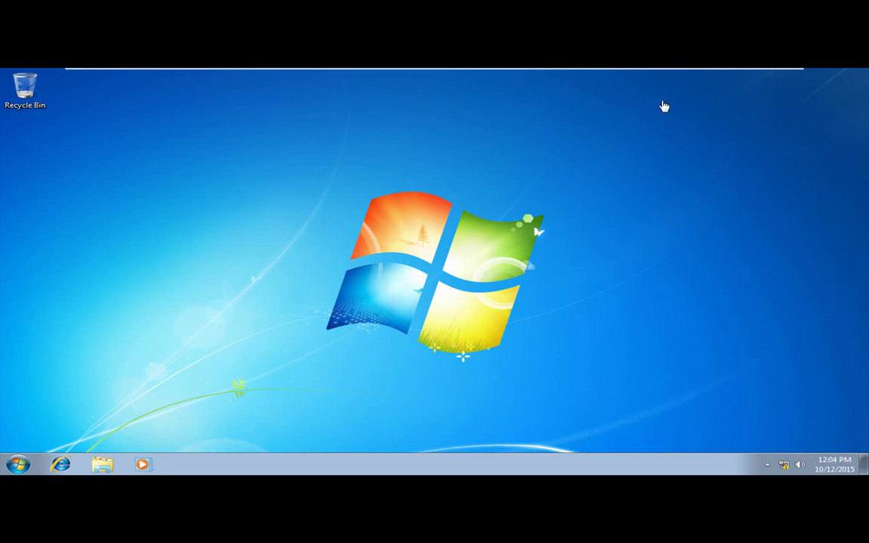
click(23, 466)
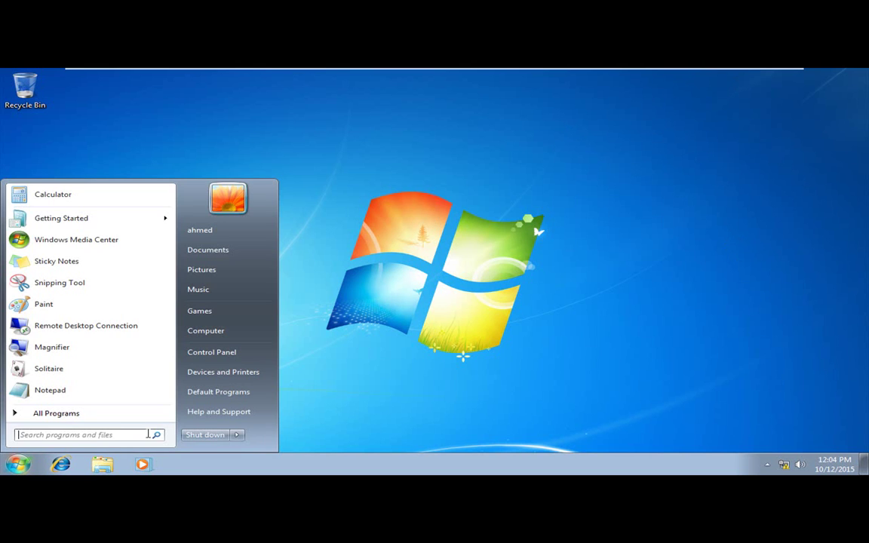
text(cmd)
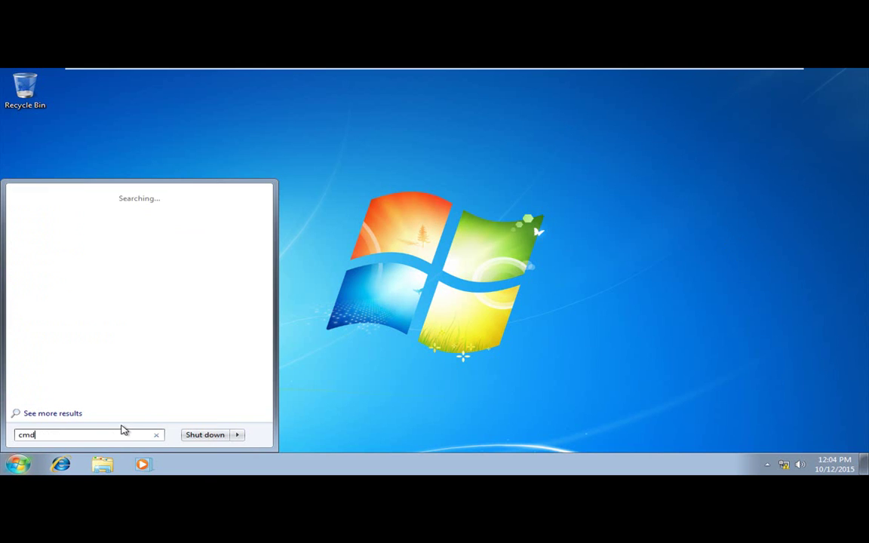
key(Return)
text(net use)
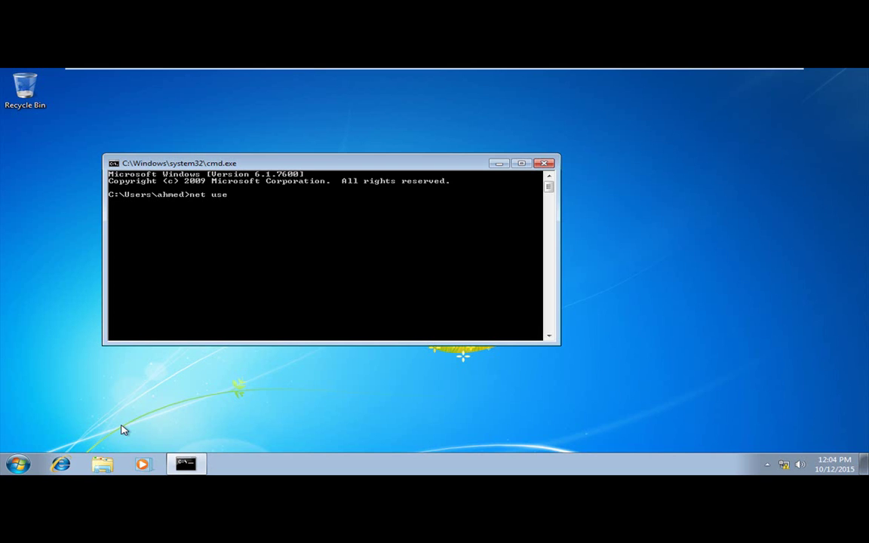
click(546, 163)
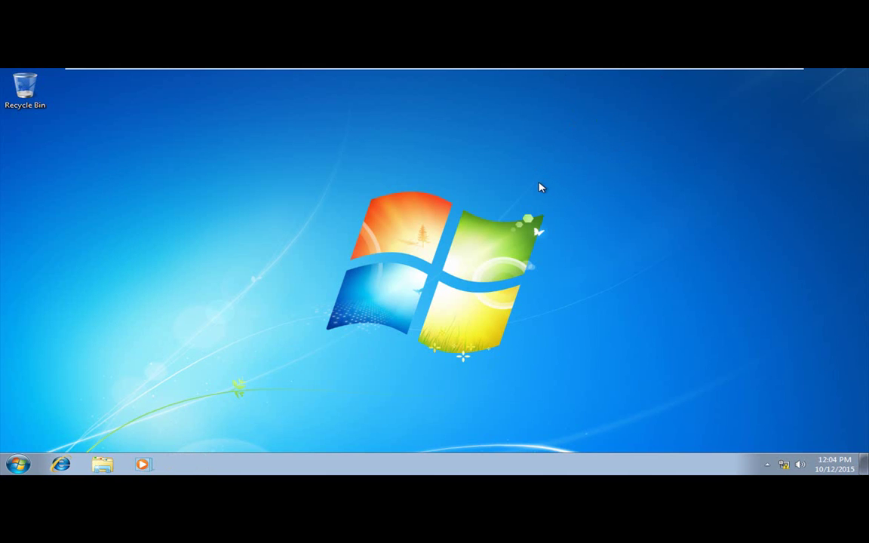
Take the Windows 7 virtual machine out of full-screen mode to return to the VMware Workstation window.
key(ctrl+alt+Return)
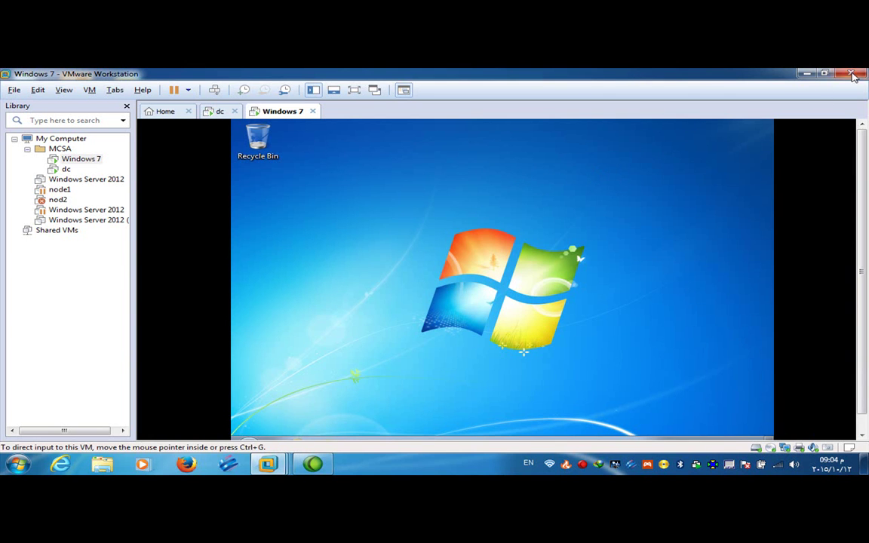